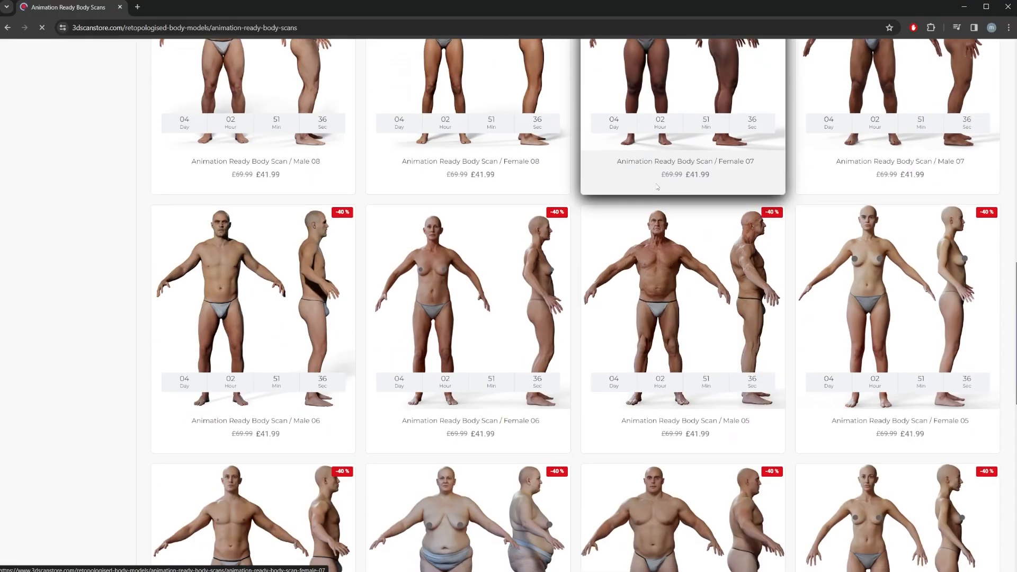
Look through the Animation Ready Body Scan models offered in the store
{"action": "scroll", "coordinate": [656, 198], "scroll_direction": "up", "scroll_amount": 4}
{"action": "scroll", "coordinate": [655, 199], "scroll_direction": "up", "scroll_amount": 10}
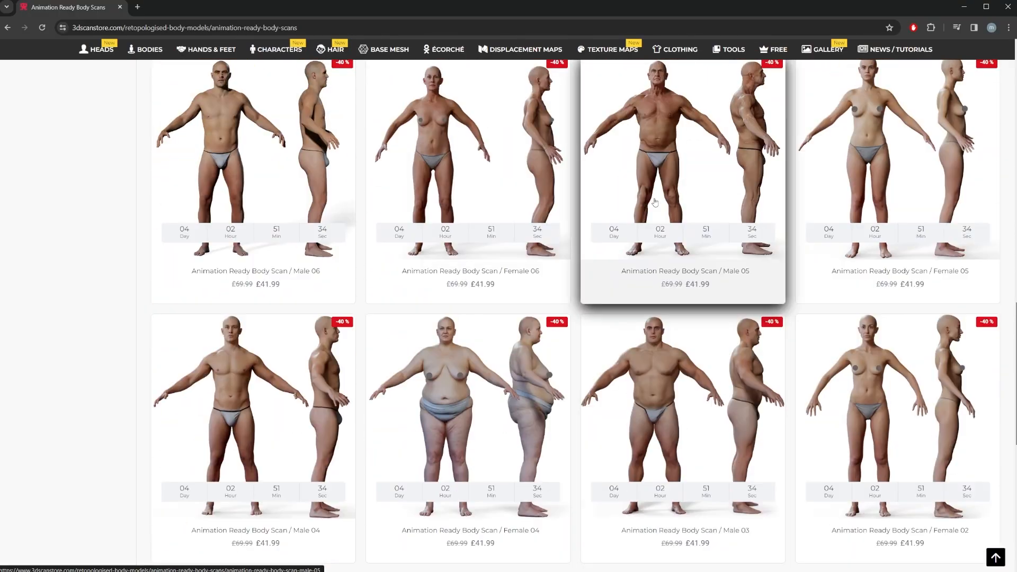
{"action": "scroll", "coordinate": [655, 203], "scroll_direction": "up", "scroll_amount": 2}
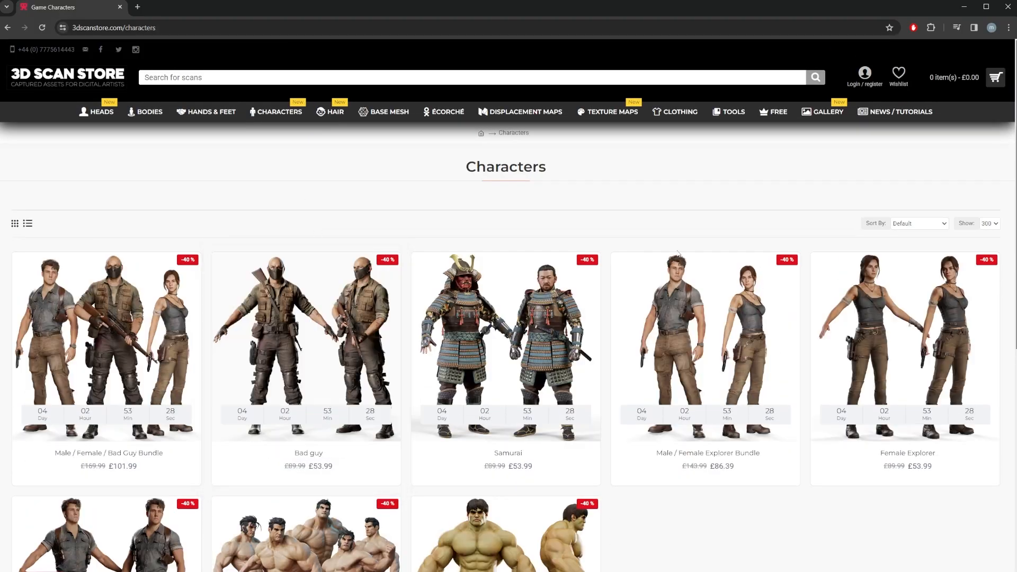
Look over the game character models in the Characters category
{"action": "scroll", "coordinate": [678, 253], "scroll_direction": "down", "scroll_amount": 3}
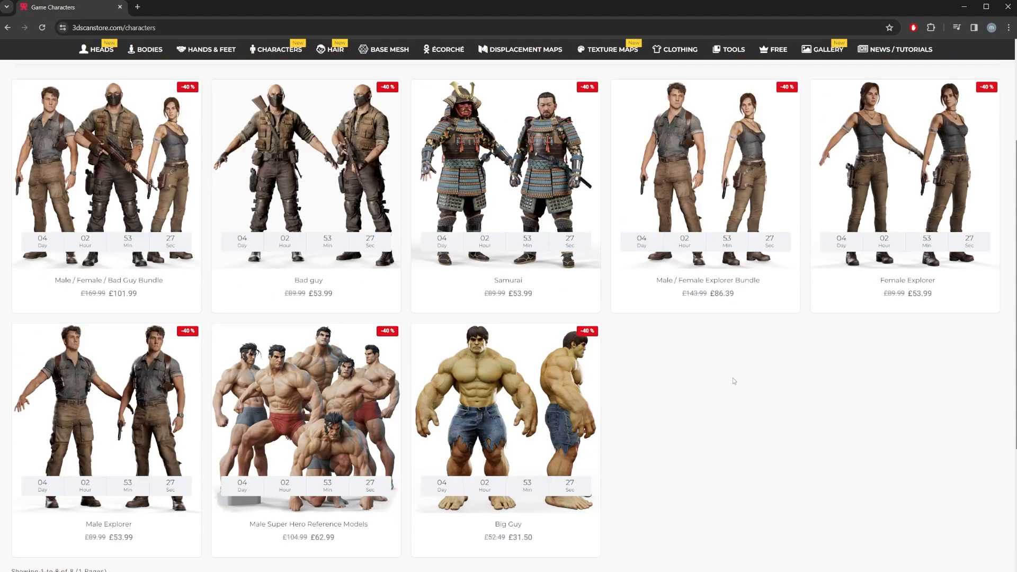
{"action": "scroll", "coordinate": [733, 377], "scroll_direction": "up", "scroll_amount": 3}
{"action": "scroll", "coordinate": [781, 457], "scroll_direction": "down", "scroll_amount": 1}
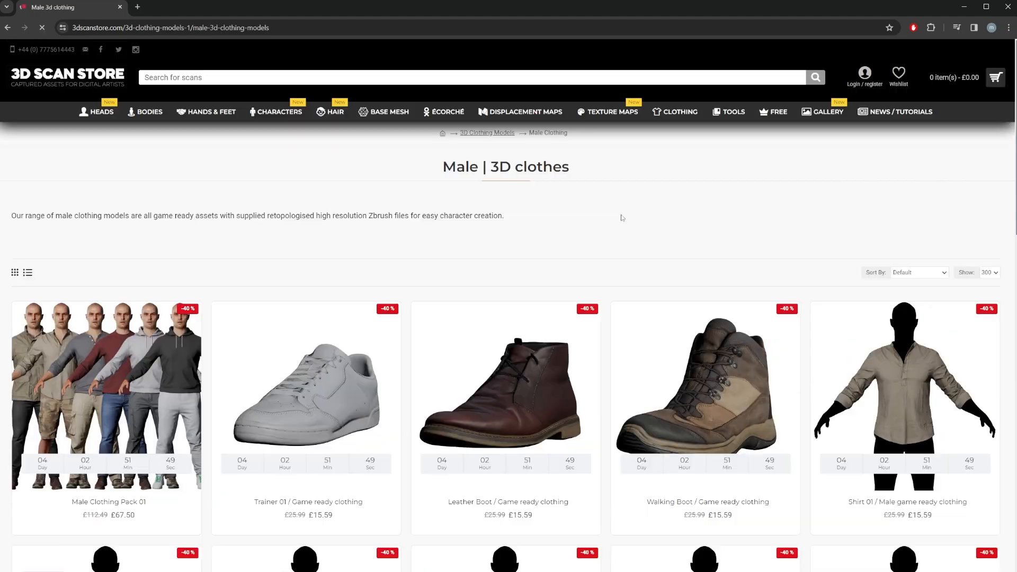
Examine the game-ready garments and shoes in the male 3D clothes category
{"action": "scroll", "coordinate": [625, 233], "scroll_direction": "down", "scroll_amount": 5}
{"action": "scroll", "coordinate": [652, 286], "scroll_direction": "down", "scroll_amount": 6}
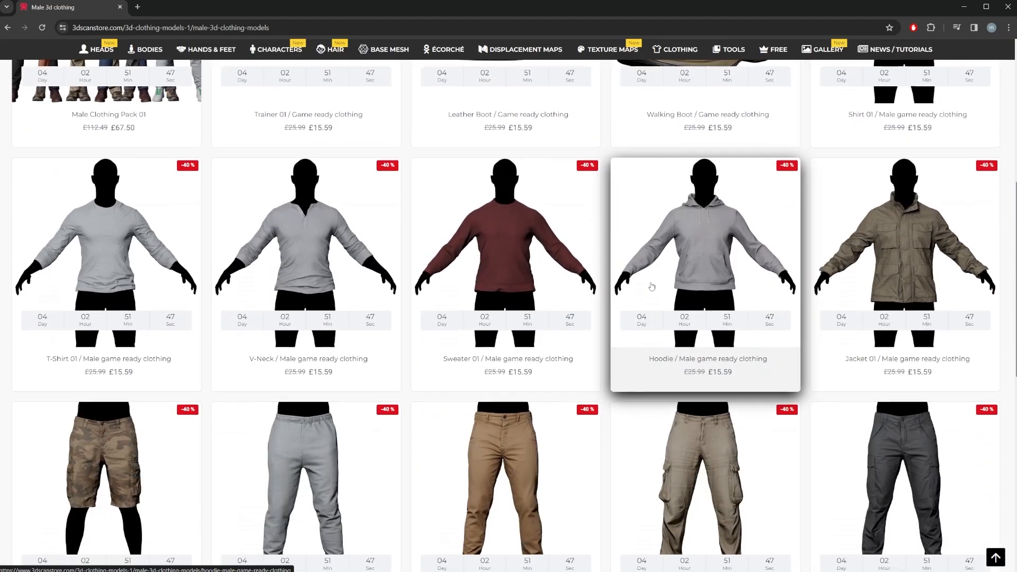
{"action": "scroll", "coordinate": [650, 285], "scroll_direction": "up", "scroll_amount": 5}
{"action": "scroll", "coordinate": [652, 286], "scroll_direction": "up", "scroll_amount": 10}
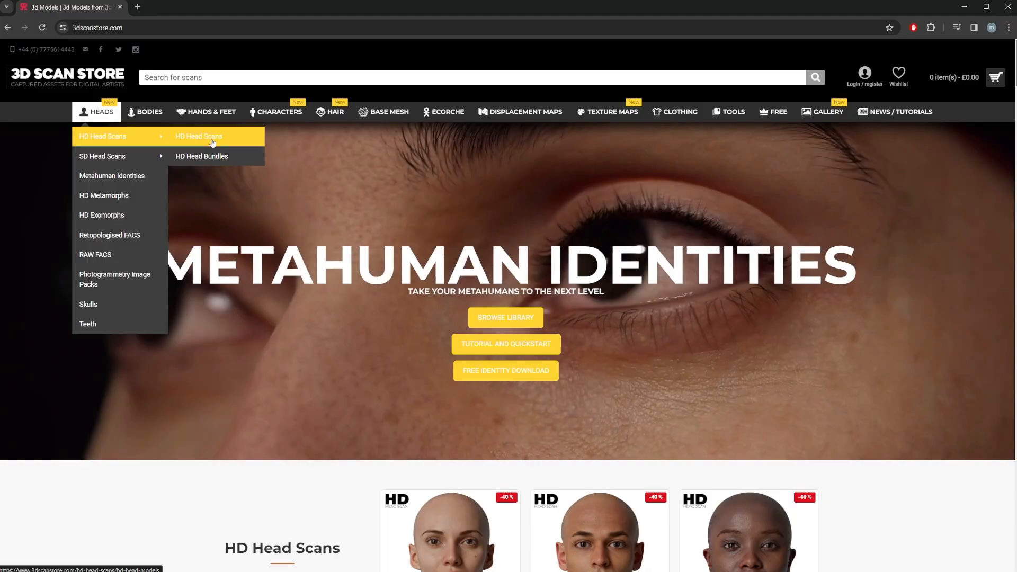
Open the HD Head Scans category and look through the listed female head models
{"action": "left_click", "coordinate": [213, 139]}
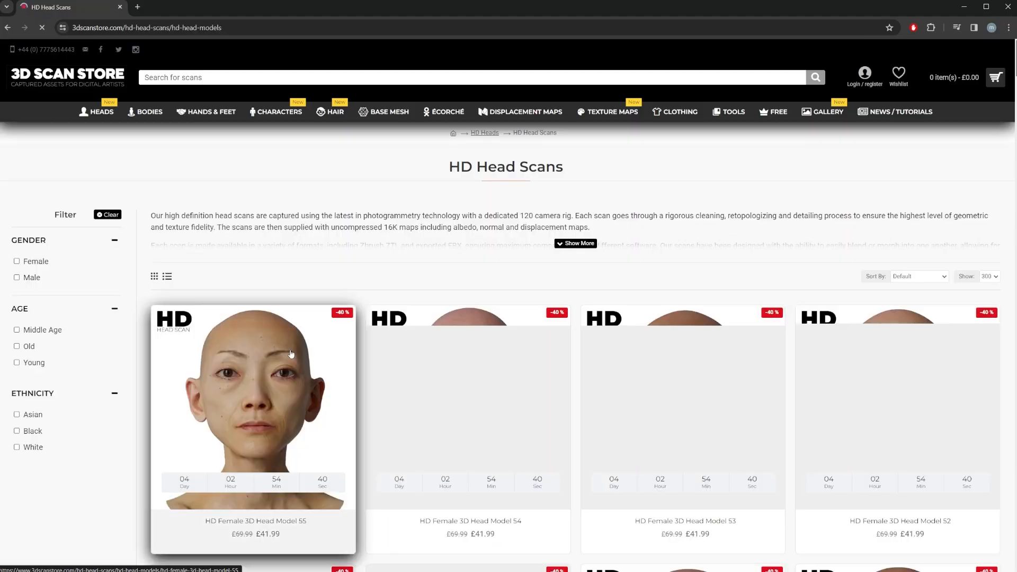
{"action": "scroll", "coordinate": [343, 342], "scroll_direction": "down", "scroll_amount": 5}
{"action": "scroll", "coordinate": [344, 347], "scroll_direction": "down", "scroll_amount": 4}
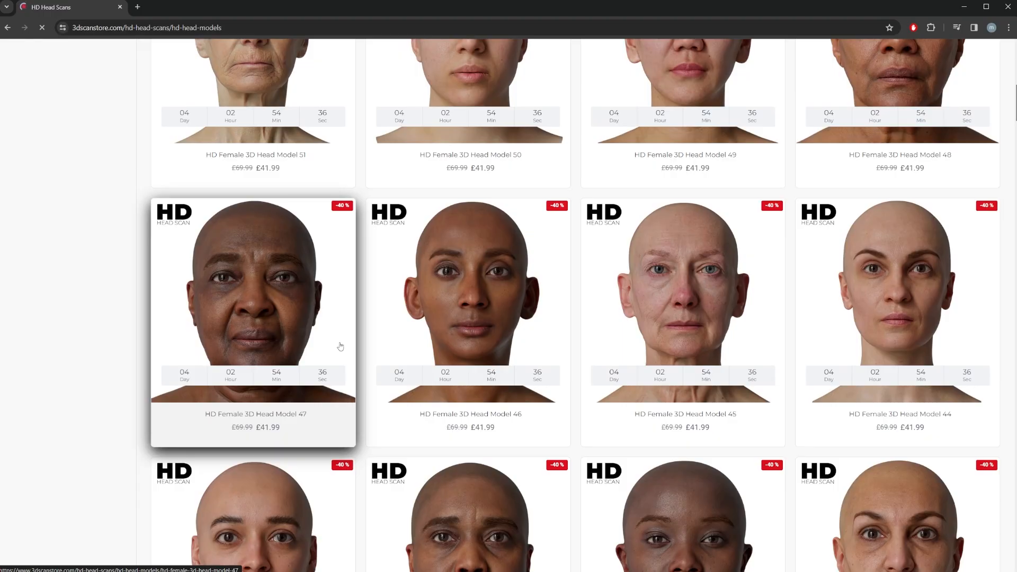
{"action": "scroll", "coordinate": [340, 346], "scroll_direction": "down", "scroll_amount": 4}
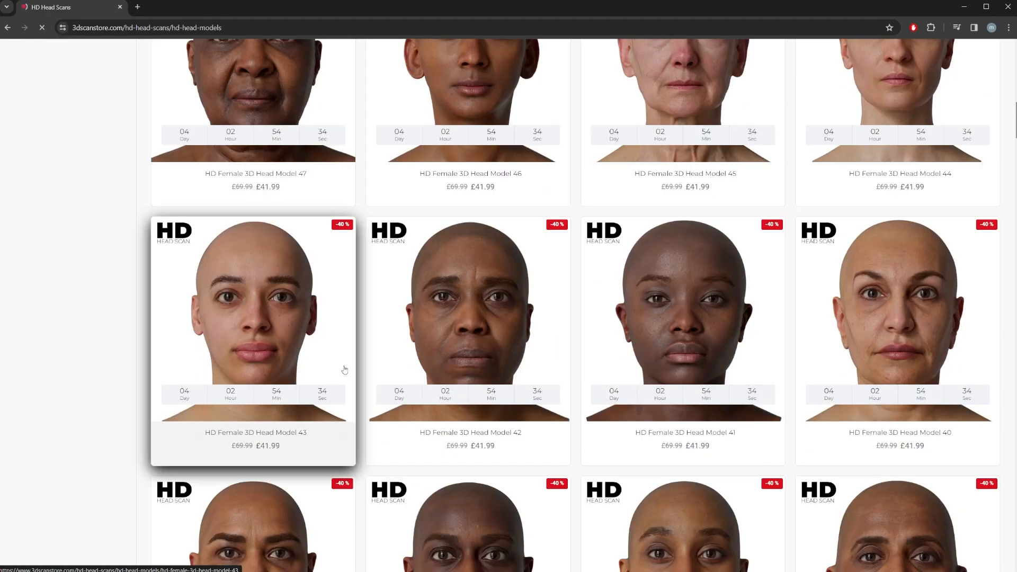
{"action": "scroll", "coordinate": [345, 369], "scroll_direction": "down", "scroll_amount": 9}
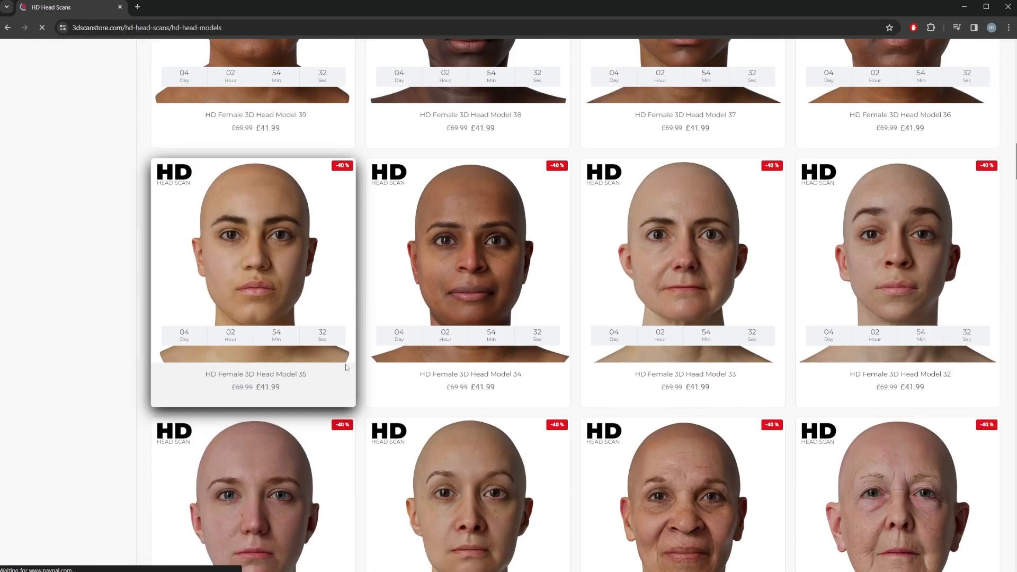
{"action": "scroll", "coordinate": [345, 373], "scroll_direction": "down", "scroll_amount": 5}
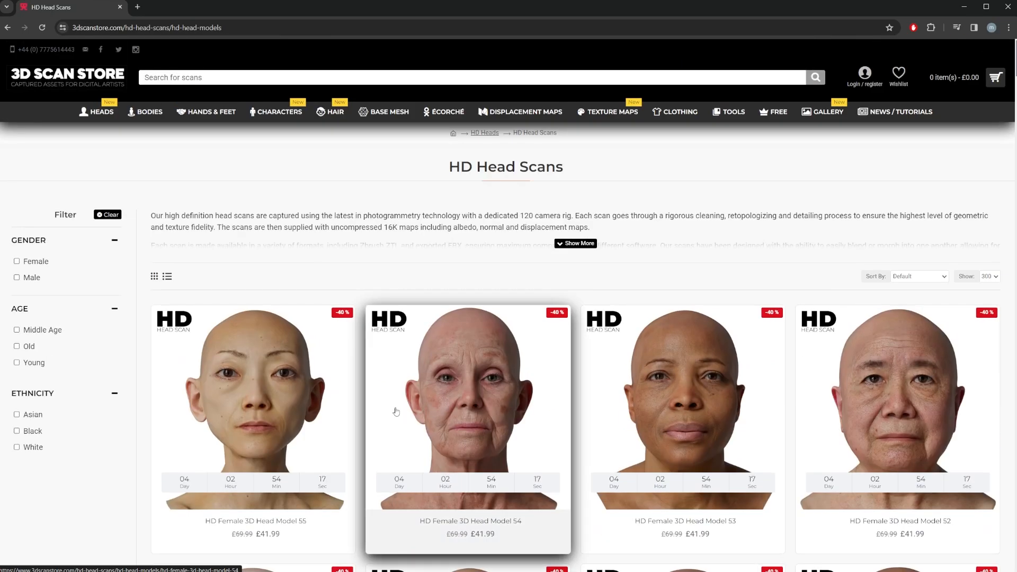
Open the Metahuman Identities category and examine the range of female identity models on offer
{"action": "mouse_move", "coordinate": [101, 111]}
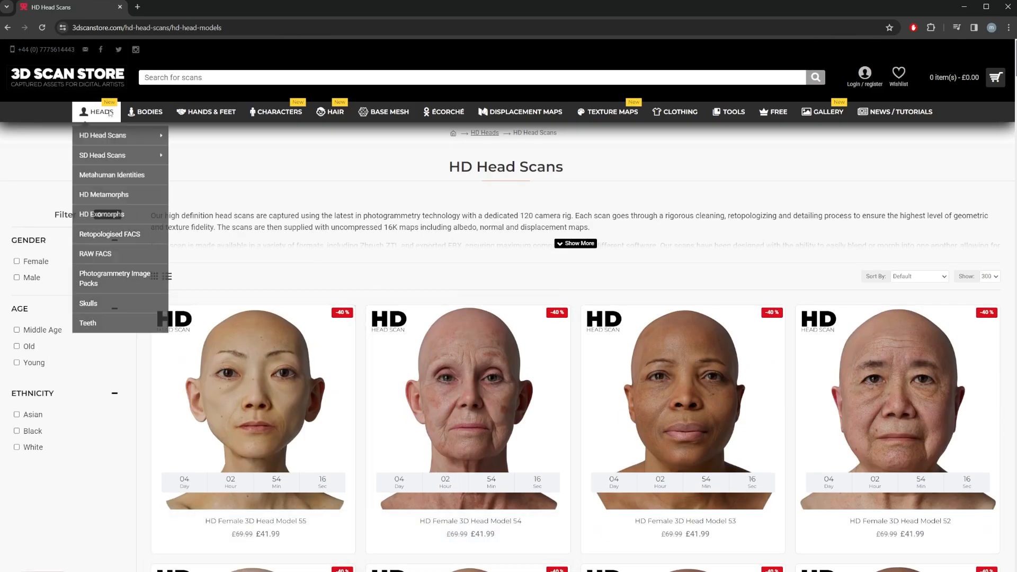
{"action": "left_click", "coordinate": [135, 186]}
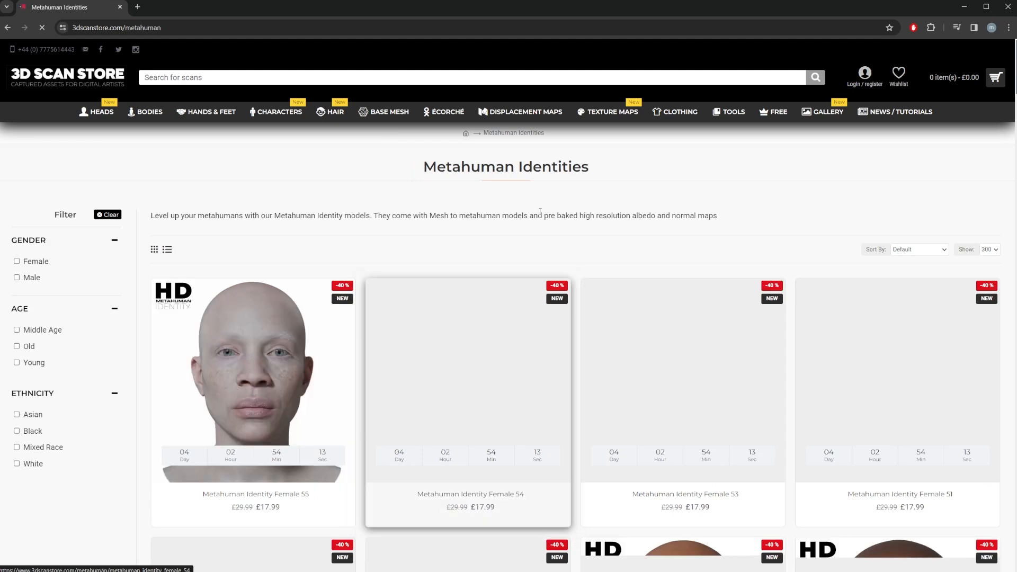
{"action": "scroll", "coordinate": [652, 222], "scroll_direction": "down", "scroll_amount": 3}
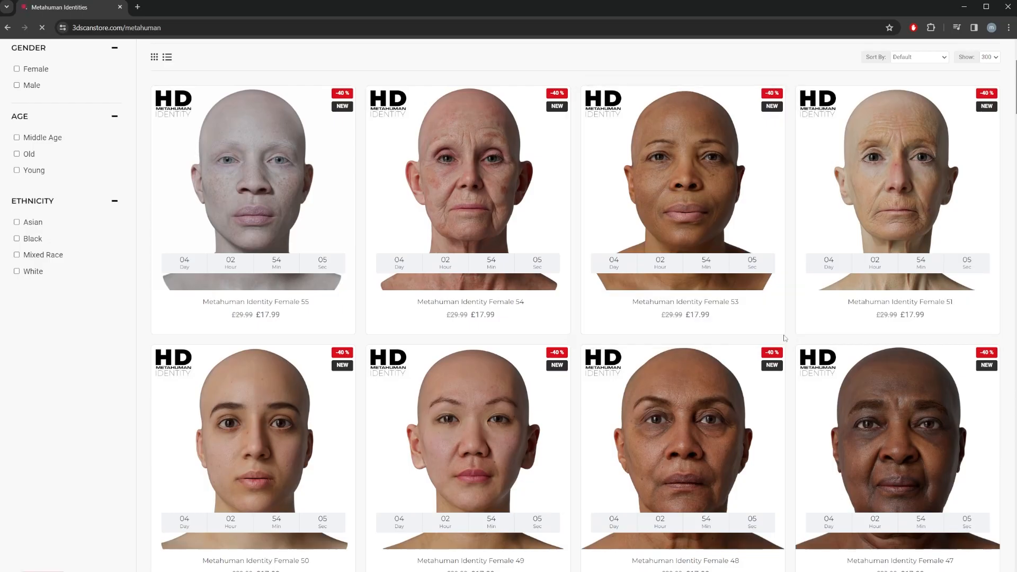
{"action": "scroll", "coordinate": [784, 338], "scroll_direction": "down", "scroll_amount": 12}
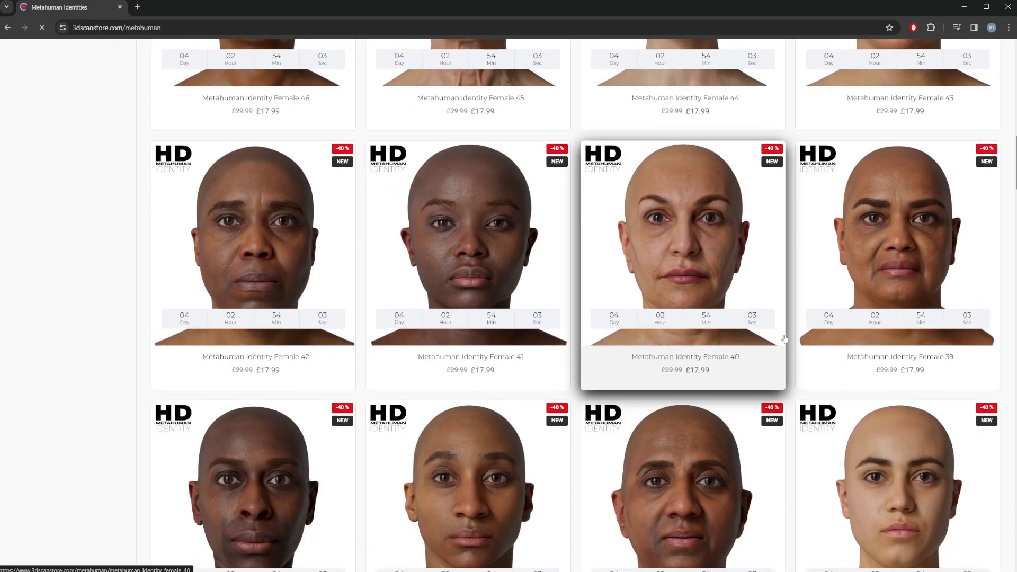
{"action": "scroll", "coordinate": [784, 338], "scroll_direction": "down", "scroll_amount": 4}
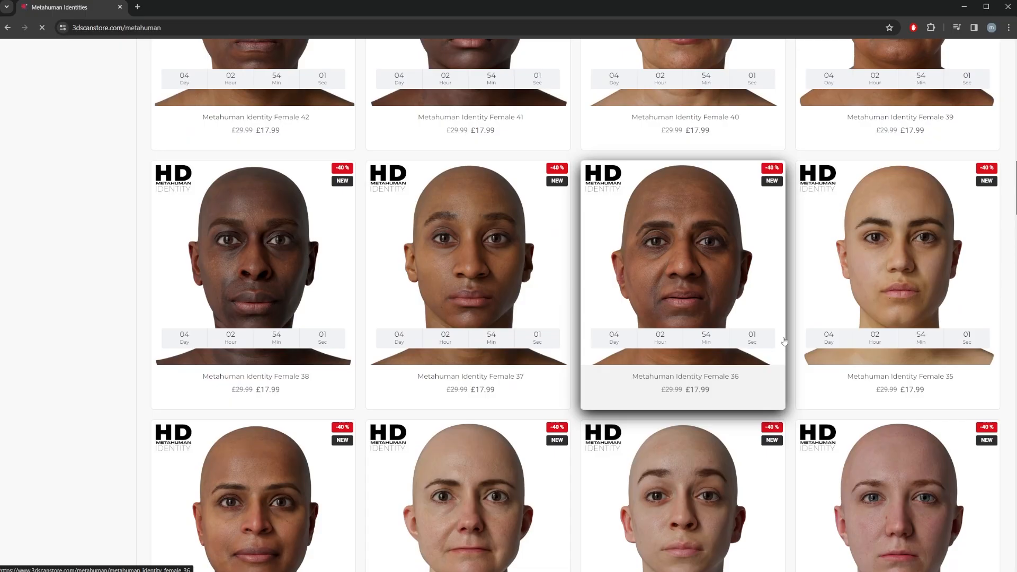
{"action": "scroll", "coordinate": [784, 340], "scroll_direction": "down", "scroll_amount": 2}
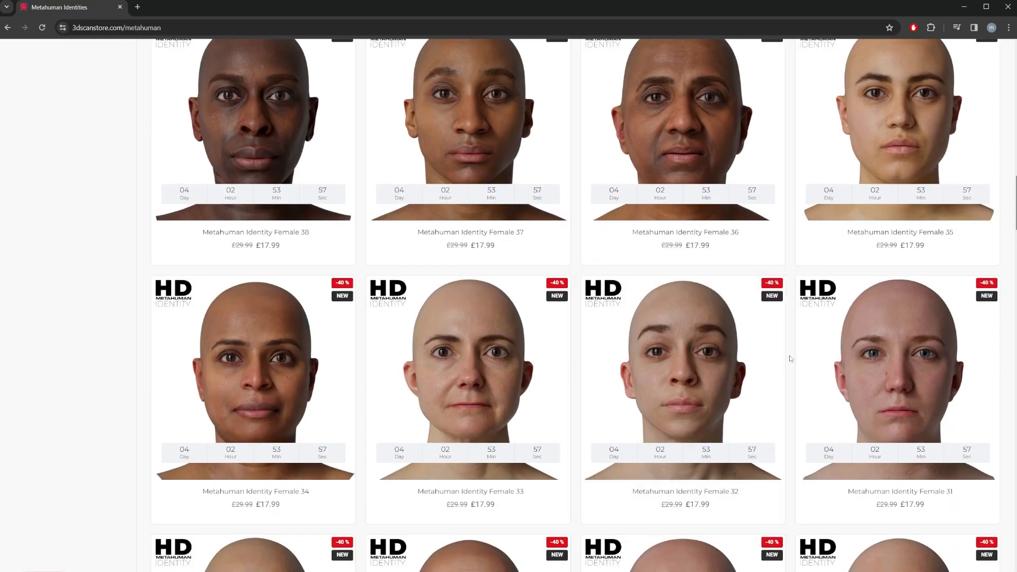
{"action": "scroll", "coordinate": [791, 358], "scroll_direction": "down", "scroll_amount": 3}
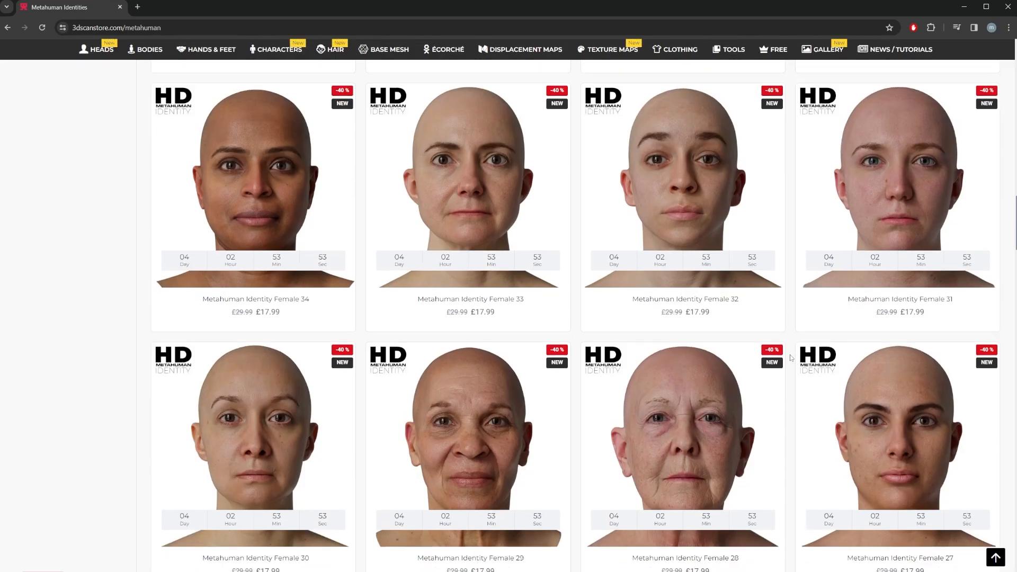
{"action": "scroll", "coordinate": [789, 358], "scroll_direction": "down", "scroll_amount": 3}
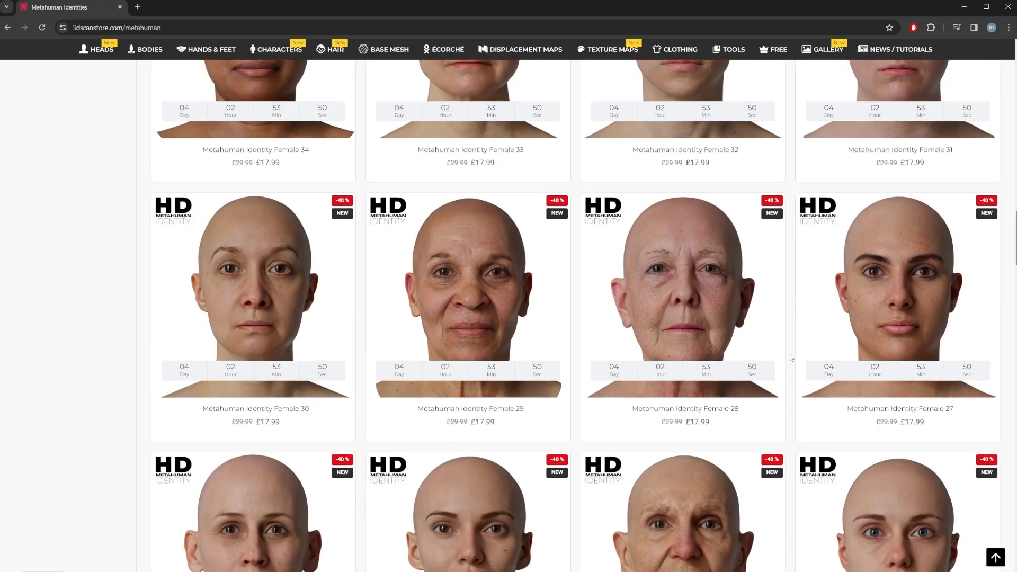
{"action": "scroll", "coordinate": [789, 358], "scroll_direction": "down", "scroll_amount": 2}
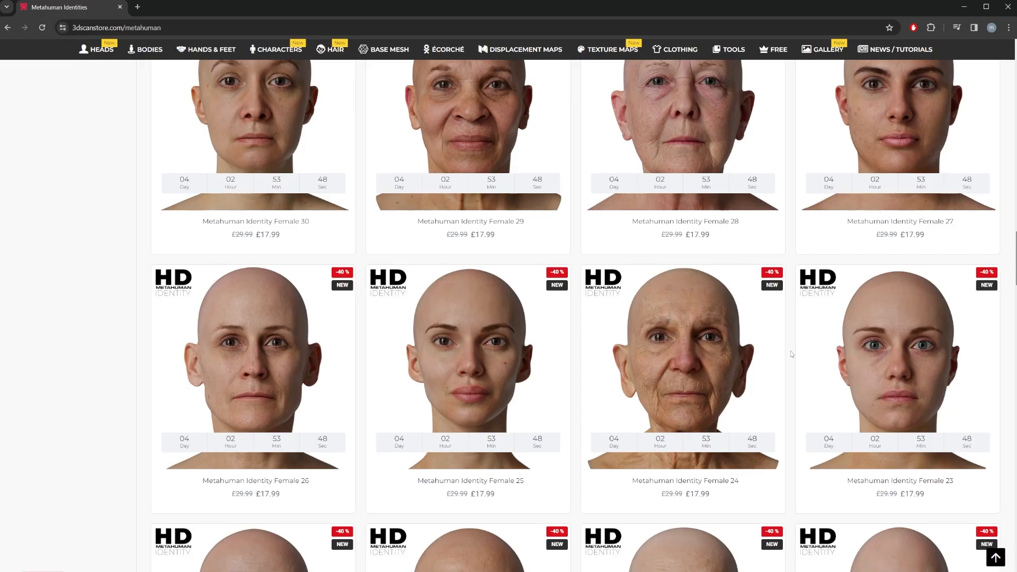
{"action": "scroll", "coordinate": [793, 353], "scroll_direction": "down", "scroll_amount": 8}
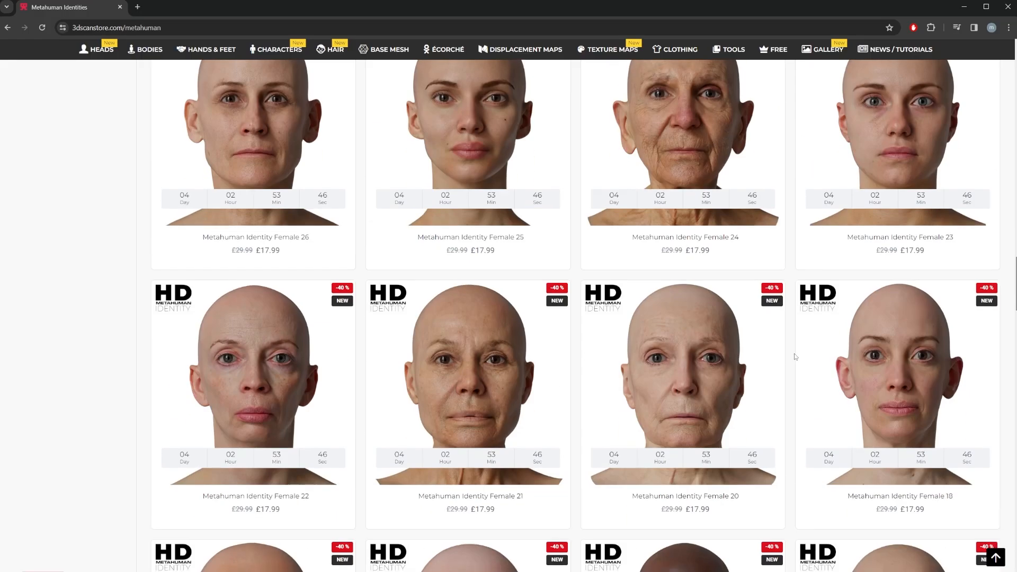
{"action": "scroll", "coordinate": [795, 355], "scroll_direction": "up", "scroll_amount": 6}
{"action": "scroll", "coordinate": [806, 384], "scroll_direction": "up", "scroll_amount": 20}
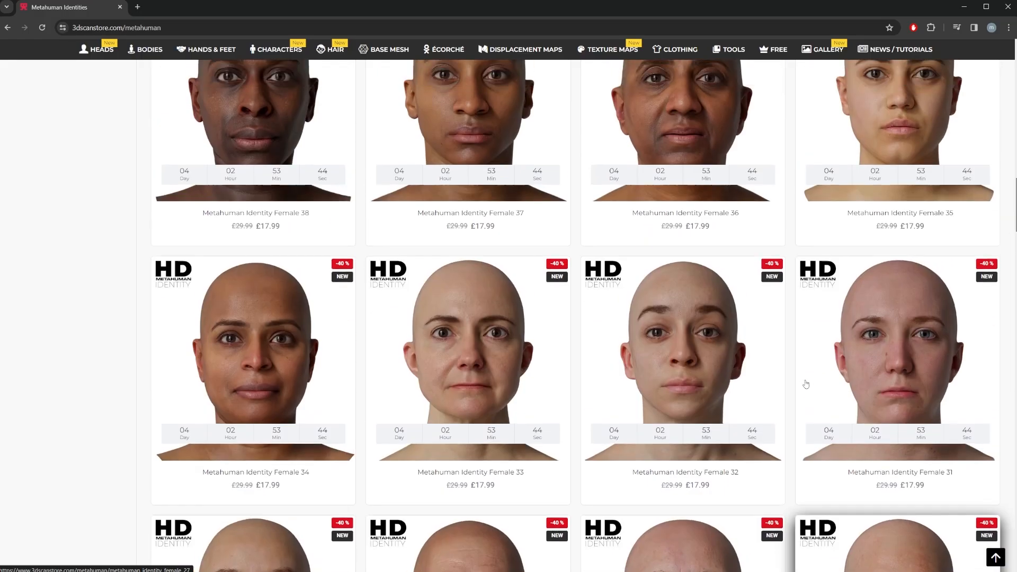
{"action": "scroll", "coordinate": [804, 380], "scroll_direction": "up", "scroll_amount": 8}
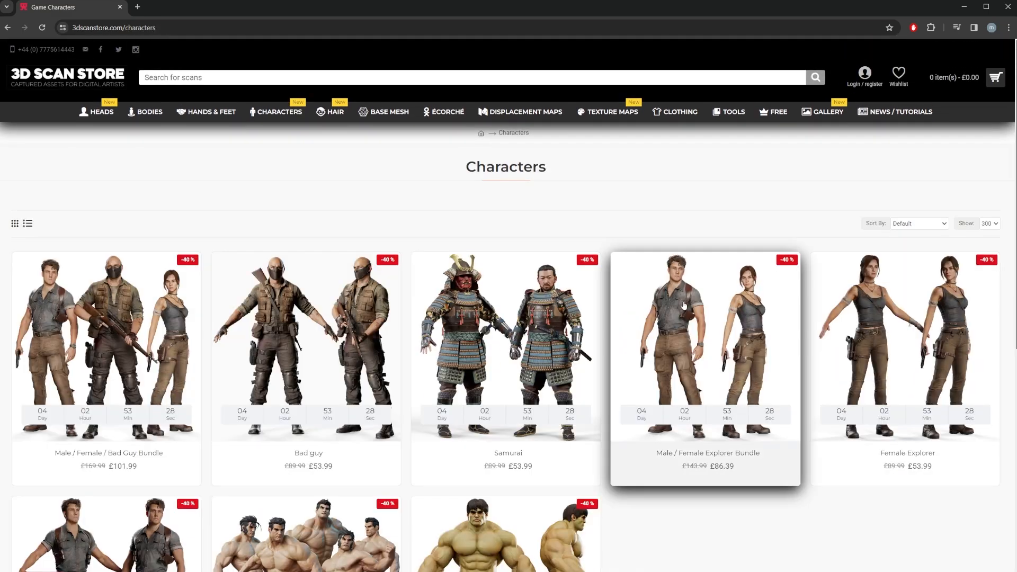
Review the character bundles and single characters on the Characters page, from the explorers to Big Guy
{"action": "scroll", "coordinate": [688, 296], "scroll_direction": "down", "scroll_amount": 5}
{"action": "scroll", "coordinate": [742, 381], "scroll_direction": "up", "scroll_amount": 4}
{"action": "scroll", "coordinate": [773, 445], "scroll_direction": "down", "scroll_amount": 1}
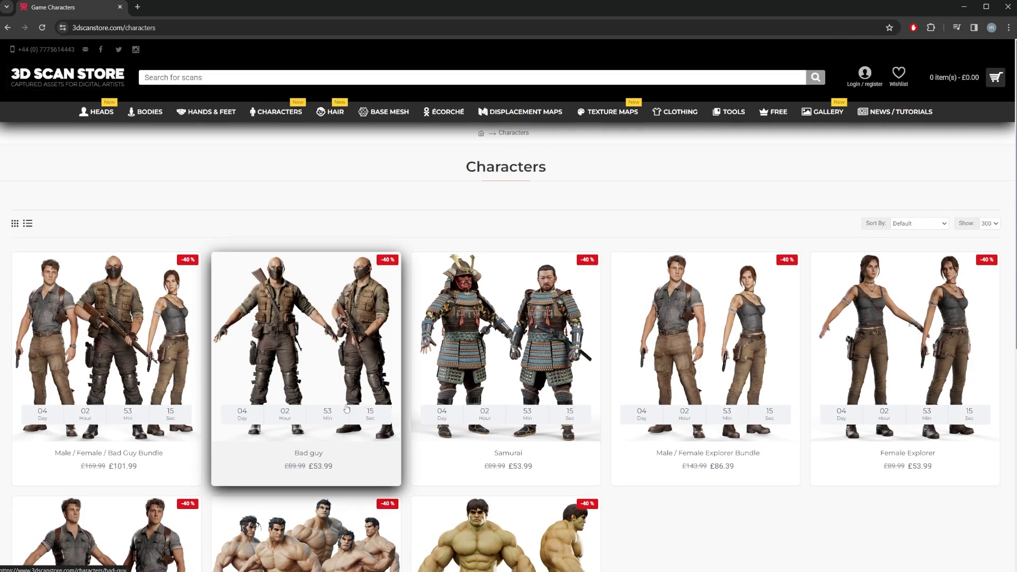
{"action": "scroll", "coordinate": [410, 284], "scroll_direction": "down", "scroll_amount": 3}
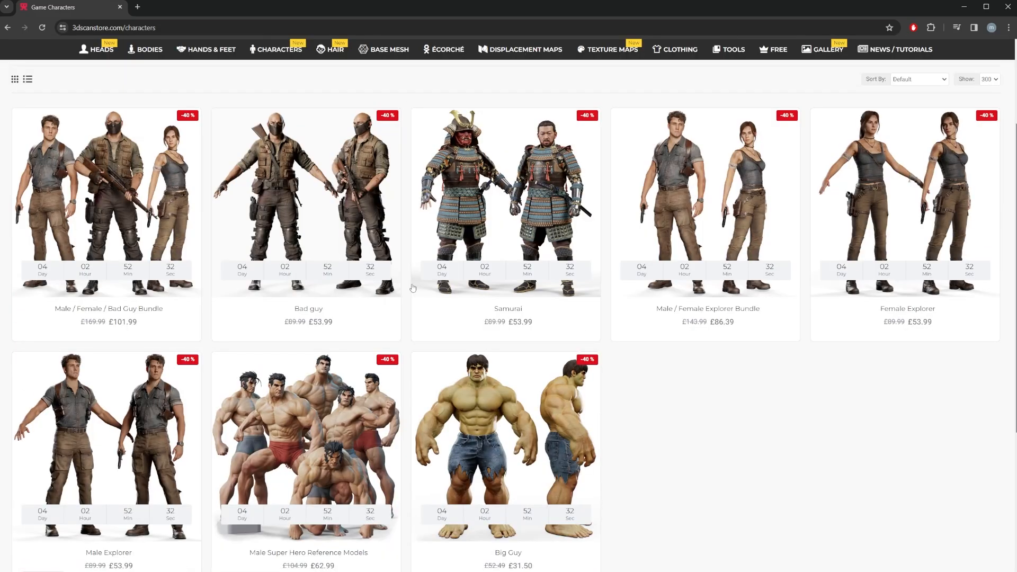
{"action": "scroll", "coordinate": [412, 288], "scroll_direction": "up", "scroll_amount": 3}
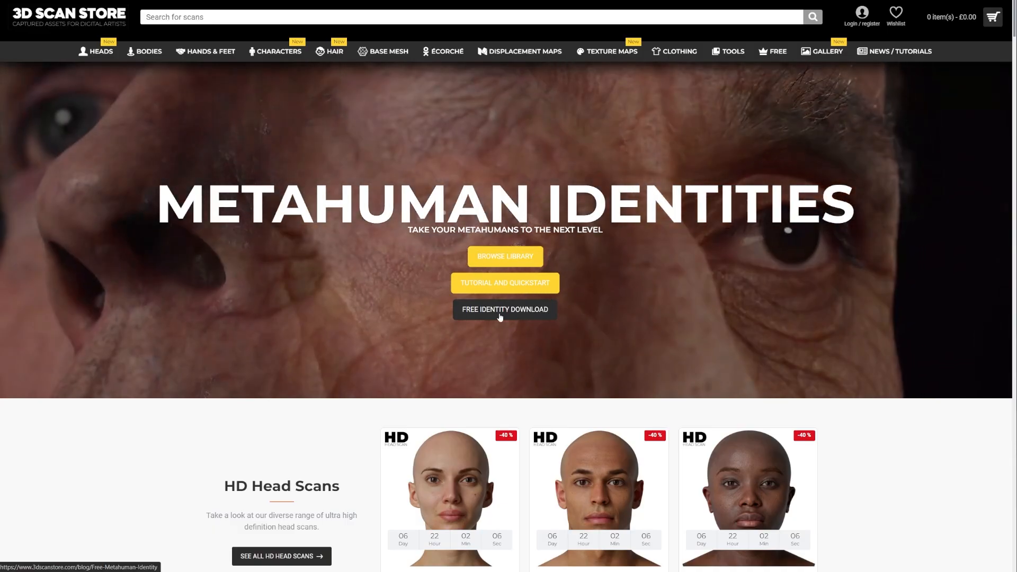
Browse the Metahuman Identities library from the store's home page and skim its models
{"action": "left_click", "coordinate": [515, 264]}
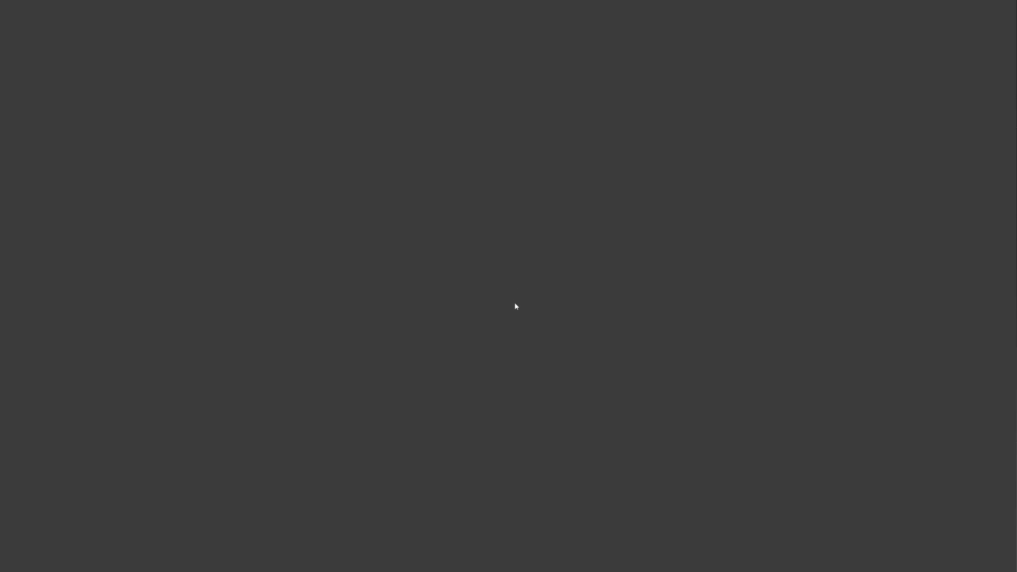
{"action": "scroll", "coordinate": [390, 313], "scroll_direction": "down", "scroll_amount": 8}
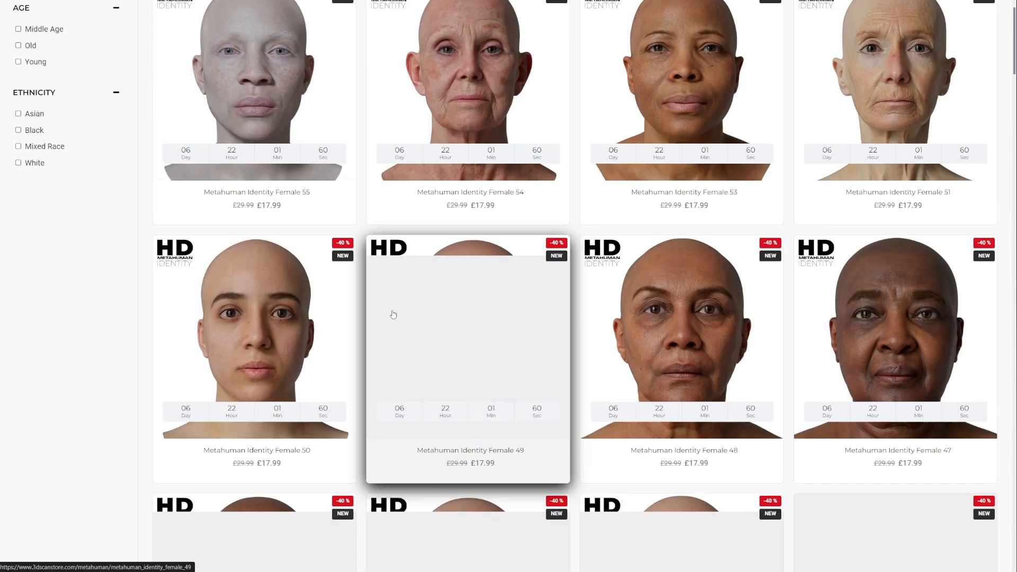
{"action": "scroll", "coordinate": [393, 316], "scroll_direction": "down", "scroll_amount": 3}
{"action": "scroll", "coordinate": [393, 316], "scroll_direction": "down", "scroll_amount": 9}
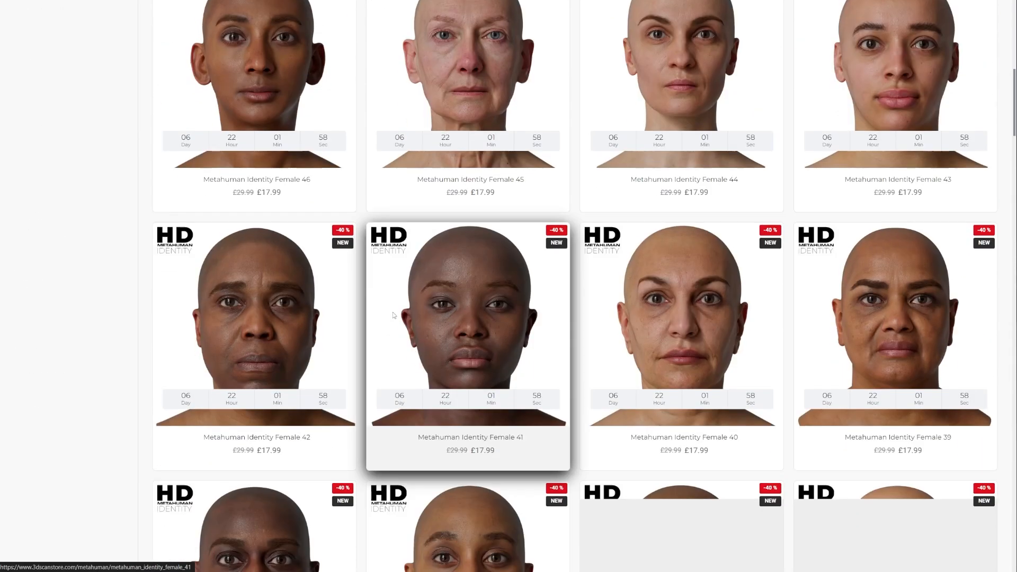
{"action": "scroll", "coordinate": [403, 333], "scroll_direction": "up", "scroll_amount": 6}
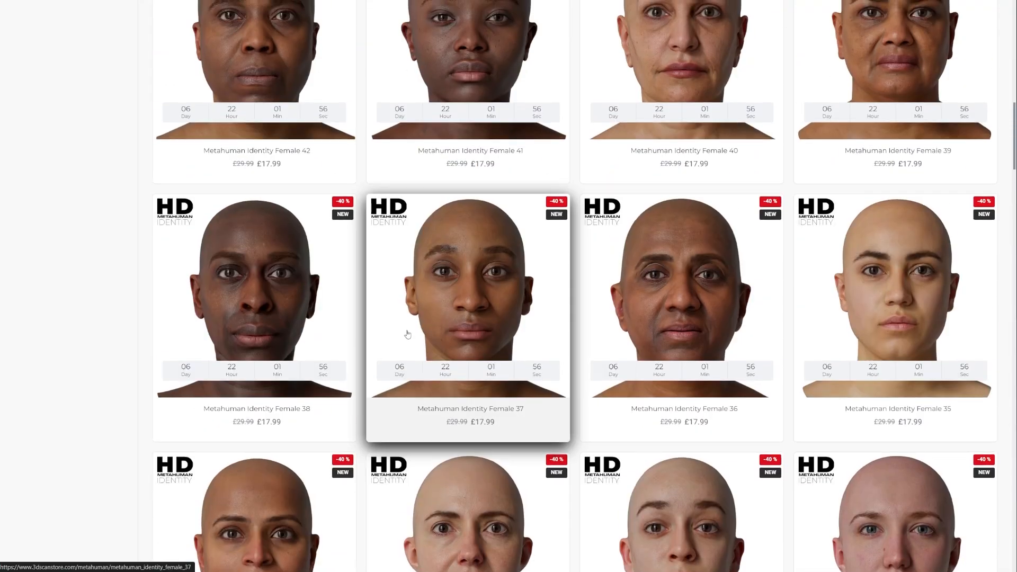
{"action": "scroll", "coordinate": [407, 334], "scroll_direction": "up", "scroll_amount": 10}
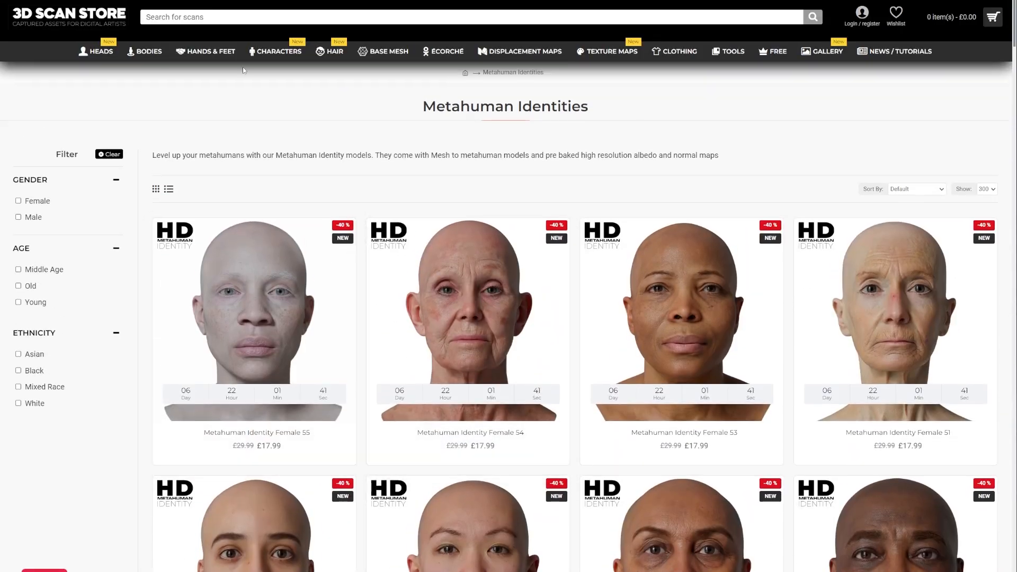
Open the page of the free HD Metahuman Identity model
{"action": "left_click", "coordinate": [103, 17]}
{"action": "mouse_move", "coordinate": [95, 63]}
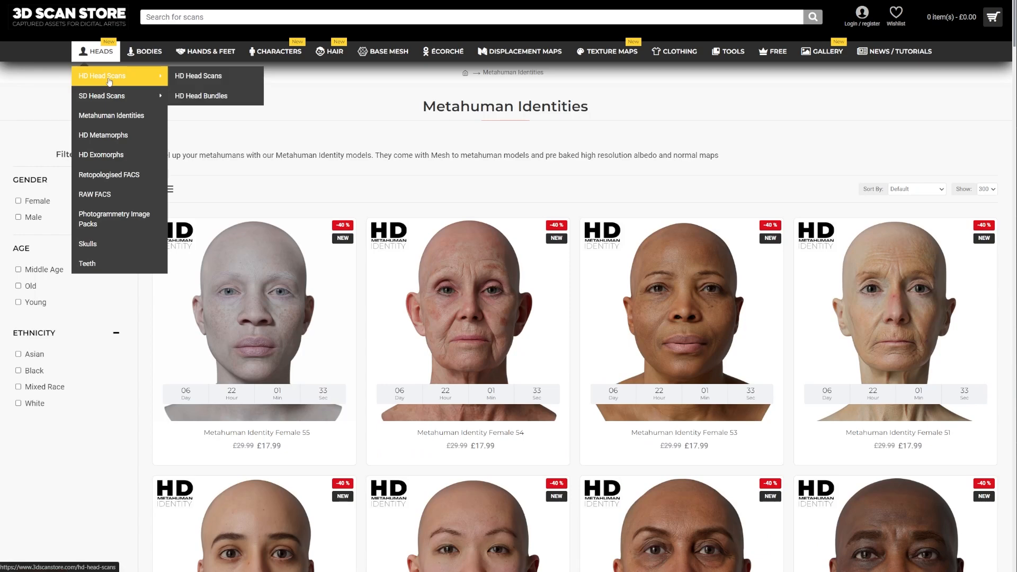
{"action": "mouse_move", "coordinate": [115, 104]}
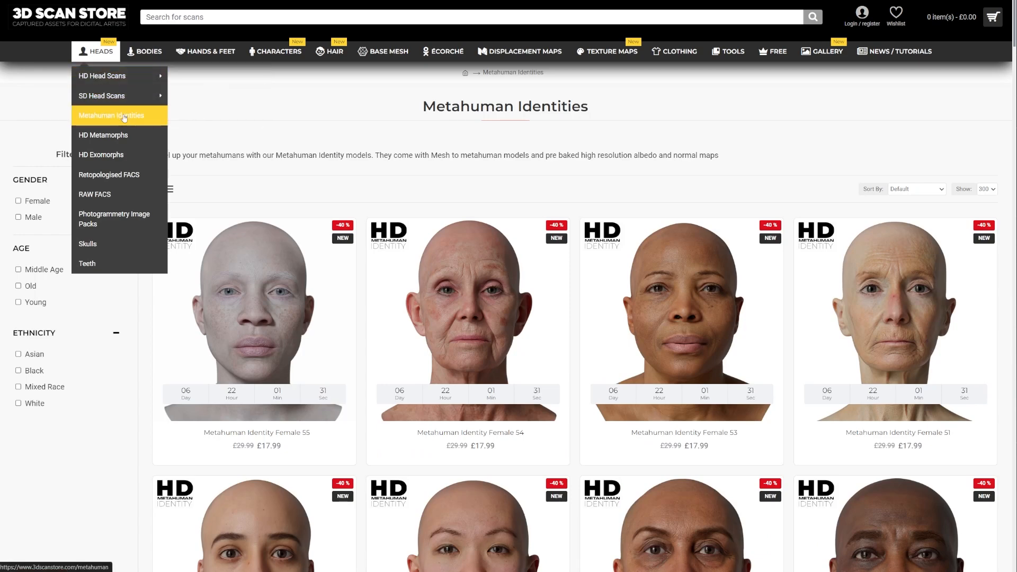
{"action": "mouse_move", "coordinate": [777, 53]}
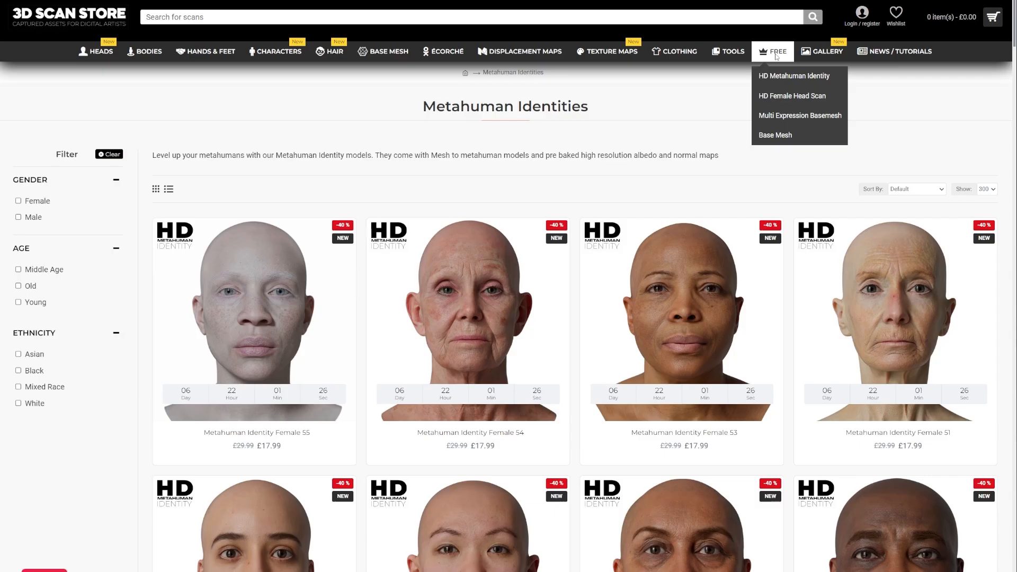
{"action": "left_click", "coordinate": [793, 86]}
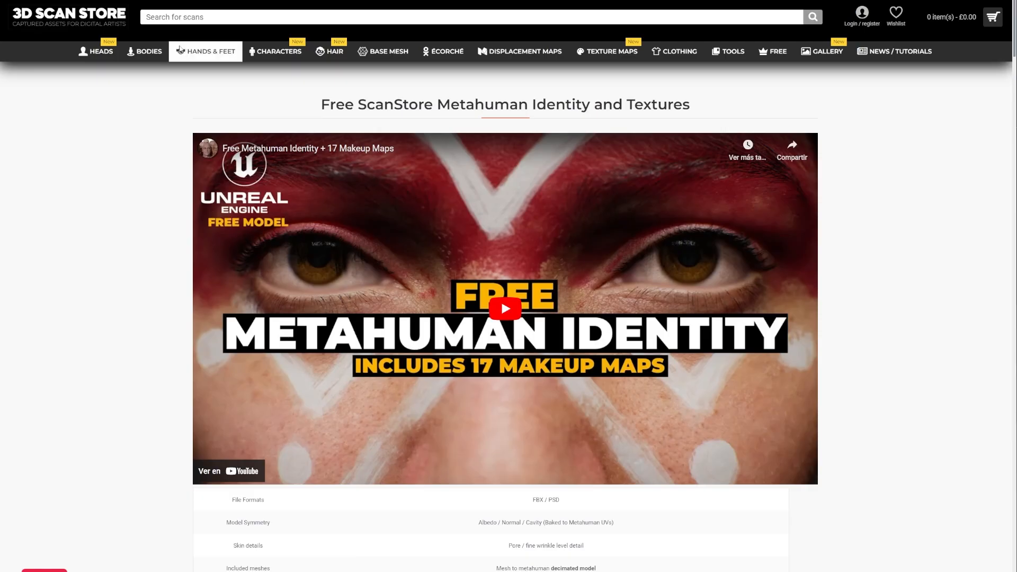
Return to the store's home page, reopen the free identity download page and go to its download sign-up form
{"action": "left_click", "coordinate": [69, 17]}
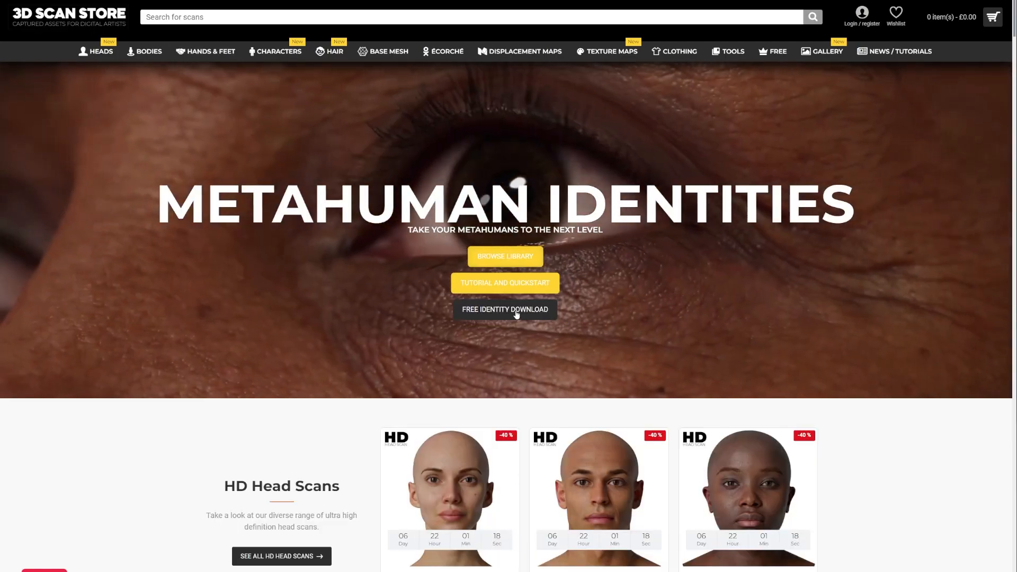
{"action": "left_click", "coordinate": [515, 311]}
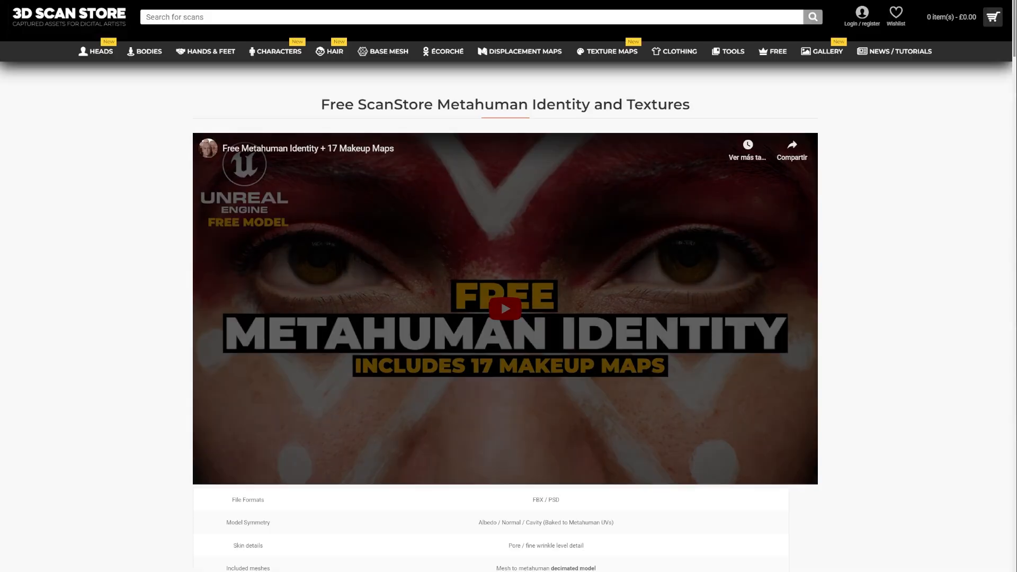
{"action": "scroll", "coordinate": [526, 274], "scroll_direction": "down", "scroll_amount": 5}
{"action": "scroll", "coordinate": [527, 275], "scroll_direction": "down", "scroll_amount": 4}
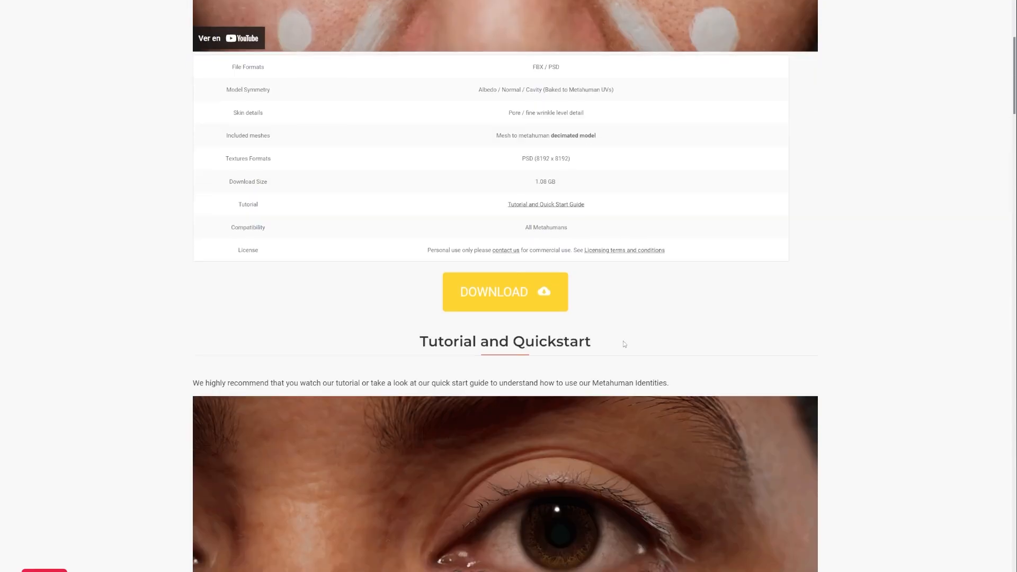
{"action": "left_click", "coordinate": [559, 307]}
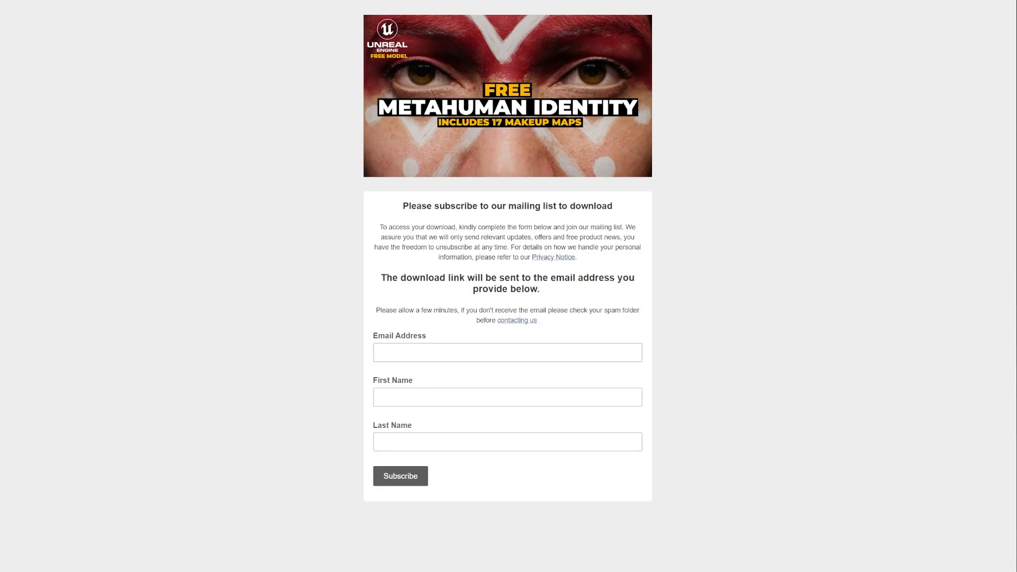
Switch to File Explorer and try to extract the ScanStore_Metahuman_Identity archive from the Tutorials folder
{"action": "key", "text": "alt+Tab"}
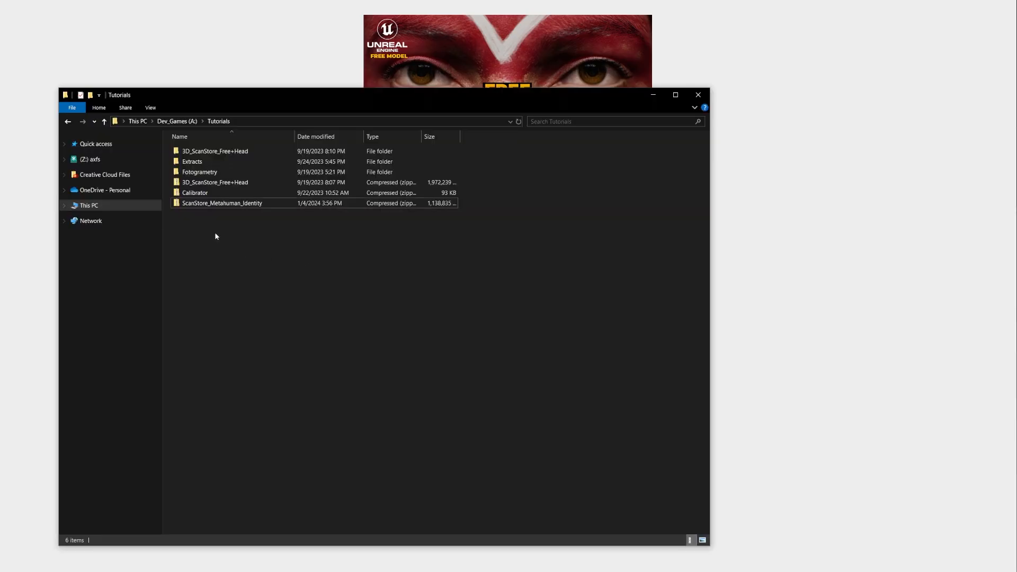
{"action": "left_click", "coordinate": [214, 204]}
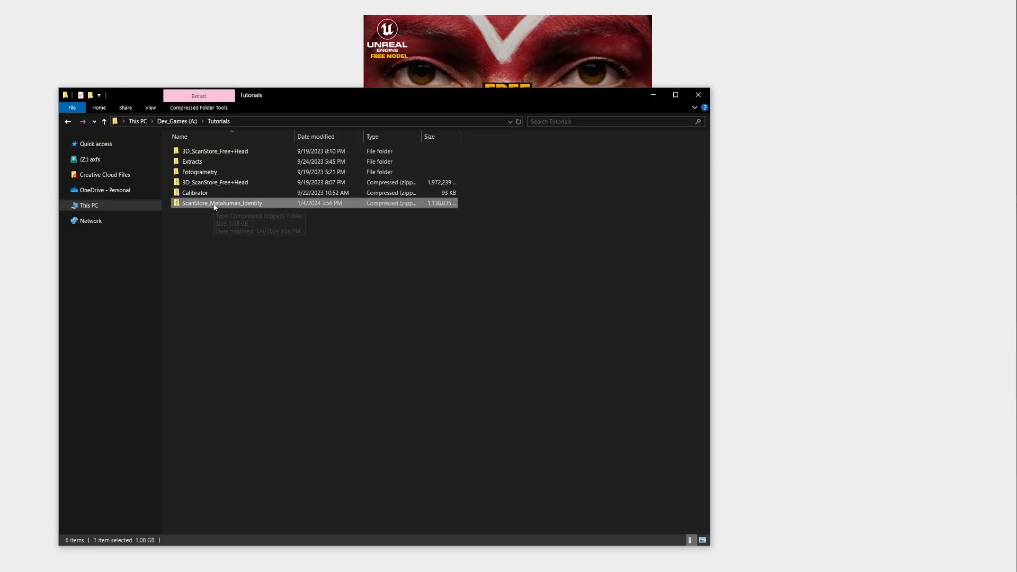
{"action": "double_click", "coordinate": [214, 203]}
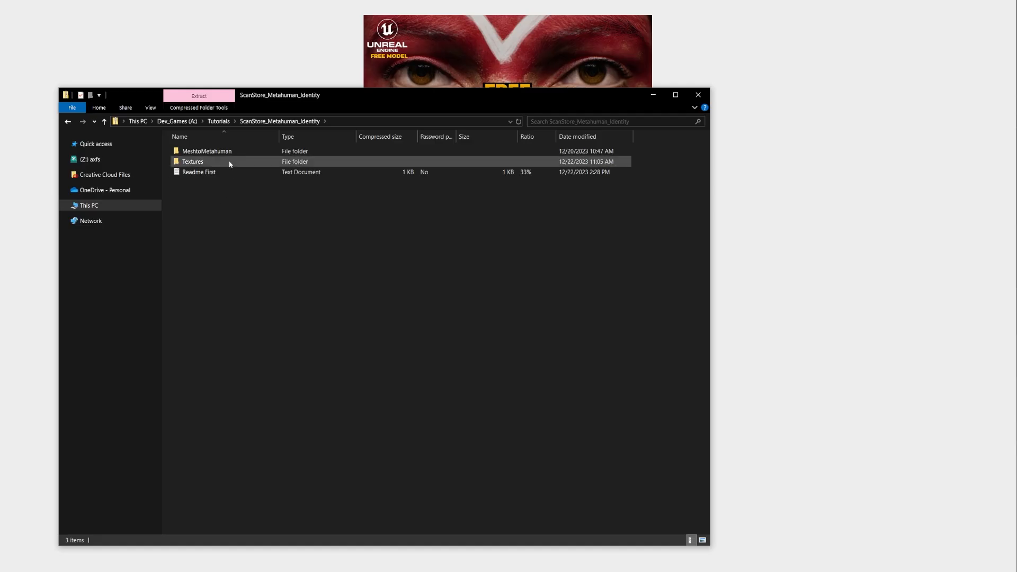
{"action": "left_click", "coordinate": [203, 108]}
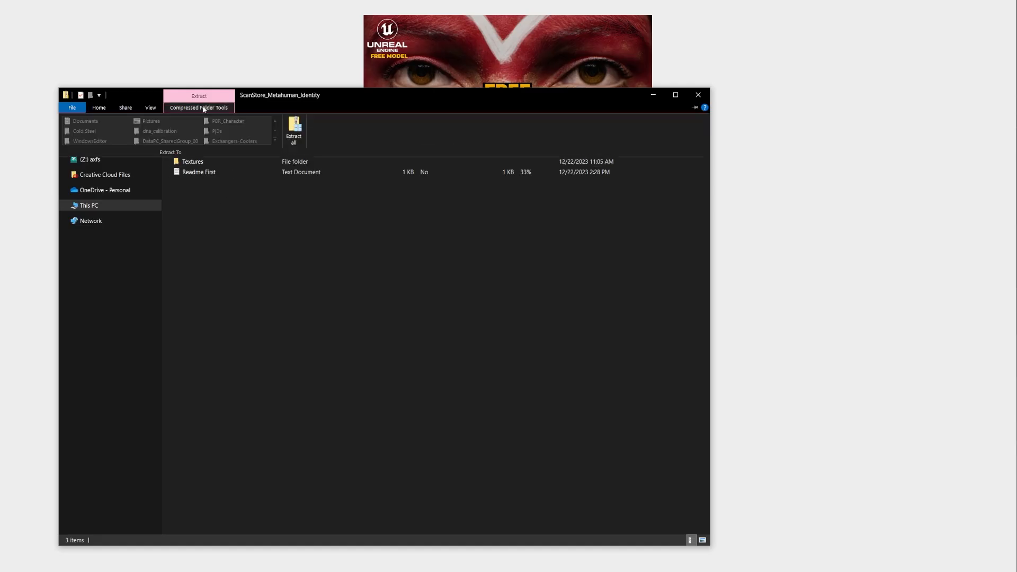
{"action": "left_click", "coordinate": [294, 134]}
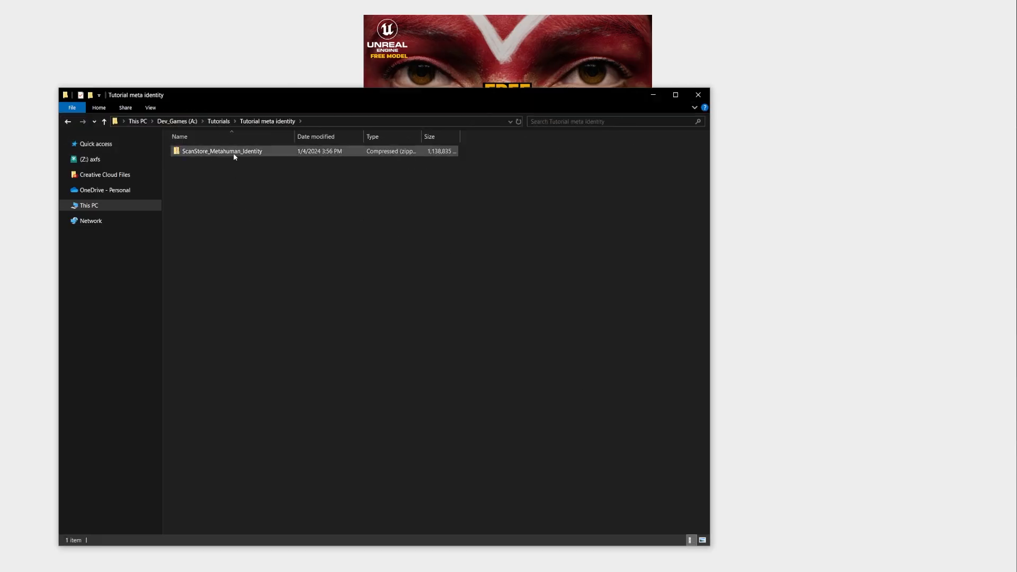
Extract all contents of the ScanStore_Metahuman_Identity archive within the Tutorial meta identity folder
{"action": "double_click", "coordinate": [234, 154]}
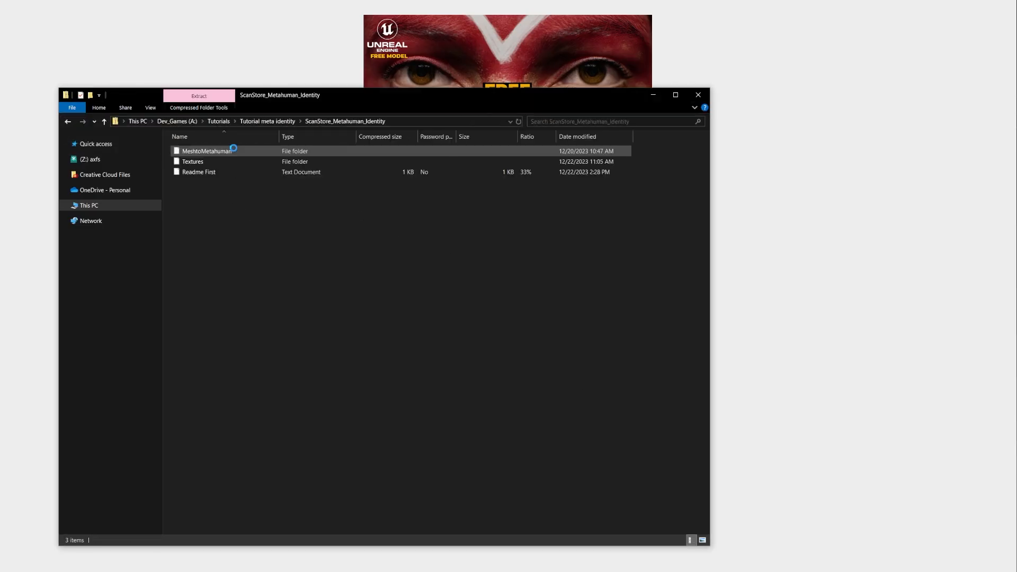
{"action": "left_click_drag", "start_coordinate": [238, 216], "coordinate": [219, 147]}
{"action": "left_click", "coordinate": [212, 112]}
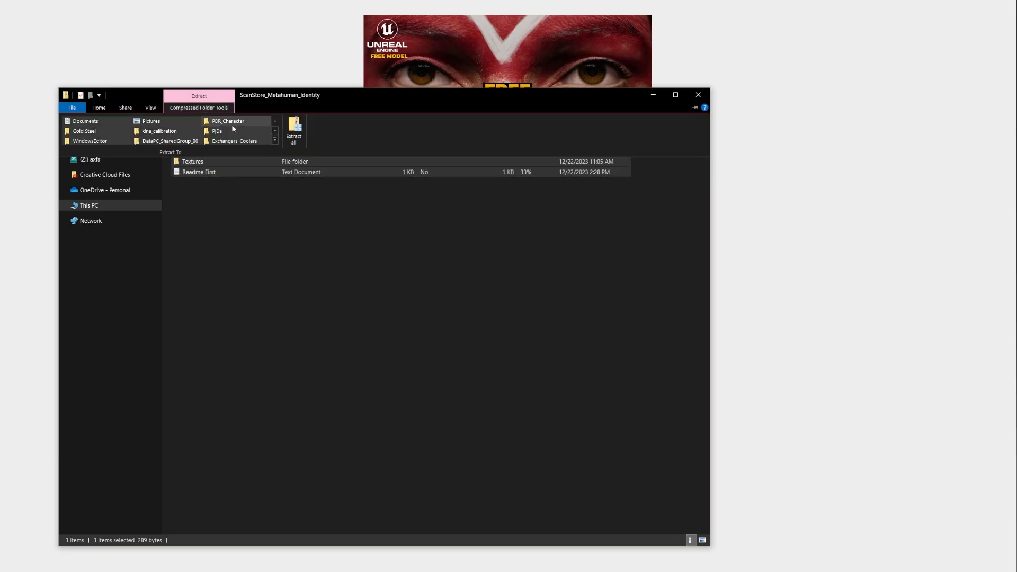
{"action": "left_click", "coordinate": [293, 133]}
{"action": "left_click", "coordinate": [793, 377]}
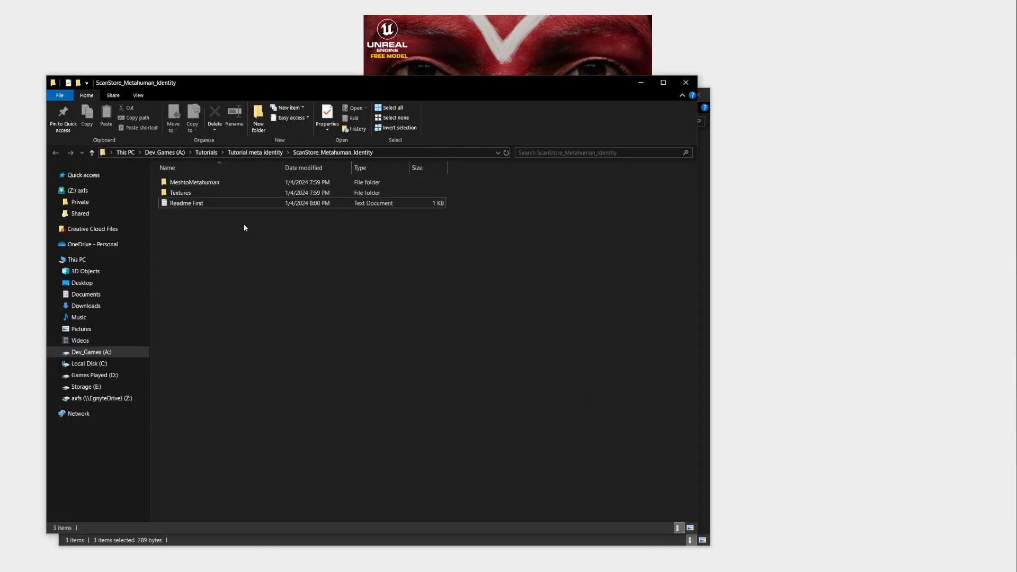
Import the ScanStoreFreeHead mesh from the extracted MeshtoMetahuman folder into the Identities content folder in Unreal Editor
{"action": "double_click", "coordinate": [179, 183]}
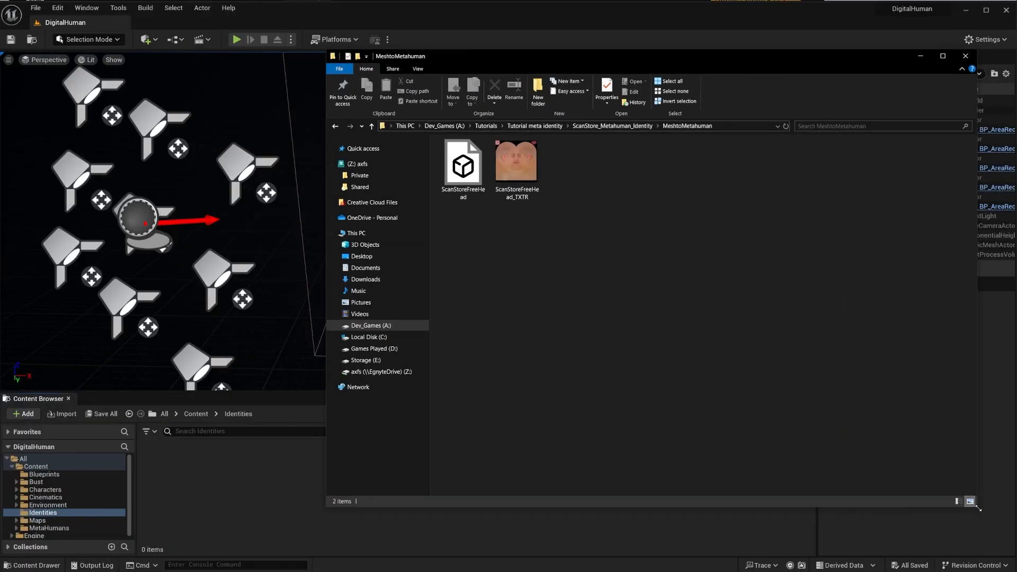
{"action": "left_click_drag", "start_coordinate": [977, 509], "coordinate": [852, 390]}
{"action": "left_click_drag", "start_coordinate": [639, 56], "coordinate": [733, 80]}
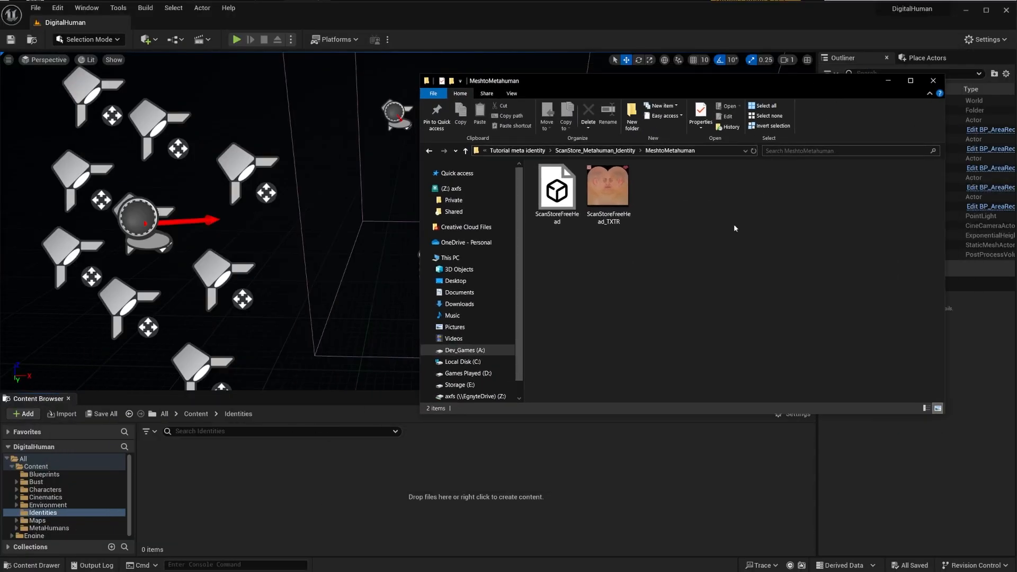
{"action": "left_click_drag", "start_coordinate": [557, 192], "coordinate": [224, 469]}
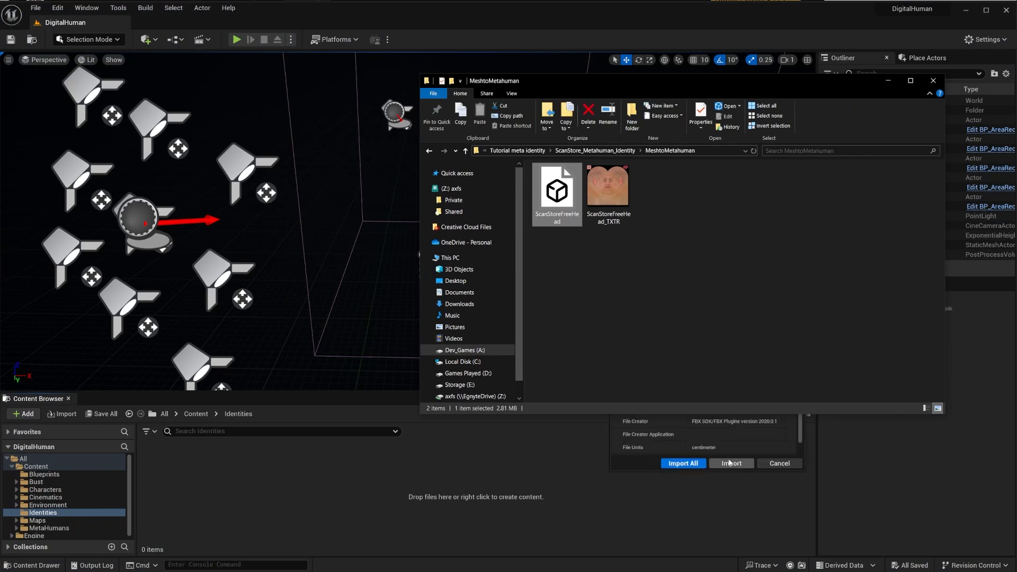
{"action": "left_click", "coordinate": [683, 464]}
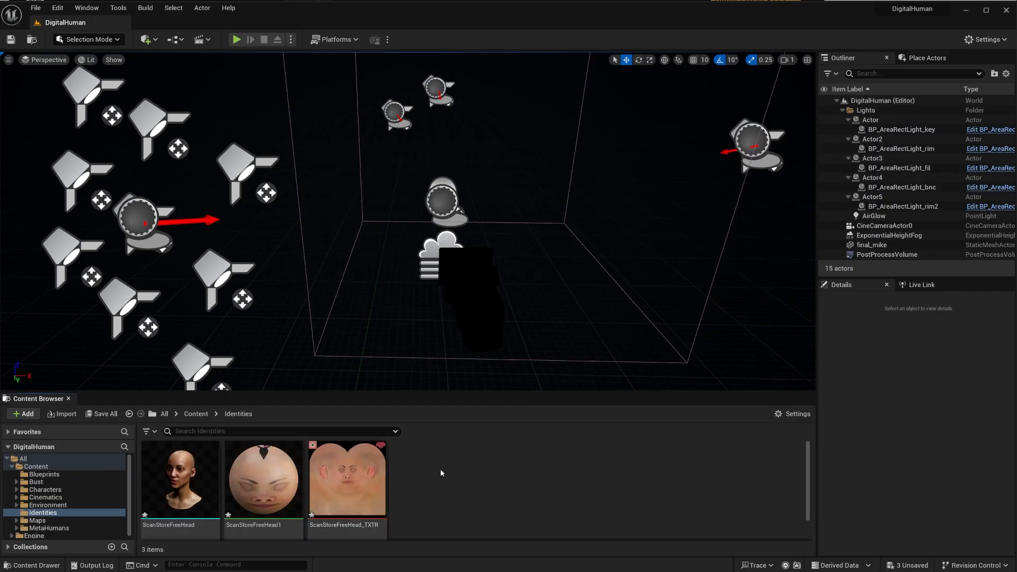
Check the ScanStoreFreeHead_TXTR texture file in the MeshtoMetahuman folder and return to Unreal Editor
{"action": "key", "text": "alt+Tab"}
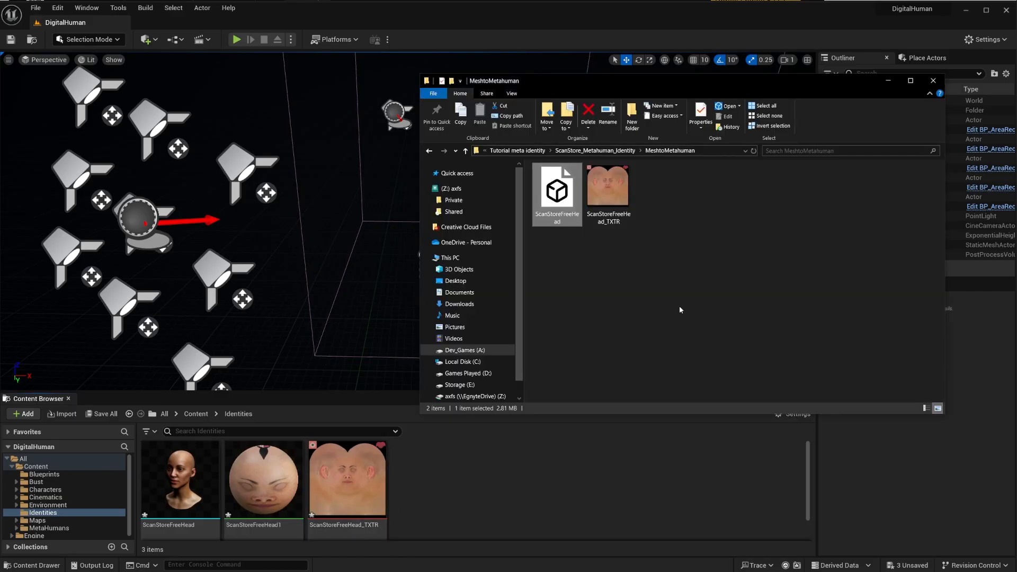
{"action": "left_click", "coordinate": [609, 190]}
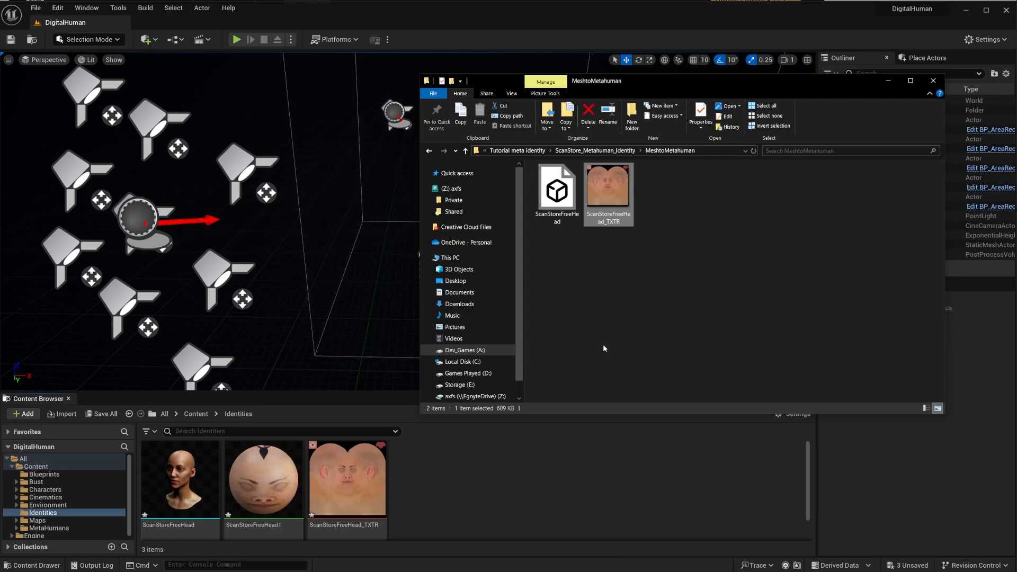
{"action": "left_click", "coordinate": [550, 508]}
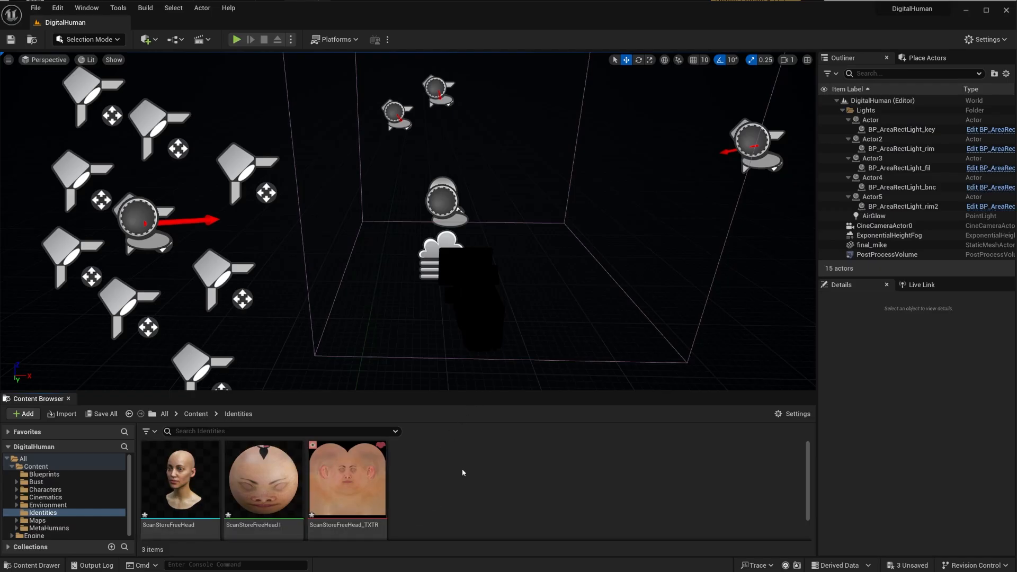
{"action": "right_click", "coordinate": [493, 463]}
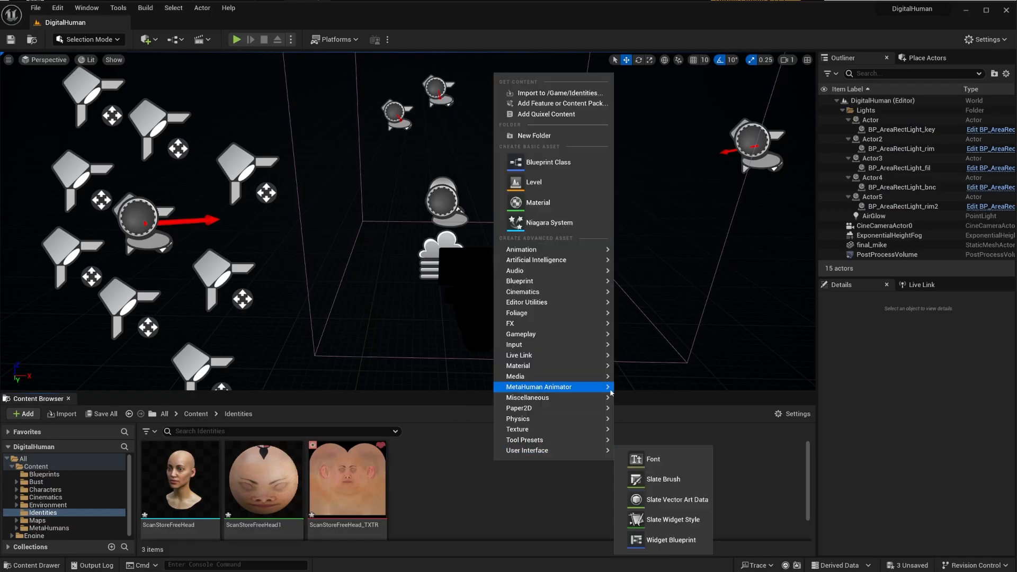
{"action": "mouse_move", "coordinate": [551, 397]}
{"action": "key", "text": "Escape"}
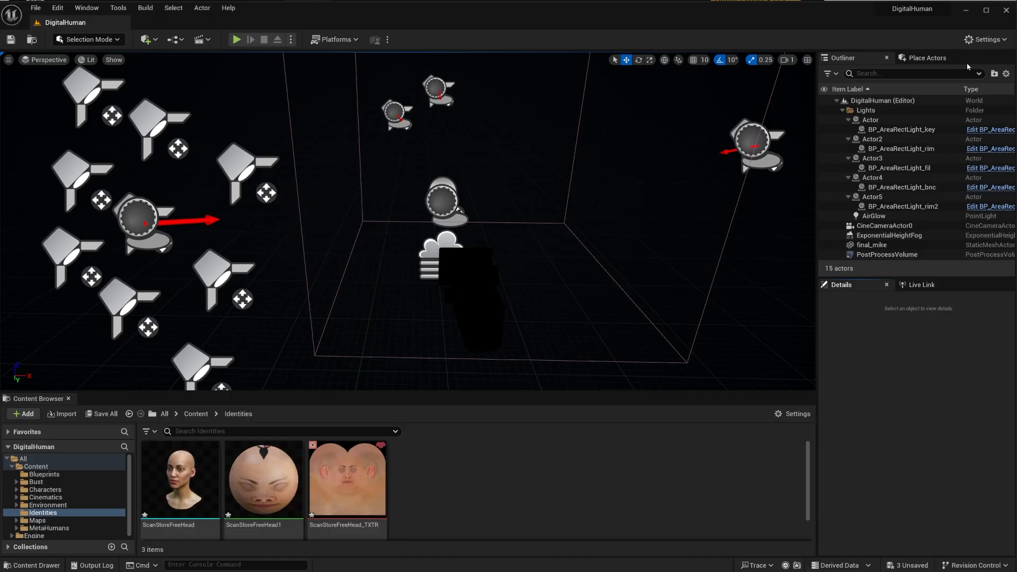
Search the project's plugins for MetaHuman to check whether the plugin is enabled
{"action": "left_click", "coordinate": [985, 39]}
{"action": "left_click", "coordinate": [1002, 89]}
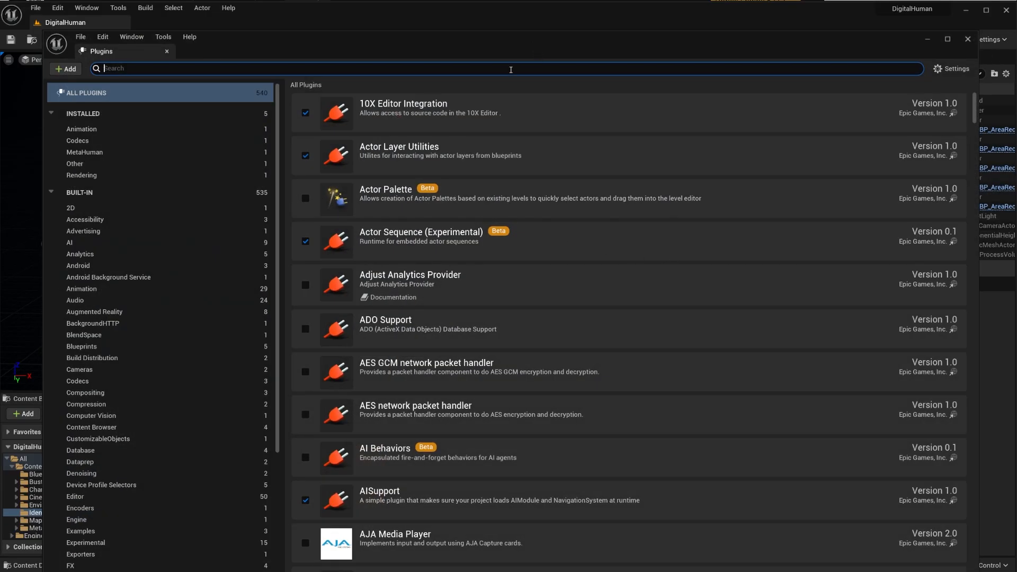
{"action": "type", "text": "metahu"}
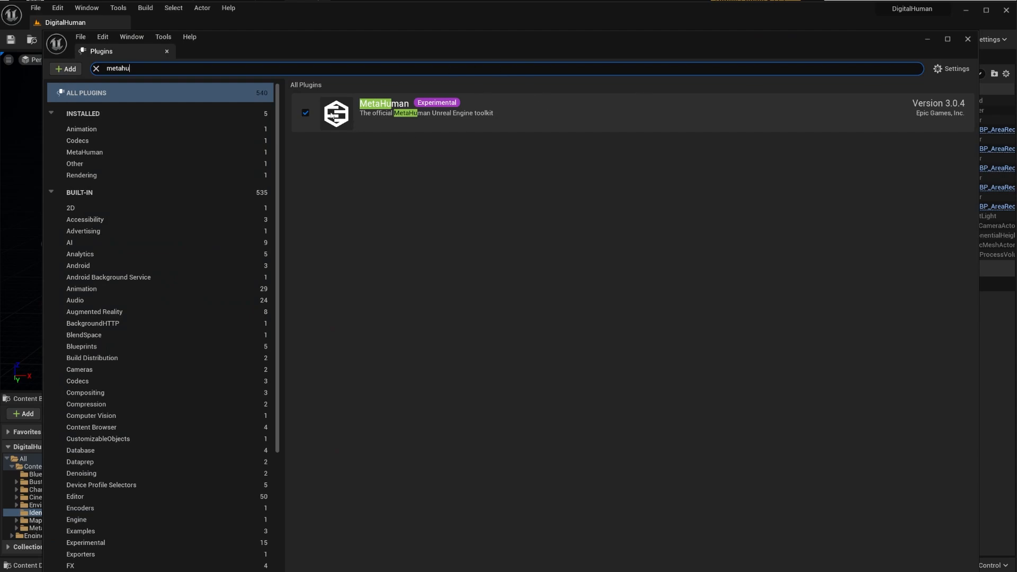
{"action": "left_click", "coordinate": [967, 39]}
Create a MetaHuman Identity asset named Scanstoretutorial in the Identities folder and open it
{"action": "right_click", "coordinate": [468, 466]}
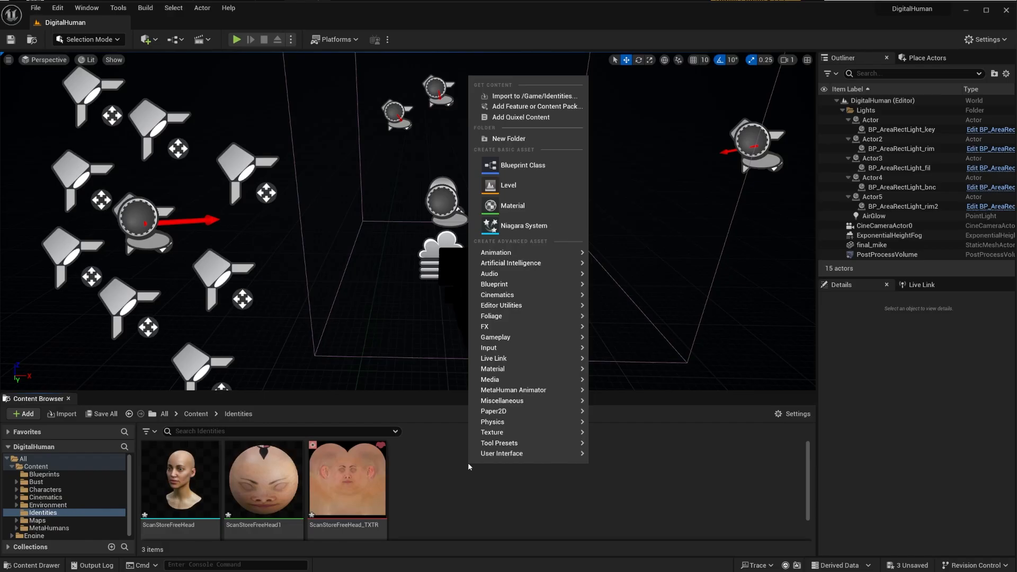
{"action": "mouse_move", "coordinate": [506, 391]}
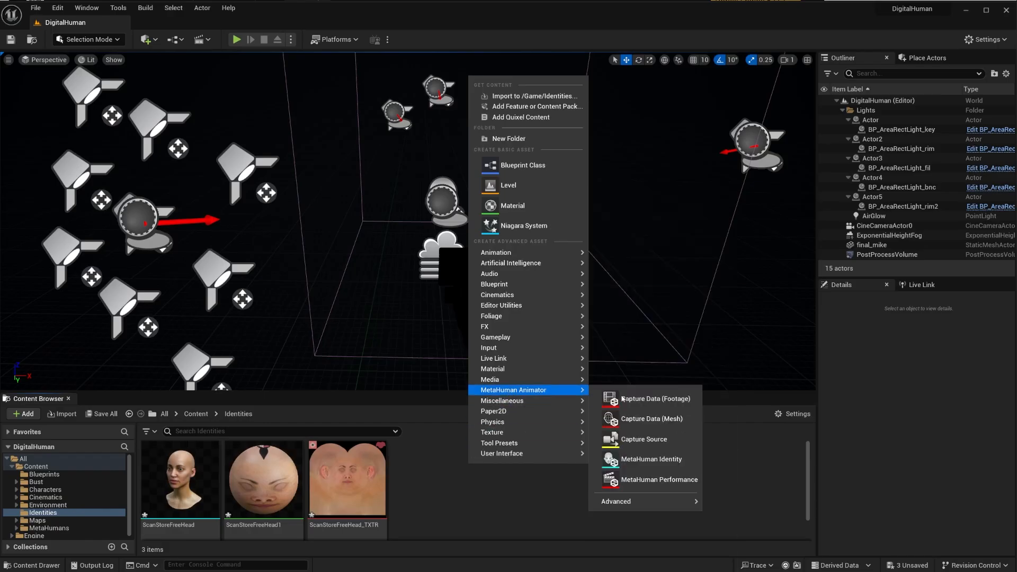
{"action": "left_click", "coordinate": [651, 459]}
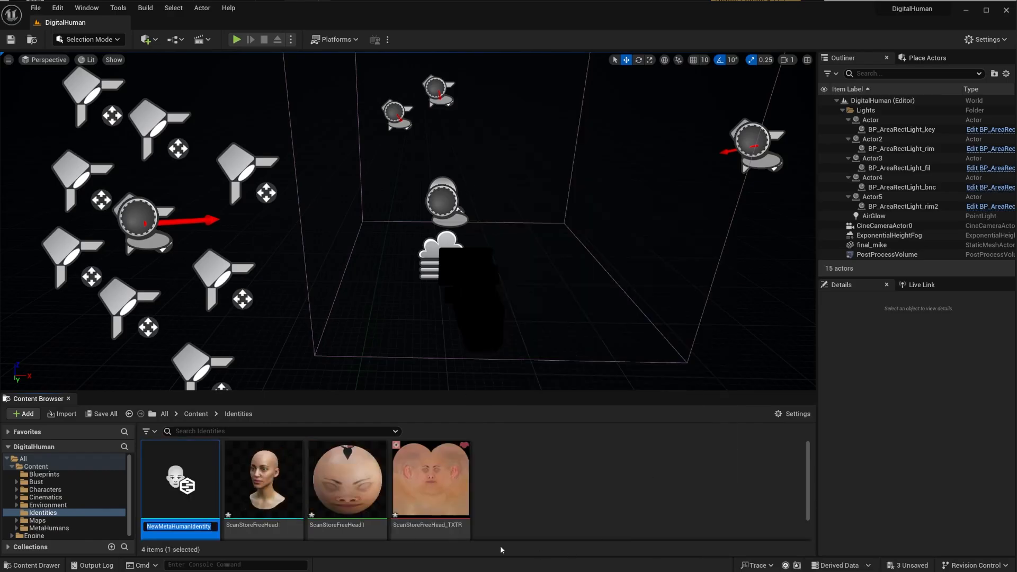
{"action": "type", "text": "Scanstoretutorial"}
{"action": "key", "text": "Return"}
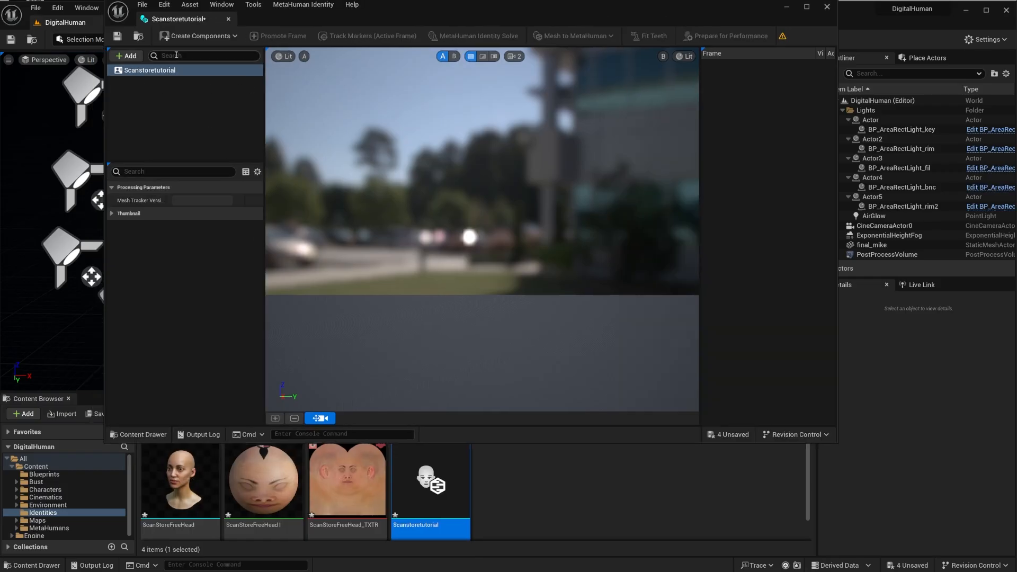
Create the identity's components from the ScanStoreFreeHead static mesh
{"action": "left_click", "coordinate": [204, 36]}
{"action": "mouse_move", "coordinate": [212, 63]}
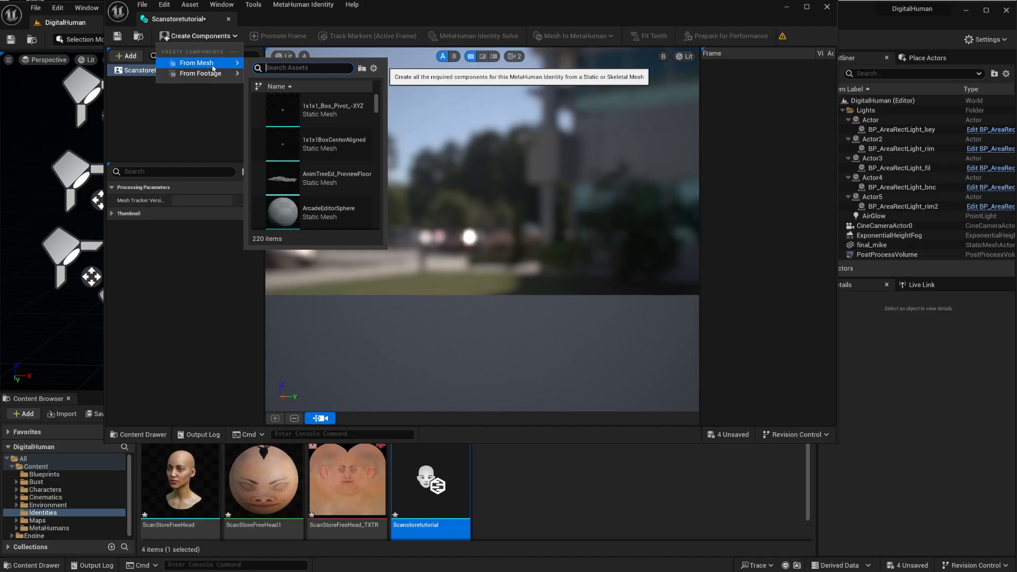
{"action": "type", "text": "scans"}
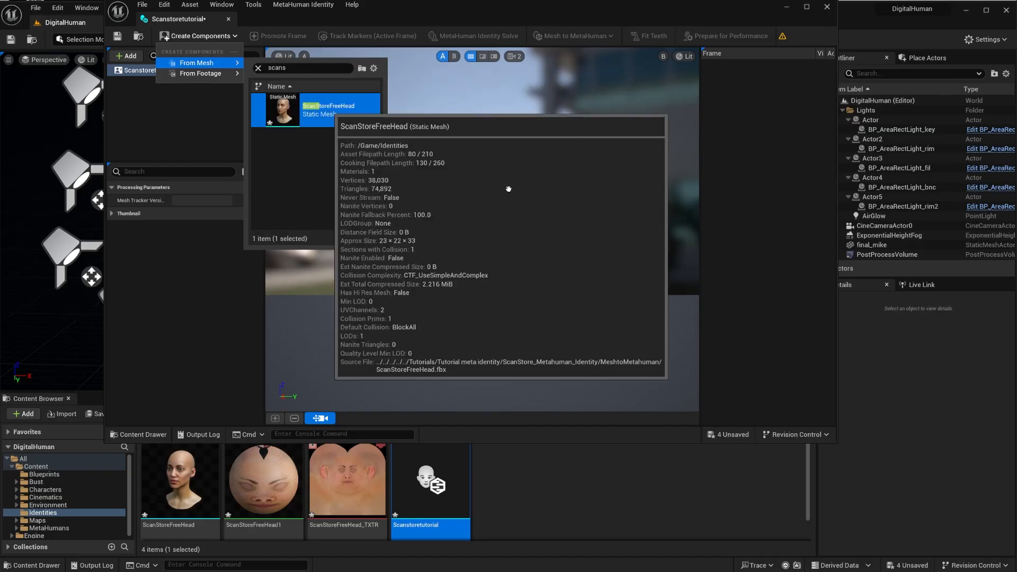
{"action": "key", "text": "Return"}
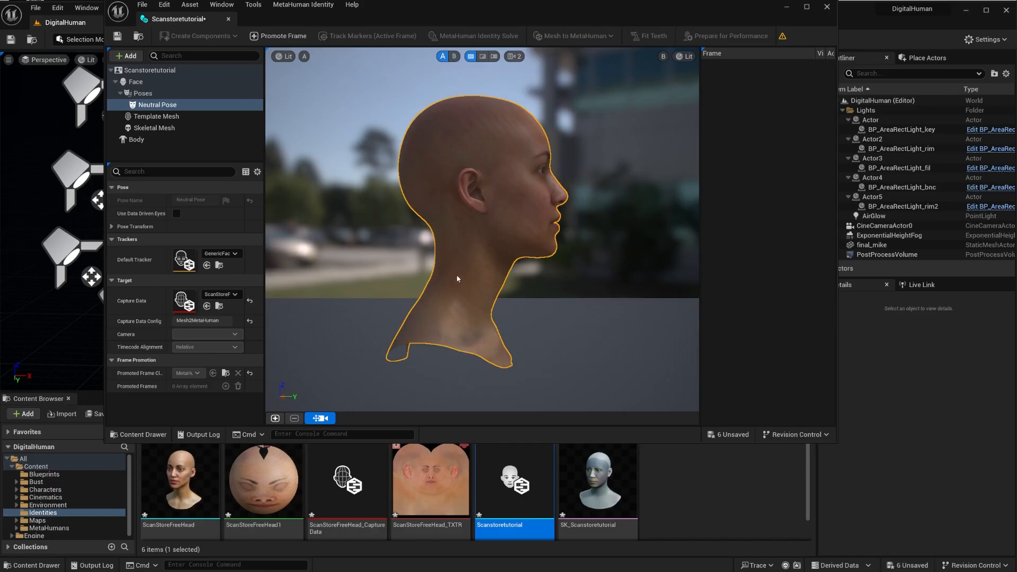
Promote a front-facing view of the head as the front-view frame and track its facial markers
{"action": "right_click_drag", "start_coordinate": [457, 279], "coordinate": [454, 214]}
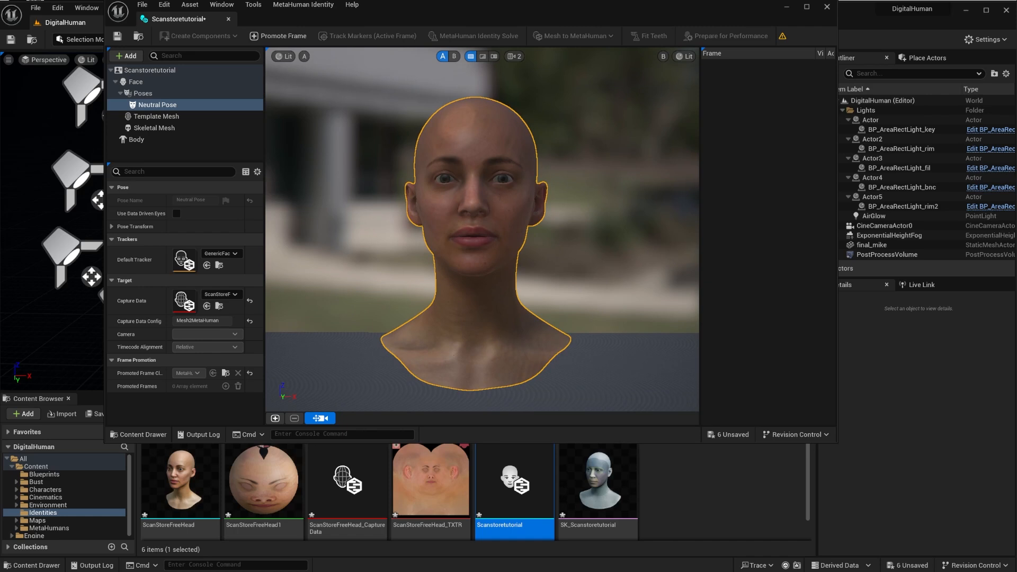
{"action": "scroll", "coordinate": [511, 181], "scroll_direction": "up", "scroll_amount": 2}
{"action": "left_click", "coordinate": [278, 35]}
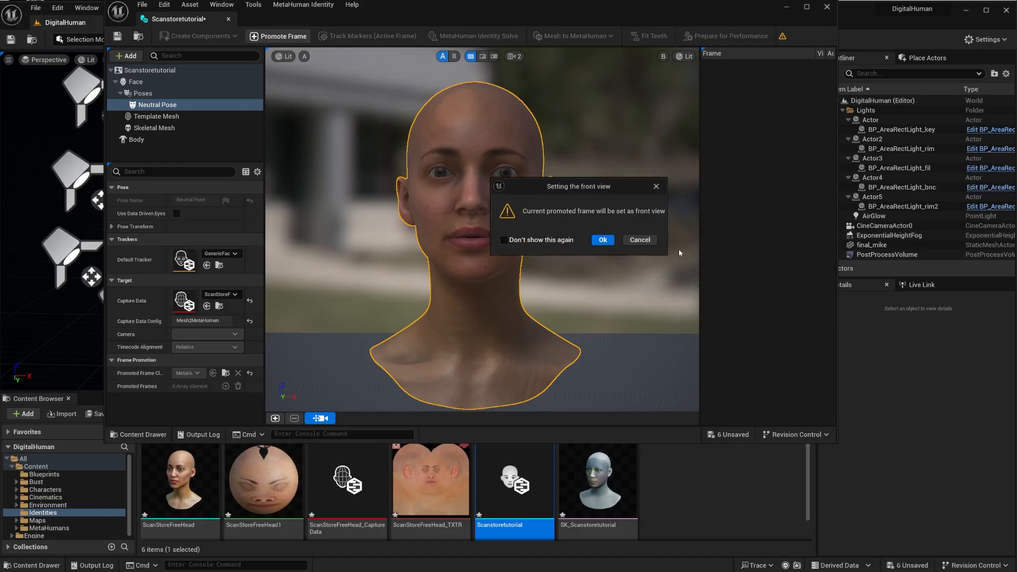
{"action": "left_click", "coordinate": [602, 240]}
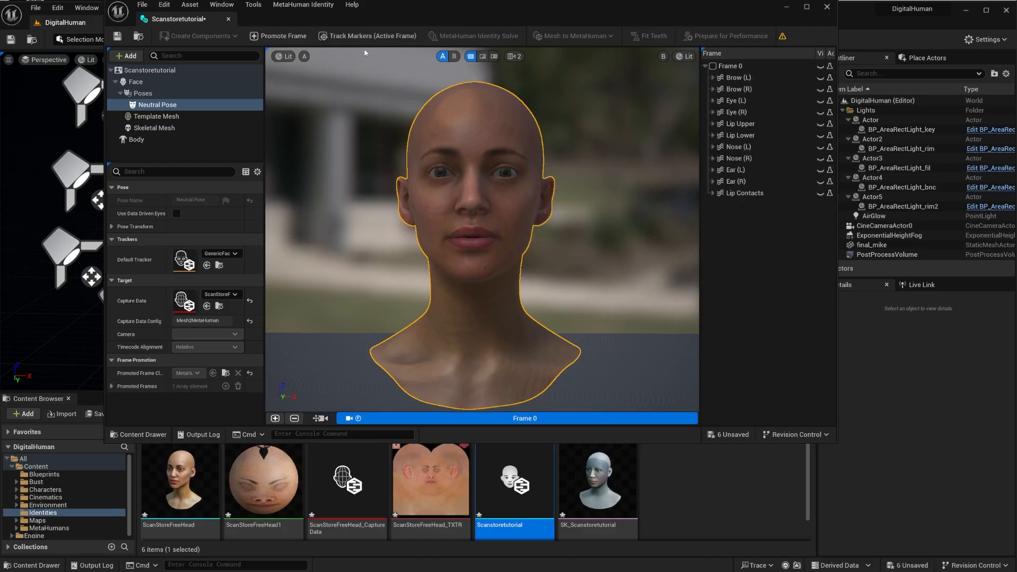
{"action": "left_click", "coordinate": [371, 35]}
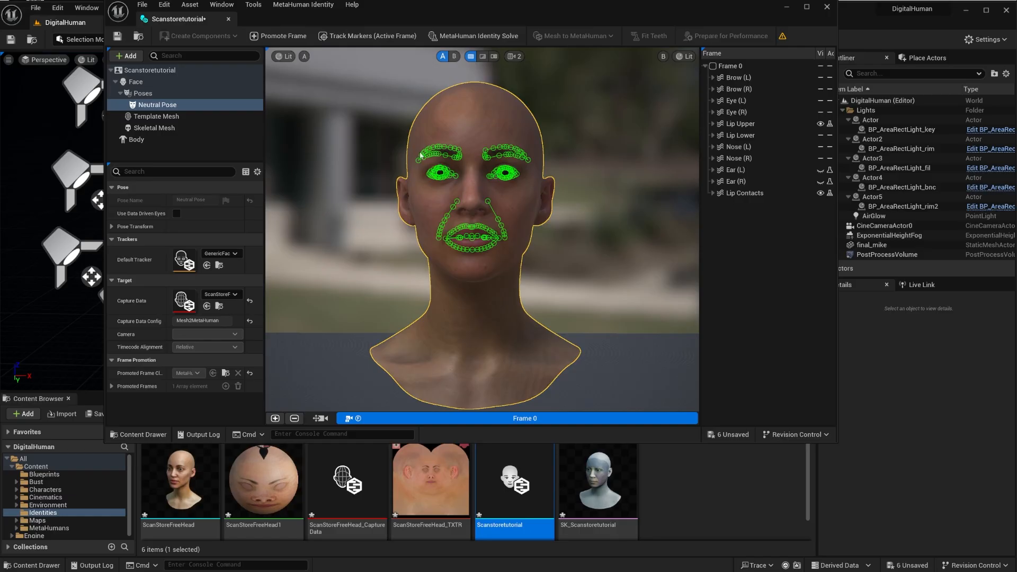
{"action": "scroll", "coordinate": [507, 200], "scroll_direction": "up", "scroll_amount": 10}
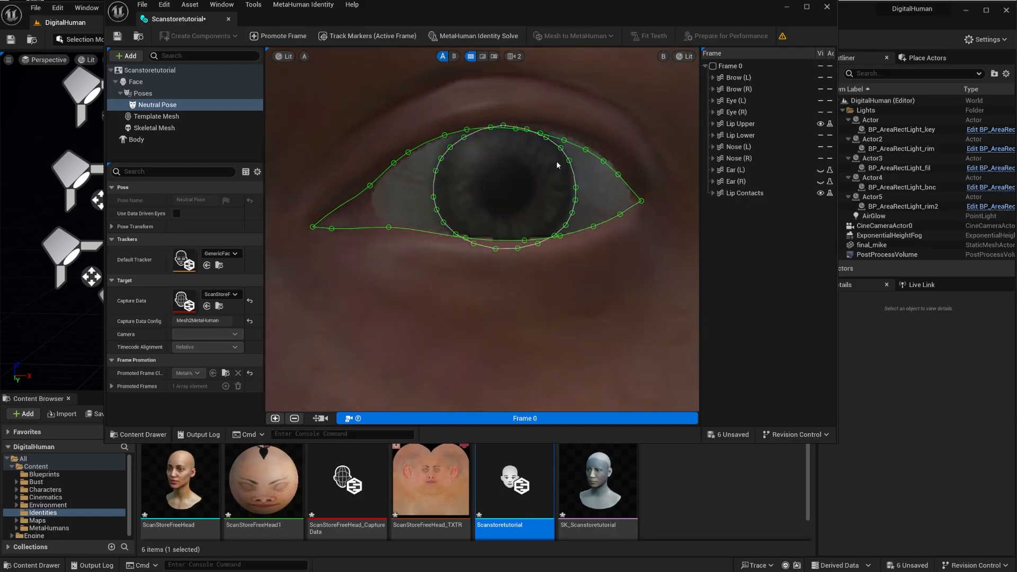
Examine the tracked eye and eyebrow markers up close to check how well they follow the scan's contours
{"action": "scroll", "coordinate": [556, 160], "scroll_direction": "down", "scroll_amount": 3}
{"action": "scroll", "coordinate": [586, 180], "scroll_direction": "up", "scroll_amount": 4}
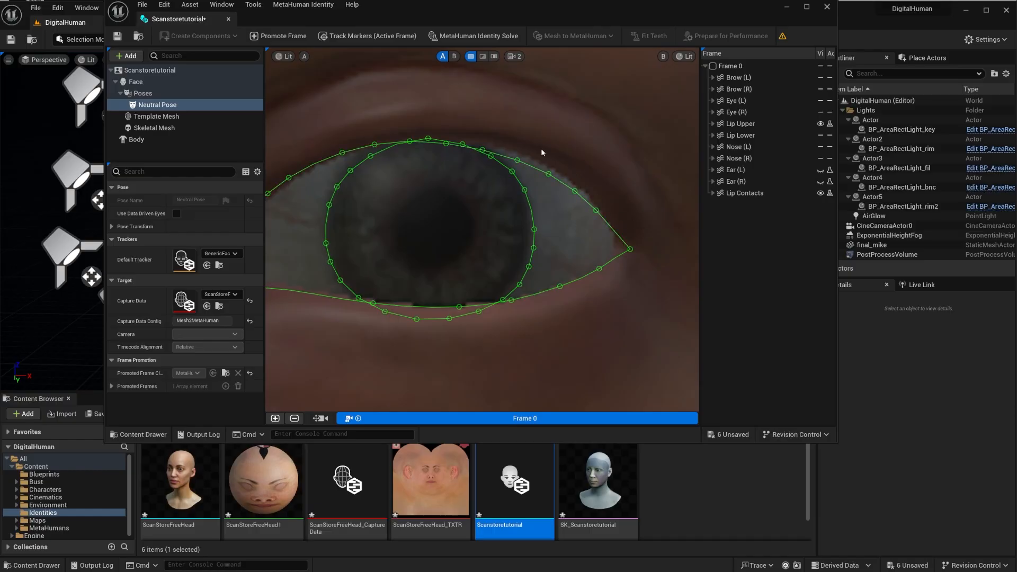
{"action": "scroll", "coordinate": [465, 175], "scroll_direction": "down", "scroll_amount": 4}
{"action": "scroll", "coordinate": [490, 230], "scroll_direction": "down", "scroll_amount": 3}
{"action": "scroll", "coordinate": [296, 228], "scroll_direction": "up", "scroll_amount": 7}
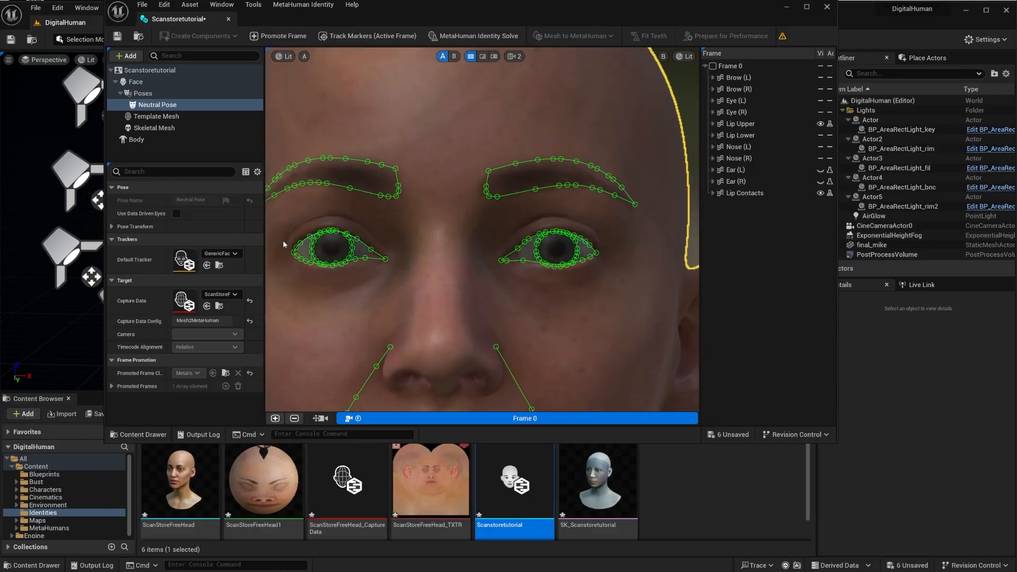
{"action": "scroll", "coordinate": [359, 236], "scroll_direction": "down", "scroll_amount": 2}
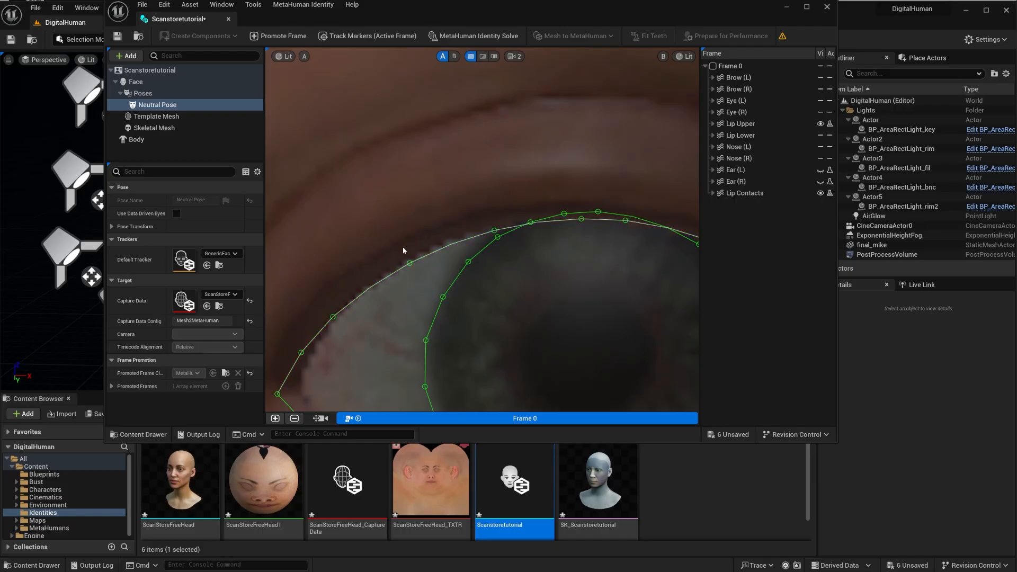
{"action": "scroll", "coordinate": [403, 247], "scroll_direction": "down", "scroll_amount": 4}
{"action": "scroll", "coordinate": [402, 246], "scroll_direction": "down", "scroll_amount": 6}
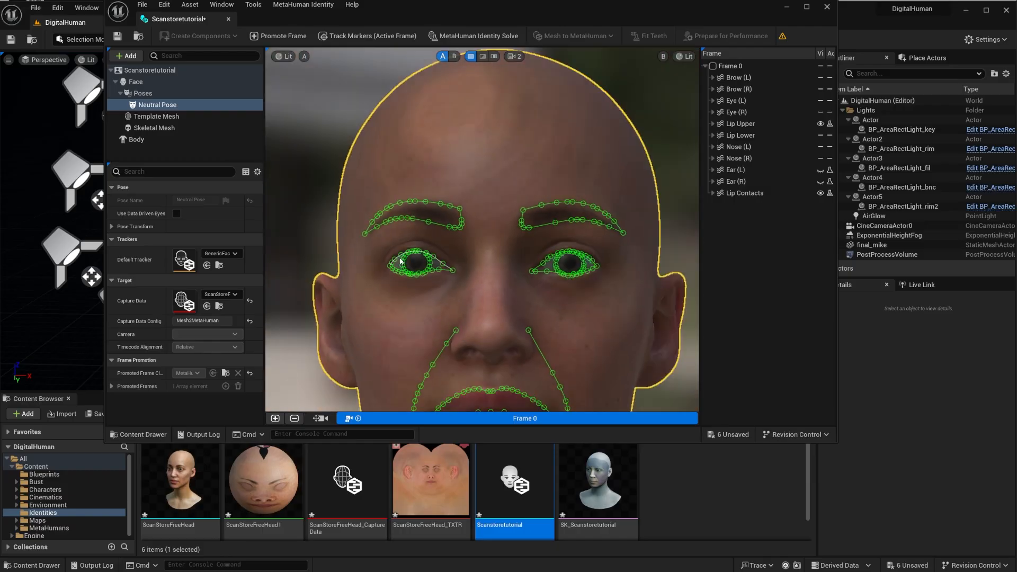
{"action": "scroll", "coordinate": [458, 244], "scroll_direction": "up", "scroll_amount": 2}
{"action": "scroll", "coordinate": [458, 243], "scroll_direction": "up", "scroll_amount": 4}
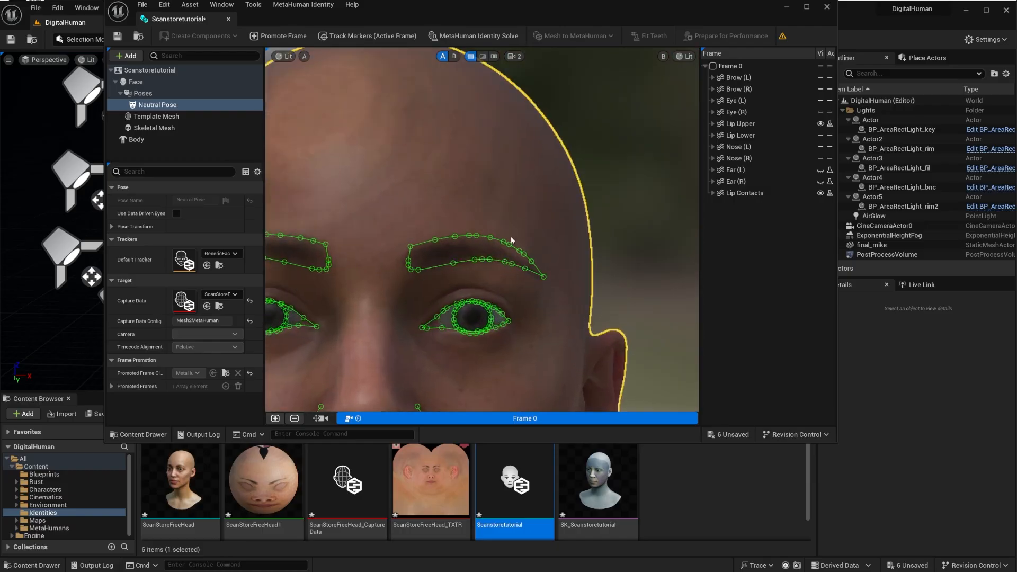
{"action": "scroll", "coordinate": [421, 262], "scroll_direction": "down", "scroll_amount": 6}
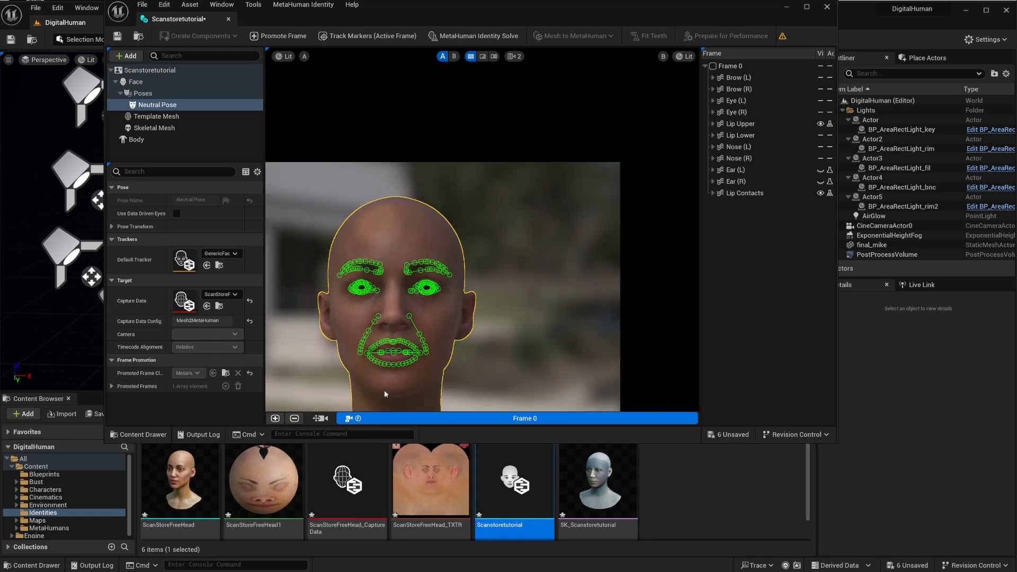
Move the inner upper and lower lip markers onto the line where the lips meet
{"action": "scroll", "coordinate": [396, 321], "scroll_direction": "up", "scroll_amount": 6}
{"action": "scroll", "coordinate": [398, 321], "scroll_direction": "up", "scroll_amount": 5}
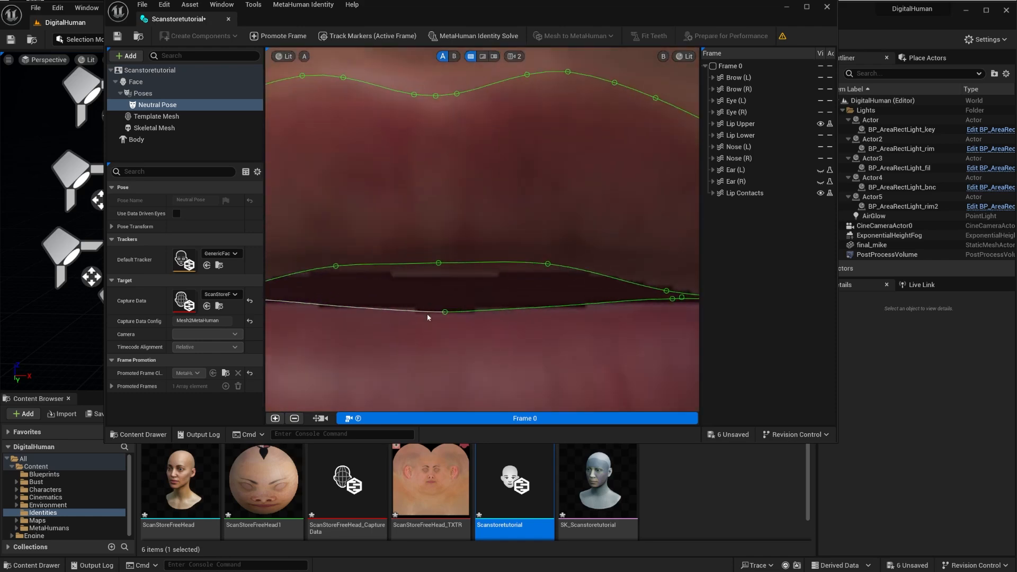
{"action": "left_click_drag", "start_coordinate": [446, 312], "coordinate": [444, 304]}
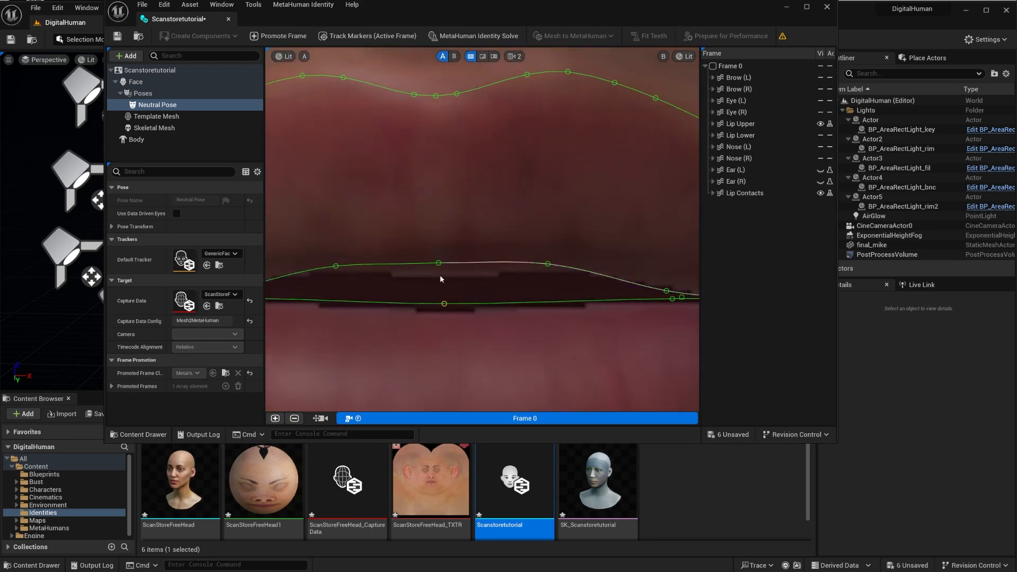
{"action": "left_click_drag", "start_coordinate": [335, 267], "coordinate": [342, 296]}
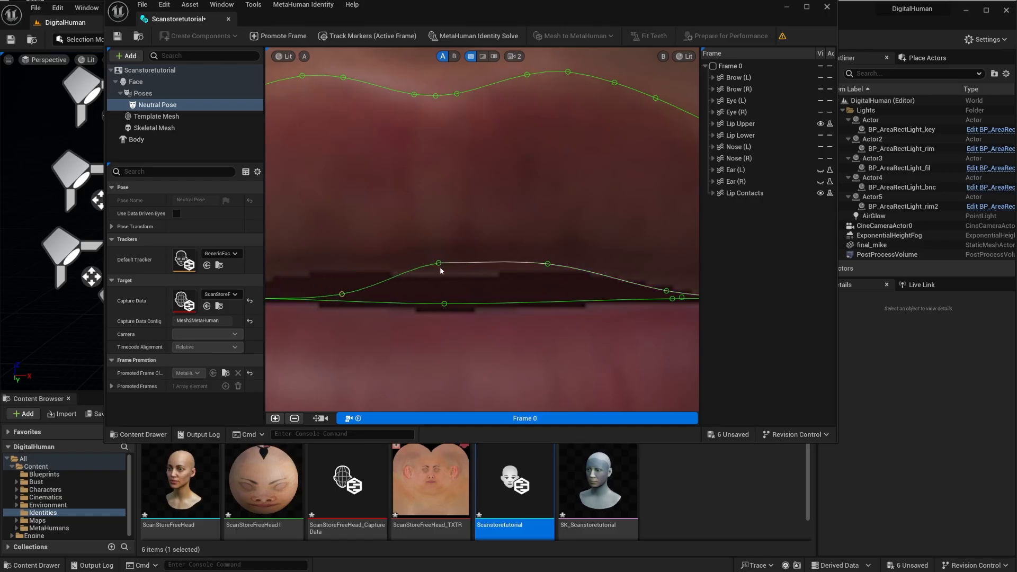
{"action": "left_click_drag", "start_coordinate": [441, 265], "coordinate": [447, 298]}
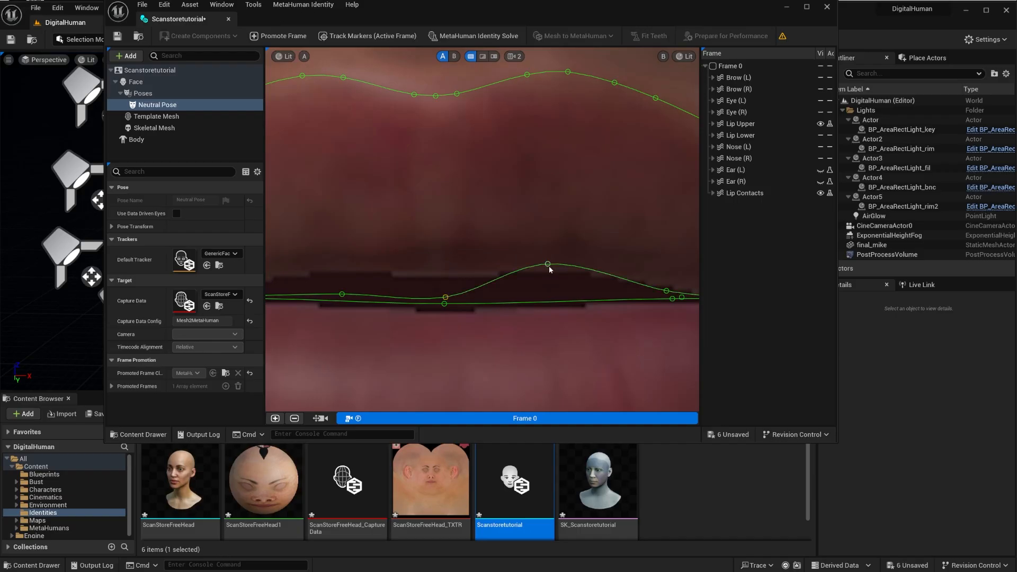
{"action": "left_click_drag", "start_coordinate": [548, 265], "coordinate": [550, 297]}
{"action": "left_click_drag", "start_coordinate": [666, 291], "coordinate": [666, 298]}
{"action": "left_click", "coordinate": [553, 335]}
{"action": "scroll", "coordinate": [536, 321], "scroll_direction": "down", "scroll_amount": 10}
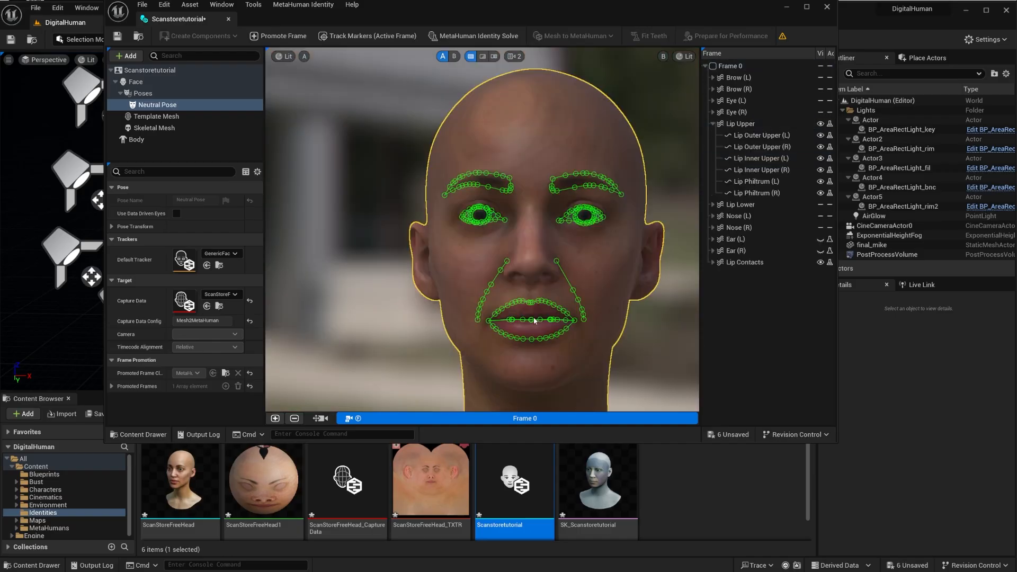
{"action": "scroll", "coordinate": [557, 271], "scroll_direction": "up", "scroll_amount": 5}
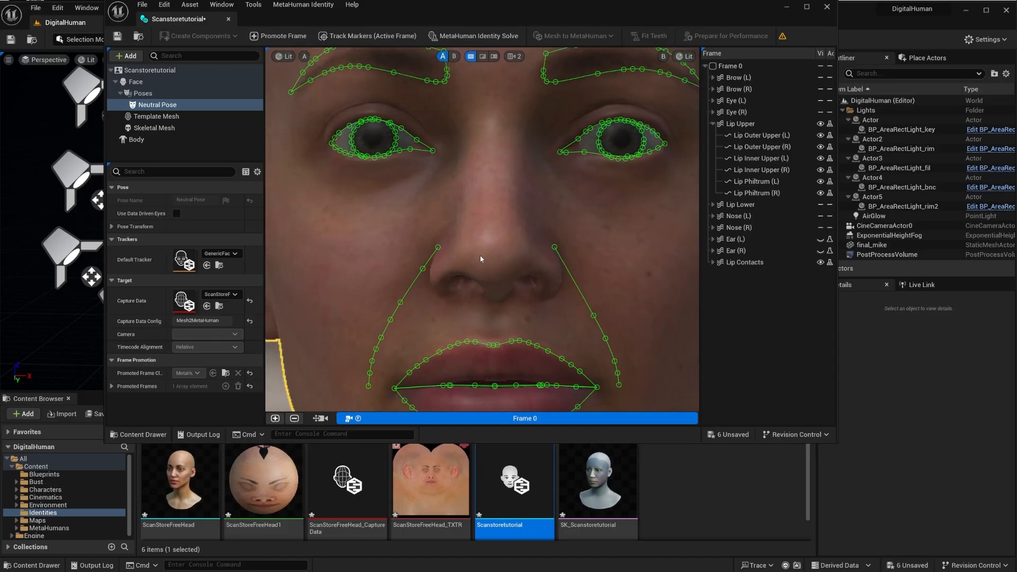
{"action": "scroll", "coordinate": [471, 265], "scroll_direction": "down", "scroll_amount": 6}
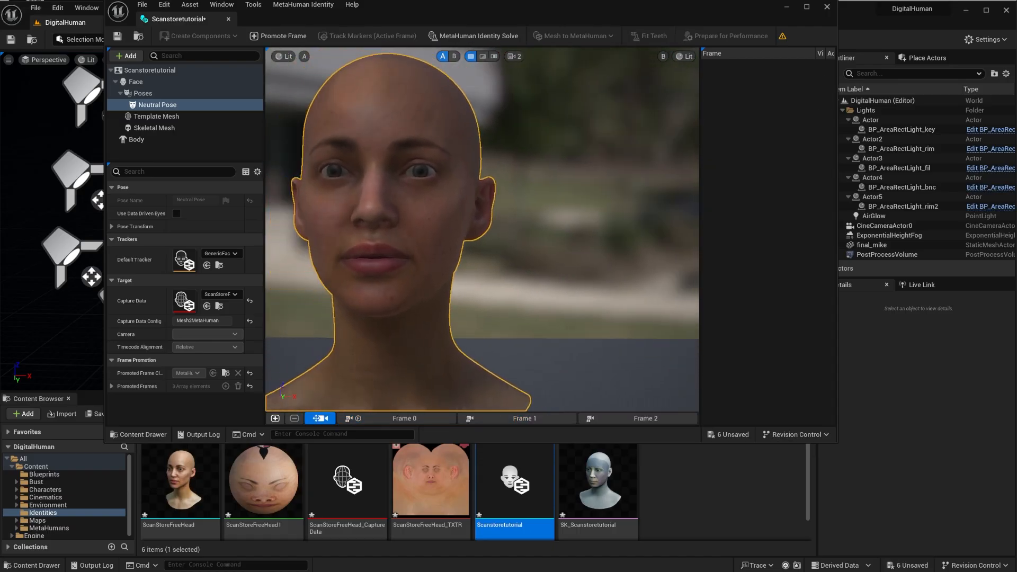
Run the MetaHuman Identity Solve and compare the scan with the fitted template mesh in a split view
{"action": "middle_click_drag", "start_coordinate": [428, 252], "coordinate": [458, 251]}
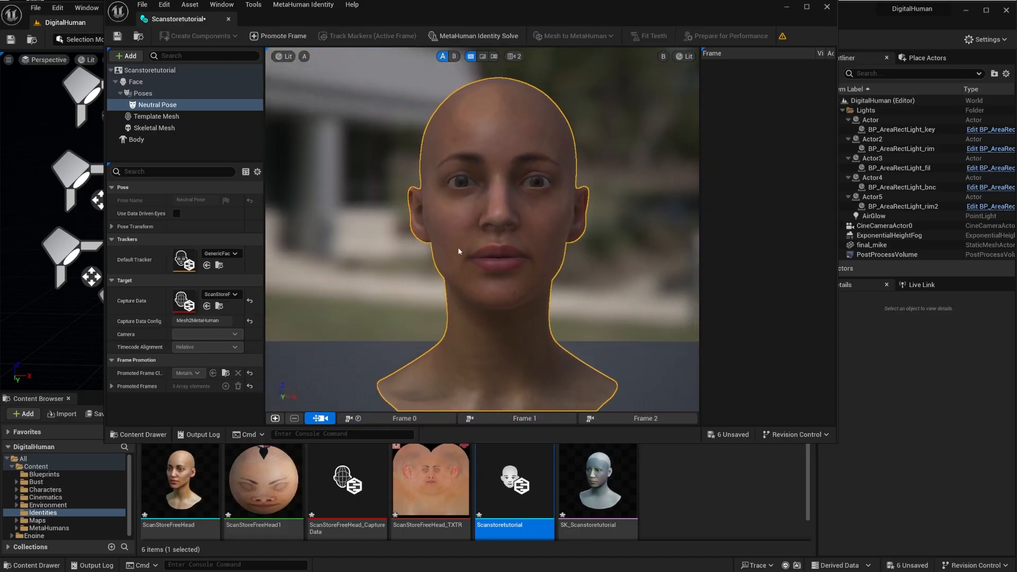
{"action": "left_click", "coordinate": [477, 36]}
{"action": "mouse_move", "coordinate": [592, 306]}
{"action": "right_mouse_down"}
{"action": "mouse_move", "coordinate": [603, 326]}
{"action": "mouse_move", "coordinate": [594, 313]}
{"action": "right_mouse_up"}
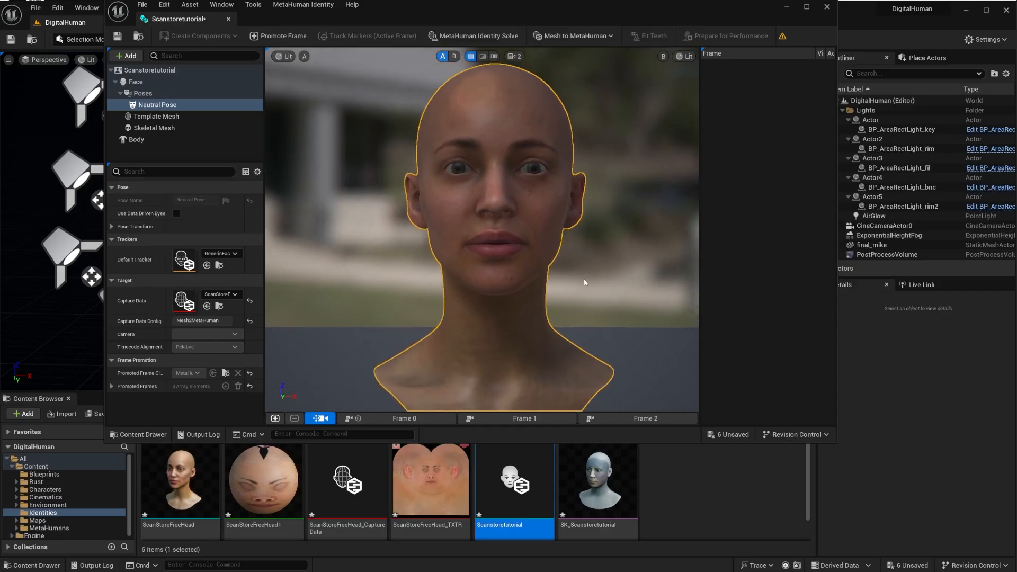
{"action": "left_click", "coordinate": [482, 56]}
{"action": "left_click_drag", "start_coordinate": [478, 230], "coordinate": [495, 305]}
Try to auto-rig the MetaHuman Identity as Skeletal Mesh + Full MetaHuman
{"action": "left_click", "coordinate": [576, 35]}
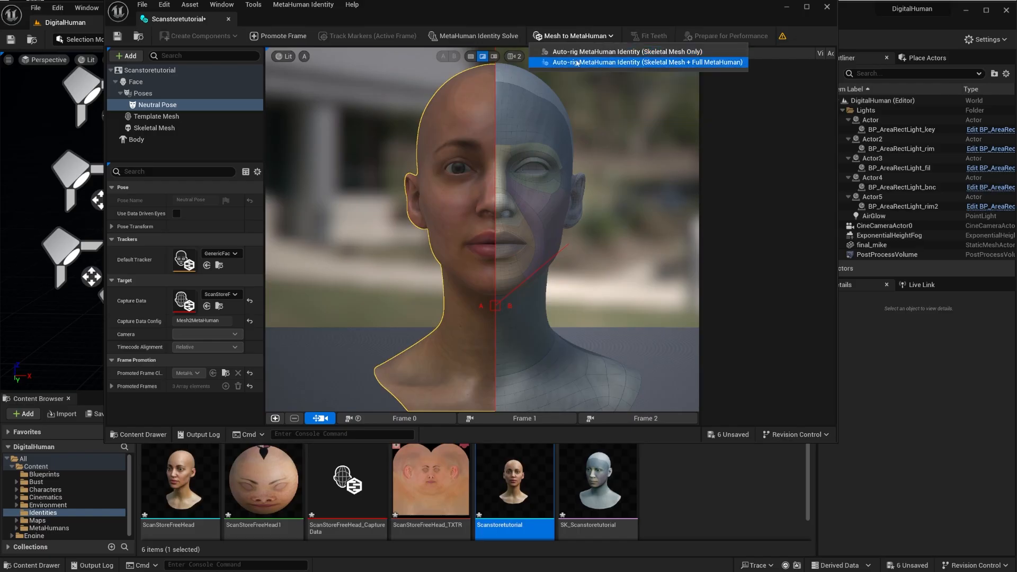
{"action": "left_click", "coordinate": [662, 63]}
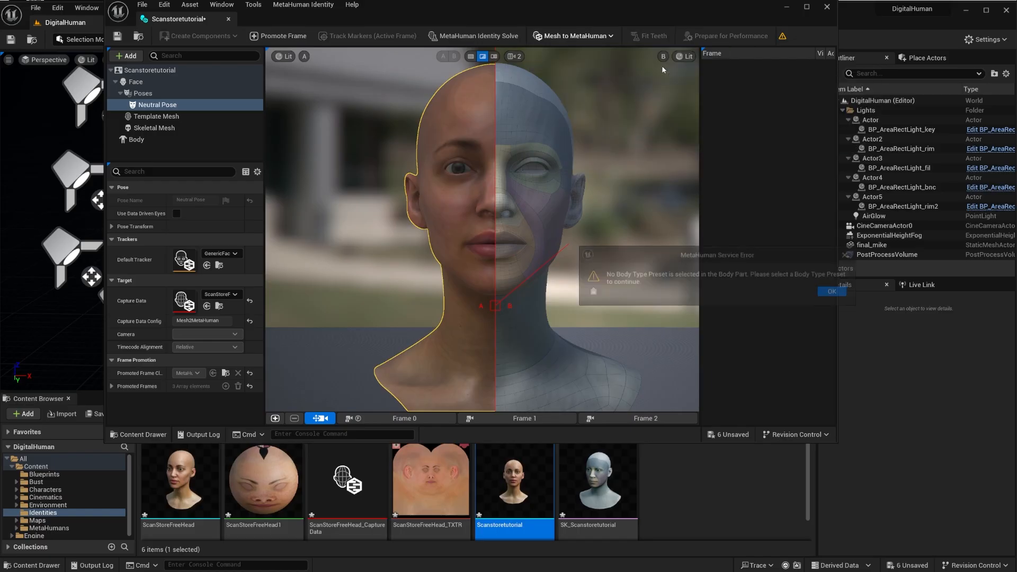
{"action": "left_click", "coordinate": [834, 292]}
Choose a body type preset for the identity's Body part
{"action": "left_click", "coordinate": [136, 139]}
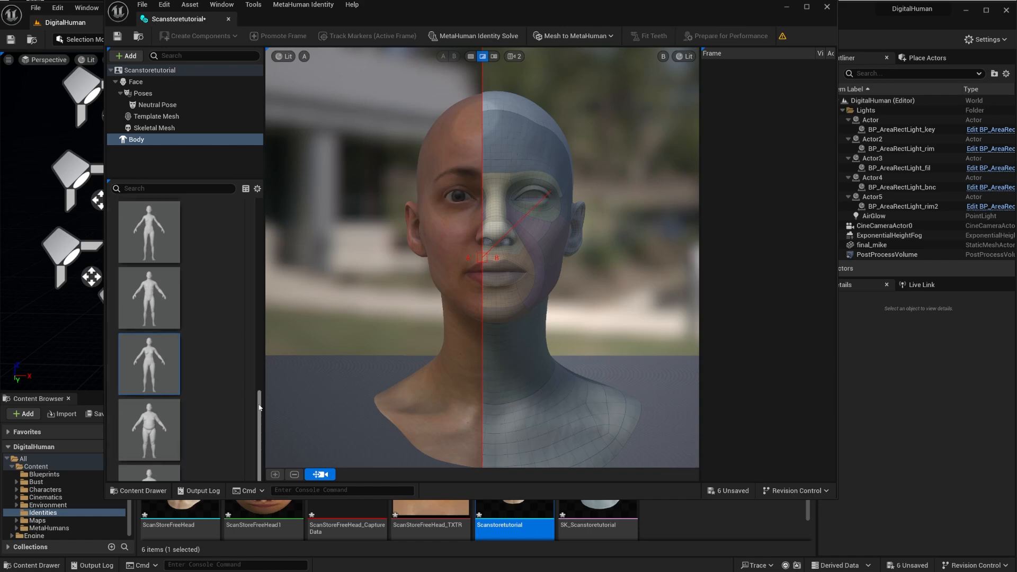
{"action": "left_click_drag", "start_coordinate": [259, 407], "coordinate": [256, 225]}
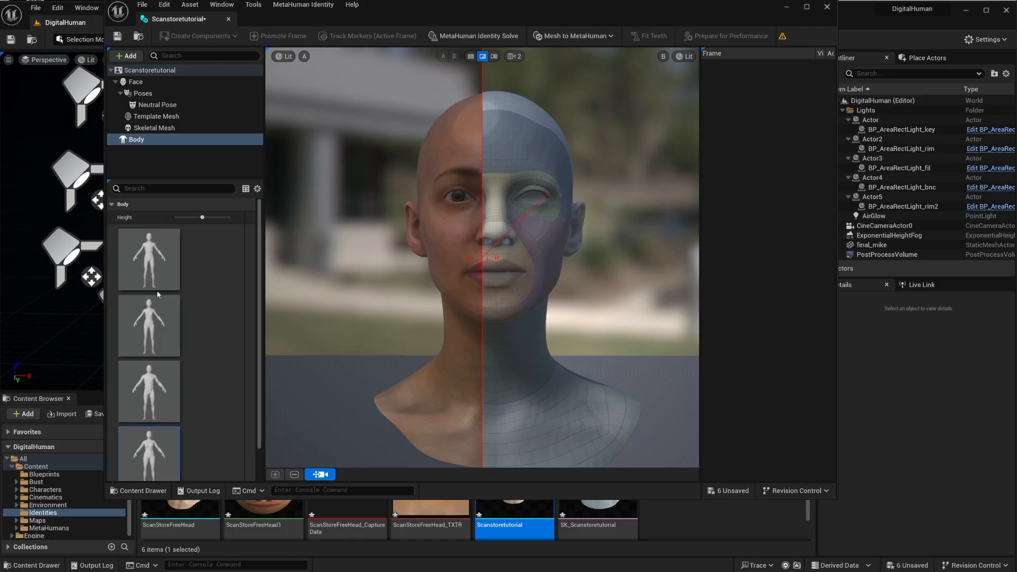
{"action": "scroll", "coordinate": [211, 271], "scroll_direction": "down", "scroll_amount": 4}
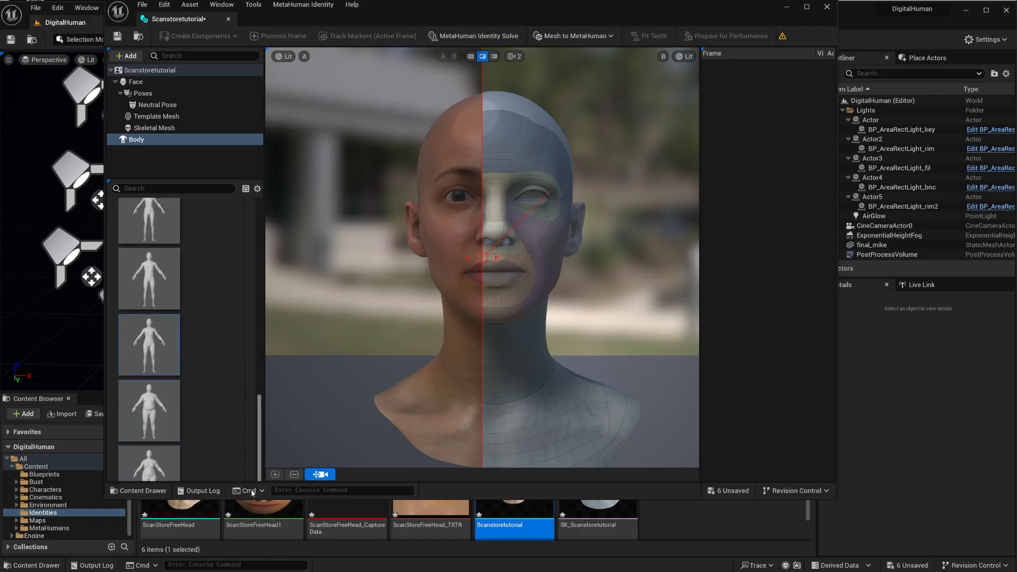
{"action": "scroll", "coordinate": [215, 260], "scroll_direction": "up", "scroll_amount": 4}
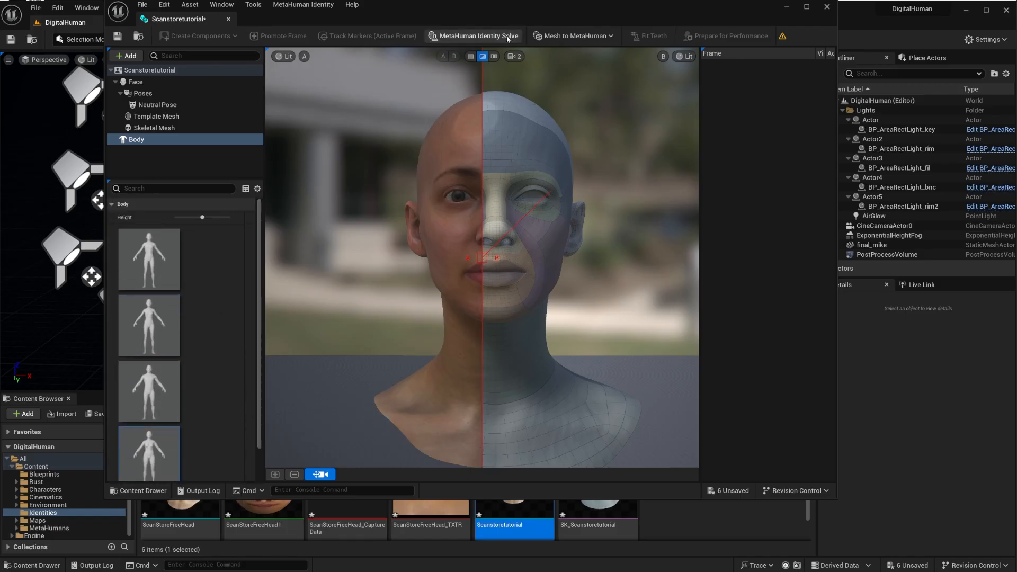
Auto-rig the identity as Skeletal Mesh + Full MetaHuman, and open Scanstoretutorial for editing in MetaHuman Creator
{"action": "left_click", "coordinate": [591, 37]}
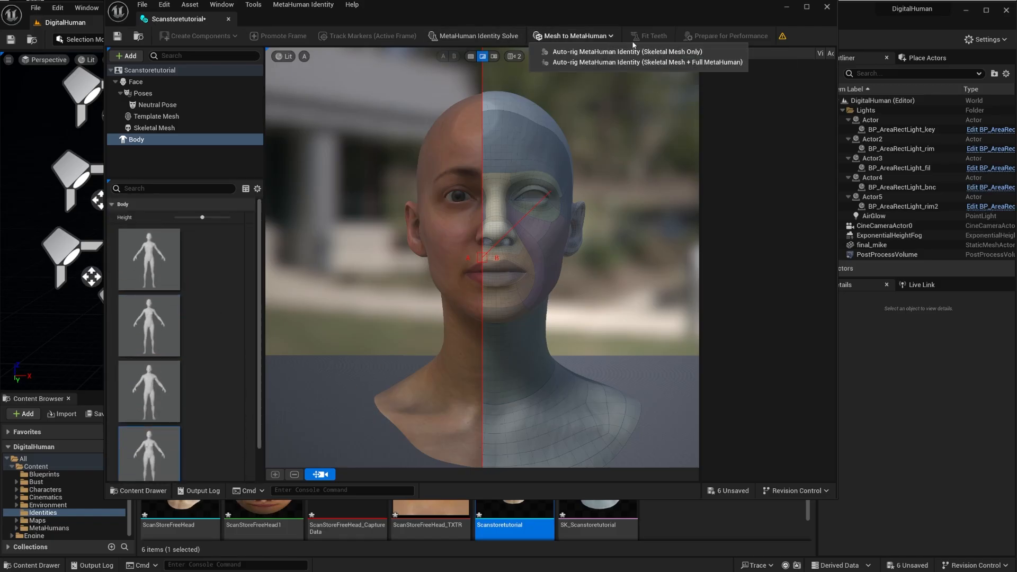
{"action": "left_click", "coordinate": [592, 62]}
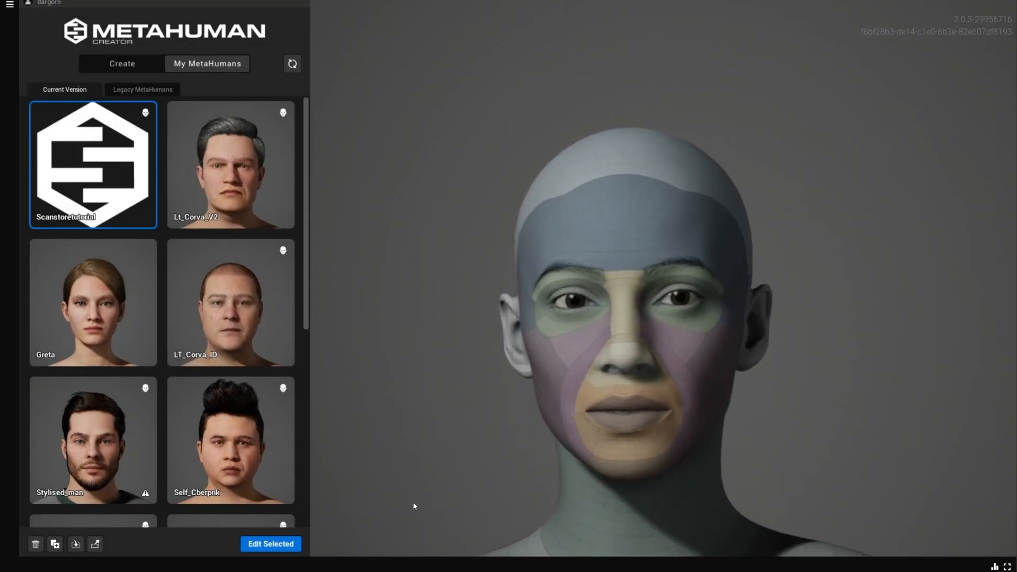
{"action": "left_click", "coordinate": [270, 544]}
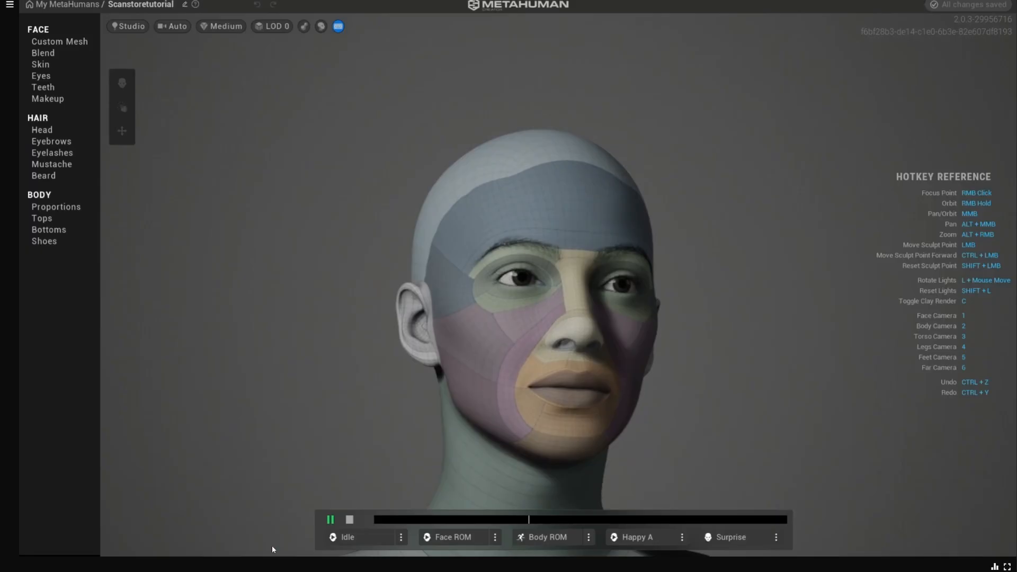
Stop the preview animation and inspect the imported head from several sides
{"action": "left_click", "coordinate": [350, 519]}
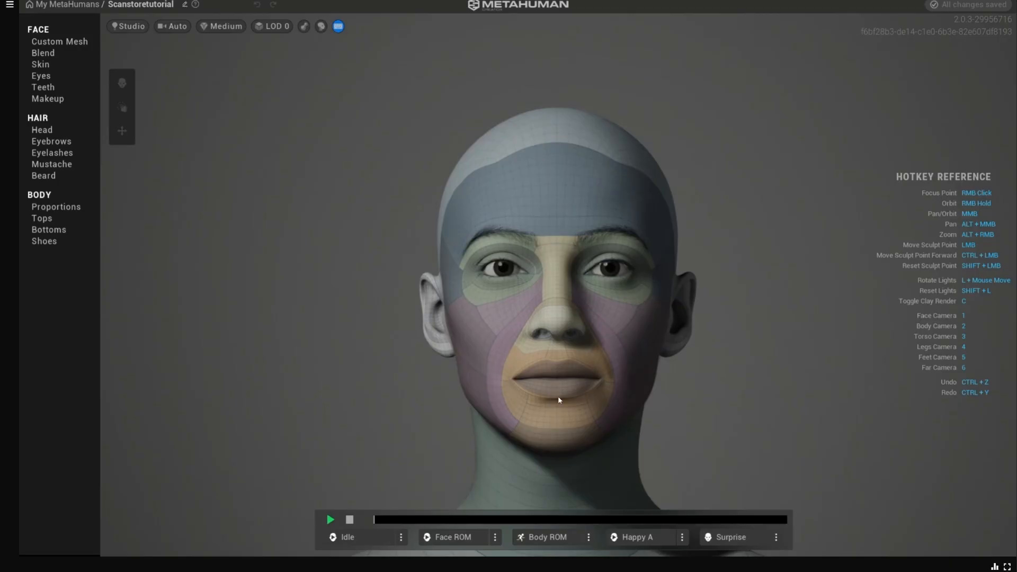
{"action": "right_click_drag", "start_coordinate": [559, 400], "coordinate": [708, 399]}
{"action": "right_click_drag", "start_coordinate": [519, 284], "coordinate": [453, 315]}
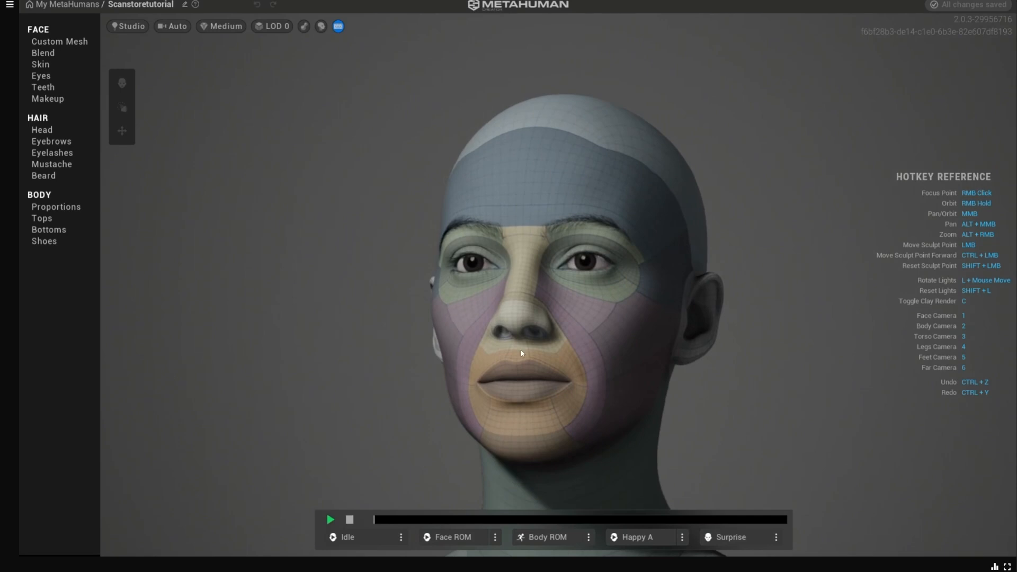
{"action": "mouse_move", "coordinate": [520, 350]}
{"action": "right_mouse_down"}
{"action": "mouse_move", "coordinate": [474, 357]}
{"action": "mouse_move", "coordinate": [556, 361]}
{"action": "mouse_move", "coordinate": [526, 368]}
{"action": "right_mouse_up"}
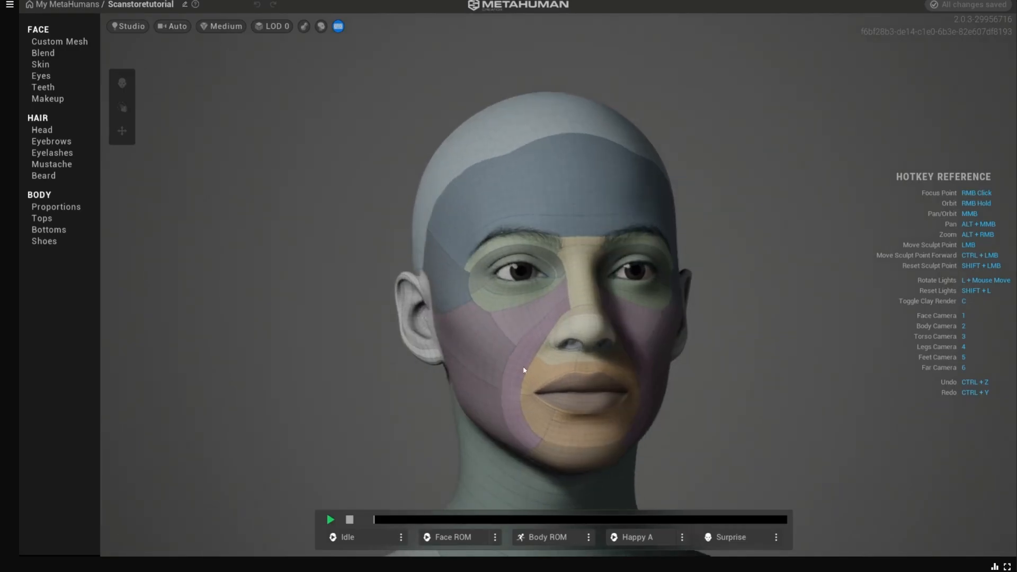
Assign the face a light skin color with U 0.24 and V 0.99
{"action": "left_click", "coordinate": [74, 42]}
{"action": "left_click", "coordinate": [58, 53]}
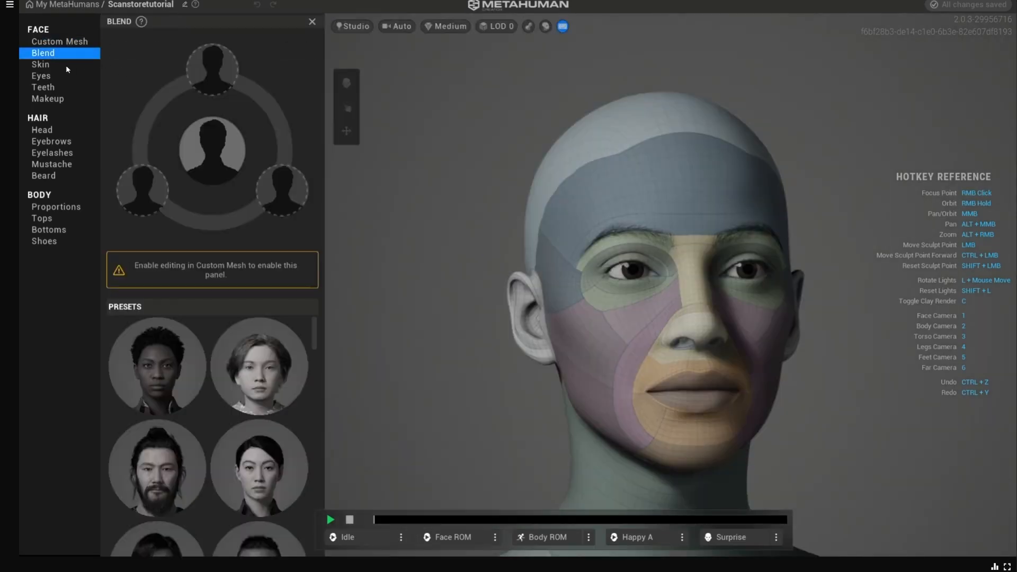
{"action": "left_click", "coordinate": [69, 64]}
{"action": "left_click", "coordinate": [226, 82]}
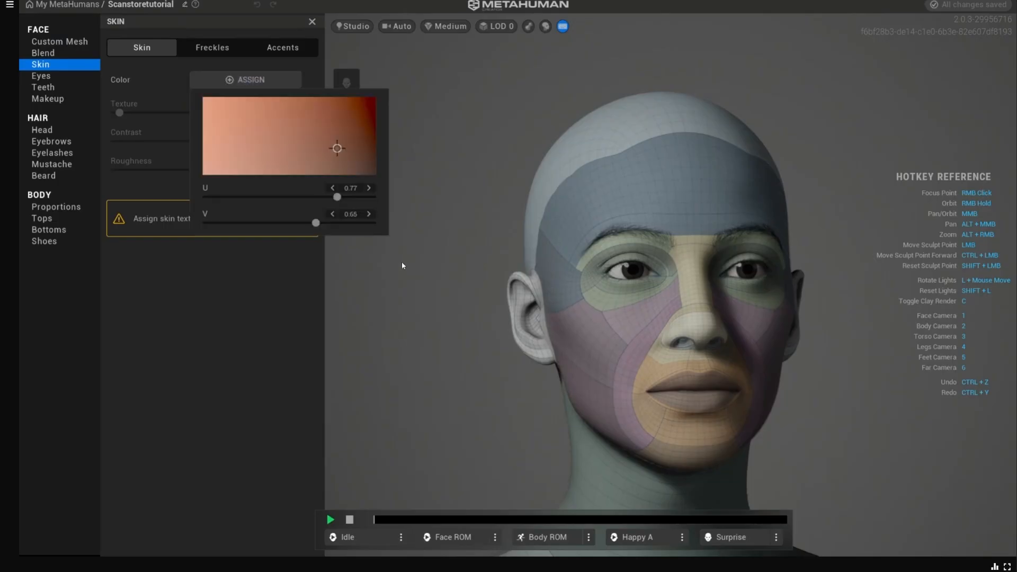
{"action": "left_click_drag", "start_coordinate": [321, 142], "coordinate": [246, 175]}
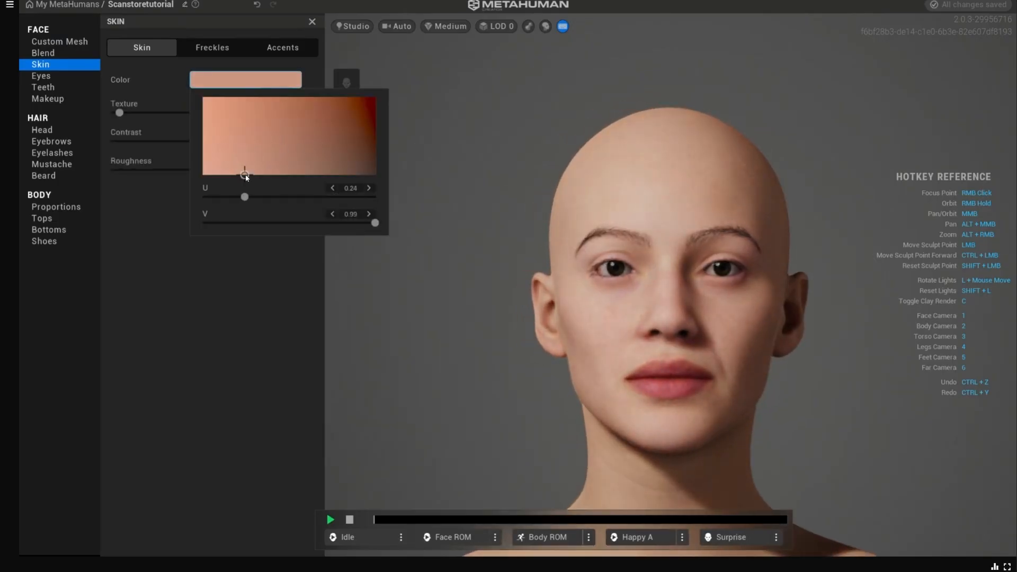
{"action": "left_click", "coordinate": [268, 343]}
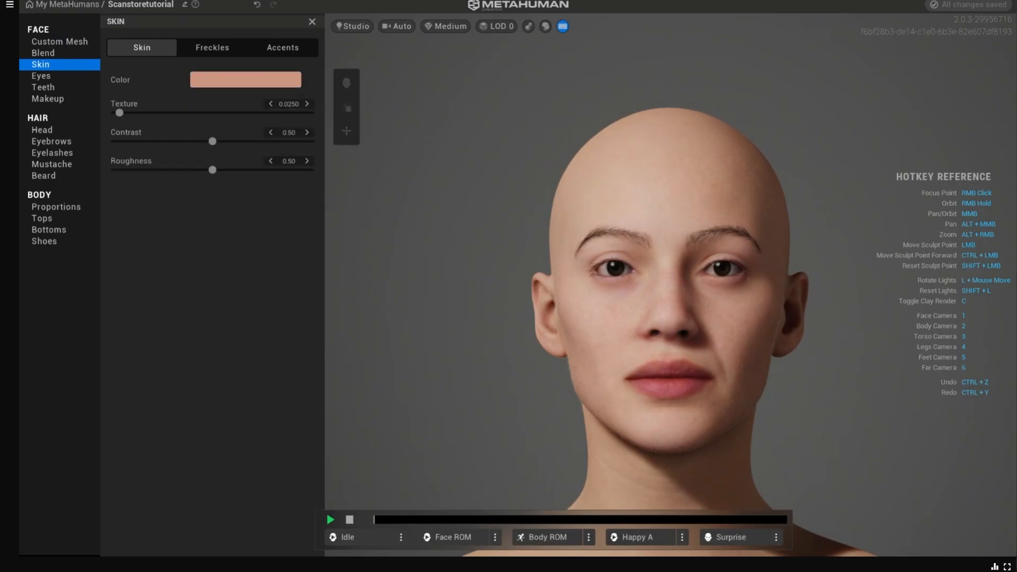
Give the head the slicked-back low ponytail hairstyle
{"action": "left_click", "coordinate": [42, 130]}
{"action": "scroll", "coordinate": [212, 281], "scroll_direction": "down", "scroll_amount": 5}
{"action": "left_click", "coordinate": [208, 454]}
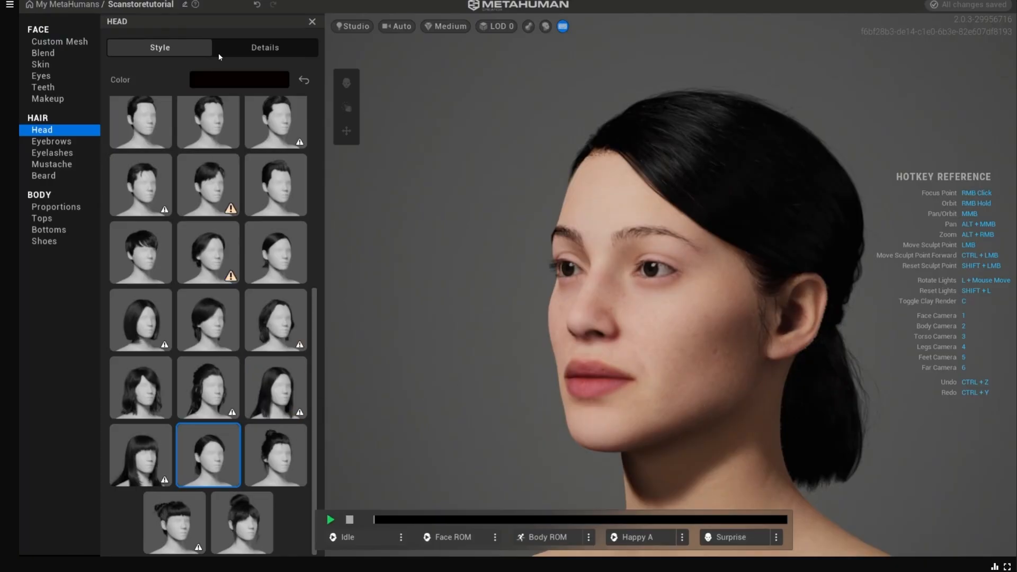
Set the hair color to the darkest swatch in the second row of the Neutral presets
{"action": "left_click", "coordinate": [265, 80]}
{"action": "left_click", "coordinate": [248, 106]}
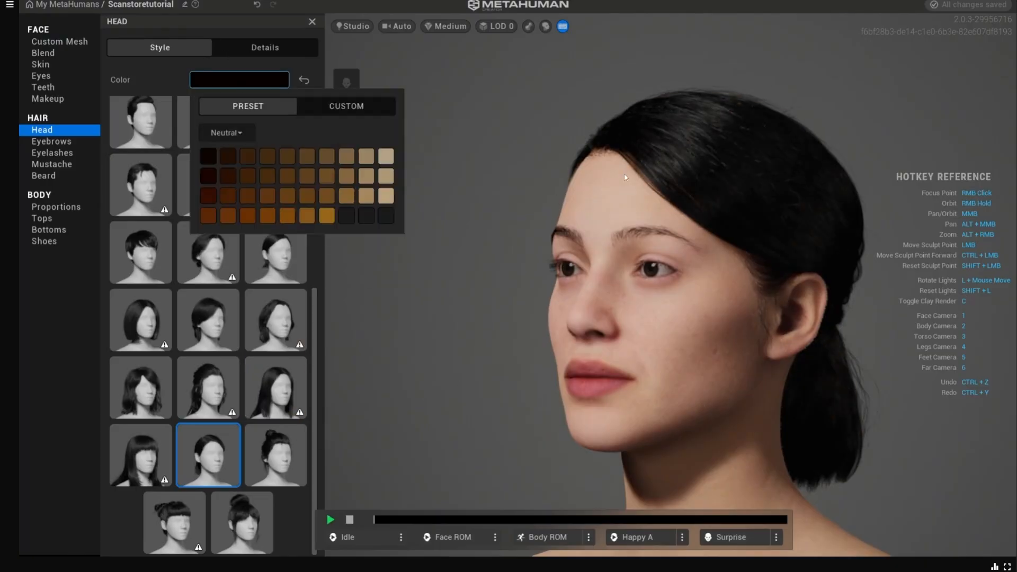
{"action": "left_click", "coordinate": [247, 157]}
{"action": "left_click", "coordinate": [228, 157]}
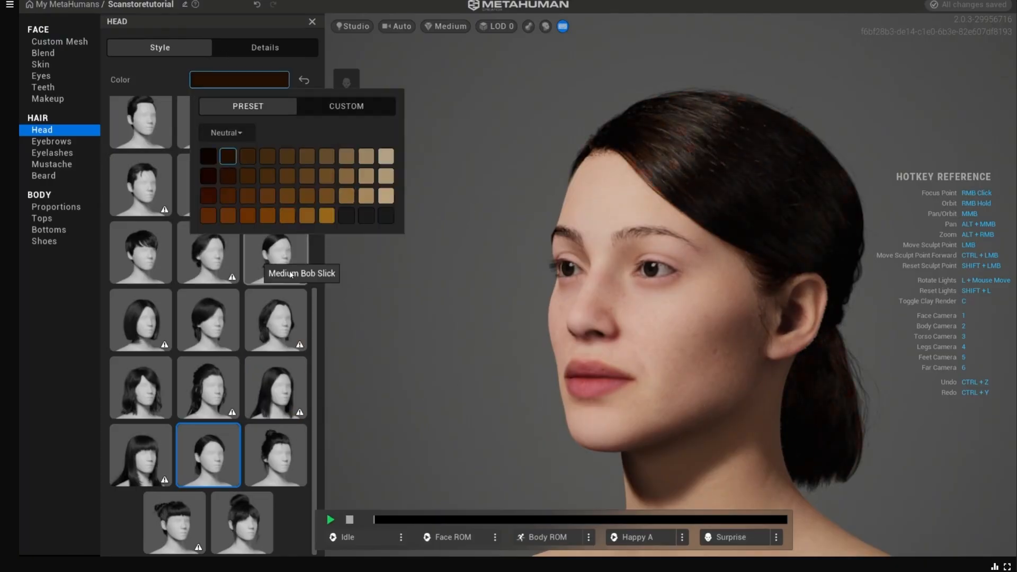
{"action": "left_click", "coordinate": [208, 176]}
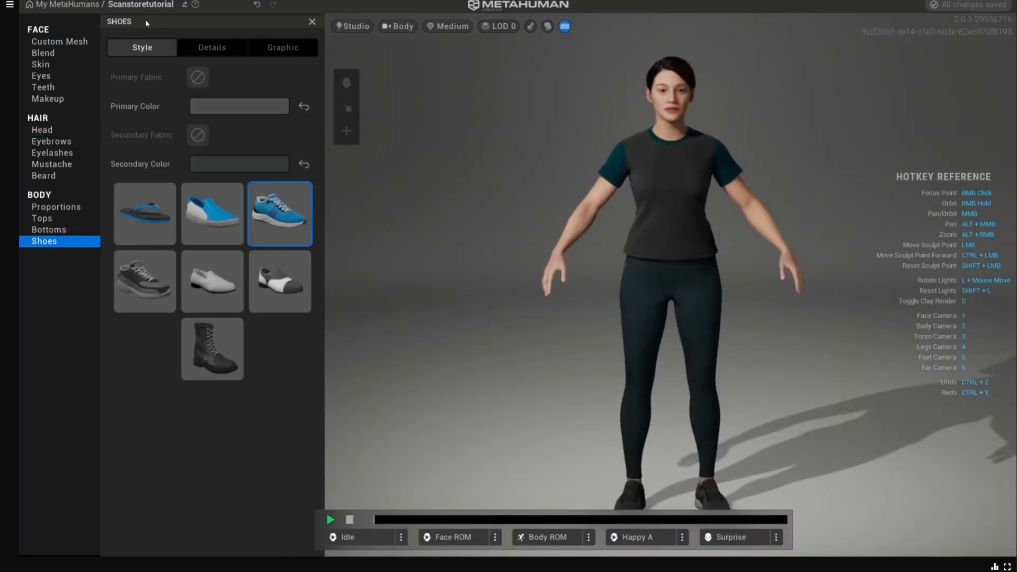
Leave the character editor and, in Quixel Bridge, download the Scanstoretutorial MetaHuman at Highest Quality
{"action": "left_click", "coordinate": [72, 5]}
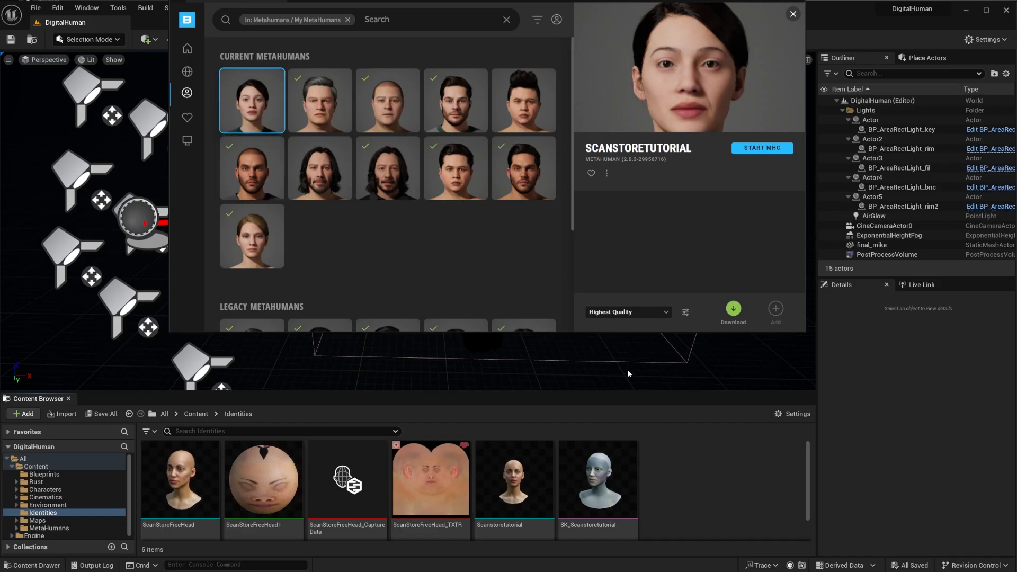
{"action": "left_click", "coordinate": [733, 309]}
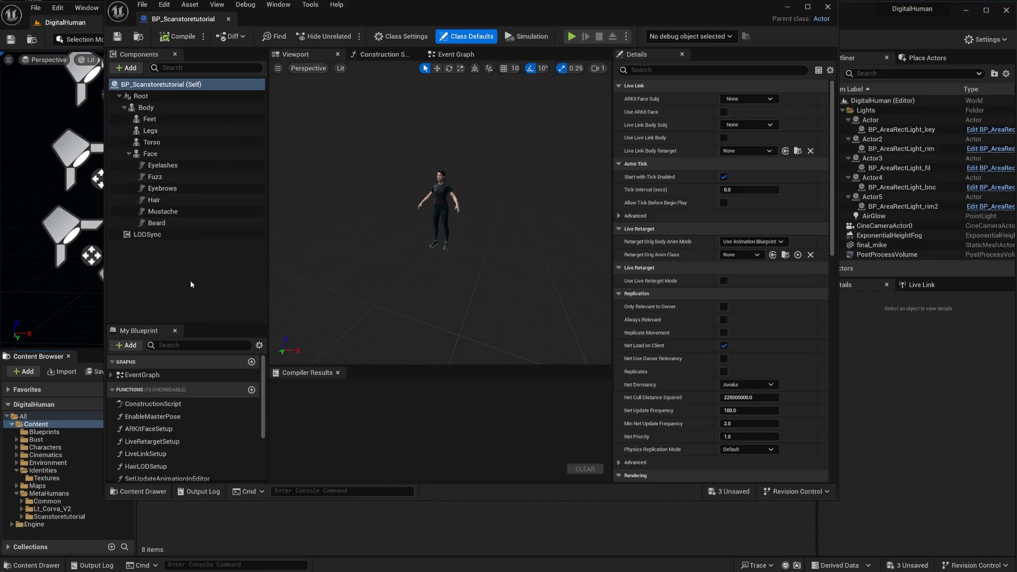
Set the LODSync component of BP_Scanstoretutorial to 1 for Num LODs and 0 for Forced LOD, check the head, and close the blueprint
{"action": "left_click", "coordinate": [150, 235]}
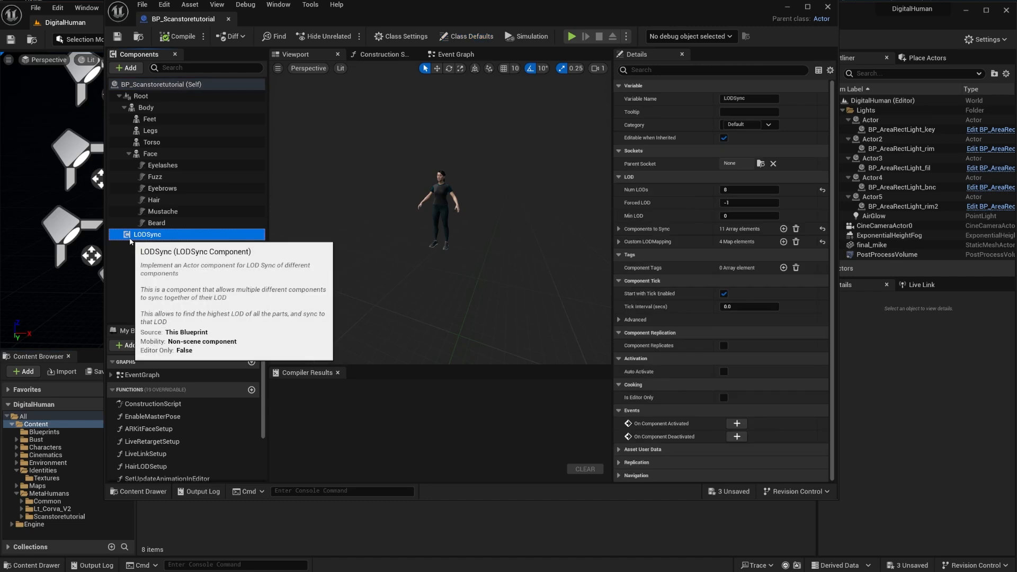
{"action": "left_click", "coordinate": [719, 191]}
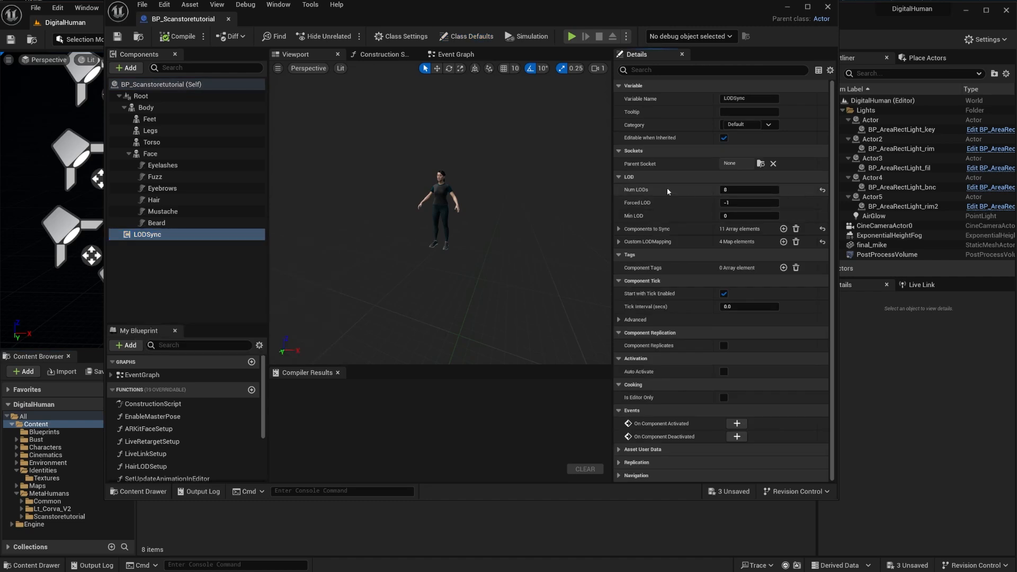
{"action": "left_click", "coordinate": [730, 189]}
{"action": "left_click", "coordinate": [741, 202]}
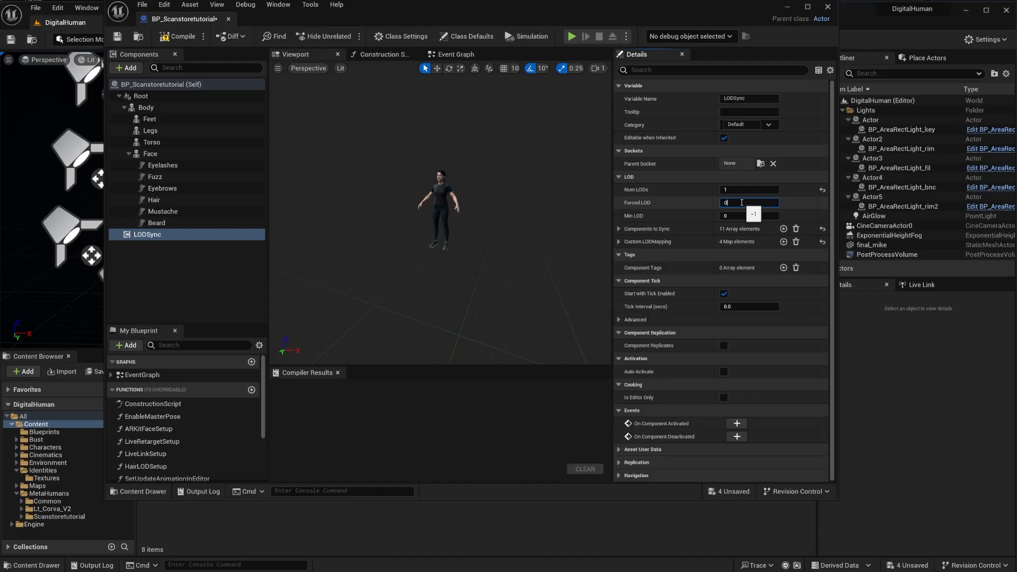
{"action": "key", "text": "Return"}
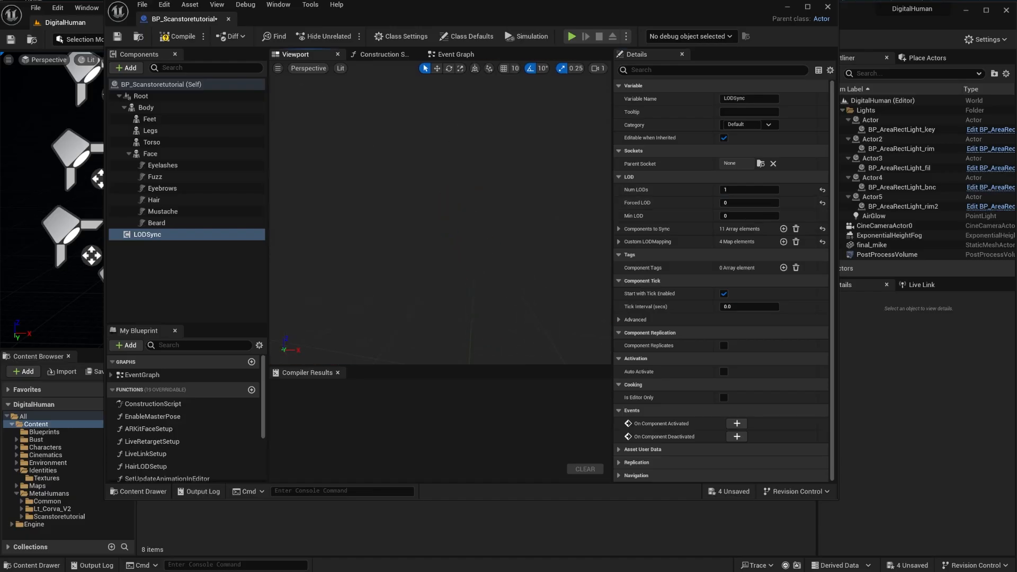
{"action": "key", "text": "w"}
{"action": "right_click_drag", "start_coordinate": [440, 219], "coordinate": [407, 220]}
{"action": "scroll", "coordinate": [426, 220], "scroll_direction": "down", "scroll_amount": 1}
{"action": "key", "text": "w"}
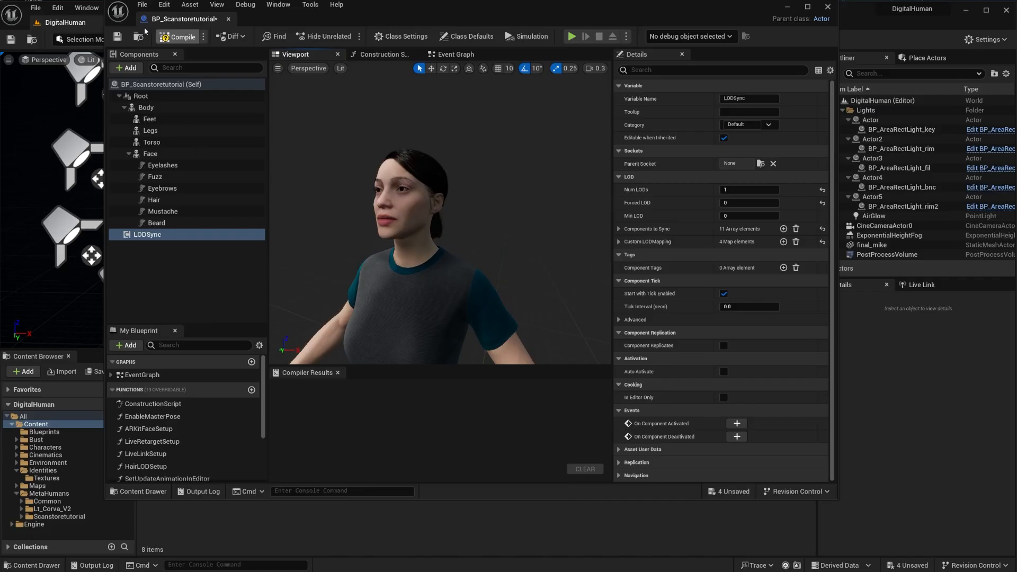
{"action": "left_click", "coordinate": [827, 6]}
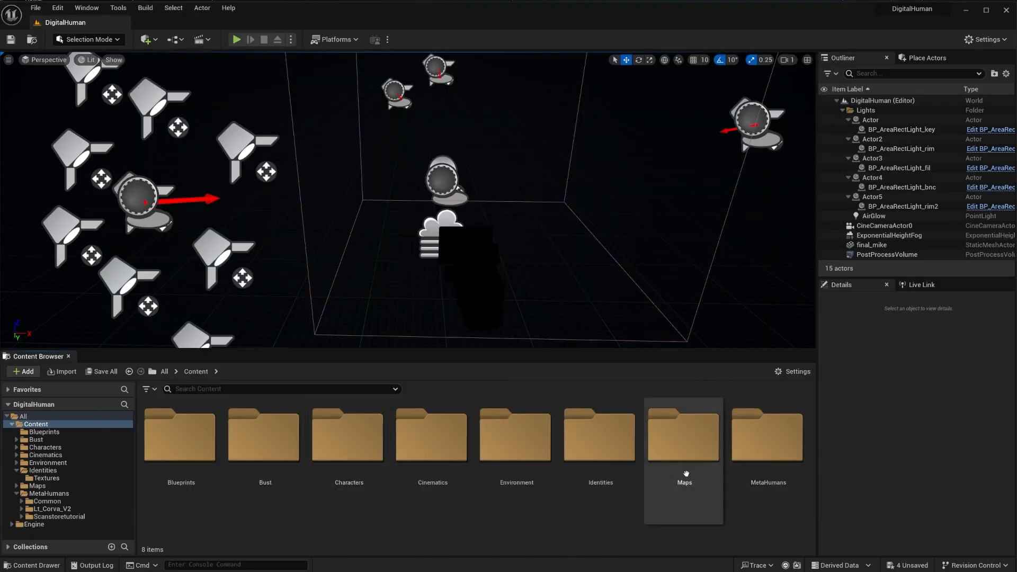
Open the Identities/Textures folder and, in File Explorer, review the source Albedo, Cavity and Normal files in ScanStore_Metahuman_Identity's Textures folder
{"action": "double_click", "coordinate": [588, 463]}
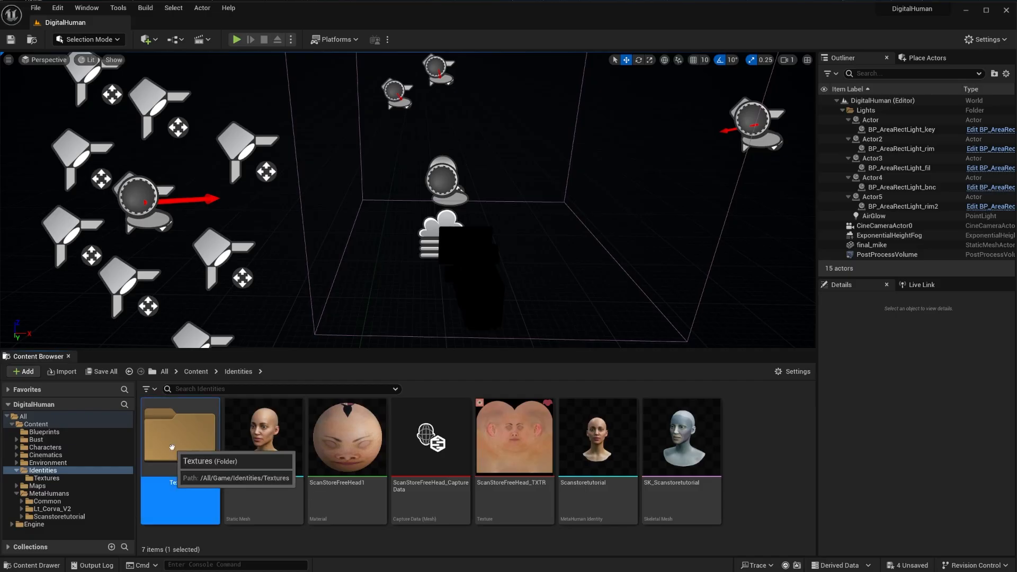
{"action": "double_click", "coordinate": [212, 504]}
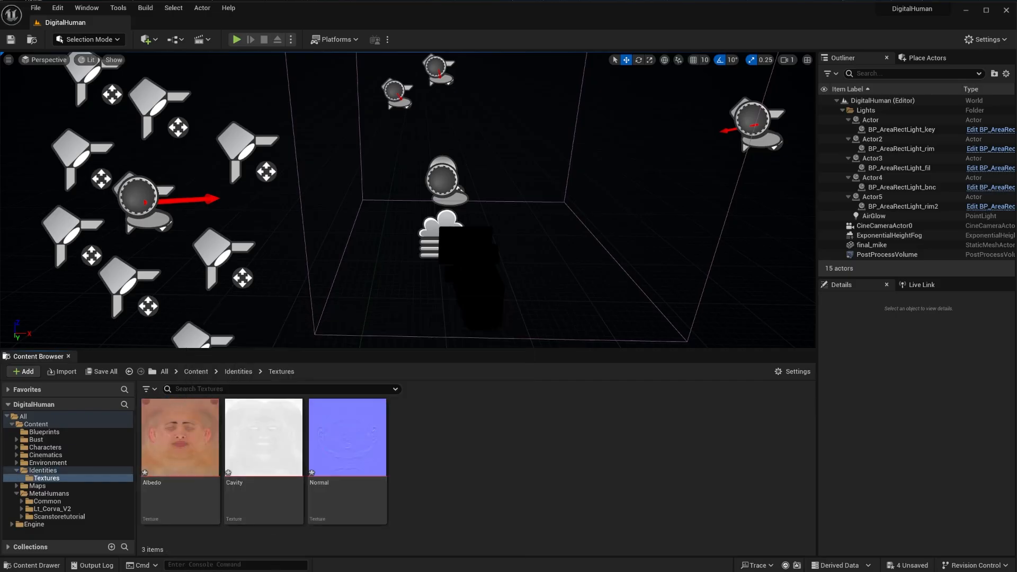
{"action": "key", "text": "alt+Tab"}
{"action": "left_click", "coordinate": [671, 308]}
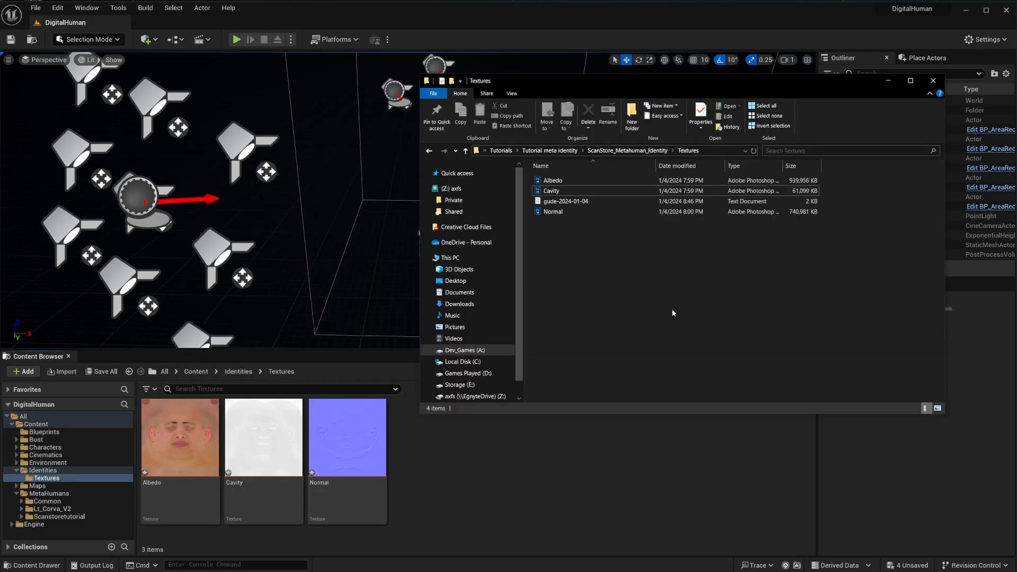
{"action": "left_click", "coordinate": [650, 151]}
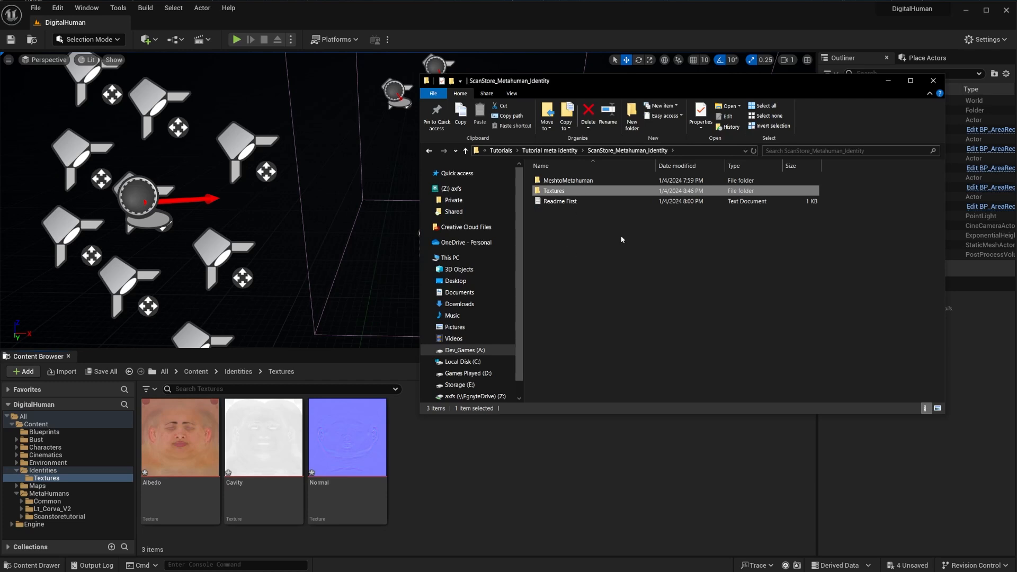
{"action": "double_click", "coordinate": [561, 192]}
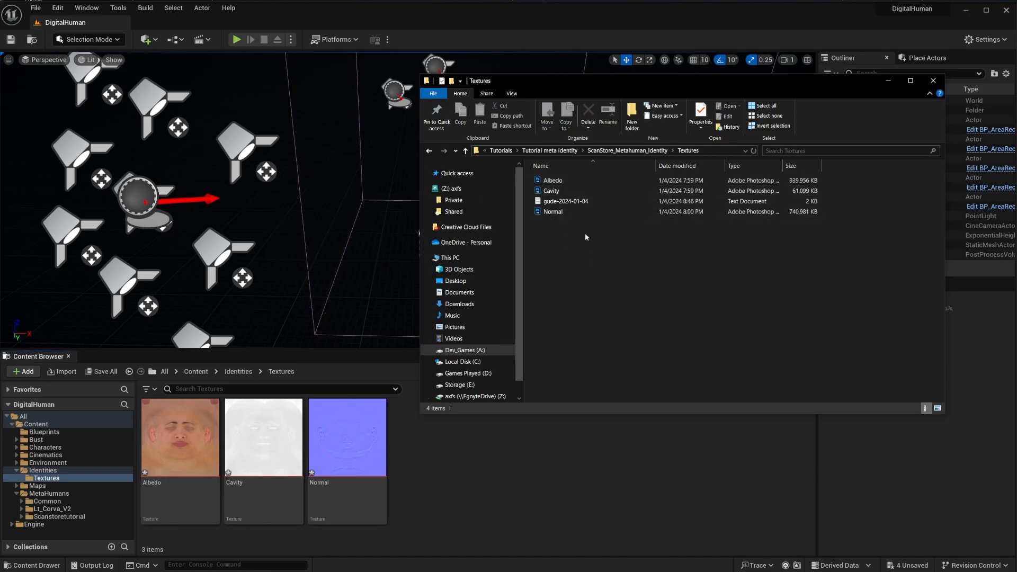
{"action": "left_click_drag", "start_coordinate": [782, 166], "coordinate": [834, 166]}
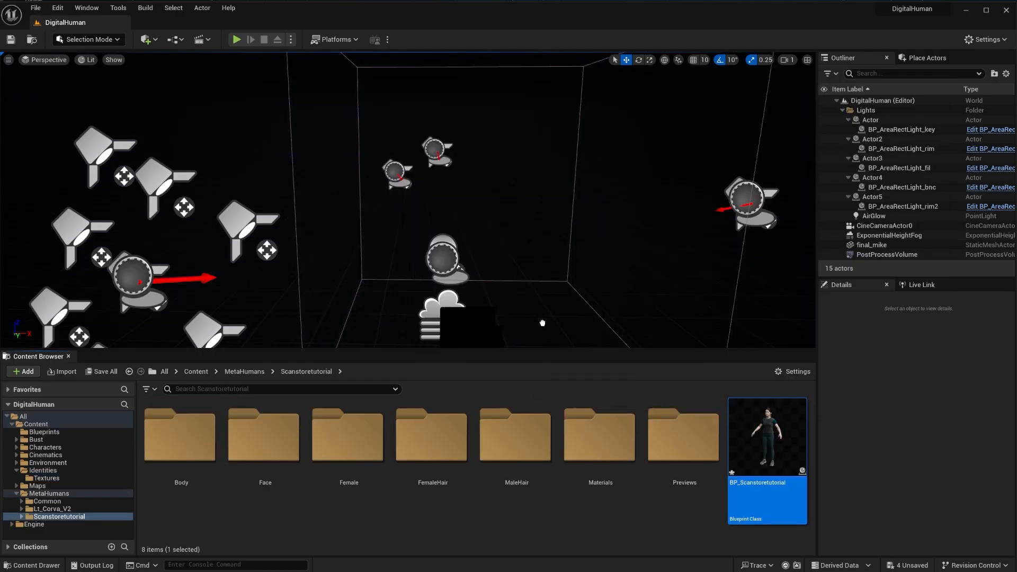
Place the BP_Scanstoretutorial character in the level, try shifting it, and reset its location to 0, 0, 0
{"action": "left_click_drag", "start_coordinate": [542, 323], "coordinate": [543, 323]}
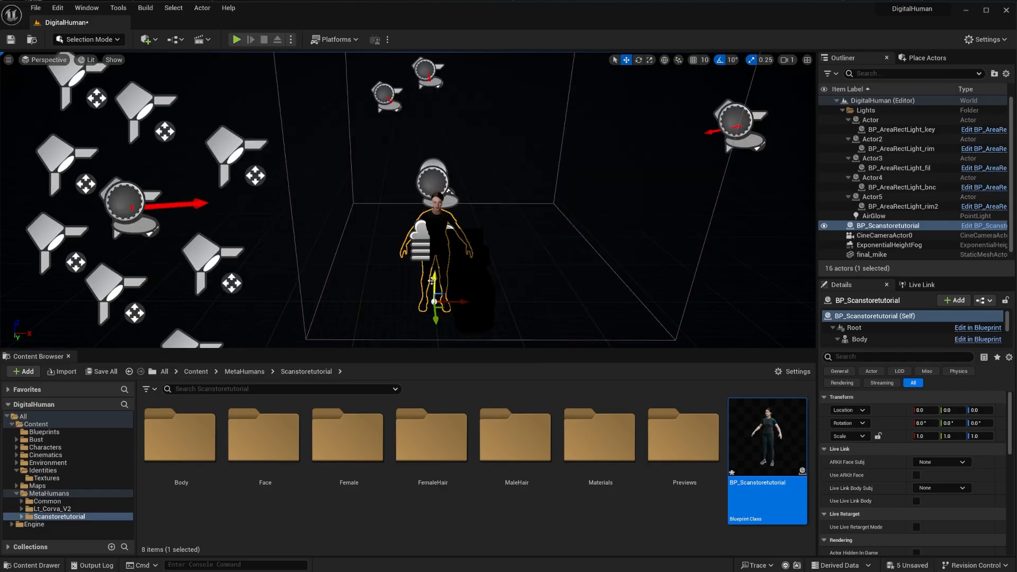
{"action": "left_click_drag", "start_coordinate": [453, 312], "coordinate": [449, 253]}
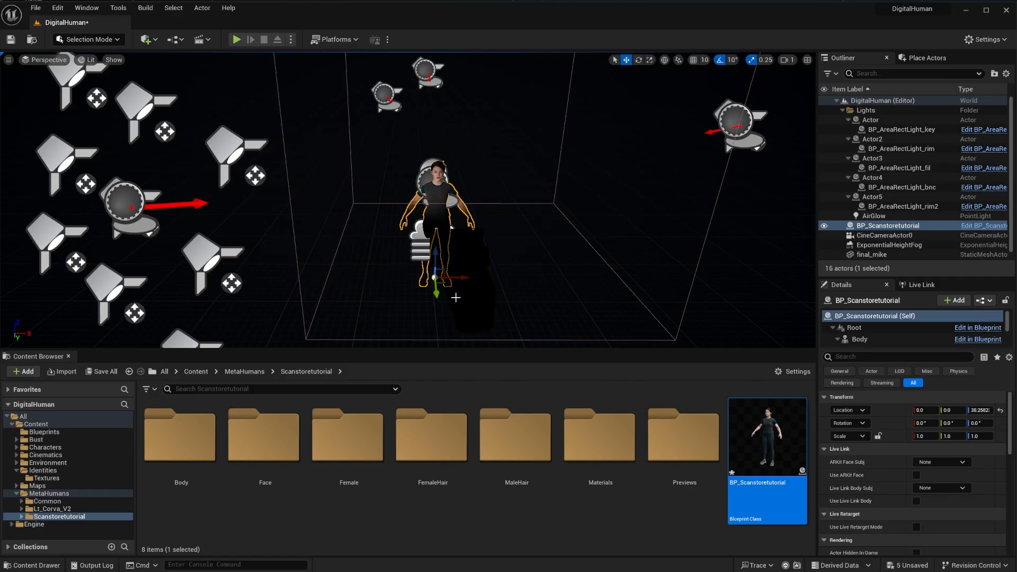
{"action": "left_click_drag", "start_coordinate": [464, 278], "coordinate": [460, 278]}
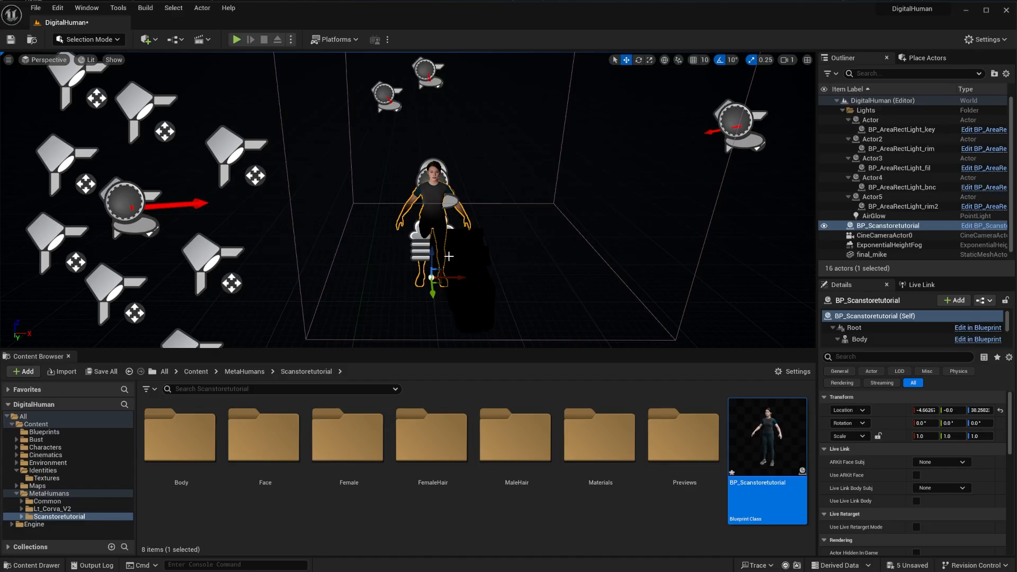
{"action": "right_click_drag", "start_coordinate": [419, 239], "coordinate": [395, 216]}
{"action": "scroll", "coordinate": [395, 217], "scroll_direction": "down", "scroll_amount": 1}
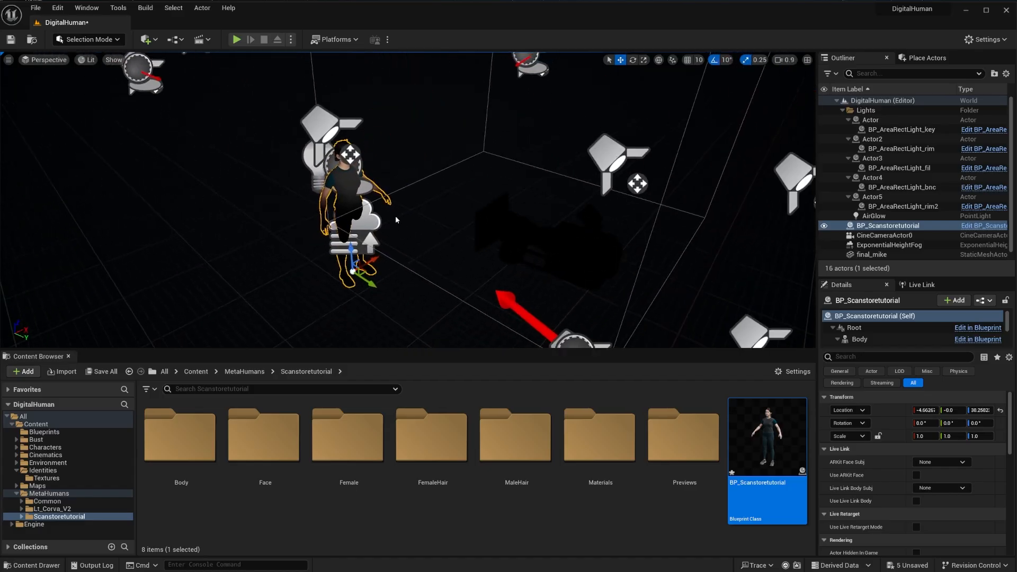
{"action": "left_click", "coordinate": [999, 410]}
Raise the character about 30 units along Z and frame its head and shoulders through CineCameraActor0
{"action": "right_click_drag", "start_coordinate": [477, 296], "coordinate": [438, 307]}
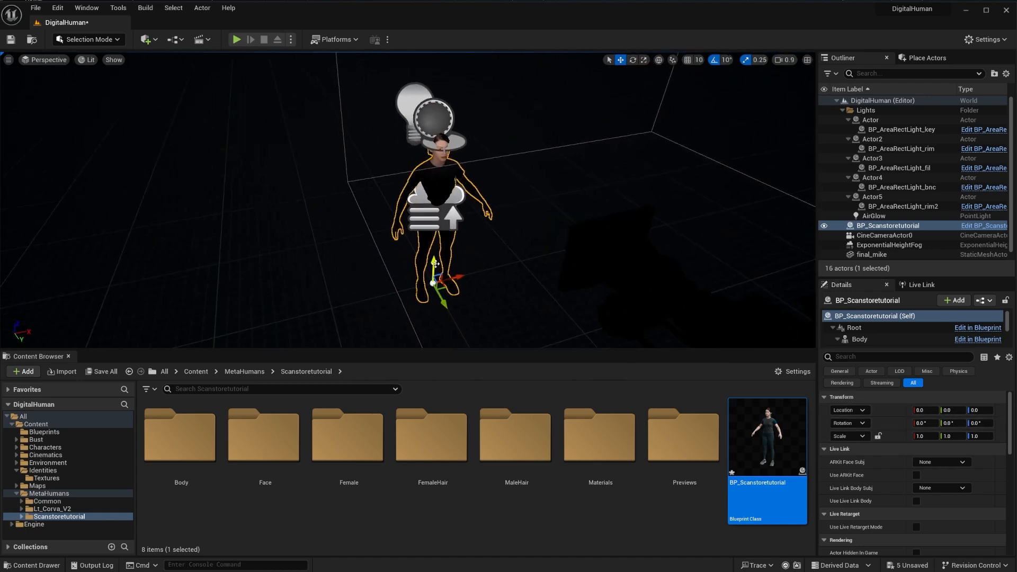
{"action": "left_click_drag", "start_coordinate": [435, 264], "coordinate": [407, 236]}
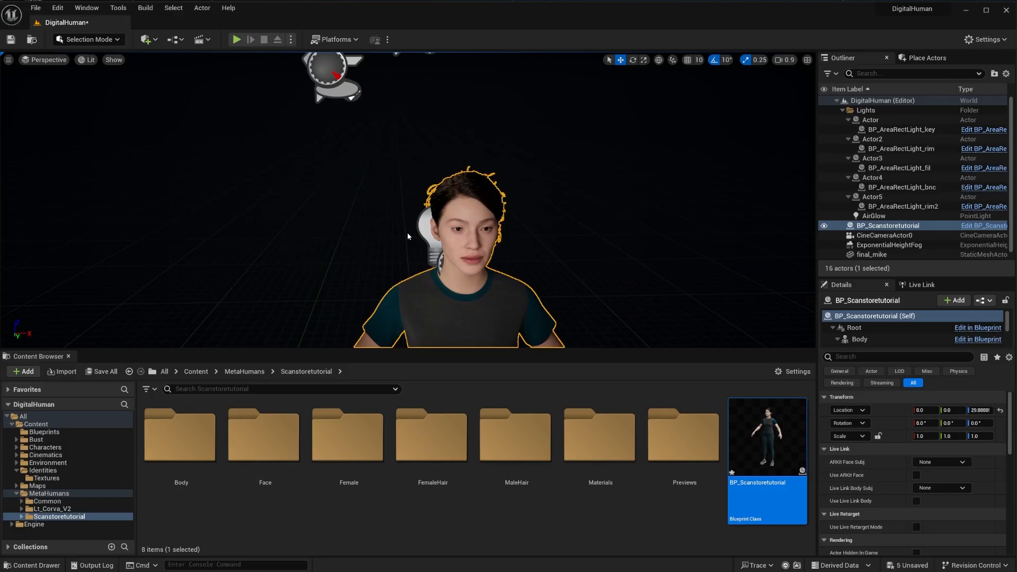
{"action": "left_click", "coordinate": [48, 59]}
{"action": "left_click", "coordinate": [106, 178]}
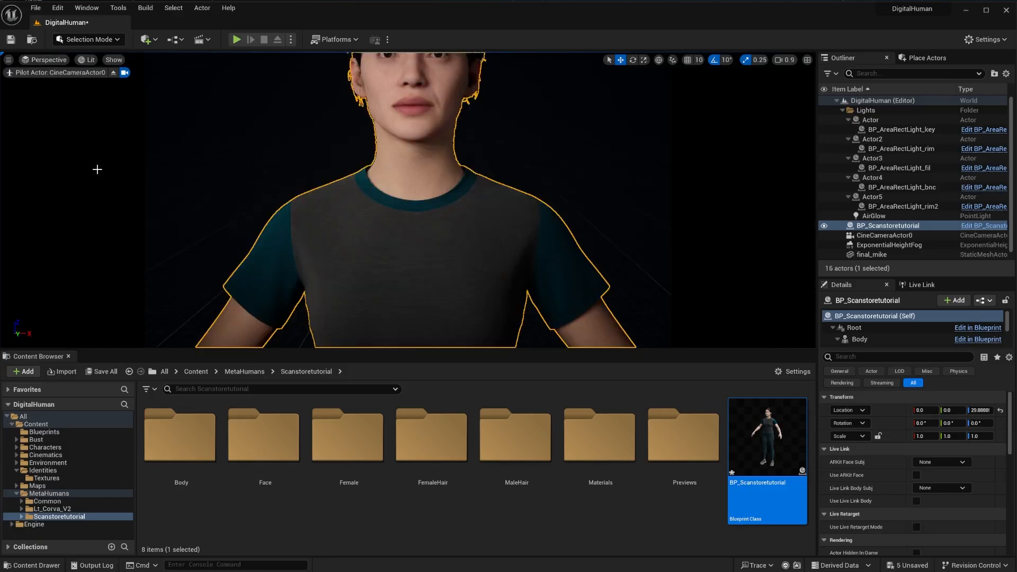
{"action": "scroll", "coordinate": [97, 169], "scroll_direction": "down", "scroll_amount": 8}
{"action": "right_click_drag", "start_coordinate": [96, 170], "coordinate": [85, 146]}
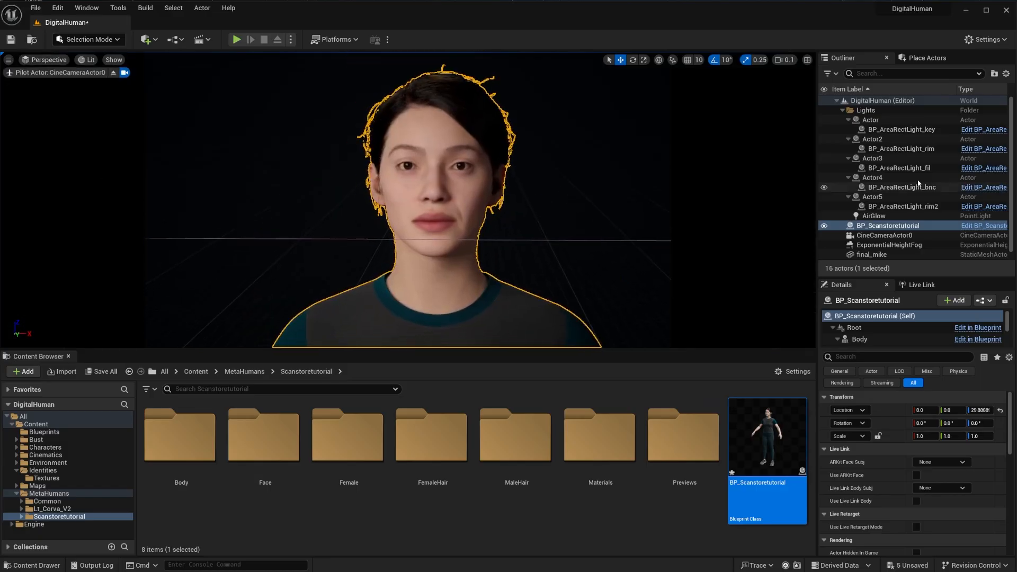
Set CineCameraActor0's manual focus distance by sampling the character's chin, and clear the selection
{"action": "left_click", "coordinate": [890, 235]}
{"action": "scroll", "coordinate": [906, 442], "scroll_direction": "down", "scroll_amount": 5}
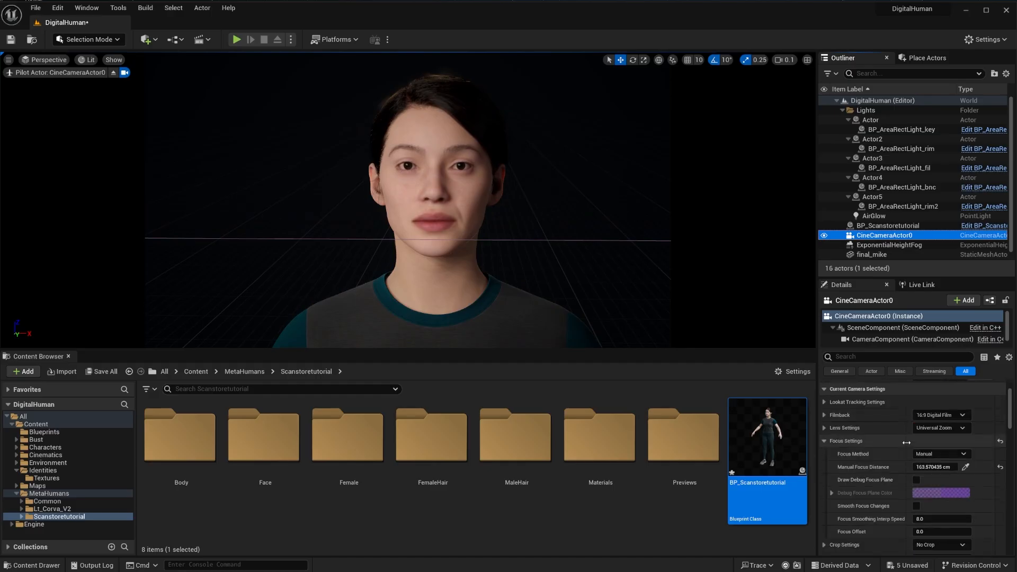
{"action": "scroll", "coordinate": [900, 445], "scroll_direction": "down", "scroll_amount": 6}
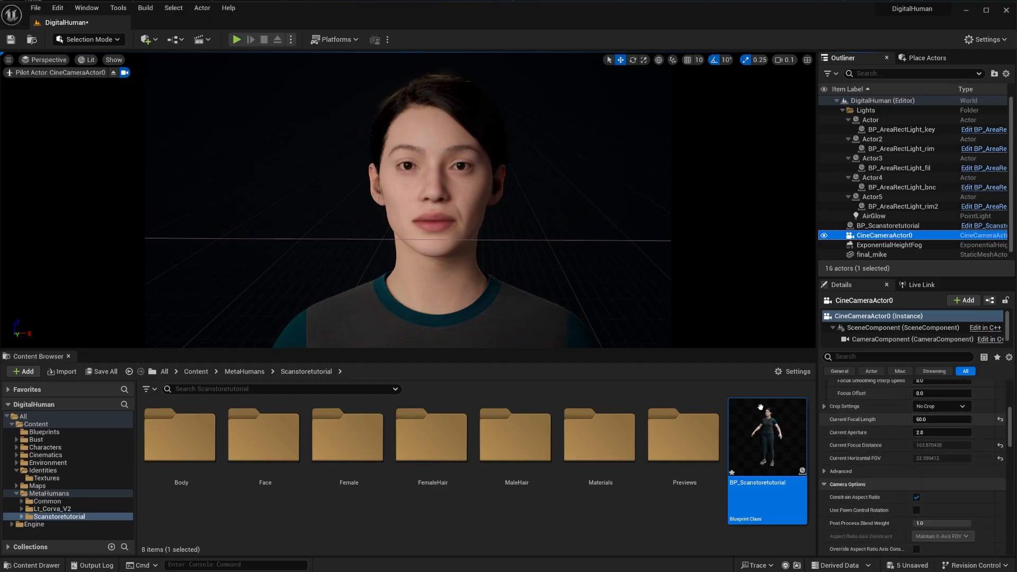
{"action": "scroll", "coordinate": [908, 413], "scroll_direction": "up", "scroll_amount": 3}
{"action": "left_click", "coordinate": [441, 247]}
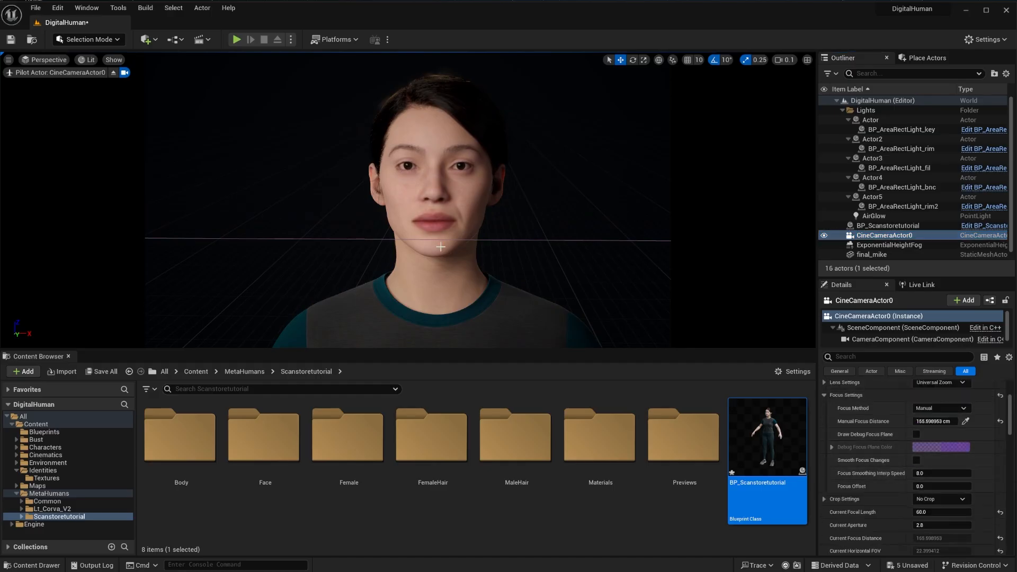
{"action": "left_click", "coordinate": [441, 247]}
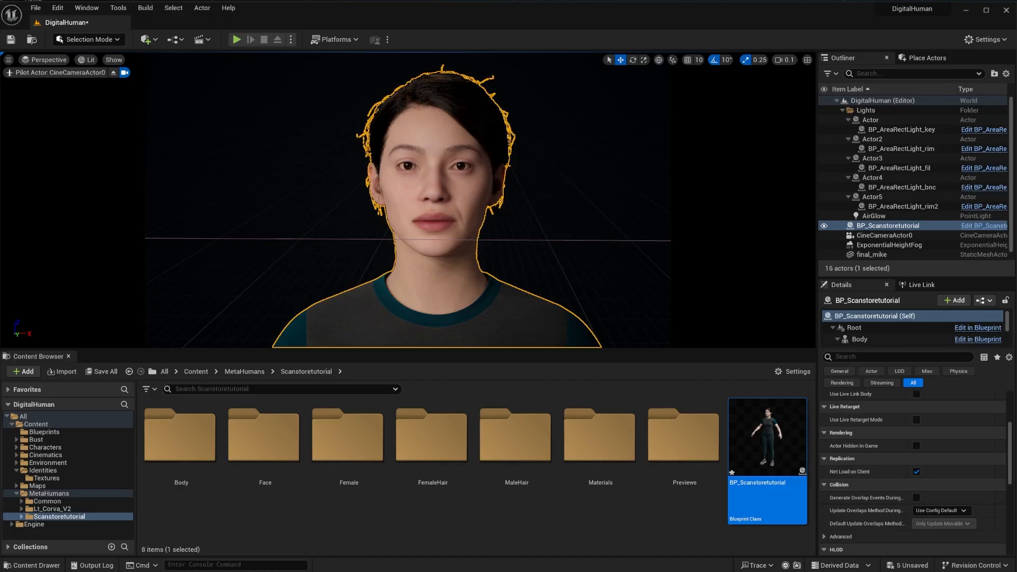
{"action": "key", "text": "Escape"}
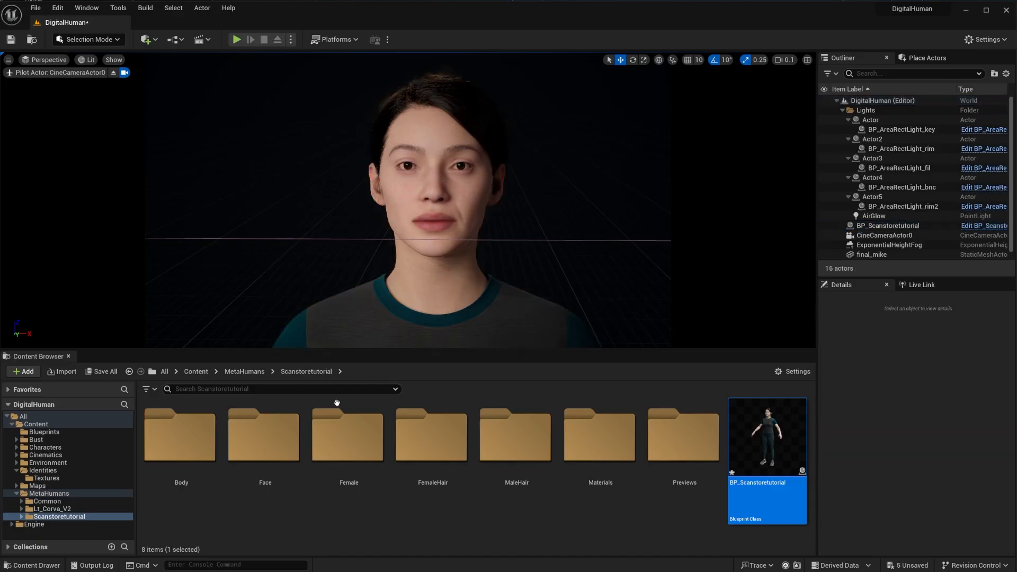
Open the Face component's Element 0 material, MI_HeadSynthesized_Baked, from the BP_Scanstoretutorial blueprint and examine its BaseColor textures
{"action": "double_click", "coordinate": [772, 427]}
{"action": "left_click", "coordinate": [254, 87]}
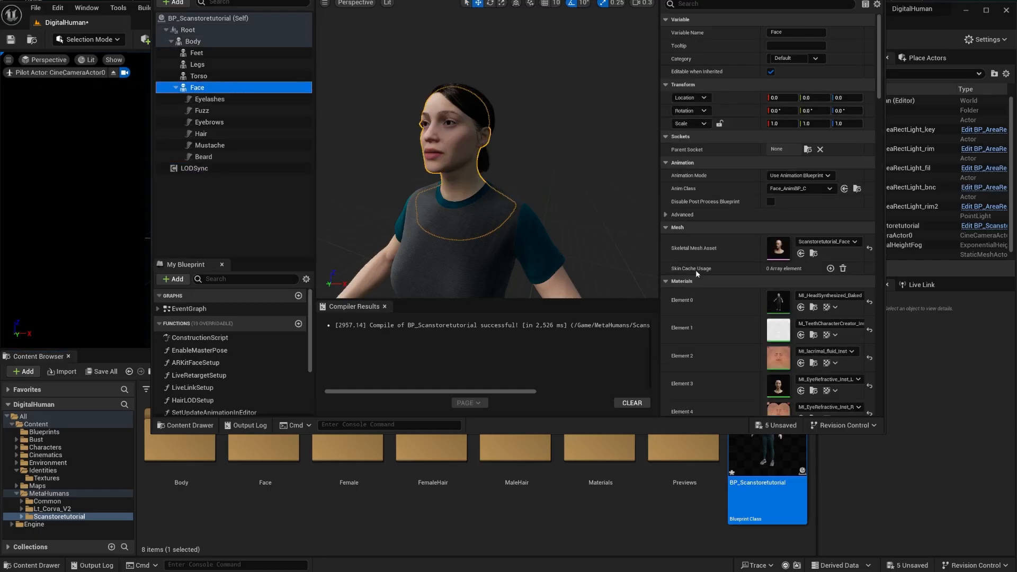
{"action": "double_click", "coordinate": [779, 304]}
{"action": "scroll", "coordinate": [631, 233], "scroll_direction": "down", "scroll_amount": 10}
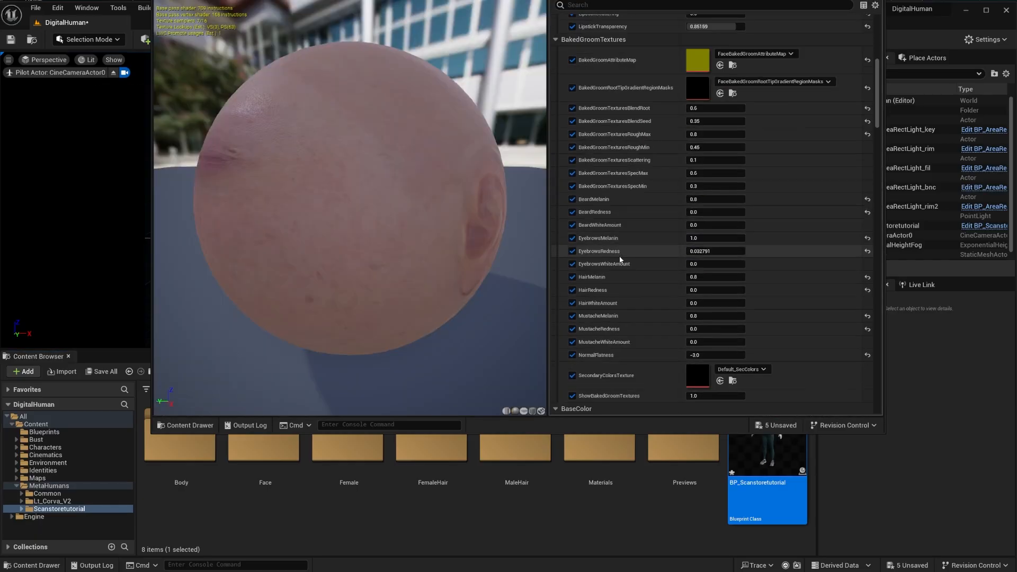
{"action": "scroll", "coordinate": [622, 265], "scroll_direction": "down", "scroll_amount": 5}
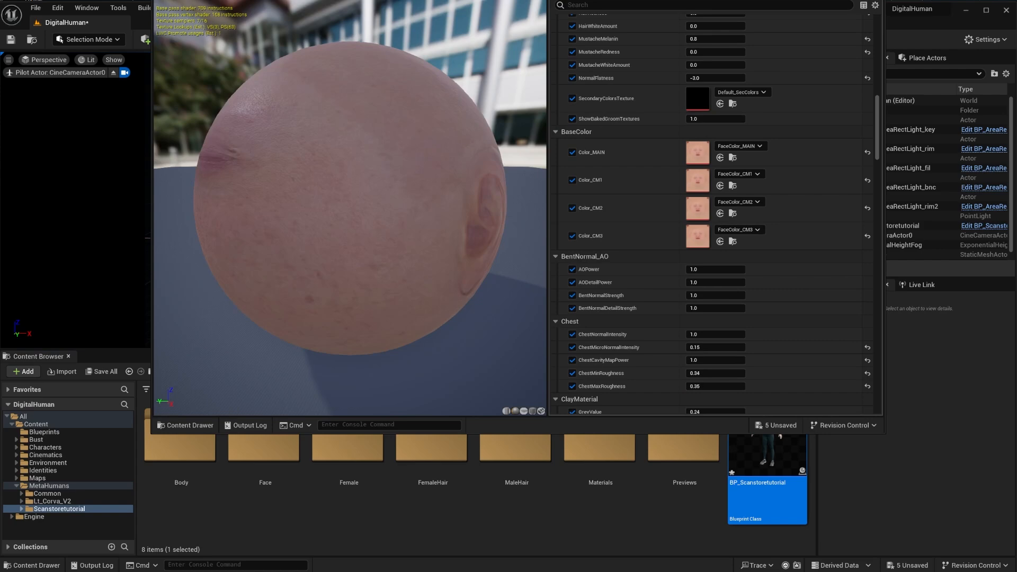
{"action": "left_click_drag", "start_coordinate": [252, 218], "coordinate": [366, 212]}
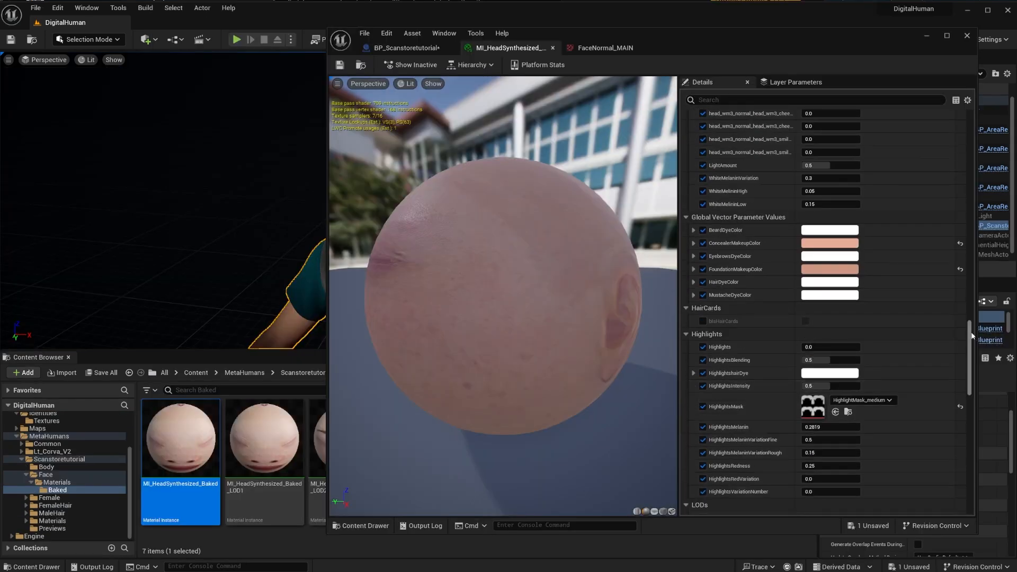
Compare the BaseColor maps with the Normal_MAIN and Normal_WM texture parameters of the head material, and close the editor
{"action": "scroll", "coordinate": [976, 184], "scroll_direction": "down", "scroll_amount": 10}
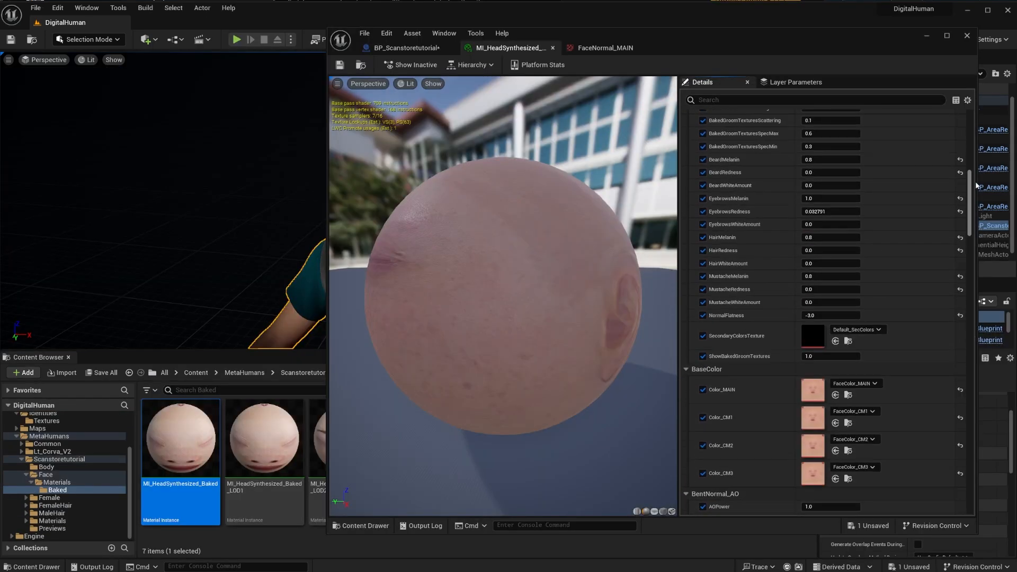
{"action": "scroll", "coordinate": [940, 317], "scroll_direction": "down", "scroll_amount": 3}
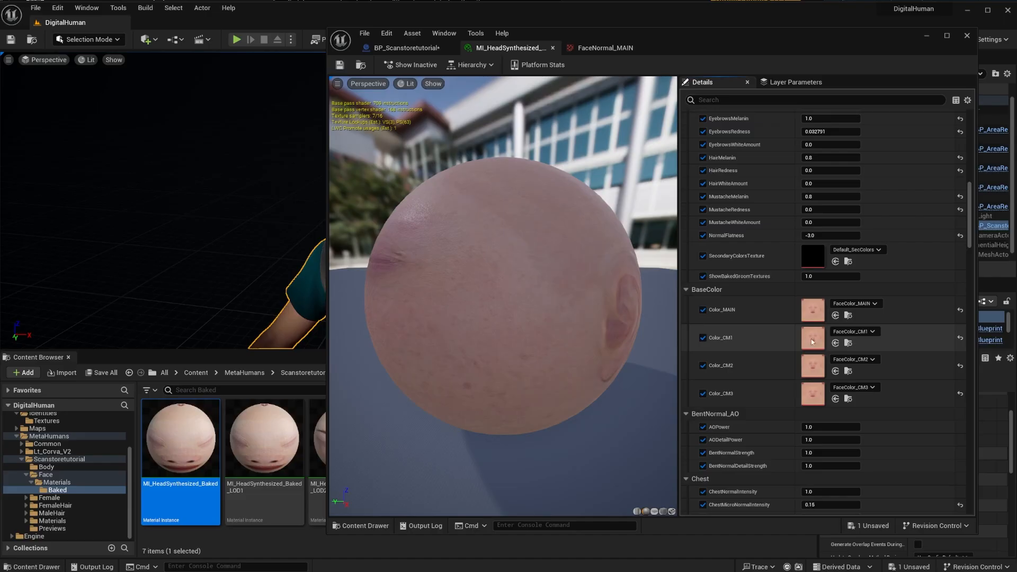
{"action": "left_click_drag", "start_coordinate": [968, 214], "coordinate": [967, 401]}
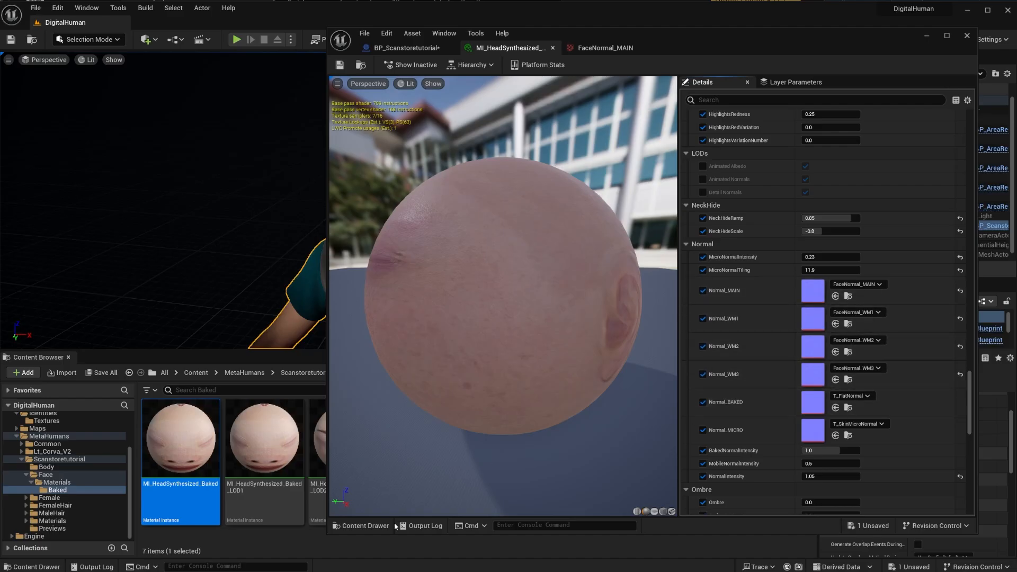
{"action": "left_click", "coordinate": [966, 36]}
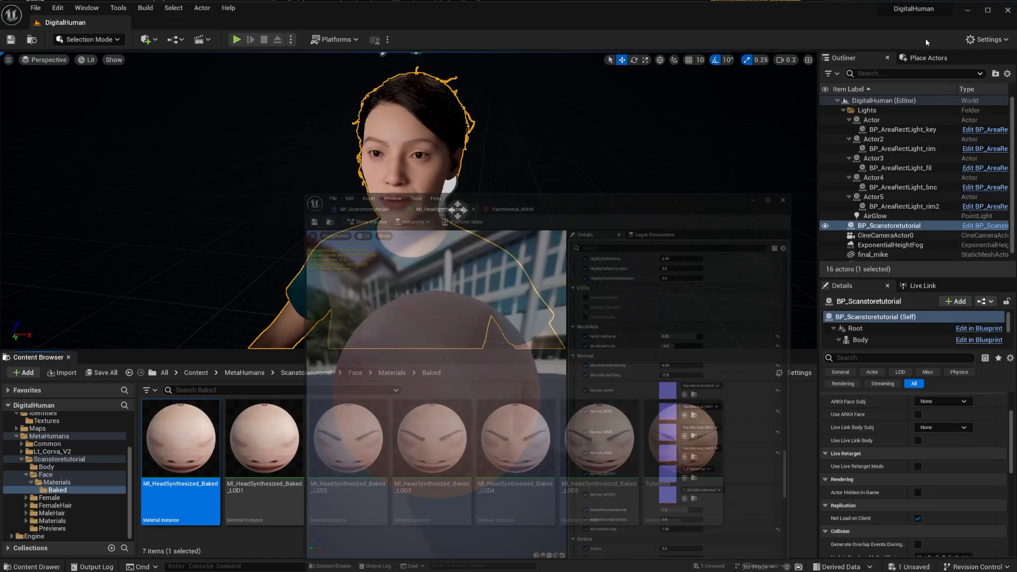
Open the Content/Identities/Textures folder and review the imported Albedo, Cavity and normal textures
{"action": "left_click", "coordinate": [196, 373]}
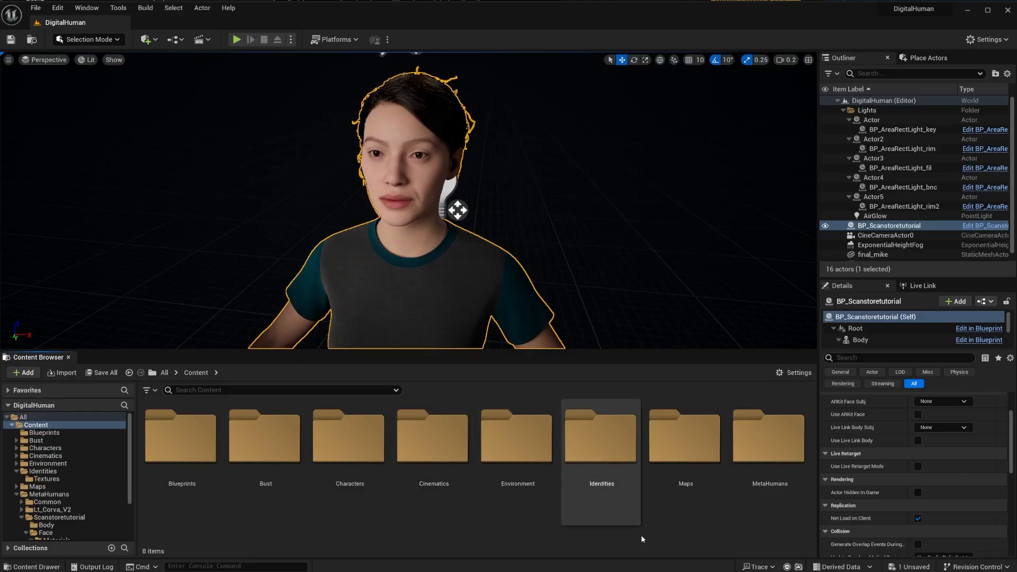
{"action": "double_click", "coordinate": [601, 450]}
{"action": "left_click", "coordinate": [200, 458]}
{"action": "double_click", "coordinate": [201, 457]}
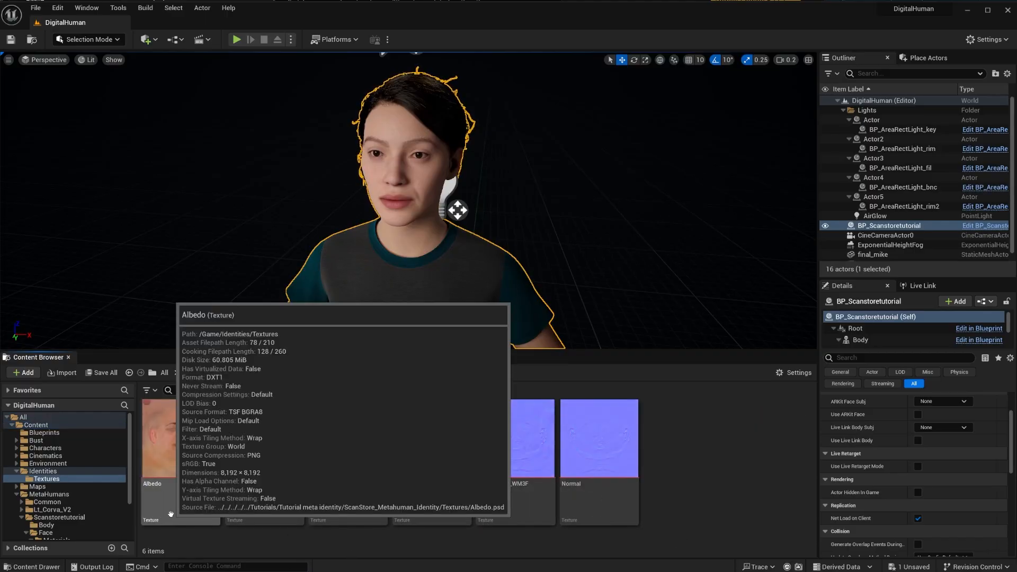
{"action": "left_click", "coordinate": [176, 501]}
{"action": "left_click", "coordinate": [277, 512]}
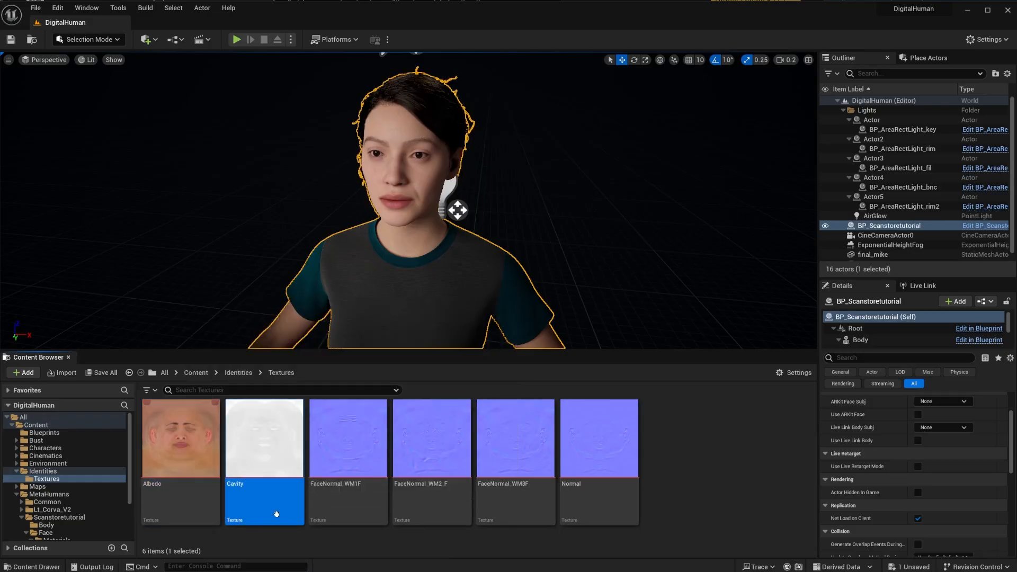
{"action": "left_click", "coordinate": [623, 469]}
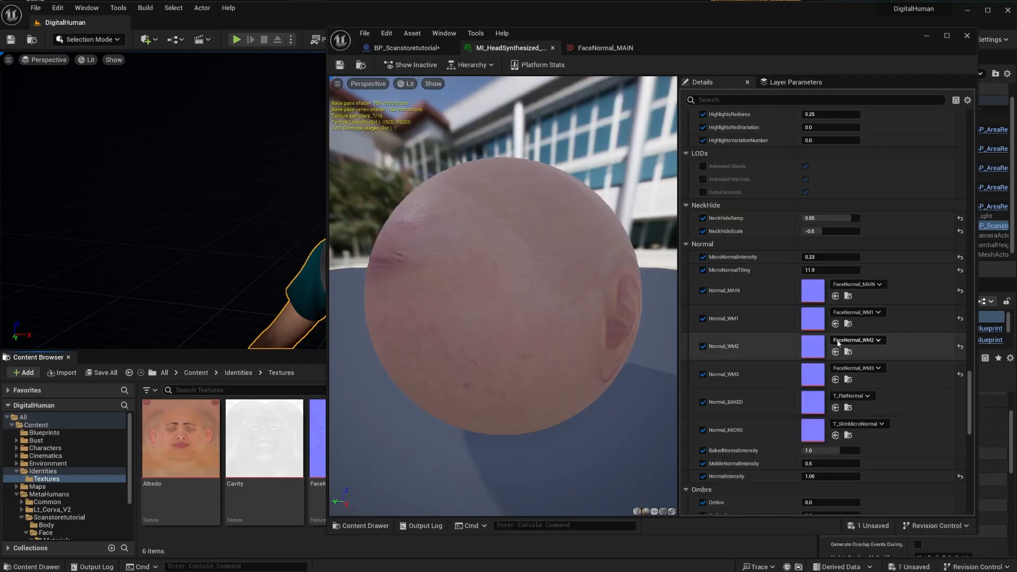
Assign the Albedo texture to Color_MAIN, Color_CM1 and Color_CM2 in the head material's BaseColor group
{"action": "scroll", "coordinate": [837, 343], "scroll_direction": "up", "scroll_amount": 2}
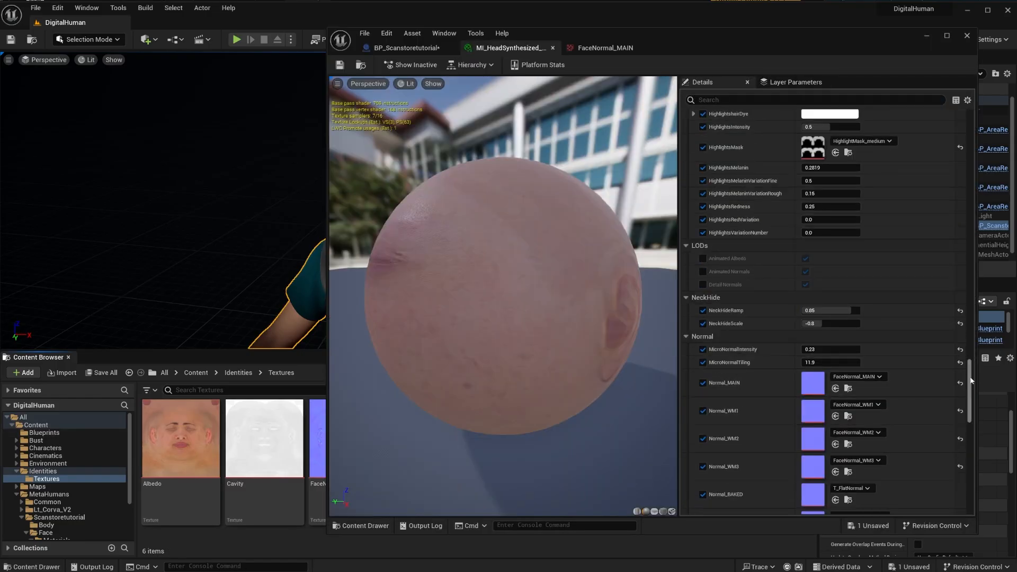
{"action": "left_click_drag", "start_coordinate": [972, 380], "coordinate": [972, 211]}
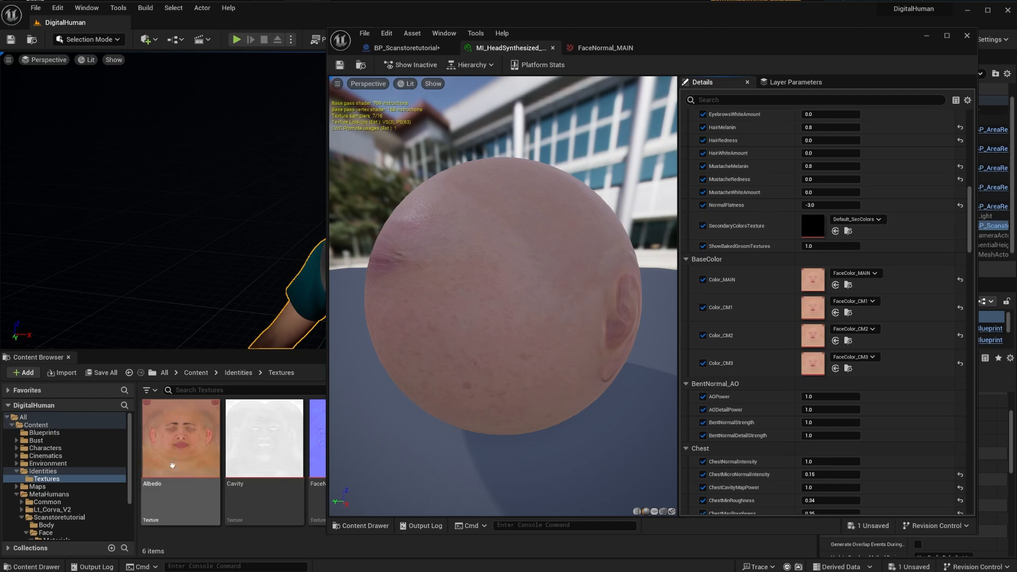
{"action": "left_click_drag", "start_coordinate": [172, 465], "coordinate": [797, 283]}
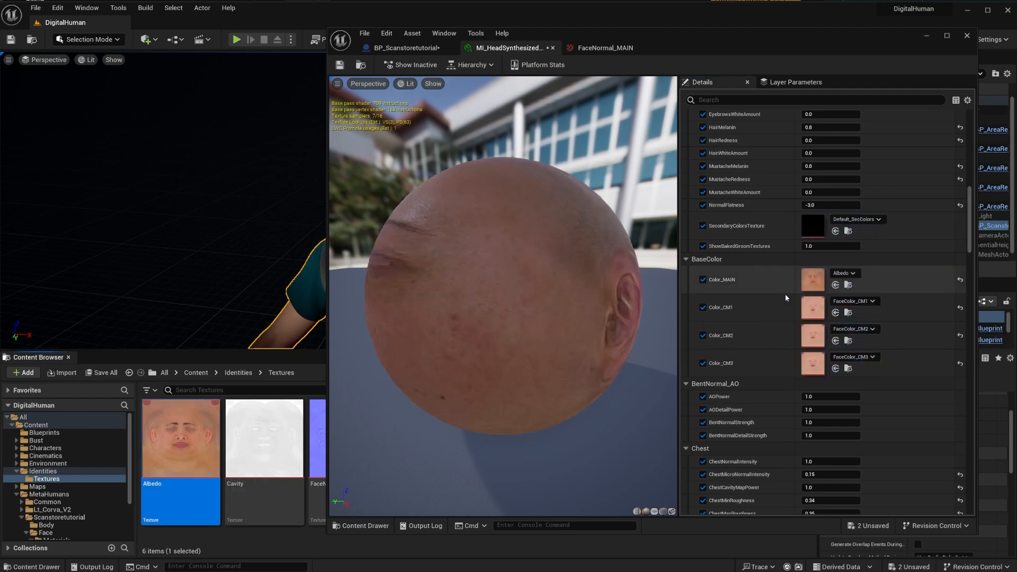
{"action": "left_click_drag", "start_coordinate": [181, 447], "coordinate": [816, 336]}
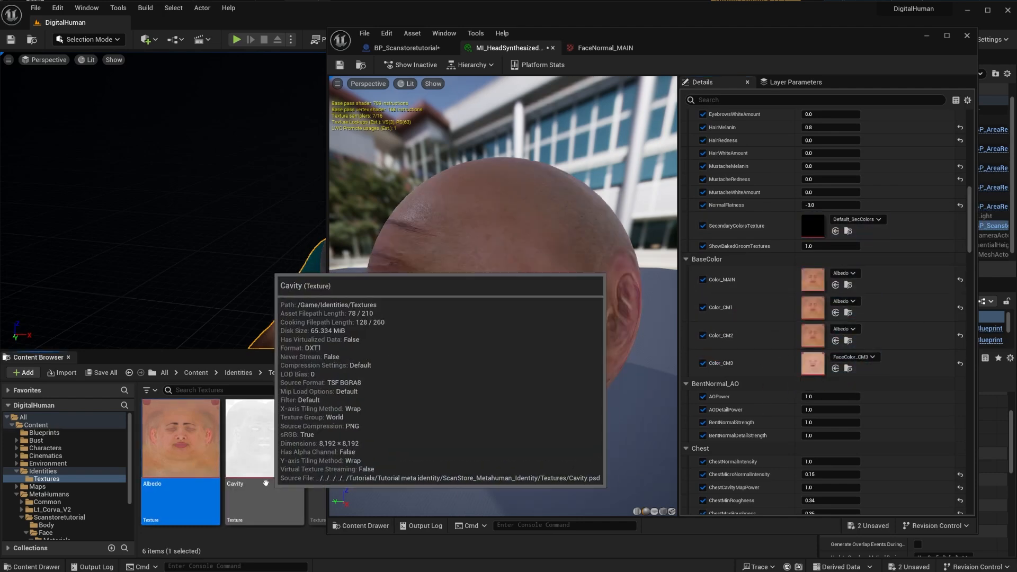
Assign the Normal texture to Normal_MAIN and FaceNormal_WM1F, FaceNormal_WM2_F and FaceNormal_WM3F to the matching Normal_WM parameters
{"action": "scroll", "coordinate": [770, 427], "scroll_direction": "down", "scroll_amount": 15}
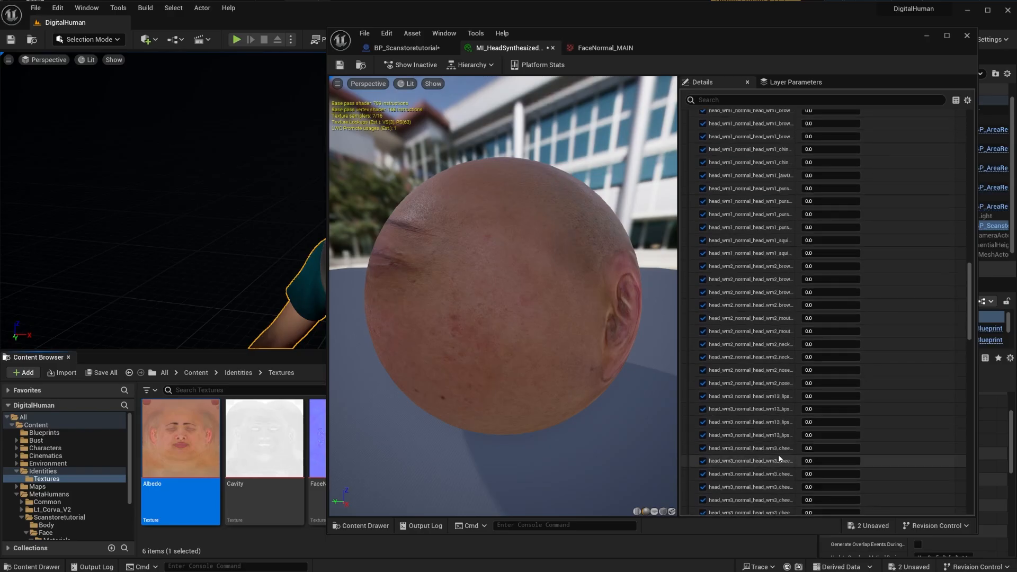
{"action": "scroll", "coordinate": [778, 458], "scroll_direction": "down", "scroll_amount": 15}
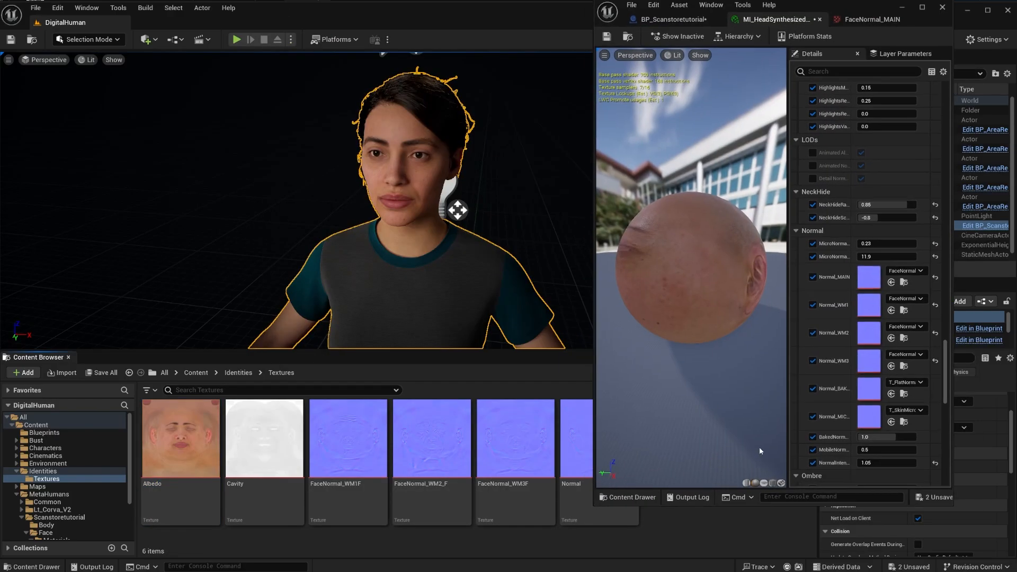
{"action": "left_click_drag", "start_coordinate": [577, 439], "coordinate": [869, 277]}
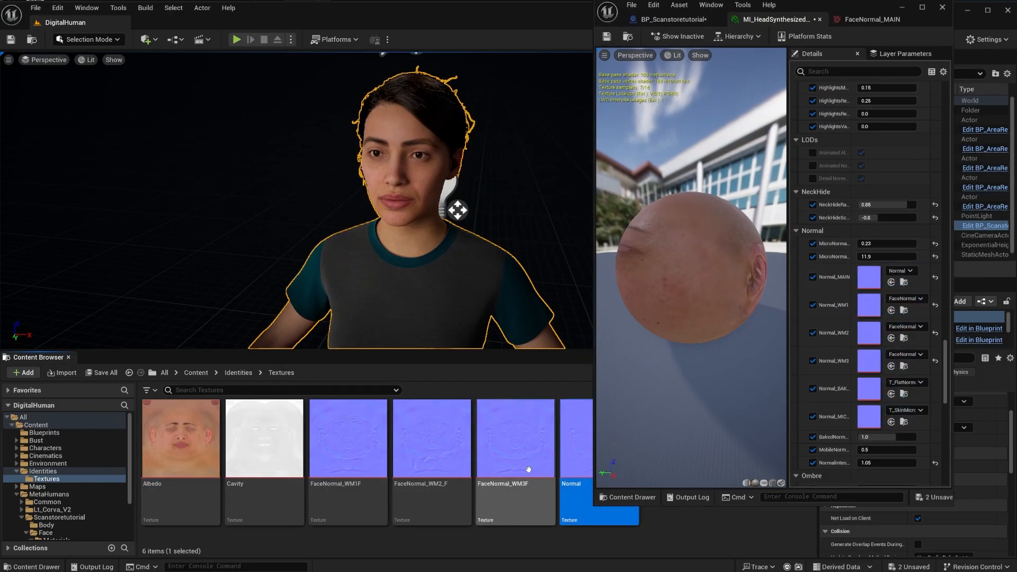
{"action": "left_click_drag", "start_coordinate": [348, 440], "coordinate": [868, 305]}
{"action": "left_click_drag", "start_coordinate": [431, 439], "coordinate": [868, 333]}
{"action": "left_click_drag", "start_coordinate": [529, 457], "coordinate": [874, 391]}
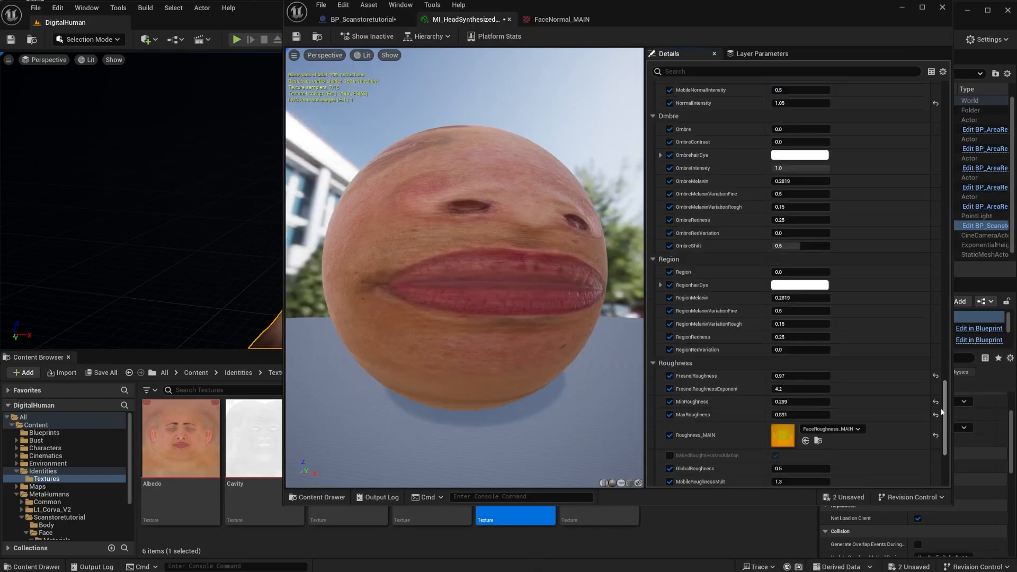
Assign the Cavity texture to the Cavity_MAIN parameter in the Specular group and compare its effect on the preview sphere
{"action": "scroll", "coordinate": [942, 412], "scroll_direction": "down", "scroll_amount": 5}
{"action": "left_click_drag", "start_coordinate": [254, 439], "coordinate": [783, 421]}
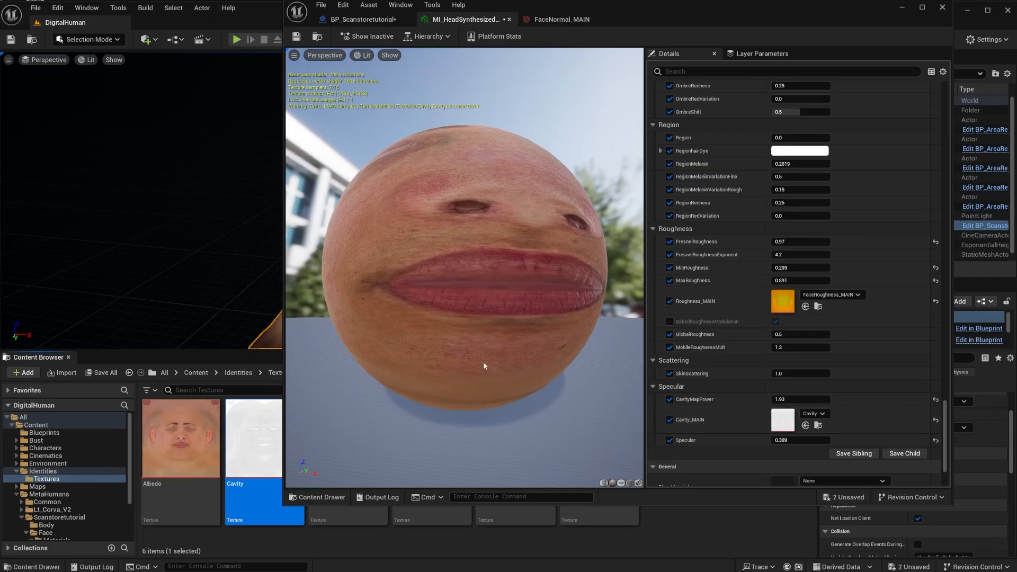
{"action": "left_click_drag", "start_coordinate": [419, 221], "coordinate": [472, 201]}
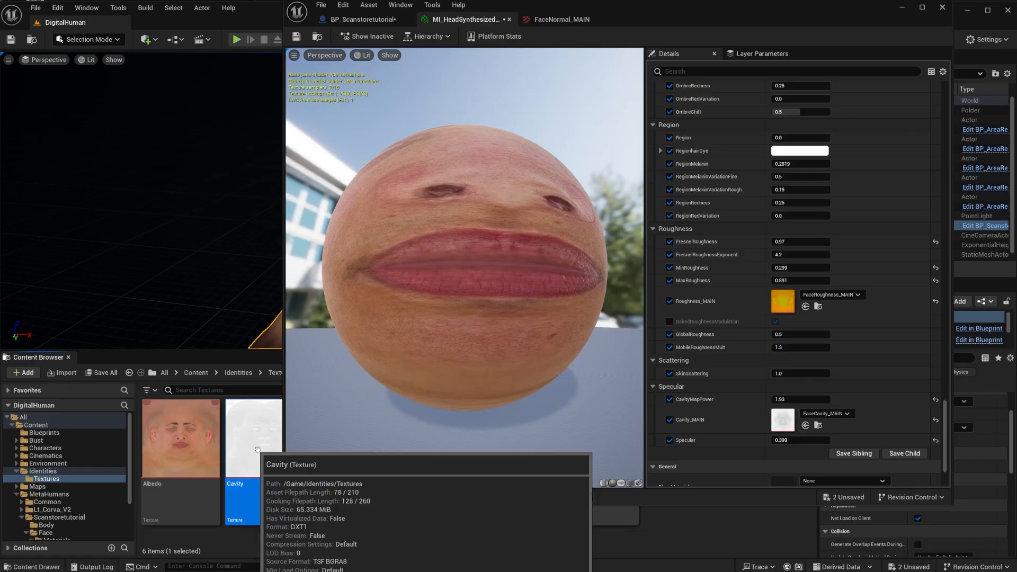
{"action": "left_click_drag", "start_coordinate": [239, 443], "coordinate": [781, 418]}
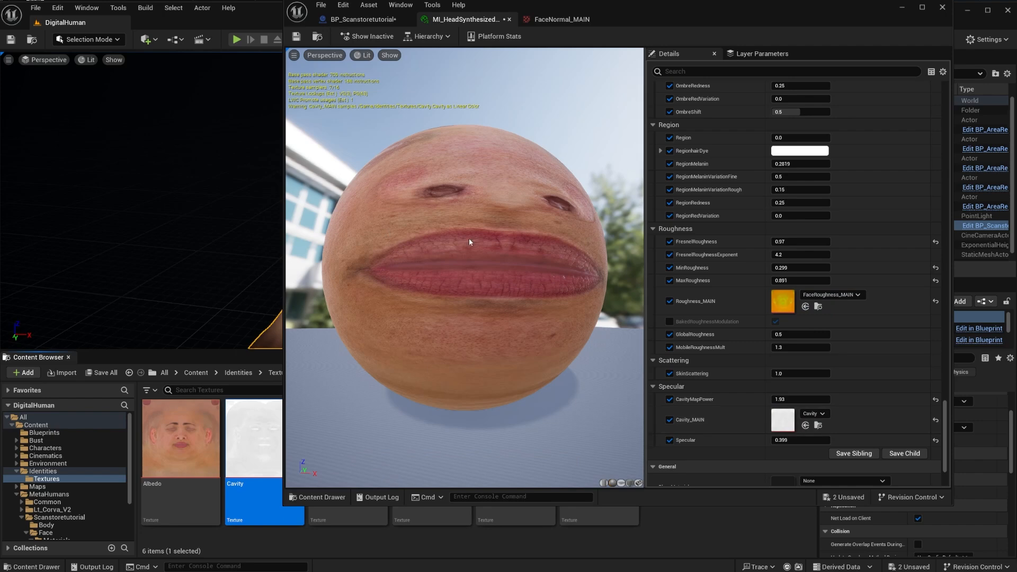
{"action": "left_click_drag", "start_coordinate": [467, 232], "coordinate": [450, 253]}
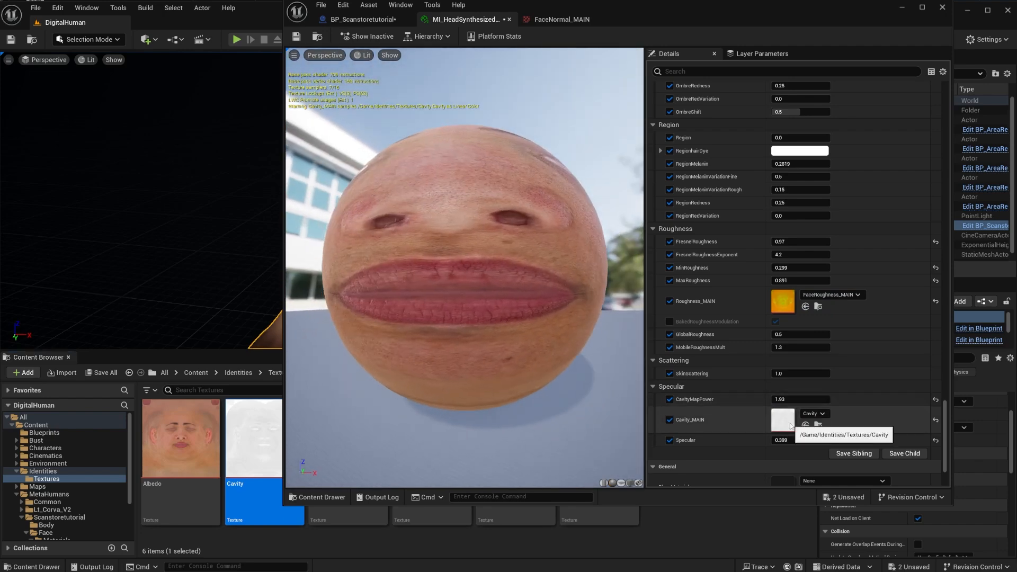
Set the head material's Specular to 0.7, save the material and return to the level
{"action": "left_click", "coordinate": [800, 440]}
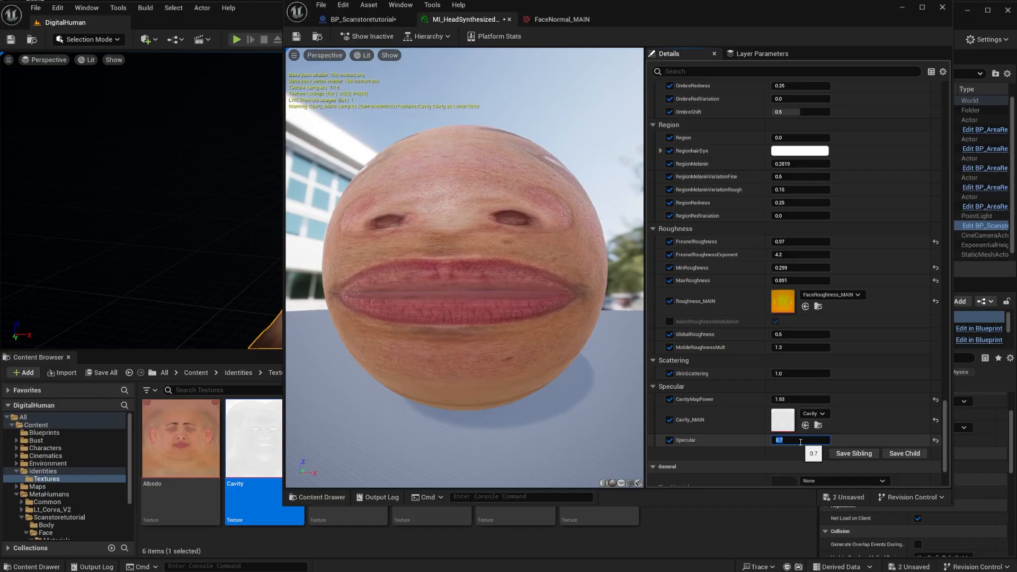
{"action": "left_click_drag", "start_coordinate": [499, 275], "coordinate": [607, 339]}
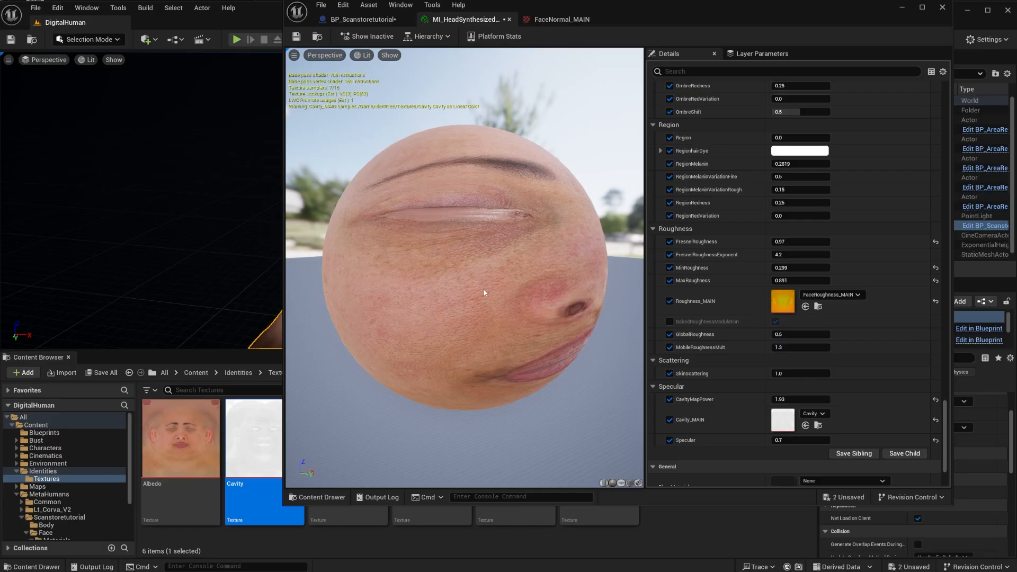
{"action": "left_click", "coordinate": [902, 9]}
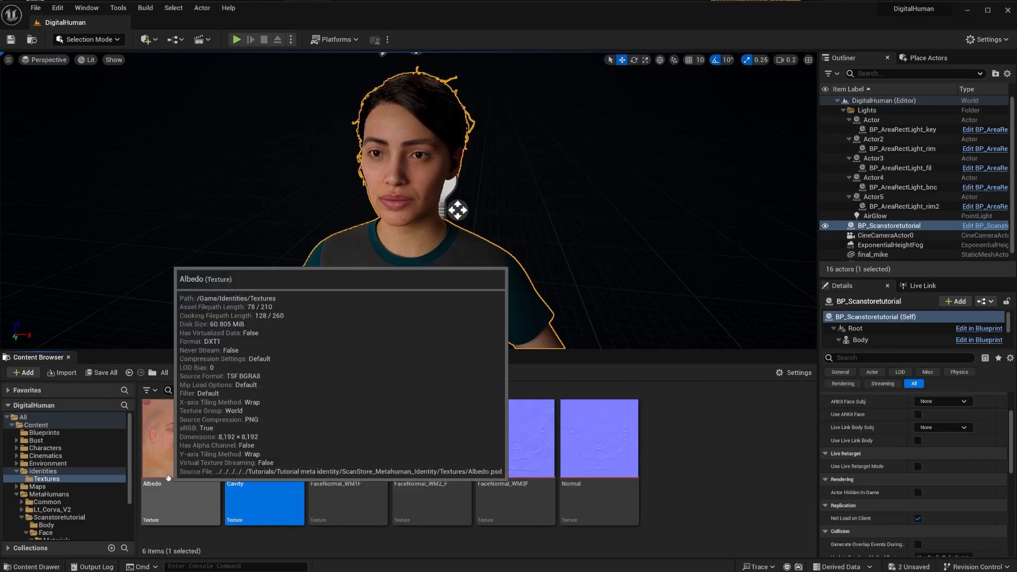
{"action": "key", "text": "alt+Tab"}
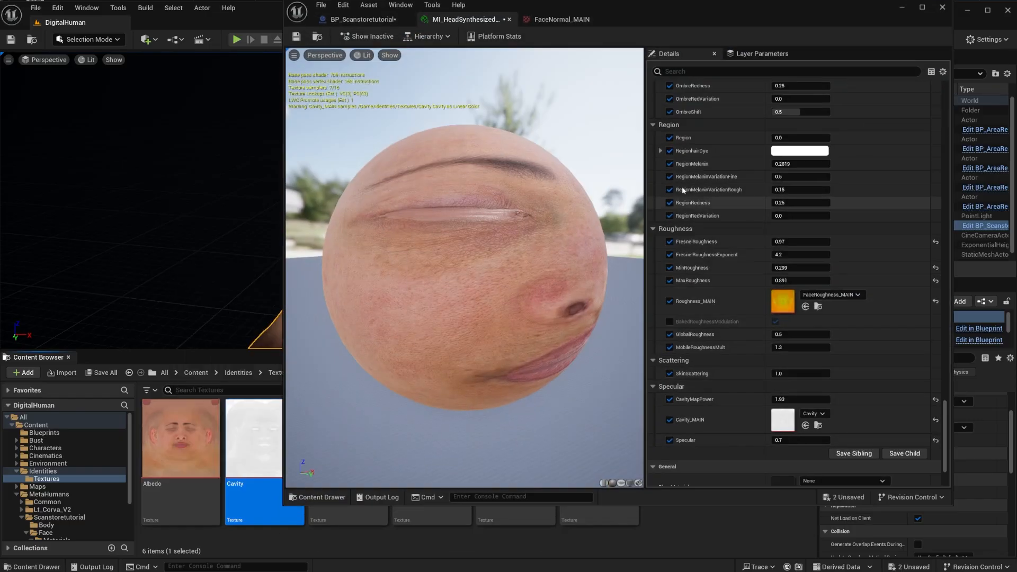
{"action": "left_click", "coordinate": [296, 37]}
{"action": "key", "text": "alt+Tab"}
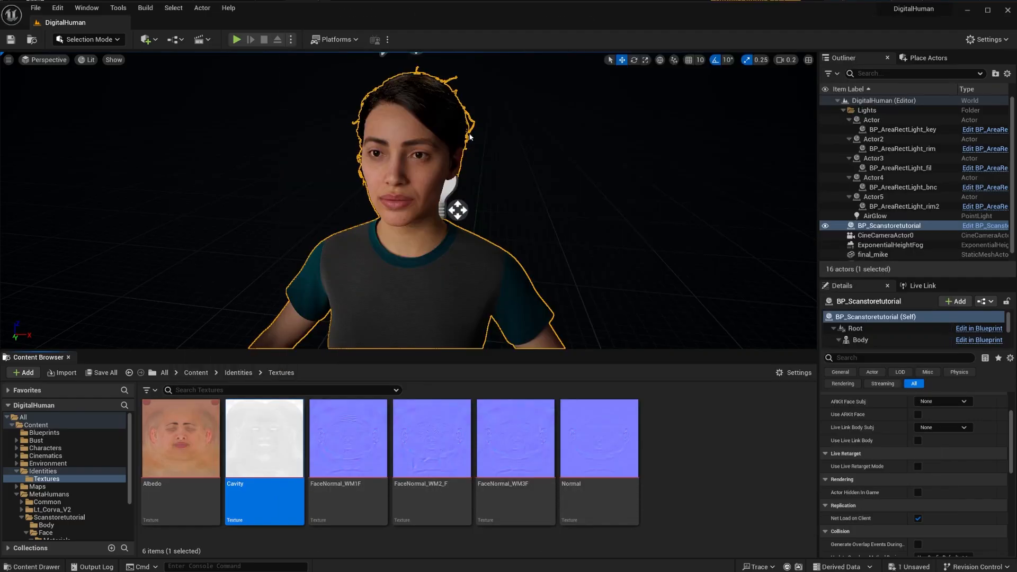
Examine the character's skin texture and surface detail up close from the front and both sides
{"action": "right_click_drag", "start_coordinate": [404, 164], "coordinate": [530, 175]}
{"action": "right_click_drag", "start_coordinate": [408, 201], "coordinate": [450, 211]}
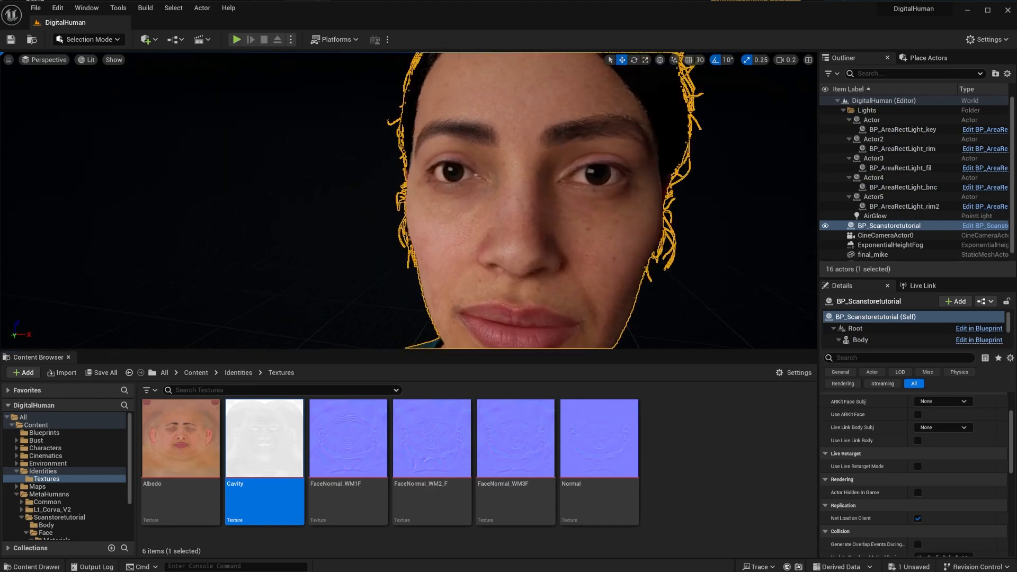
{"action": "left_click_drag", "start_coordinate": [451, 212], "coordinate": [519, 211], "text": "alt"}
{"action": "left_click_drag", "start_coordinate": [421, 174], "coordinate": [482, 175], "text": "alt"}
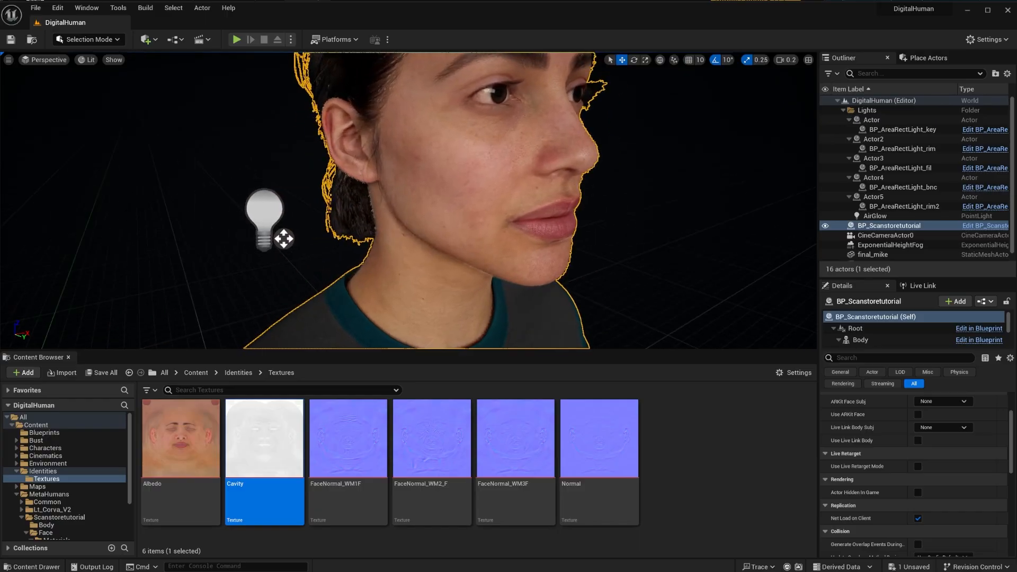
{"action": "right_click_drag", "start_coordinate": [481, 175], "coordinate": [508, 175], "text": "alt"}
{"action": "left_click_drag", "start_coordinate": [509, 174], "coordinate": [524, 165], "text": "alt"}
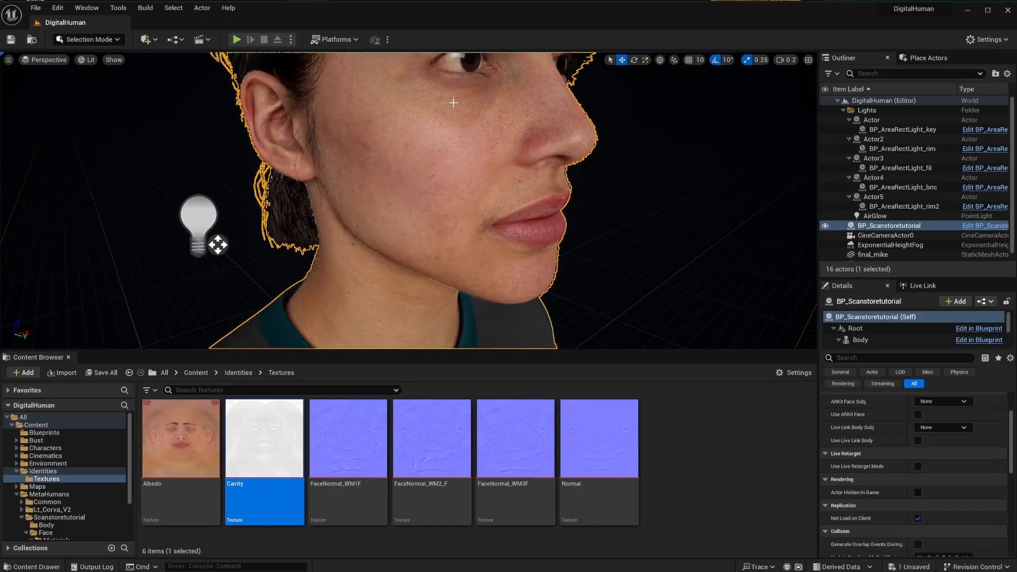
{"action": "left_click_drag", "start_coordinate": [343, 121], "coordinate": [196, 113], "text": "alt"}
{"action": "scroll", "coordinate": [408, 200], "scroll_direction": "down", "scroll_amount": 3}
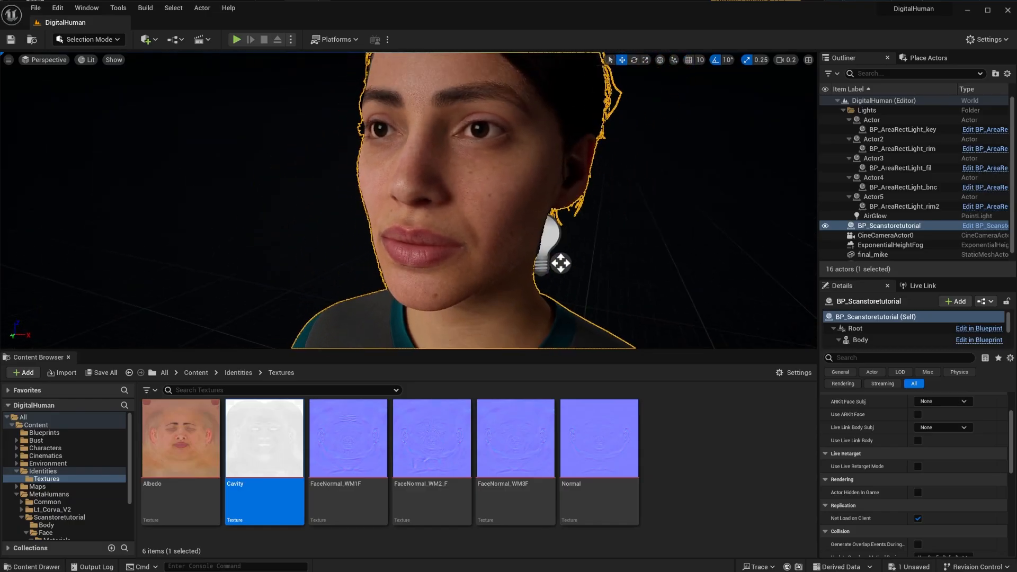
{"action": "left_click_drag", "start_coordinate": [408, 200], "coordinate": [543, 209], "text": "alt"}
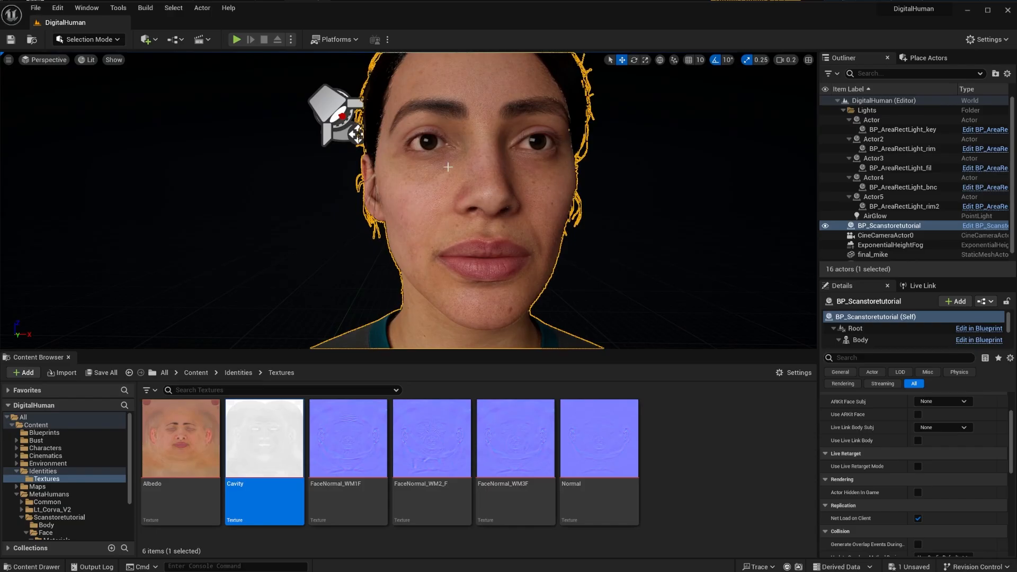
{"action": "left_click_drag", "start_coordinate": [447, 165], "coordinate": [561, 159], "text": "alt"}
{"action": "left_click_drag", "start_coordinate": [397, 220], "coordinate": [466, 221], "text": "alt"}
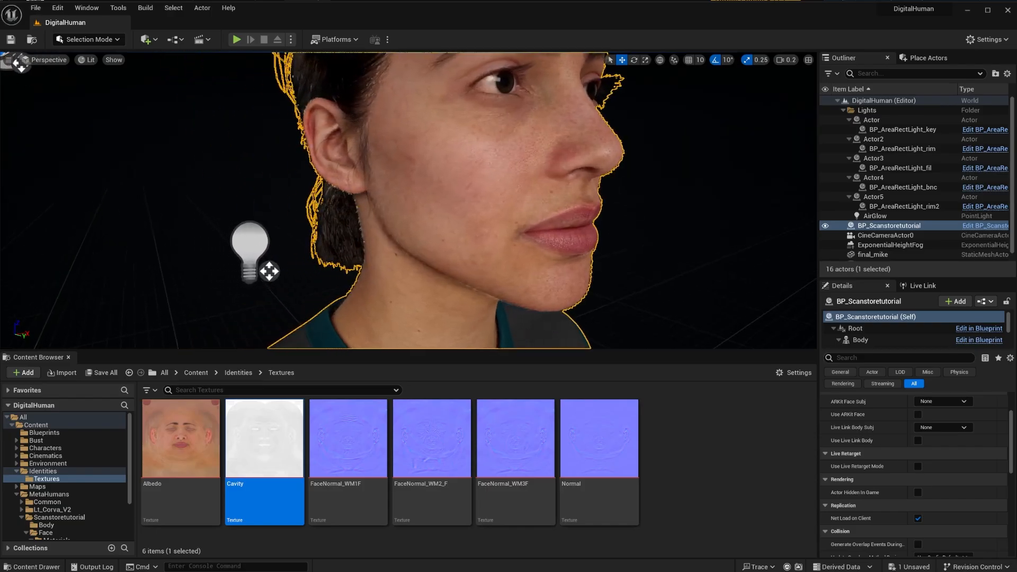
{"action": "middle_click_drag", "start_coordinate": [397, 221], "coordinate": [410, 249], "text": "alt"}
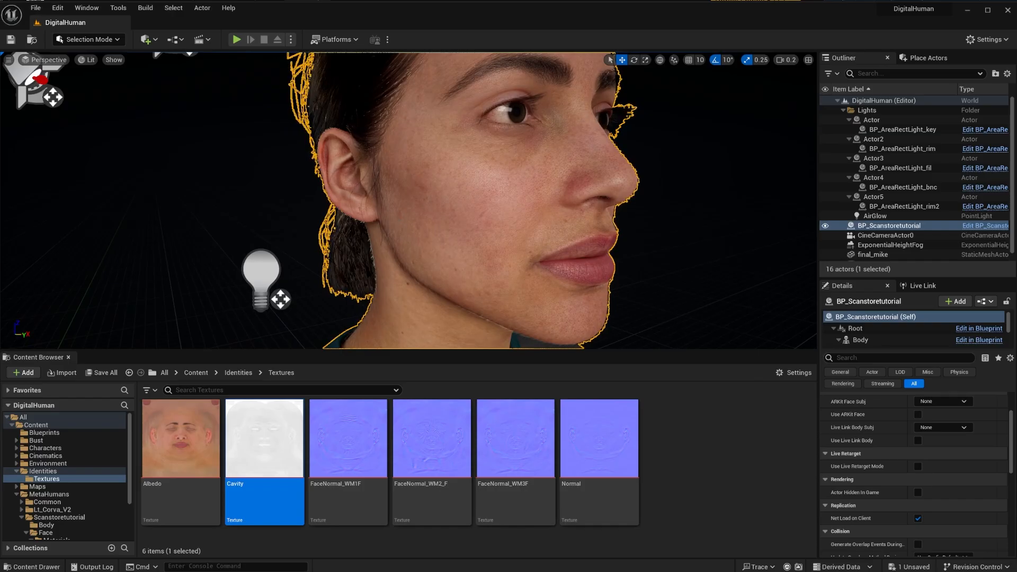
{"action": "left_click_drag", "start_coordinate": [397, 220], "coordinate": [275, 218], "text": "alt"}
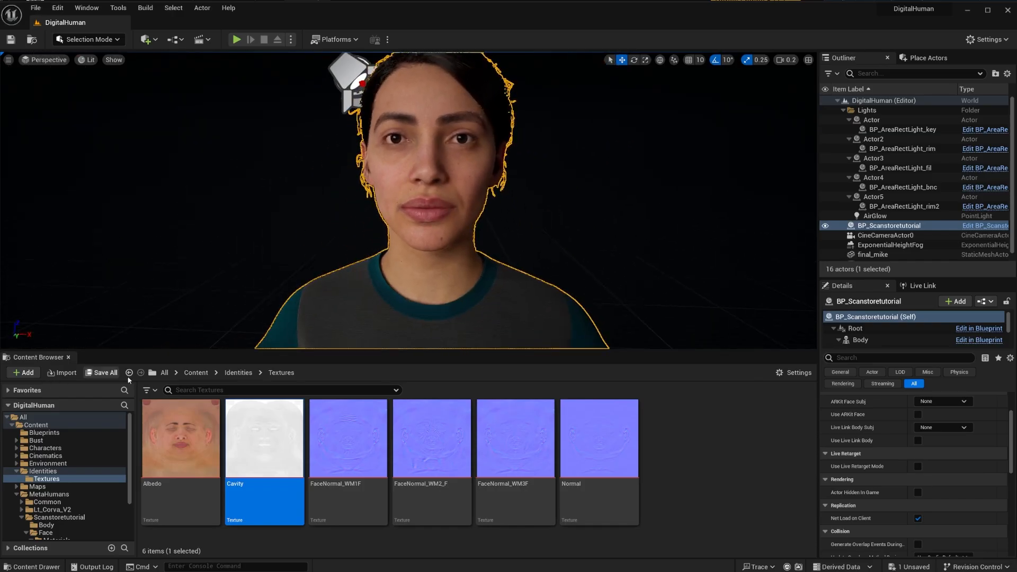
Create a level sequence named test containing BP_Scanstoretutorial, and delete the body's MetaHuman_ControlRig track
{"action": "left_click", "coordinate": [202, 39]}
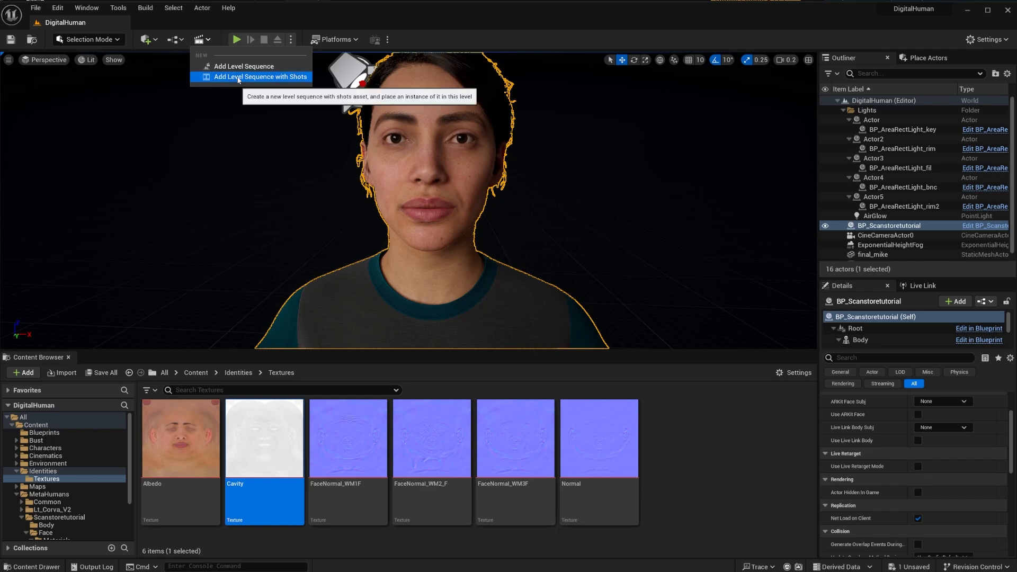
{"action": "left_click", "coordinate": [236, 69]}
{"action": "left_click_drag", "start_coordinate": [883, 218], "coordinate": [179, 471]}
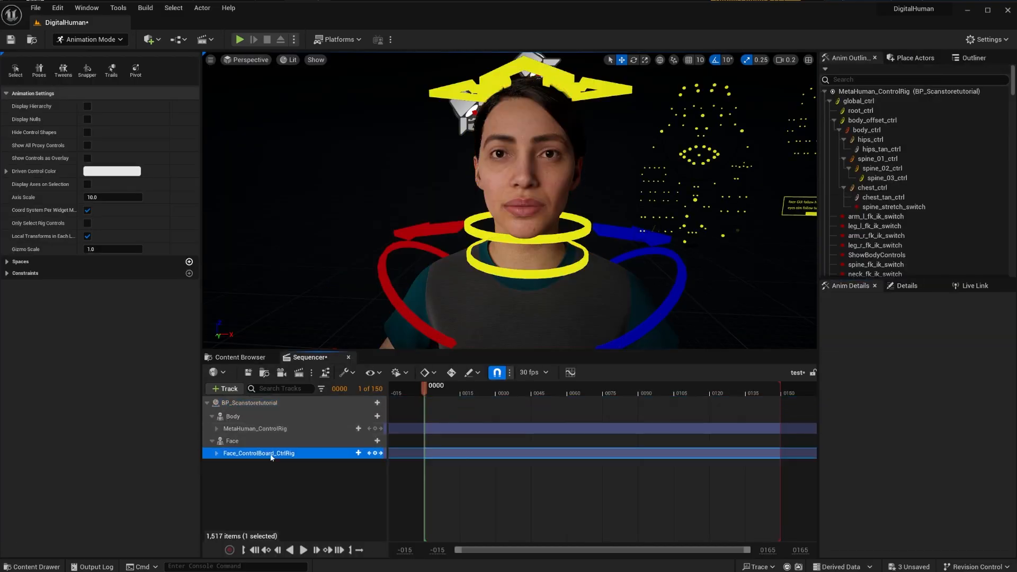
{"action": "left_click", "coordinate": [272, 429]}
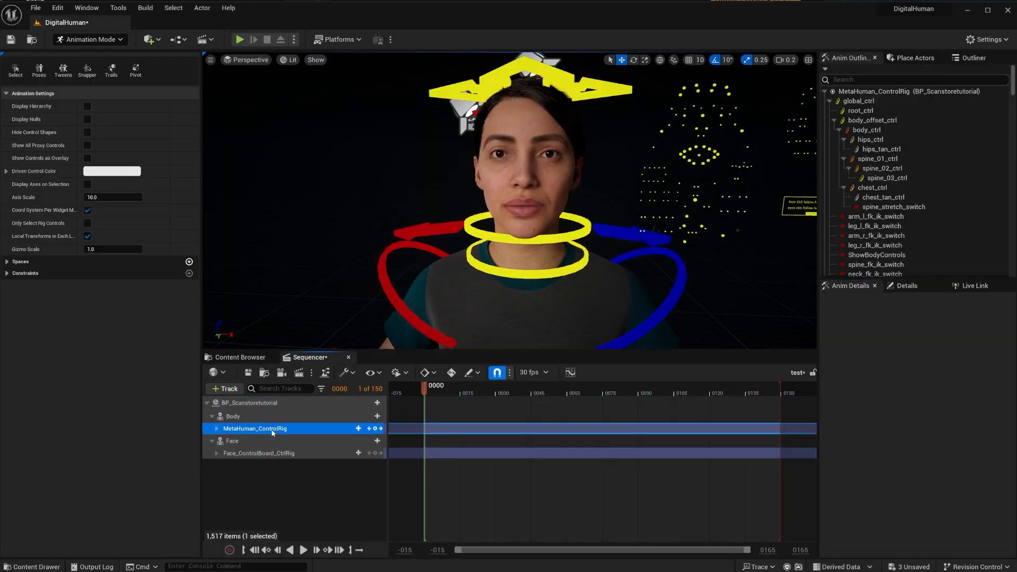
{"action": "key", "text": "Delete"}
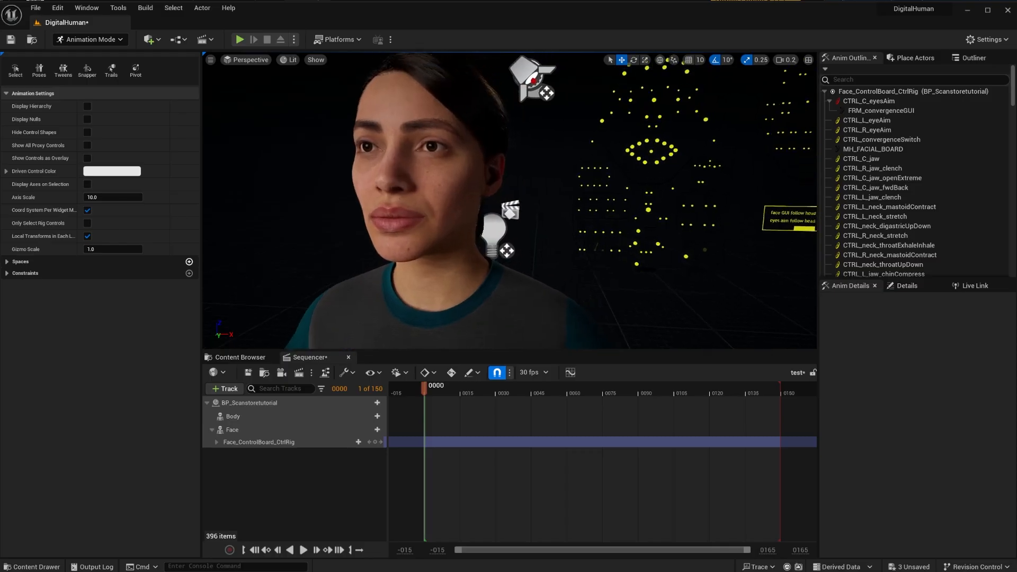
Move the CTRL_C_mouth control on the facial board to about 1.0 and 0.61 to shift the mouth
{"action": "left_click", "coordinate": [642, 163]}
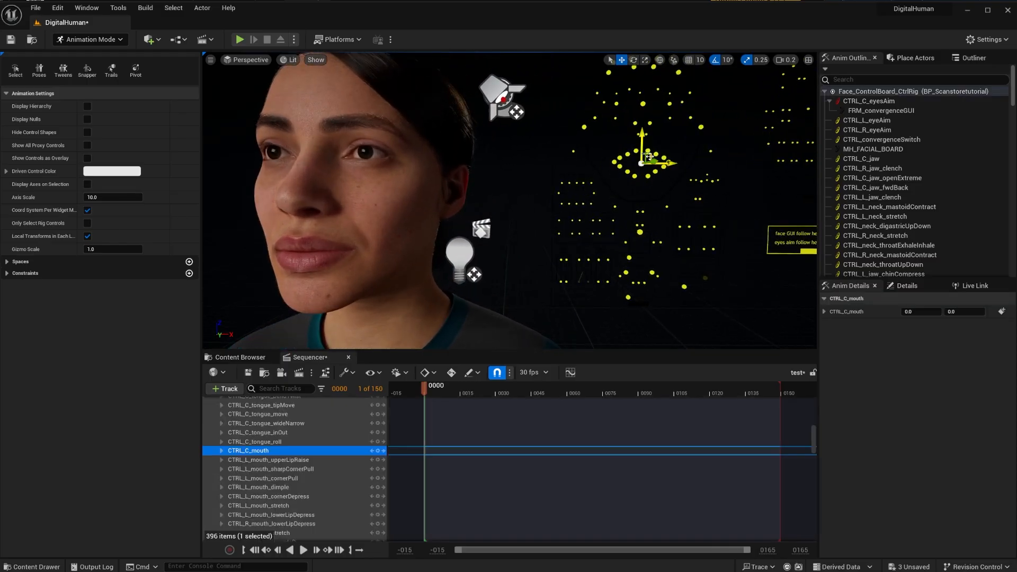
{"action": "mouse_move", "coordinate": [648, 157]}
{"action": "left_mouse_down"}
{"action": "mouse_move", "coordinate": [638, 157]}
{"action": "mouse_move", "coordinate": [657, 153]}
{"action": "left_mouse_up"}
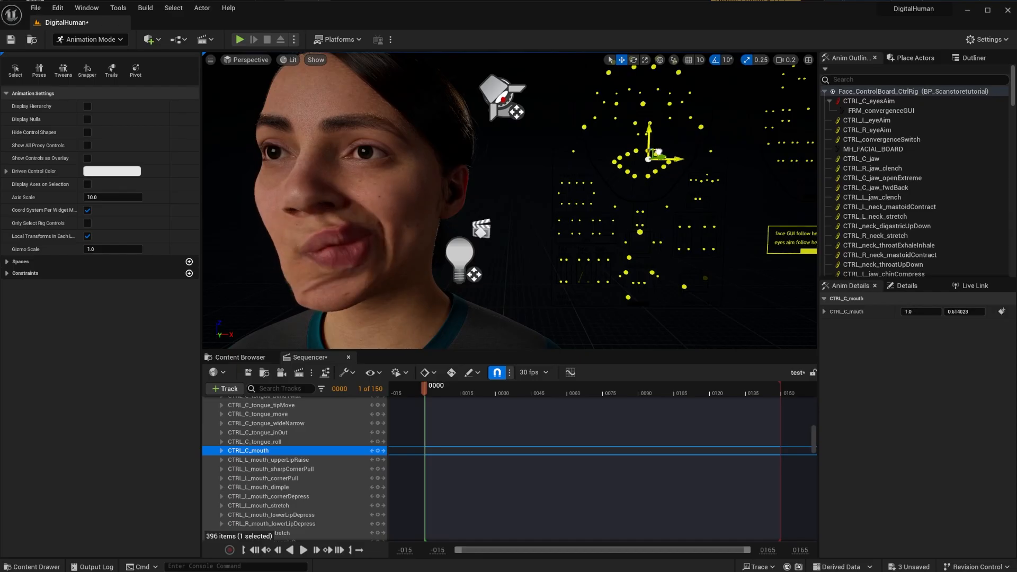
Undo the last CTRL_C_mouth move, and shift the CTRL_C_eye control downward on the facial board
{"action": "key", "text": "ctrl+z"}
{"action": "right_click_drag", "start_coordinate": [641, 209], "coordinate": [638, 193]}
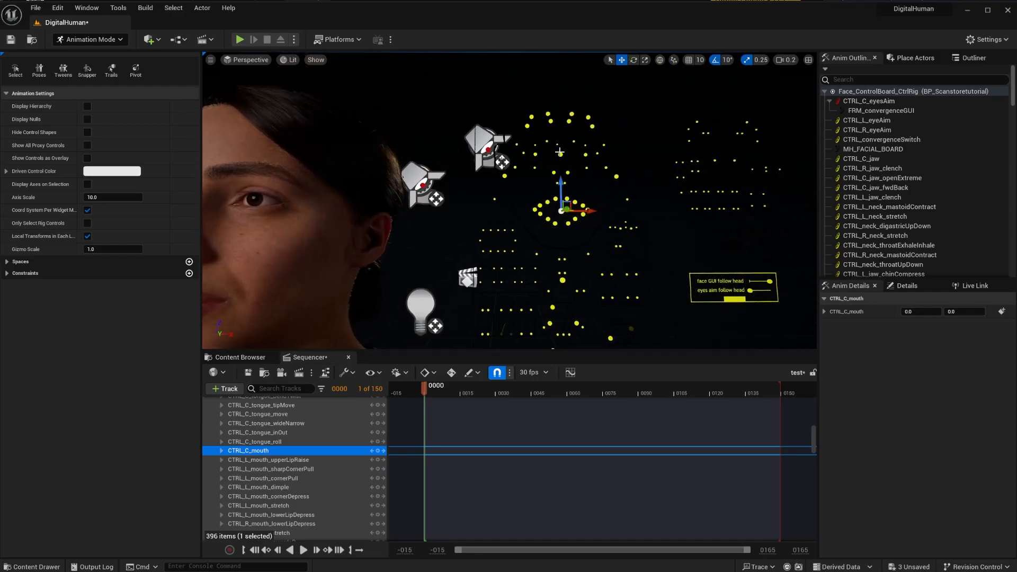
{"action": "left_click", "coordinate": [559, 152]}
{"action": "right_click_drag", "start_coordinate": [559, 152], "coordinate": [622, 143]}
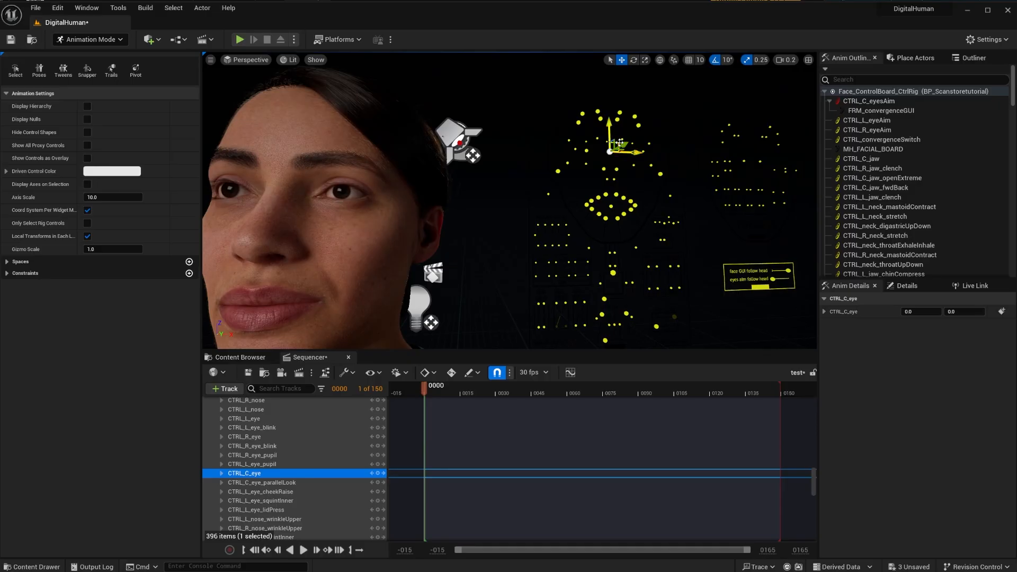
{"action": "left_click_drag", "start_coordinate": [620, 143], "coordinate": [630, 181]}
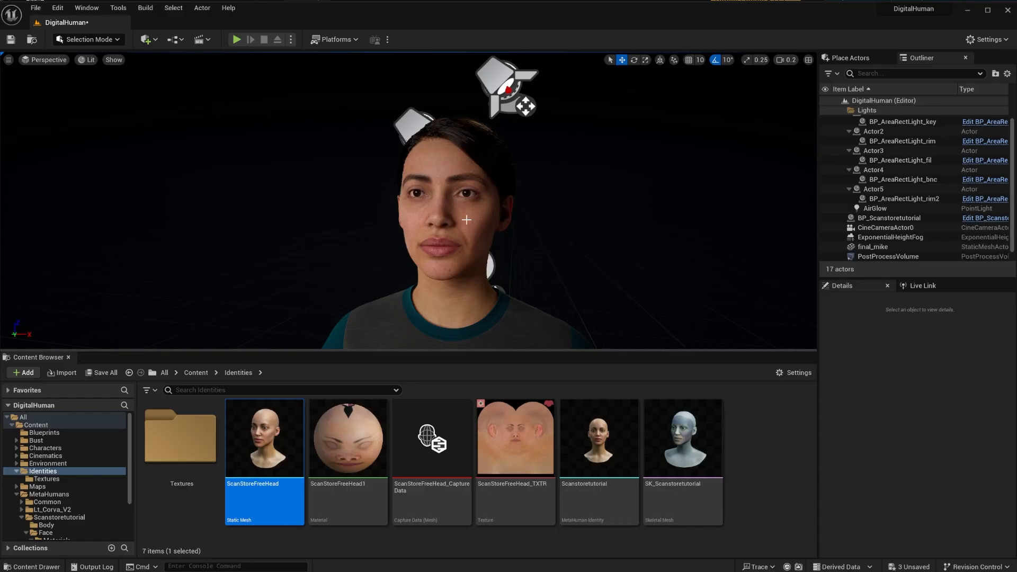
Examine the MetaHuman and compare it with the ScanStoreFreeHead mesh beside it from the front and both sides
{"action": "left_click_drag", "start_coordinate": [482, 238], "coordinate": [571, 238], "text": "alt"}
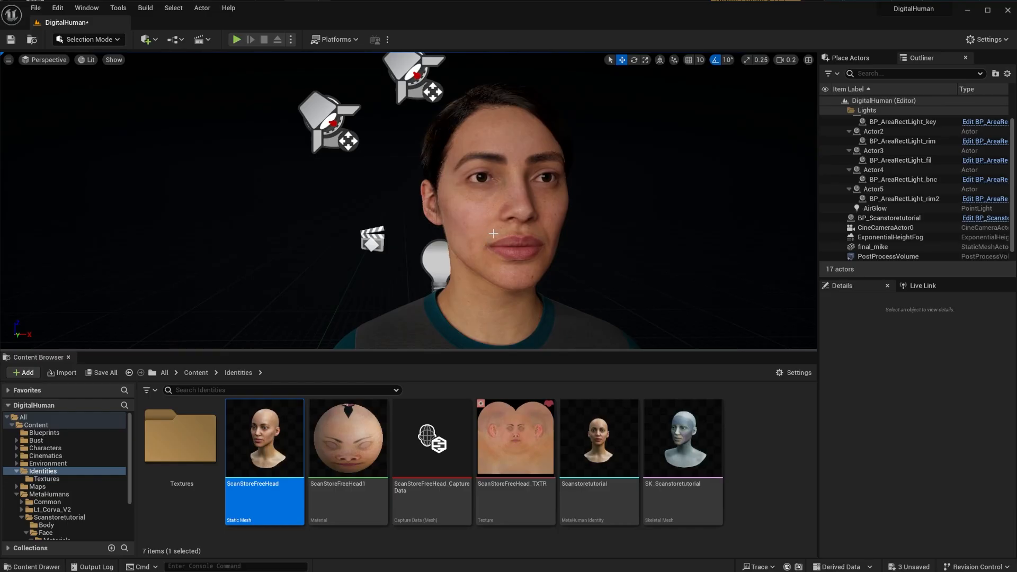
{"action": "left_click_drag", "start_coordinate": [484, 209], "coordinate": [378, 208], "text": "alt"}
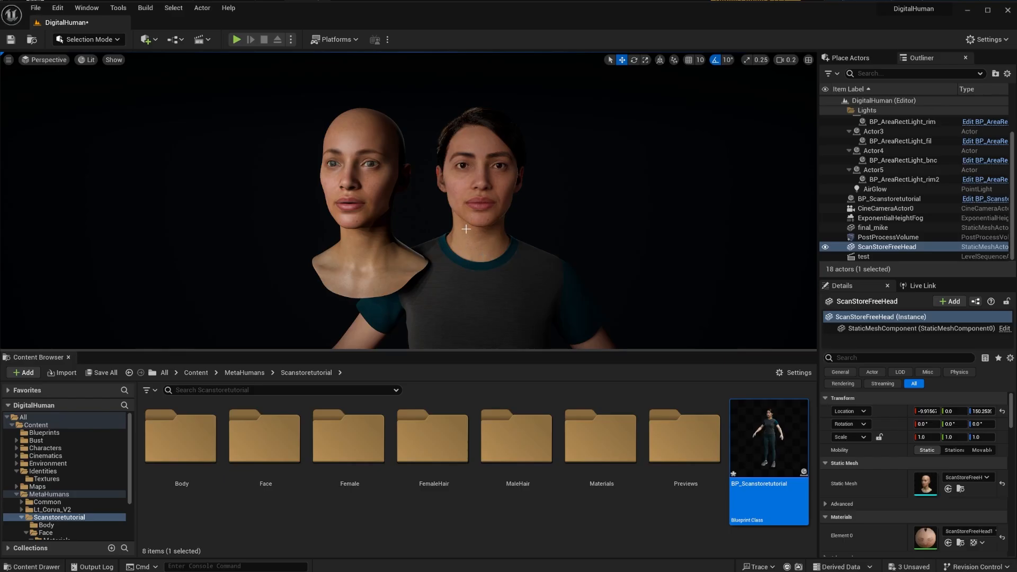
{"action": "right_click_drag", "start_coordinate": [458, 199], "coordinate": [445, 238]}
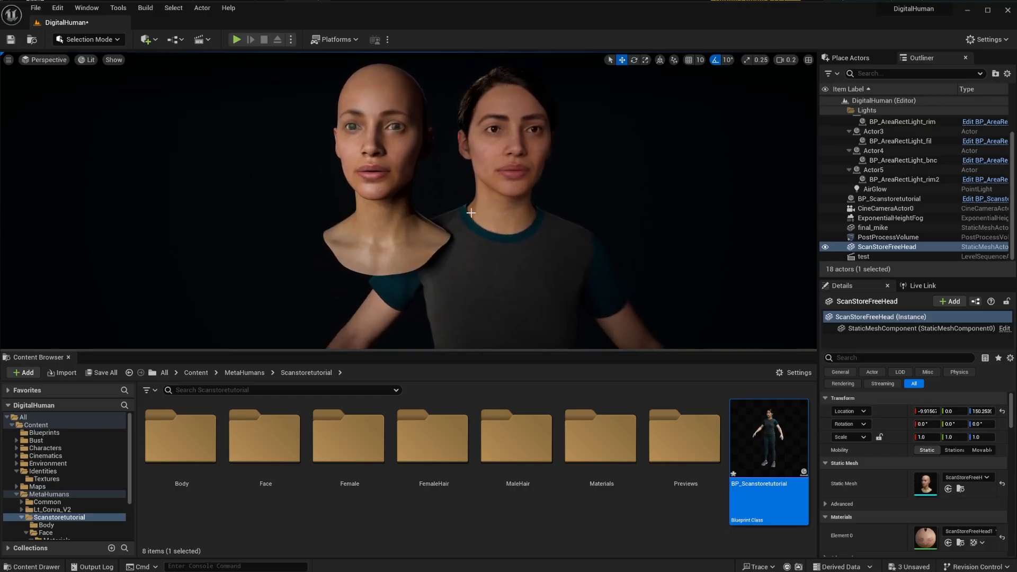
{"action": "left_click_drag", "start_coordinate": [471, 212], "coordinate": [429, 250], "text": "alt"}
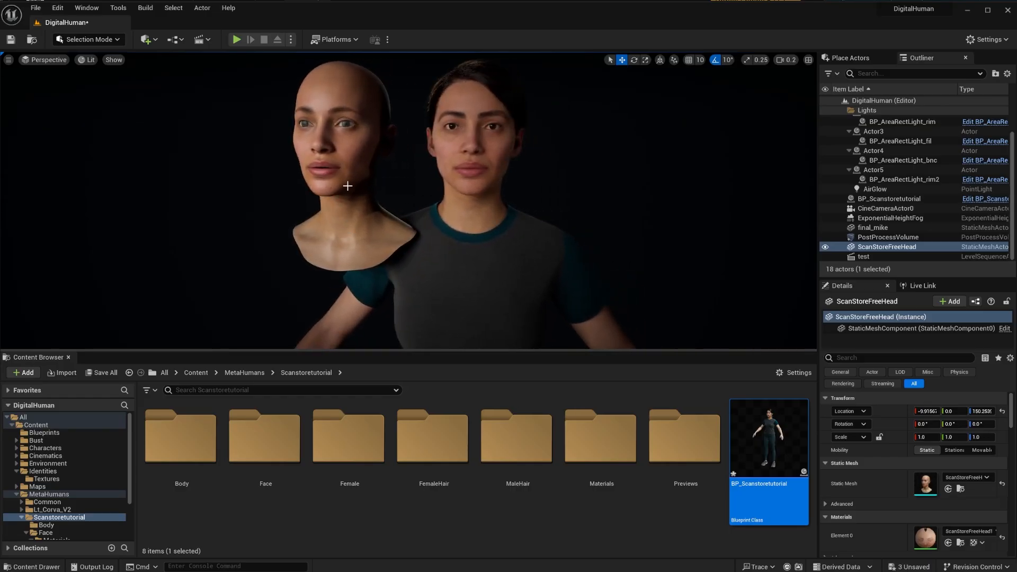
{"action": "left_click_drag", "start_coordinate": [348, 186], "coordinate": [466, 195], "text": "alt"}
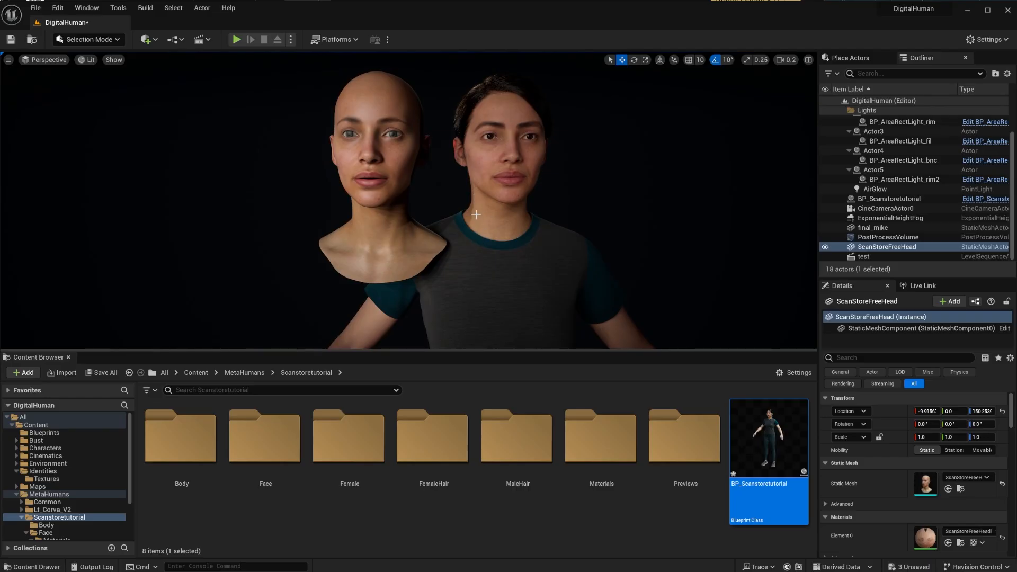
{"action": "mouse_move", "coordinate": [475, 214]}
{"action": "left_mouse_down", "text": "alt"}
{"action": "mouse_move", "coordinate": [465, 230]}
{"action": "mouse_move", "coordinate": [472, 218]}
{"action": "left_mouse_up", "text": "alt"}
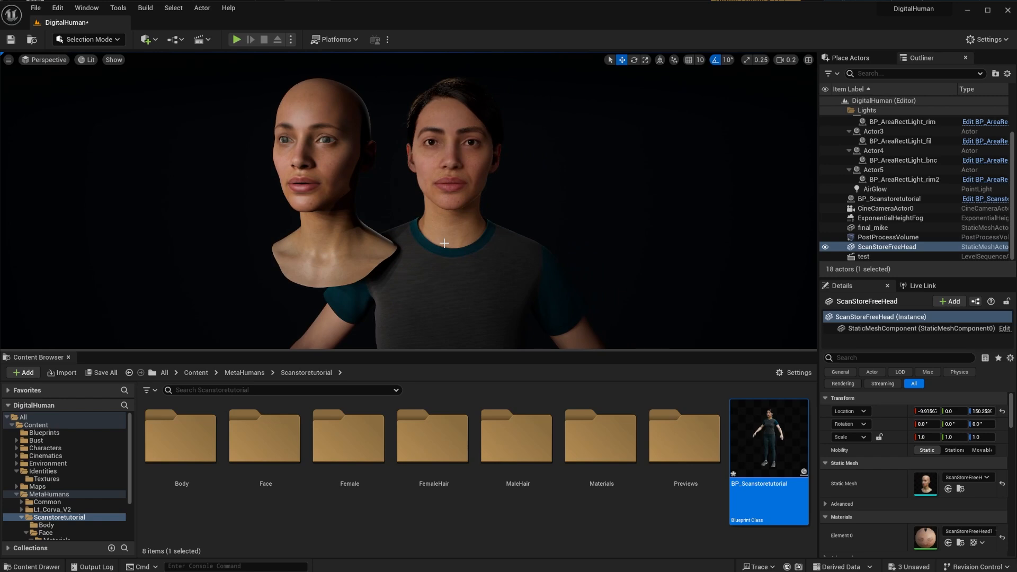
{"action": "left_click_drag", "start_coordinate": [379, 265], "coordinate": [428, 267], "text": "alt"}
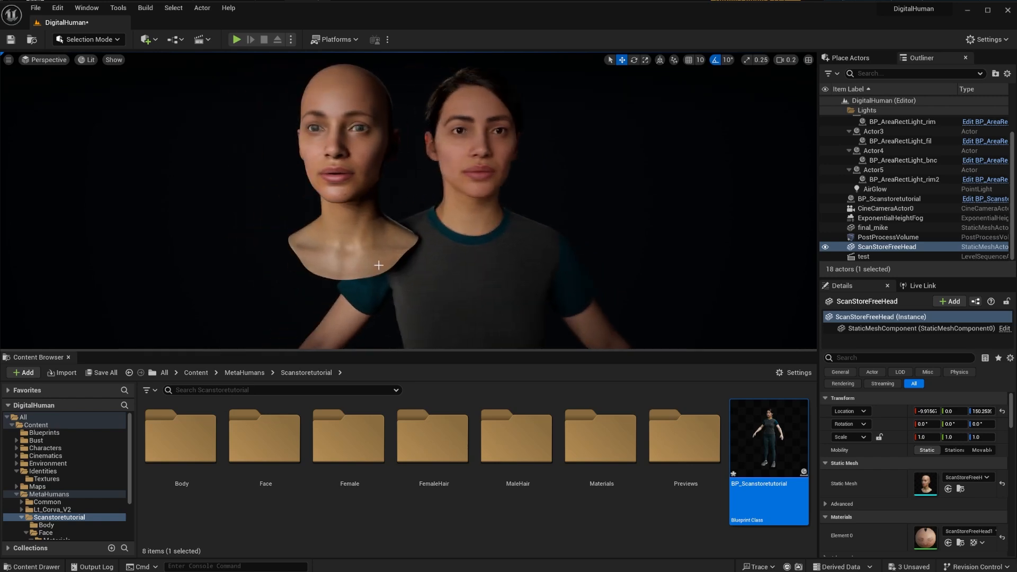
{"action": "left_click_drag", "start_coordinate": [353, 210], "coordinate": [385, 180], "text": "alt"}
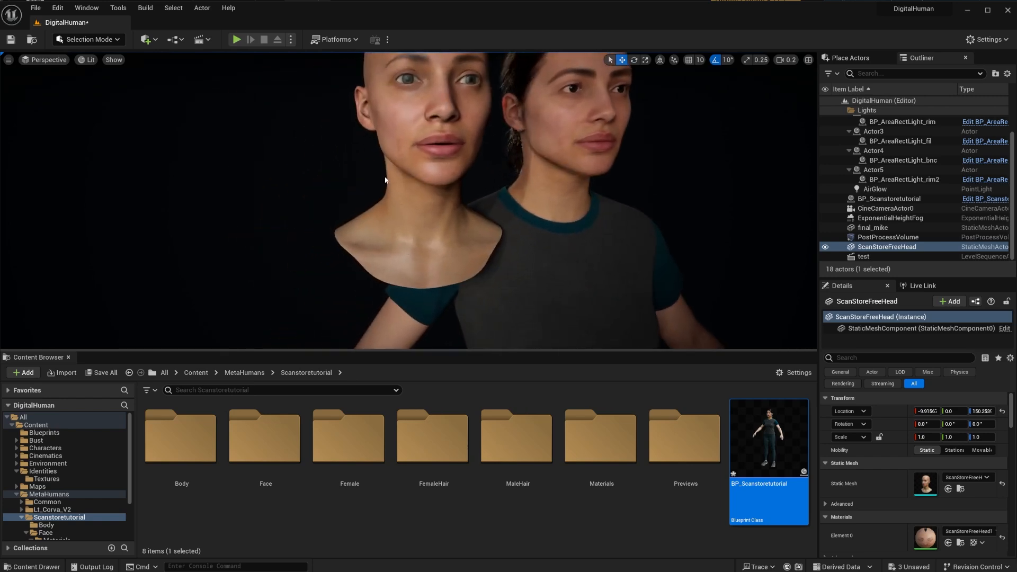
{"action": "left_click_drag", "start_coordinate": [414, 225], "coordinate": [398, 211], "text": "alt"}
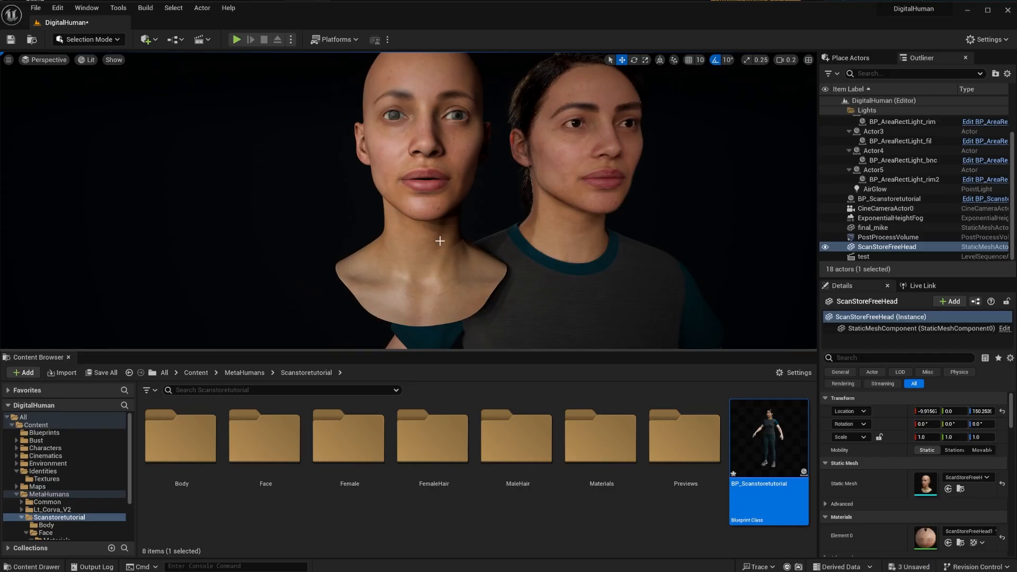
{"action": "left_click_drag", "start_coordinate": [440, 247], "coordinate": [456, 232], "text": "alt"}
{"action": "mouse_move", "coordinate": [362, 175]}
{"action": "left_mouse_down", "text": "alt"}
{"action": "mouse_move", "coordinate": [373, 185]}
{"action": "mouse_move", "coordinate": [402, 183]}
{"action": "mouse_move", "coordinate": [365, 181]}
{"action": "left_mouse_up", "text": "alt"}
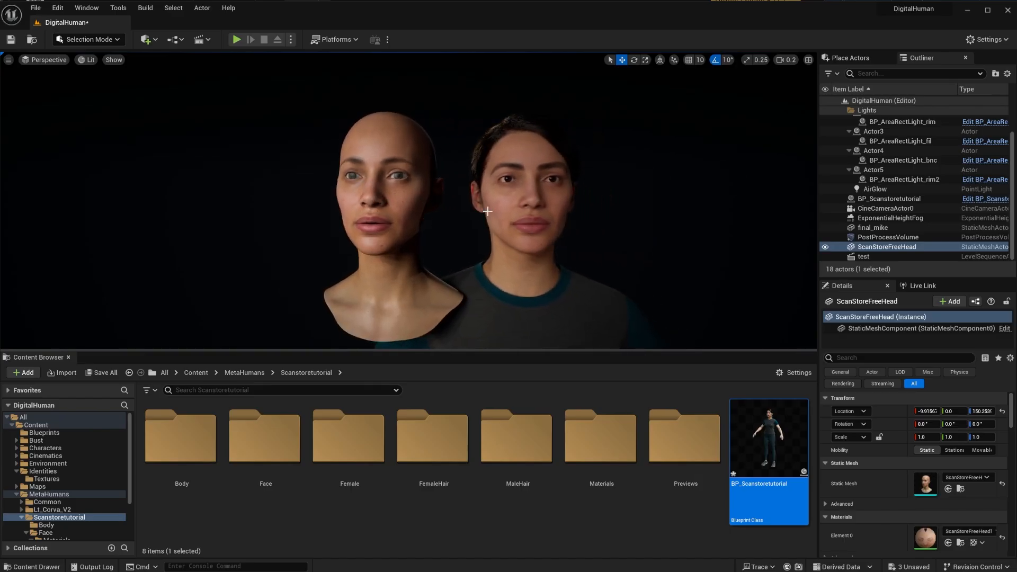
{"action": "left_click_drag", "start_coordinate": [508, 215], "coordinate": [528, 208], "text": "alt"}
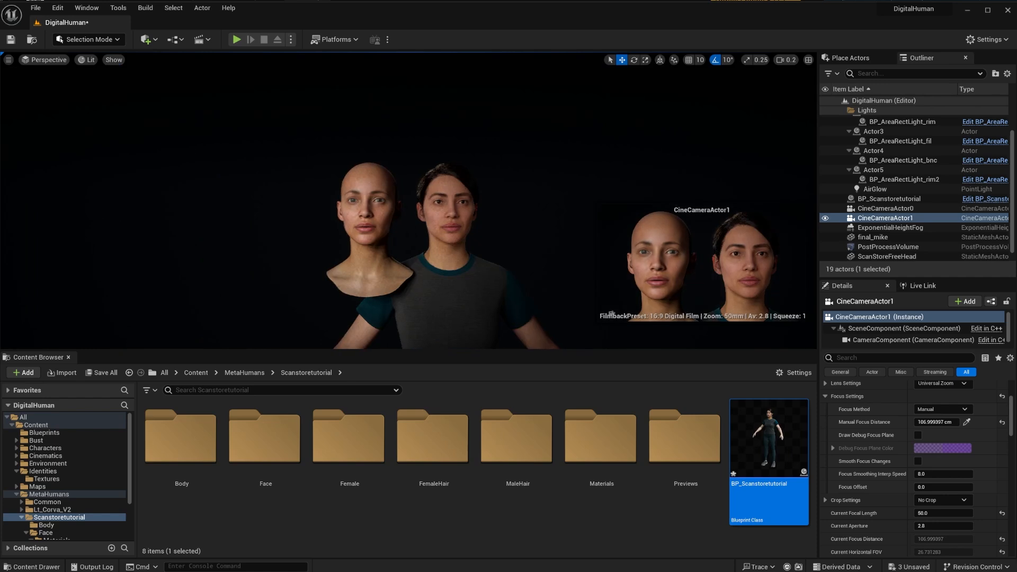
{"action": "left_click", "coordinate": [468, 304]}
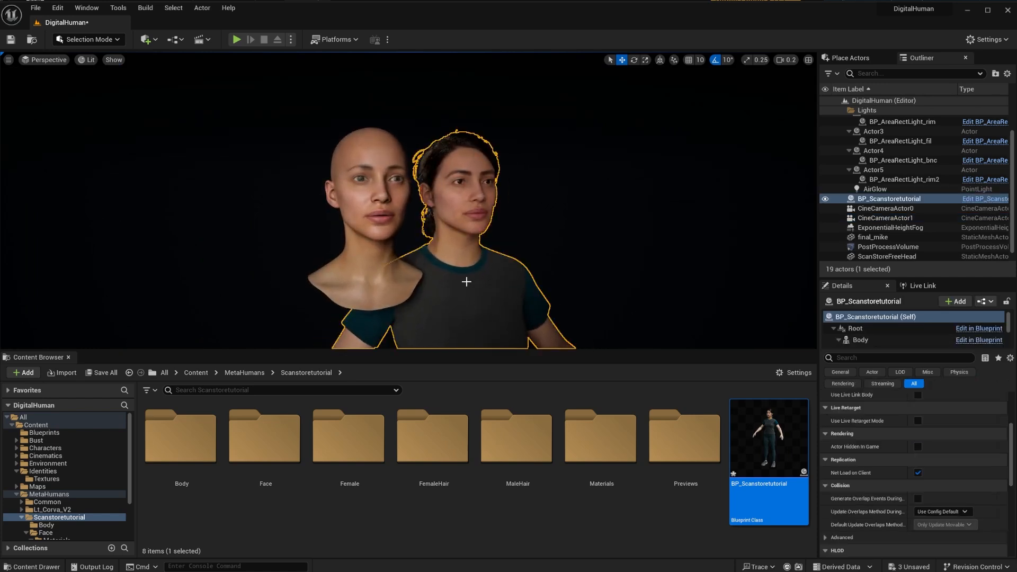
{"action": "left_click_drag", "start_coordinate": [466, 281], "coordinate": [507, 273], "text": "alt"}
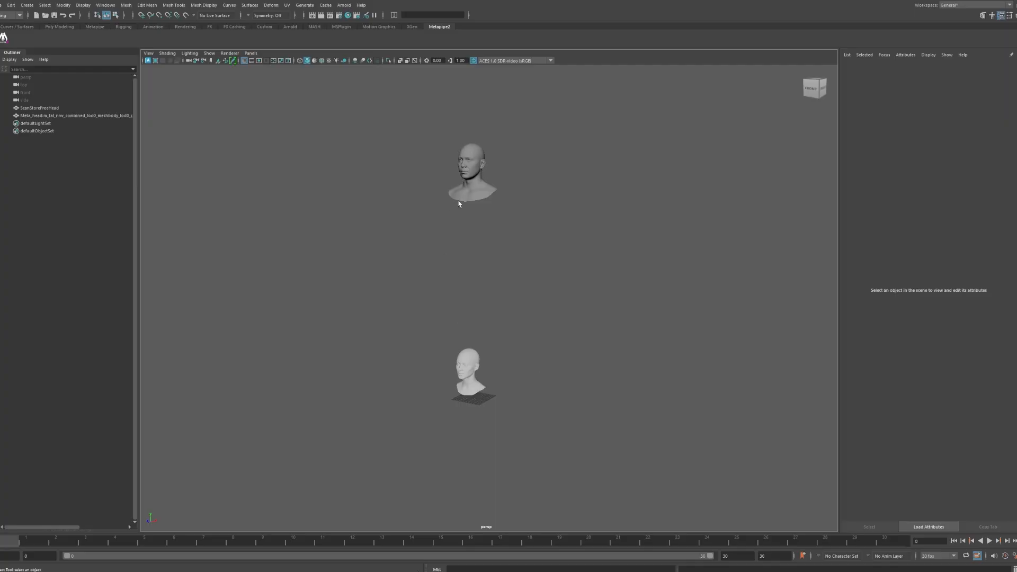
Switch to Maya and move the ScanStoreFreeHead mesh straight up to the height of the MetaHuman head
{"action": "left_click", "coordinate": [466, 379]}
{"action": "key", "text": "w"}
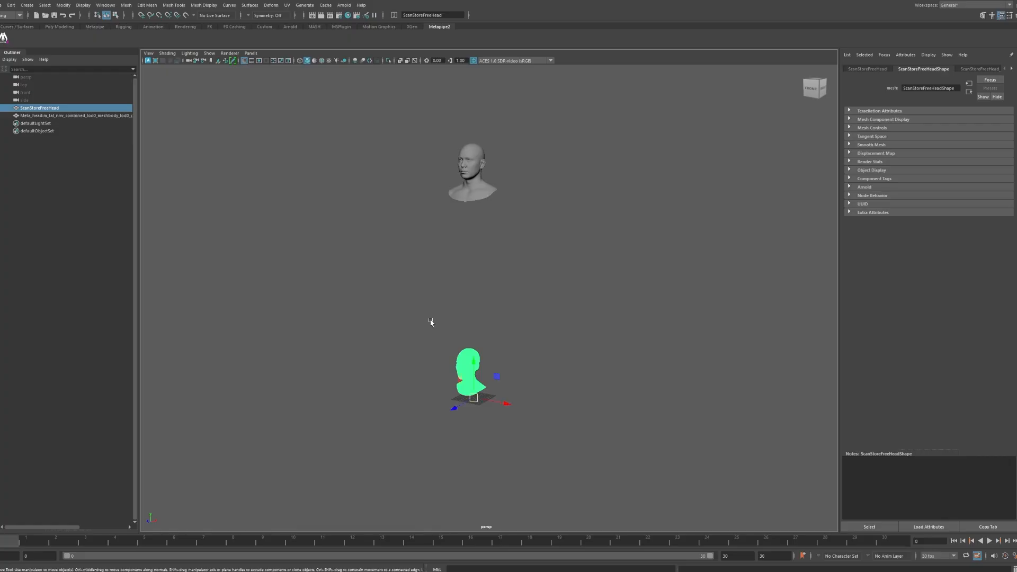
{"action": "left_click_drag", "start_coordinate": [473, 374], "coordinate": [479, 165]}
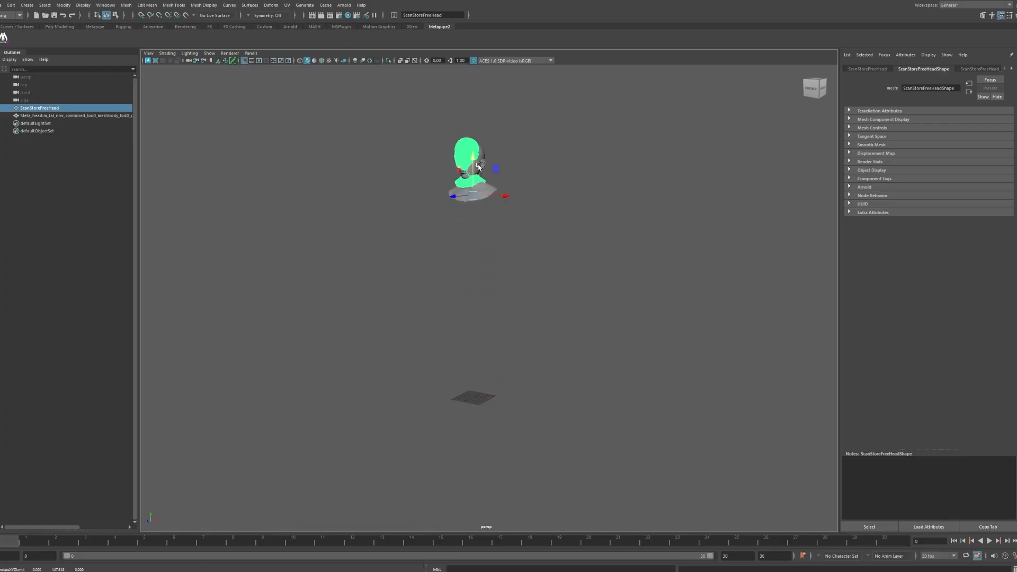
Shift the scan head back and down in side view so it overlaps the MetaHuman head
{"action": "scroll", "coordinate": [484, 168], "scroll_direction": "up", "scroll_amount": 4}
{"action": "middle_click_drag", "start_coordinate": [483, 167], "coordinate": [560, 414], "text": "alt"}
{"action": "scroll", "coordinate": [551, 316], "scroll_direction": "up", "scroll_amount": 3}
{"action": "left_click_drag", "start_coordinate": [550, 317], "coordinate": [523, 322], "text": "alt"}
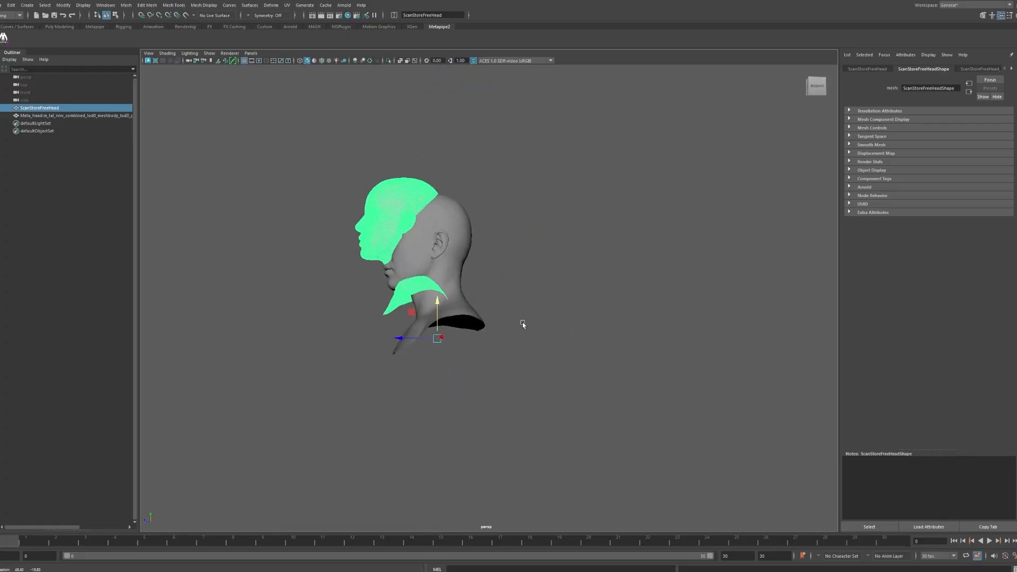
{"action": "scroll", "coordinate": [429, 312], "scroll_direction": "up", "scroll_amount": 4}
{"action": "middle_click_drag", "start_coordinate": [429, 312], "coordinate": [628, 391], "text": "alt"}
{"action": "scroll", "coordinate": [512, 376], "scroll_direction": "up", "scroll_amount": 2}
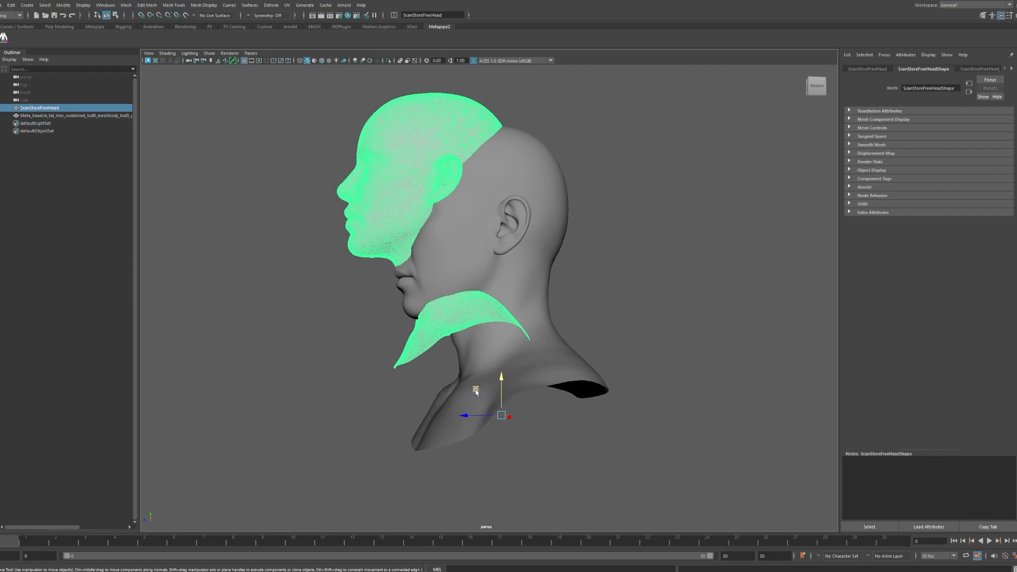
{"action": "left_click_drag", "start_coordinate": [476, 390], "coordinate": [525, 445]}
Scale the scan head uniformly from the front to match the size of the MetaHuman head
{"action": "left_click_drag", "start_coordinate": [431, 382], "coordinate": [497, 387], "text": "alt"}
{"action": "middle_click_drag", "start_coordinate": [603, 363], "coordinate": [421, 346], "text": "alt"}
{"action": "scroll", "coordinate": [550, 294], "scroll_direction": "up", "scroll_amount": 3}
{"action": "middle_click_drag", "start_coordinate": [555, 331], "coordinate": [504, 280], "text": "alt"}
{"action": "mouse_move", "coordinate": [504, 279]}
{"action": "left_mouse_down", "text": "alt"}
{"action": "mouse_move", "coordinate": [518, 284]}
{"action": "mouse_move", "coordinate": [517, 270]}
{"action": "left_mouse_up", "text": "alt"}
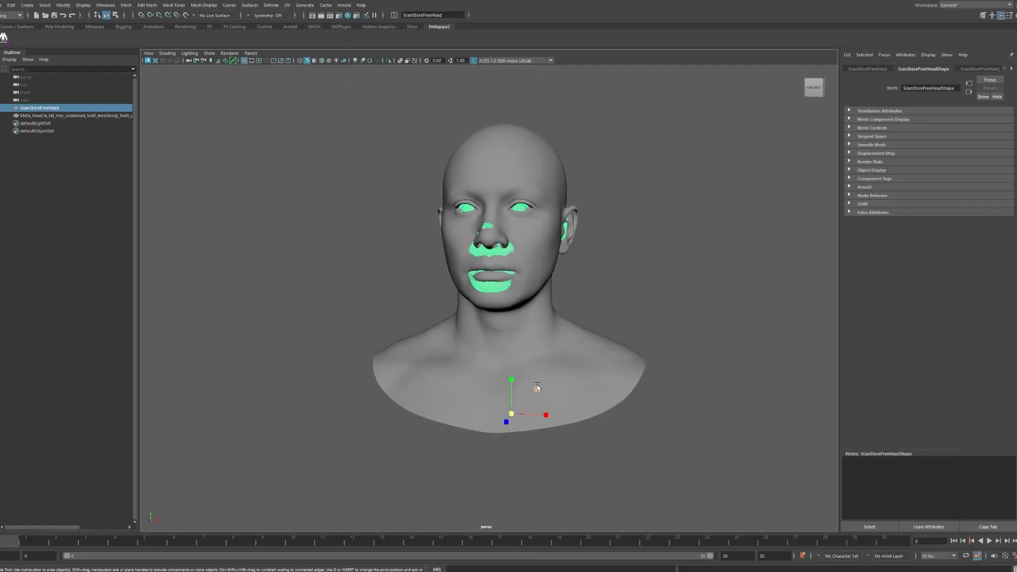
{"action": "left_click_drag", "start_coordinate": [535, 390], "coordinate": [513, 377]}
{"action": "key", "text": "w"}
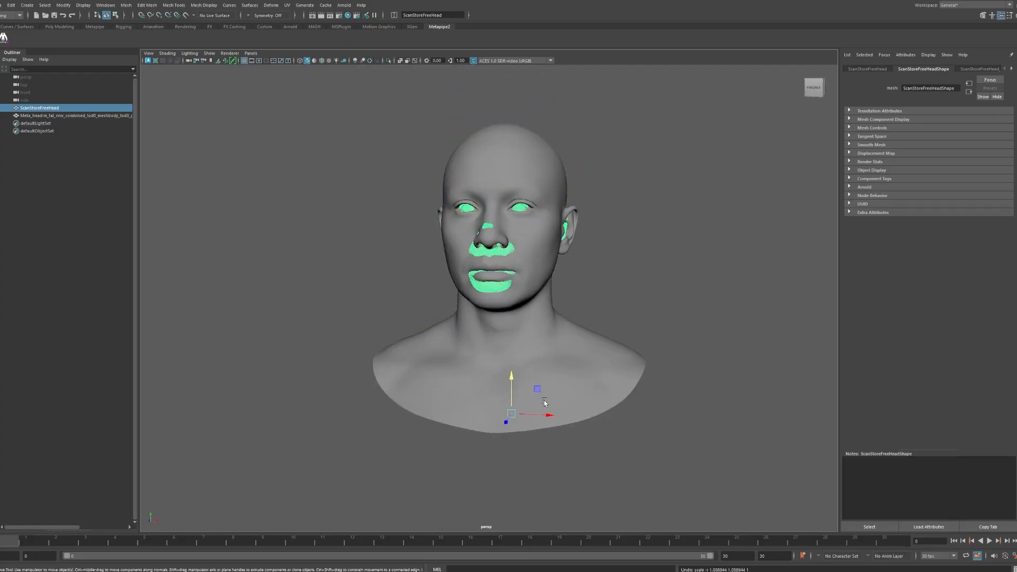
{"action": "key", "text": "r"}
{"action": "left_click_drag", "start_coordinate": [574, 403], "coordinate": [531, 372], "text": "alt"}
{"action": "key", "text": "w"}
Nudge the scan head forward and down until its face and ears line up with the MetaHuman head in side view
{"action": "middle_click_drag", "start_coordinate": [530, 374], "coordinate": [451, 461], "text": "alt"}
{"action": "scroll", "coordinate": [451, 460], "scroll_direction": "up", "scroll_amount": 3}
{"action": "left_click_drag", "start_coordinate": [448, 365], "coordinate": [413, 360], "text": "alt"}
{"action": "left_click_drag", "start_coordinate": [471, 517], "coordinate": [450, 513]}
{"action": "scroll", "coordinate": [476, 509], "scroll_direction": "down", "scroll_amount": 2}
{"action": "key", "text": "r"}
{"action": "left_click_drag", "start_coordinate": [469, 475], "coordinate": [410, 475], "text": "alt"}
{"action": "key", "text": "w"}
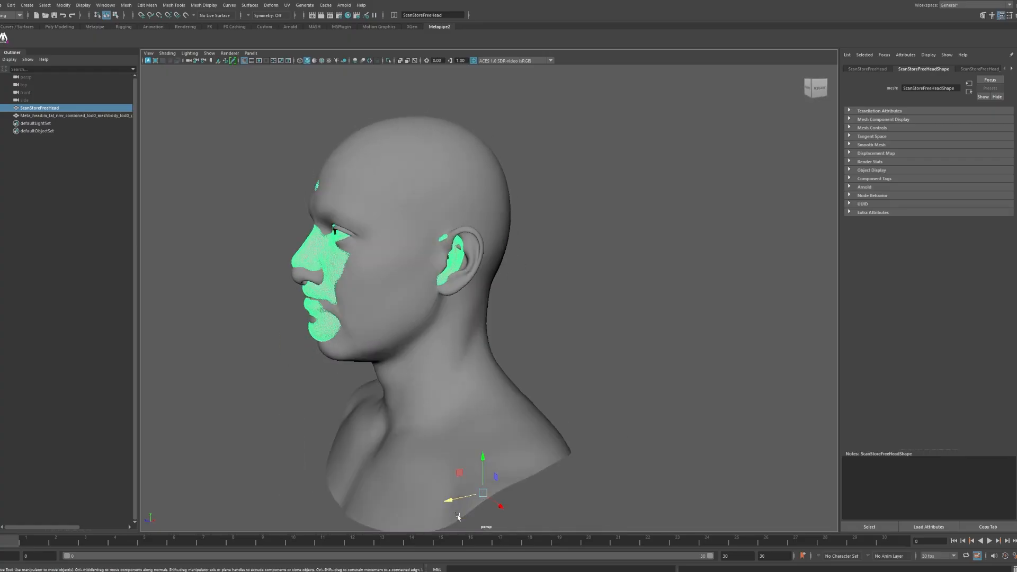
{"action": "left_click_drag", "start_coordinate": [482, 458], "coordinate": [551, 466]}
{"action": "left_click_drag", "start_coordinate": [458, 312], "coordinate": [386, 314], "text": "alt"}
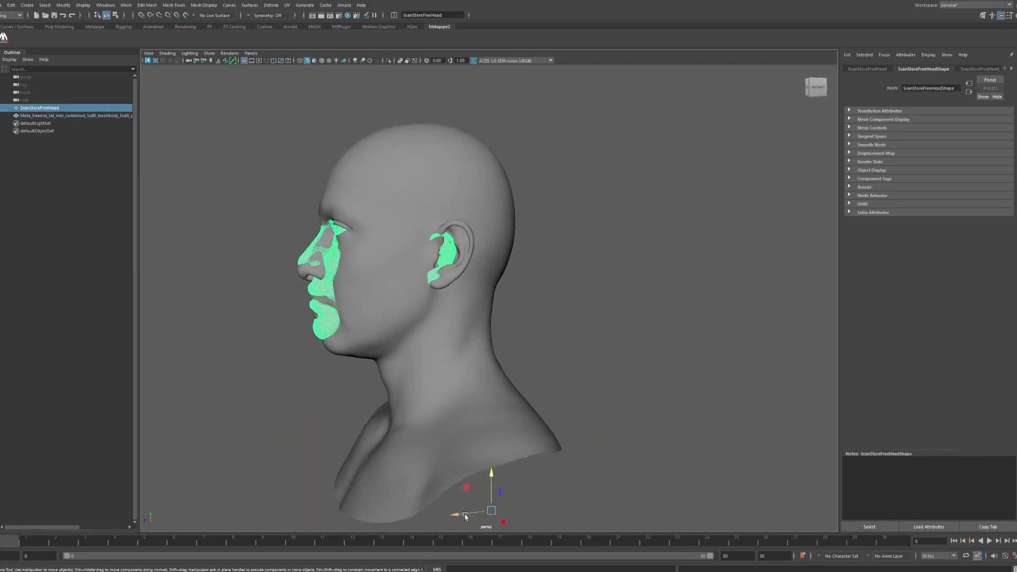
{"action": "left_click_drag", "start_coordinate": [465, 513], "coordinate": [461, 514]}
Rescale the scan head uniformly and fine-tune its height and depth against the MetaHuman head
{"action": "left_click_drag", "start_coordinate": [461, 477], "coordinate": [522, 482], "text": "alt"}
{"action": "scroll", "coordinate": [431, 364], "scroll_direction": "up", "scroll_amount": 4}
{"action": "scroll", "coordinate": [431, 364], "scroll_direction": "down", "scroll_amount": 4}
{"action": "key", "text": "r"}
{"action": "left_click_drag", "start_coordinate": [434, 494], "coordinate": [410, 457]}
{"action": "key", "text": "w"}
{"action": "left_click_drag", "start_coordinate": [455, 462], "coordinate": [454, 471]}
{"action": "left_click_drag", "start_coordinate": [455, 471], "coordinate": [418, 471], "text": "alt"}
{"action": "left_click_drag", "start_coordinate": [466, 516], "coordinate": [471, 516]}
Refine the scan head's scale and position so its eyes, nose and mouth match the MetaHuman head from the front
{"action": "left_click_drag", "start_coordinate": [408, 472], "coordinate": [503, 418], "text": "alt"}
{"action": "scroll", "coordinate": [523, 343], "scroll_direction": "up", "scroll_amount": 4}
{"action": "left_click_drag", "start_coordinate": [523, 344], "coordinate": [493, 350], "text": "alt"}
{"action": "scroll", "coordinate": [492, 432], "scroll_direction": "down", "scroll_amount": 4}
{"action": "left_click_drag", "start_coordinate": [493, 433], "coordinate": [439, 500], "text": "alt"}
{"action": "scroll", "coordinate": [439, 501], "scroll_direction": "down", "scroll_amount": 3}
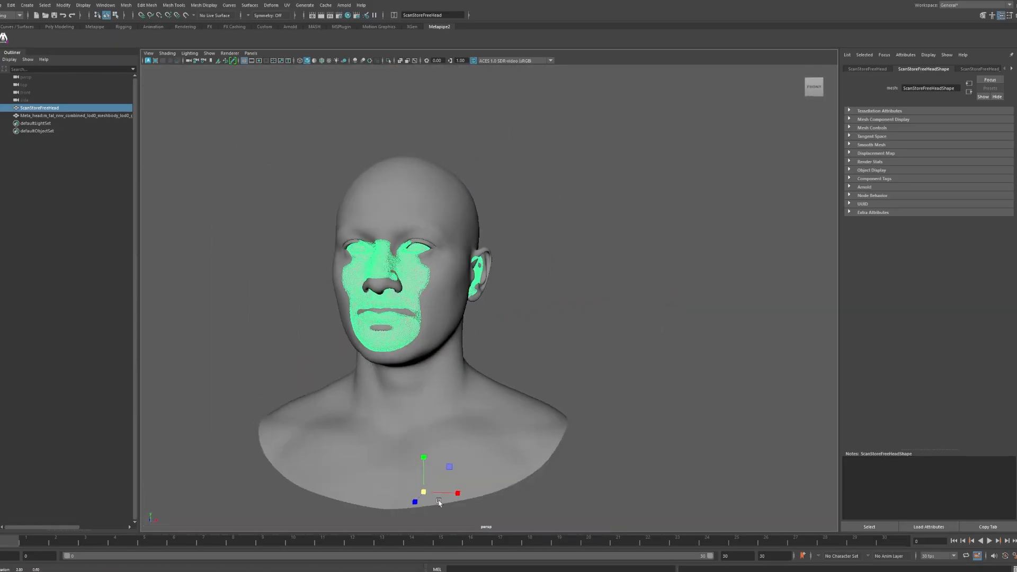
{"action": "key", "text": "r"}
{"action": "left_click_drag", "start_coordinate": [446, 458], "coordinate": [454, 459]}
{"action": "scroll", "coordinate": [402, 429], "scroll_direction": "up", "scroll_amount": 4}
{"action": "left_click_drag", "start_coordinate": [402, 430], "coordinate": [377, 421], "text": "alt"}
{"action": "key", "text": "w"}
{"action": "left_click_drag", "start_coordinate": [414, 461], "coordinate": [443, 450]}
Hide the MetaHuman head mesh to leave only the scan head visible
{"action": "left_click", "coordinate": [502, 367]}
{"action": "scroll", "coordinate": [518, 296], "scroll_direction": "up", "scroll_amount": 4}
{"action": "left_click_drag", "start_coordinate": [502, 368], "coordinate": [477, 313], "text": "alt"}
{"action": "left_click", "coordinate": [469, 312]}
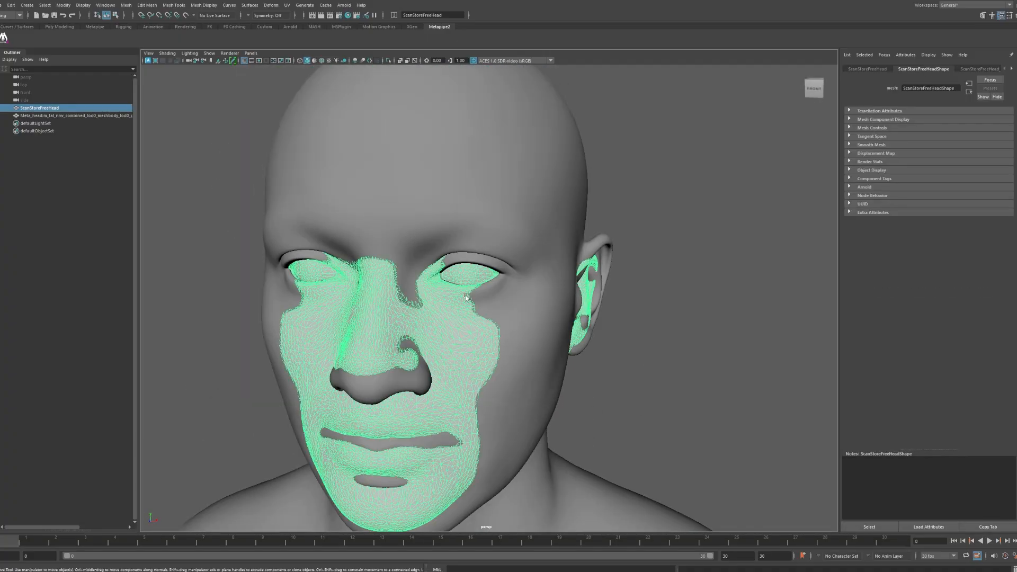
{"action": "left_click", "coordinate": [498, 296]}
{"action": "key", "text": "h"}
Delete the faces of both eyeballs from the ScanStoreFreeHead mesh
{"action": "left_click", "coordinate": [466, 286]}
{"action": "right_click_drag", "start_coordinate": [449, 272], "coordinate": [451, 294]}
{"action": "double_click", "coordinate": [455, 264]}
{"action": "double_click", "coordinate": [260, 263], "text": "shift"}
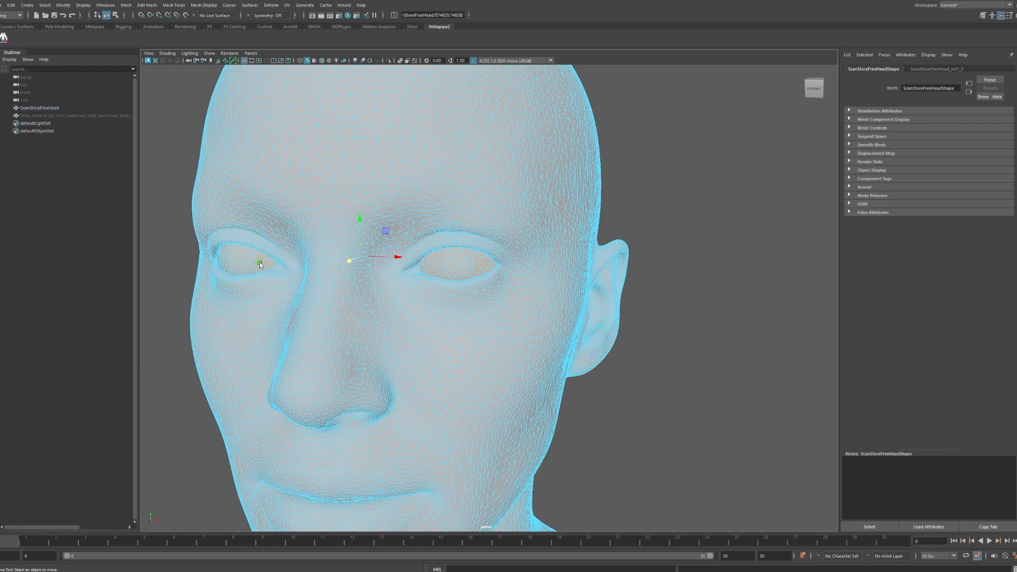
{"action": "key", "text": "Delete"}
Return the scan head to object mode and unhide the MetaHuman head mesh
{"action": "scroll", "coordinate": [371, 265], "scroll_direction": "down", "scroll_amount": 4}
{"action": "middle_click_drag", "start_coordinate": [416, 265], "coordinate": [405, 223], "text": "alt"}
{"action": "right_click_drag", "start_coordinate": [227, 211], "coordinate": [265, 197]}
{"action": "left_click", "coordinate": [103, 115]}
{"action": "key", "text": "h"}
Examine how the scan head overlaps the MetaHuman head around the eyes, mouth, ears and neck from front and side
{"action": "scroll", "coordinate": [434, 297], "scroll_direction": "down", "scroll_amount": 4}
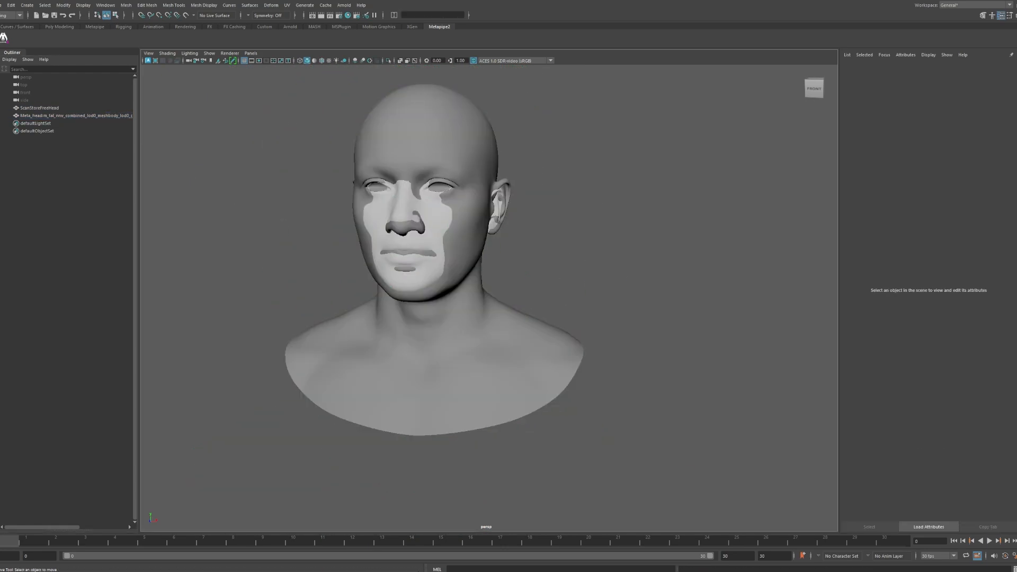
{"action": "scroll", "coordinate": [564, 290], "scroll_direction": "down", "scroll_amount": 3}
{"action": "left_click_drag", "start_coordinate": [565, 280], "coordinate": [497, 233], "text": "alt"}
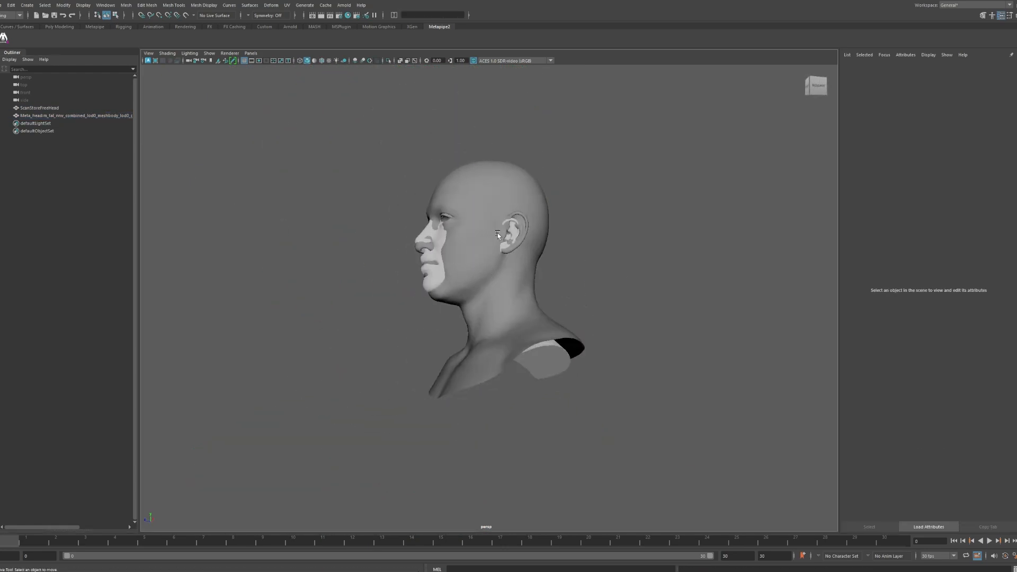
{"action": "scroll", "coordinate": [556, 304], "scroll_direction": "up", "scroll_amount": 5}
{"action": "middle_click_drag", "start_coordinate": [559, 308], "coordinate": [565, 369], "text": "alt"}
{"action": "scroll", "coordinate": [496, 273], "scroll_direction": "up", "scroll_amount": 4}
{"action": "left_click_drag", "start_coordinate": [499, 302], "coordinate": [520, 303], "text": "alt"}
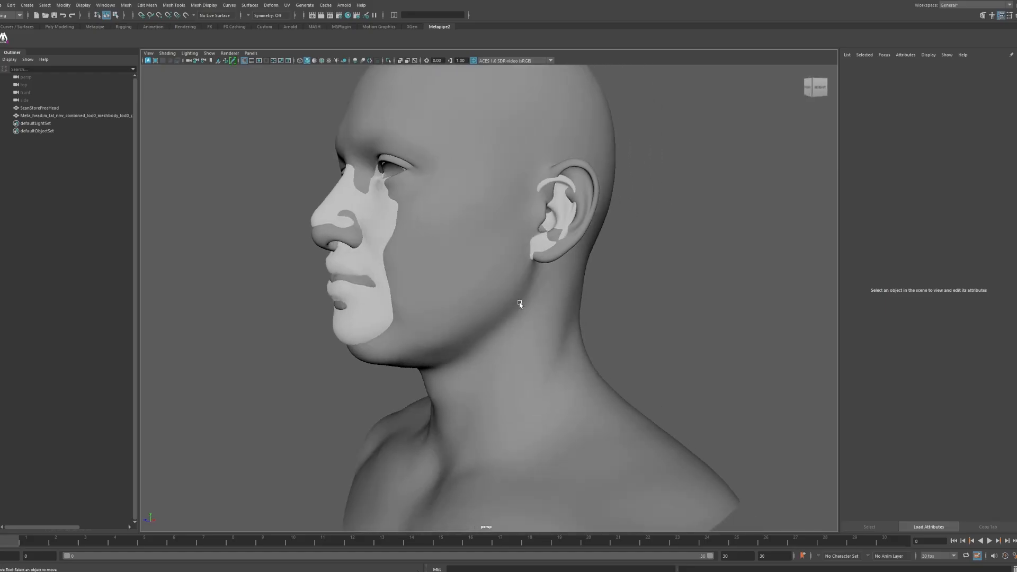
{"action": "left_click_drag", "start_coordinate": [380, 224], "coordinate": [424, 191], "text": "alt"}
{"action": "left_click", "coordinate": [364, 214]}
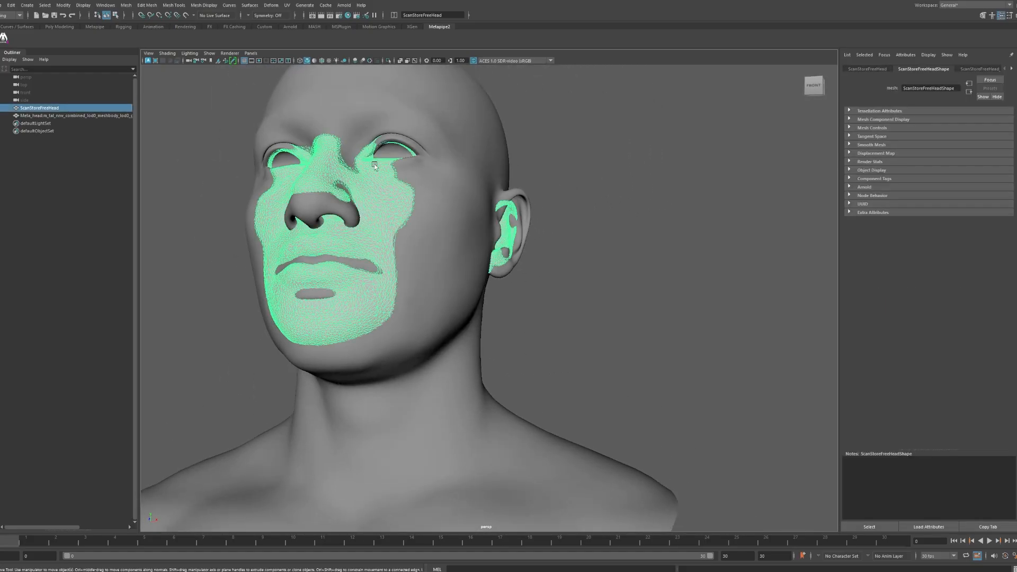
{"action": "scroll", "coordinate": [462, 323], "scroll_direction": "down", "scroll_amount": 5}
{"action": "left_click_drag", "start_coordinate": [462, 323], "coordinate": [397, 329], "text": "alt"}
{"action": "scroll", "coordinate": [580, 332], "scroll_direction": "down", "scroll_amount": 5}
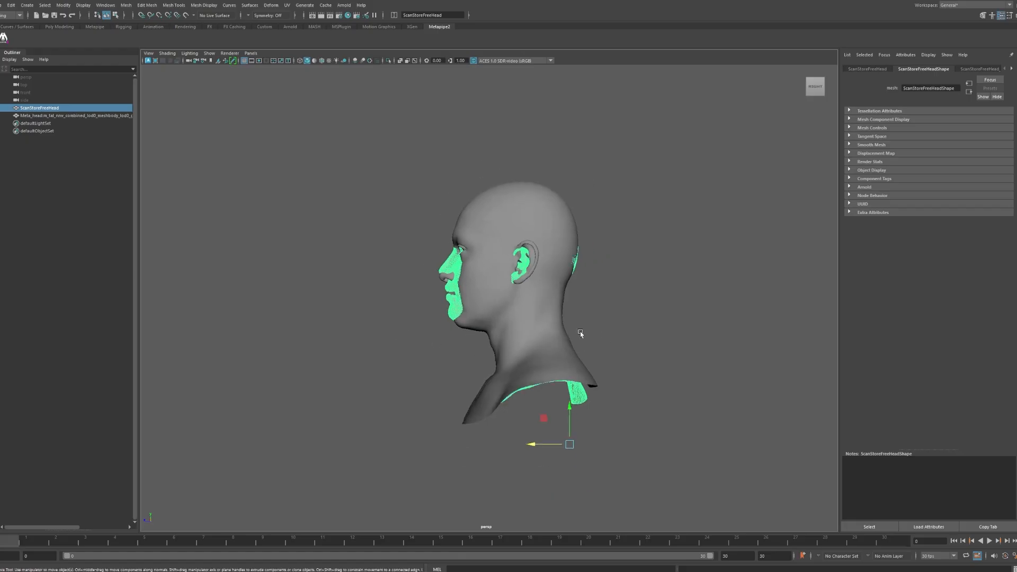
{"action": "left_click_drag", "start_coordinate": [328, 302], "coordinate": [414, 308], "text": "alt"}
{"action": "scroll", "coordinate": [415, 308], "scroll_direction": "up", "scroll_amount": 3}
{"action": "scroll", "coordinate": [415, 308], "scroll_direction": "up", "scroll_amount": 3}
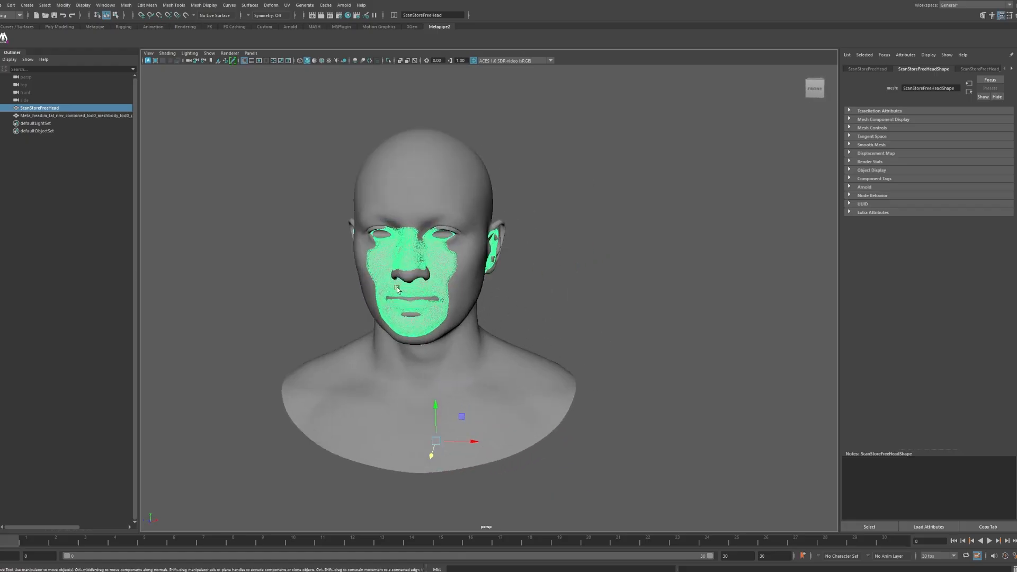
{"action": "scroll", "coordinate": [485, 299], "scroll_direction": "up", "scroll_amount": 2}
{"action": "scroll", "coordinate": [430, 301], "scroll_direction": "up", "scroll_amount": 3}
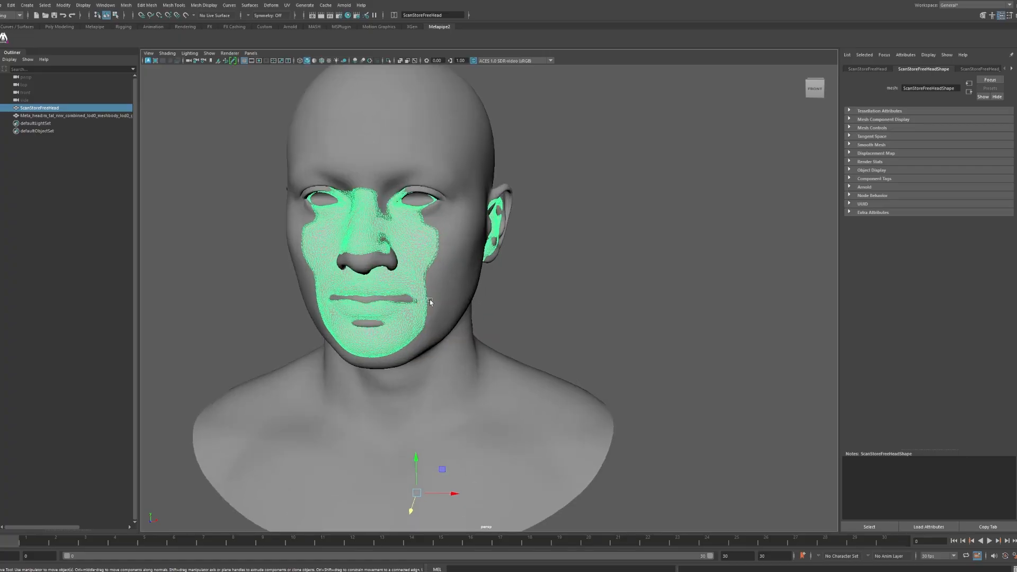
{"action": "left_click_drag", "start_coordinate": [430, 301], "coordinate": [422, 280], "text": "alt"}
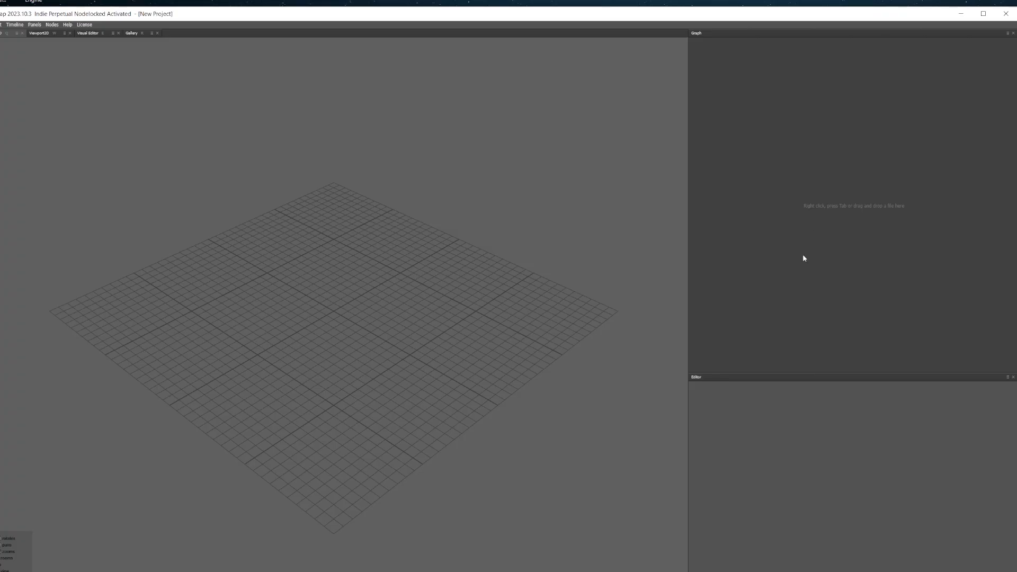
Switch to Wrap and place two LoadGeom nodes in the empty graph
{"action": "right_click", "coordinate": [775, 185]}
{"action": "mouse_move", "coordinate": [816, 200]}
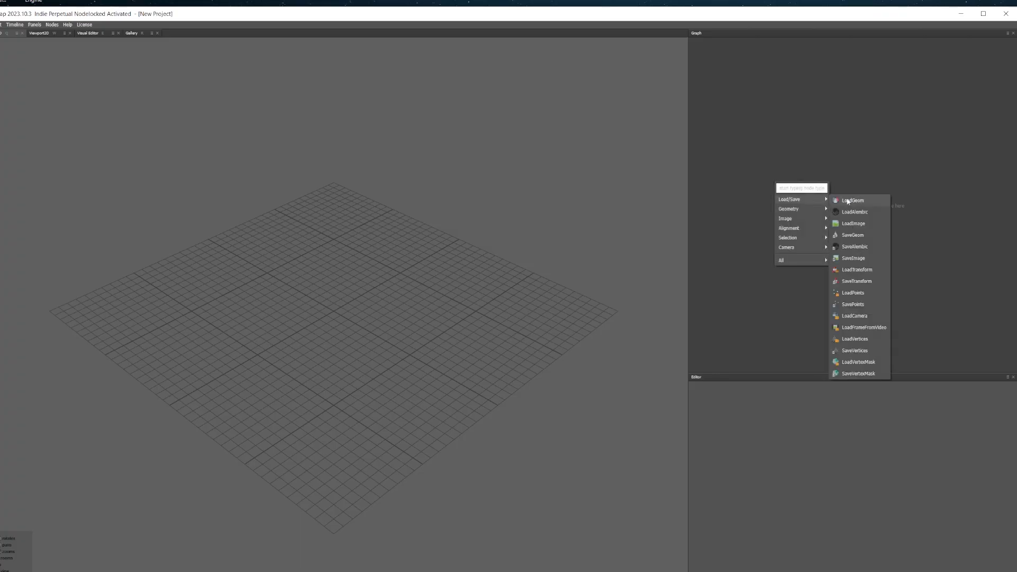
{"action": "left_click", "coordinate": [848, 201]}
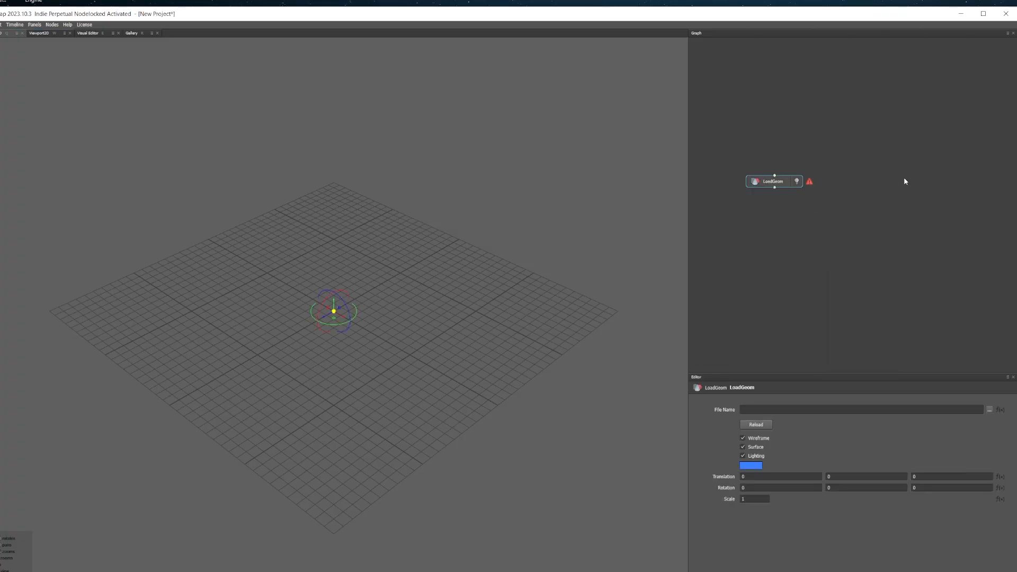
{"action": "key", "text": "ctrl+v"}
{"action": "left_click_drag", "start_coordinate": [906, 177], "coordinate": [904, 183]}
{"action": "left_click", "coordinate": [770, 182]}
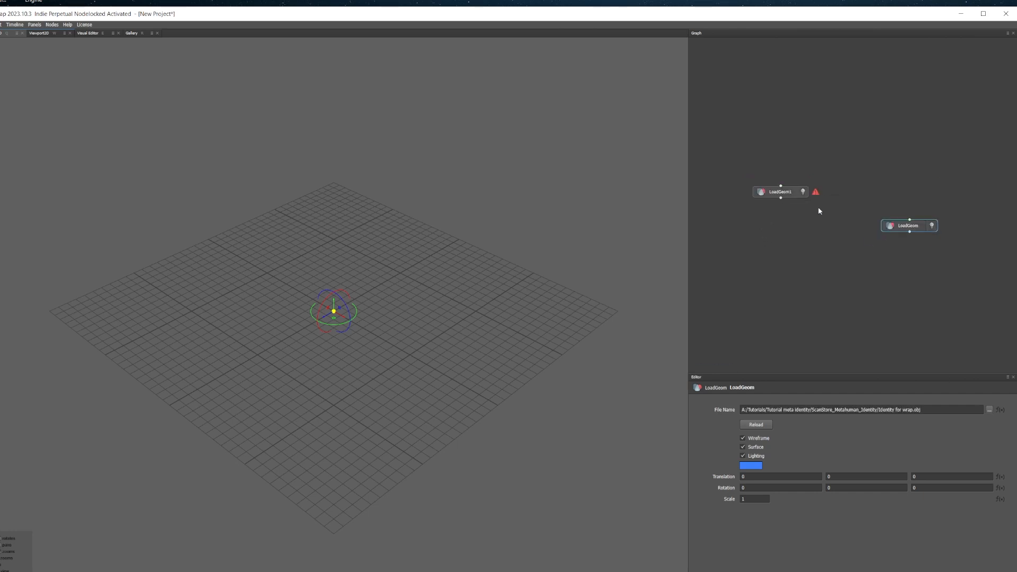
Rename the LoadGeom node that loads Identity for wrap.obj as Sculpt
{"action": "right_click", "coordinate": [904, 225]}
{"action": "left_click", "coordinate": [933, 230]}
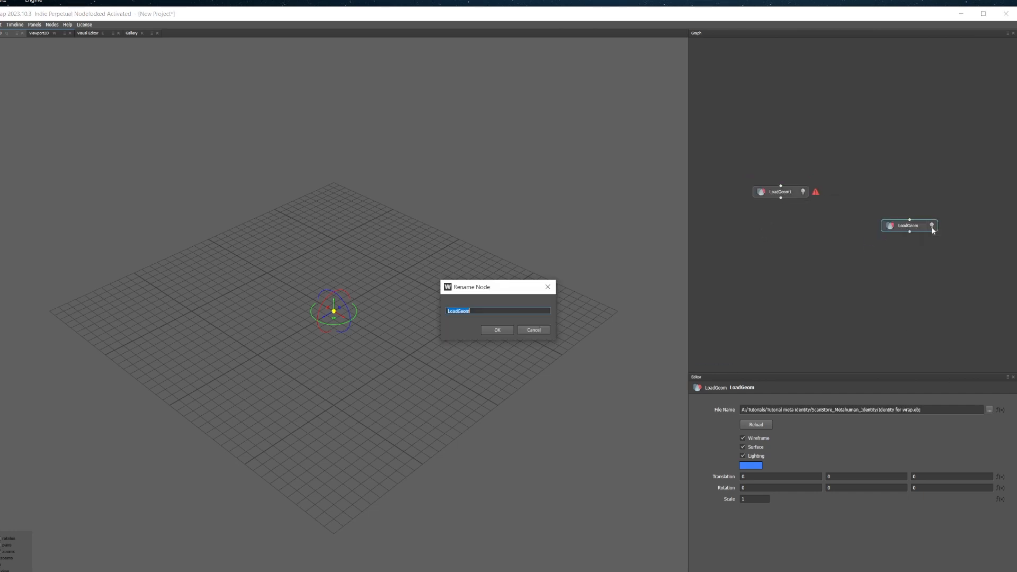
{"action": "type", "text": "Sculpt"}
{"action": "key", "text": "Return"}
Rename the other LoadGeom node as Base and line up the Sculpt node level with it
{"action": "right_click", "coordinate": [780, 191]}
{"action": "left_click", "coordinate": [808, 196]}
{"action": "type", "text": "Base"}
{"action": "key", "text": "Return"}
{"action": "left_click_drag", "start_coordinate": [907, 228], "coordinate": [914, 193]}
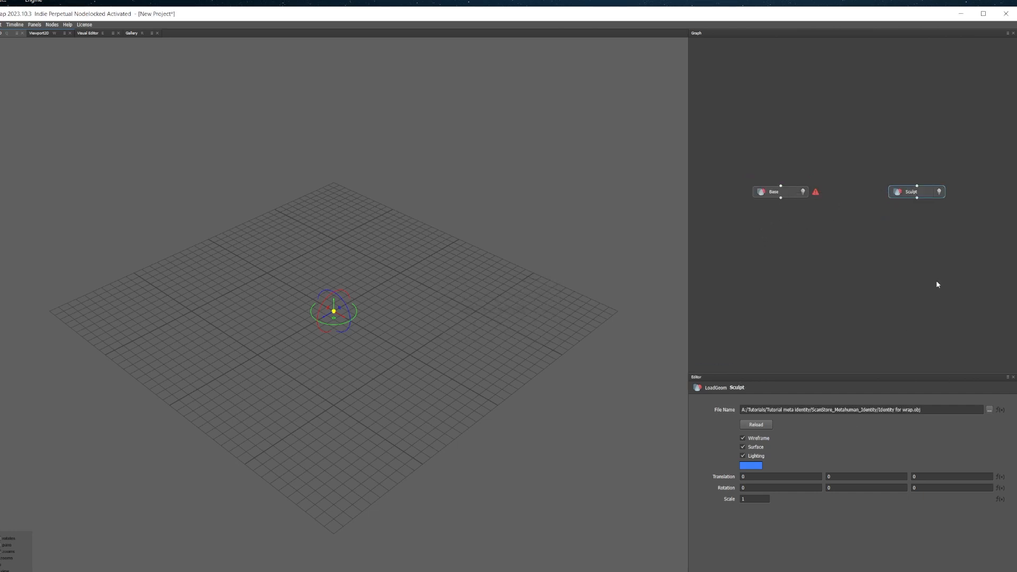
Load Meta_head.obj from the ScanStore_Metahuman_Identity folder into the Base node
{"action": "left_click", "coordinate": [780, 191]}
{"action": "left_click", "coordinate": [989, 409]}
{"action": "left_click", "coordinate": [92, 99]}
{"action": "double_click", "coordinate": [92, 130]}
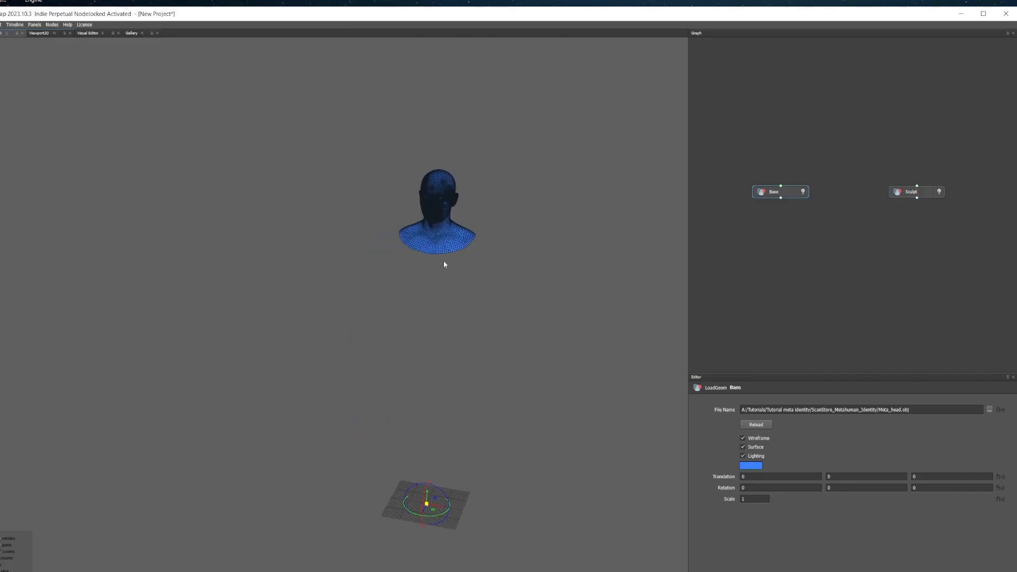
{"action": "left_click_drag", "start_coordinate": [392, 254], "coordinate": [336, 337]}
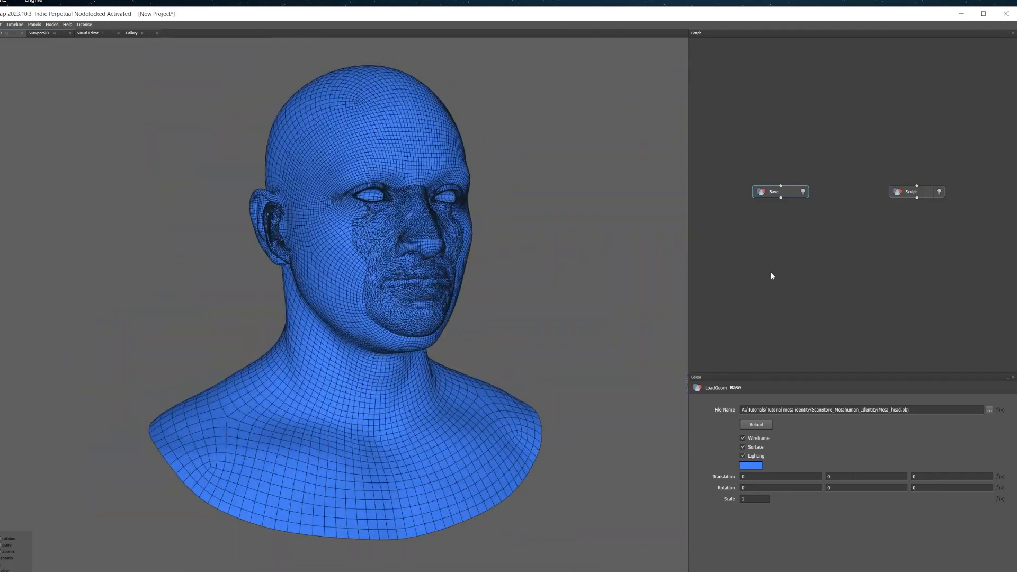
{"action": "scroll", "coordinate": [491, 359], "scroll_direction": "down", "scroll_amount": 3}
Add a SelectPolygons node, connect it to the Base geometry, and open it for visual editing
{"action": "right_click", "coordinate": [752, 266]}
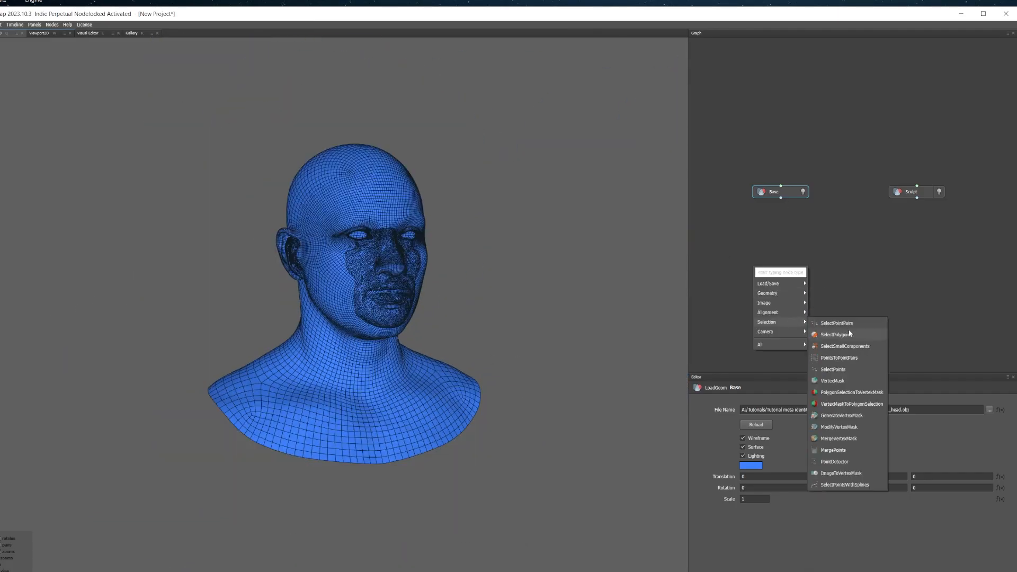
{"action": "left_click", "coordinate": [848, 330]}
{"action": "left_click_drag", "start_coordinate": [749, 266], "coordinate": [840, 255]}
{"action": "left_click", "coordinate": [88, 33]}
Select polygon loops around both eyes of the base head
{"action": "scroll", "coordinate": [427, 227], "scroll_direction": "up", "scroll_amount": 5}
{"action": "middle_click_drag", "start_coordinate": [427, 227], "coordinate": [389, 449], "text": "alt"}
{"action": "scroll", "coordinate": [245, 315], "scroll_direction": "up", "scroll_amount": 4}
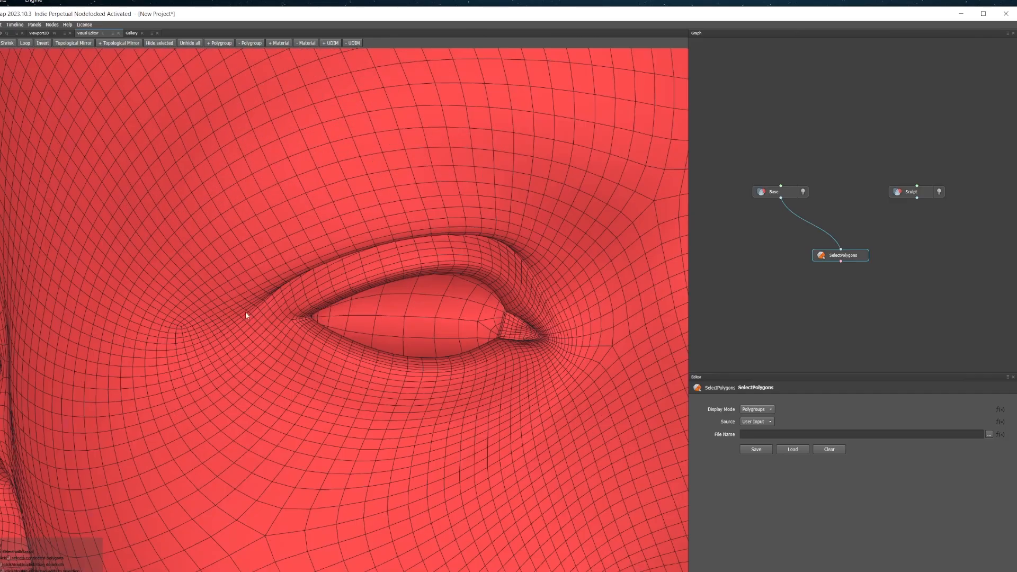
{"action": "double_click", "coordinate": [259, 268]}
{"action": "scroll", "coordinate": [259, 268], "scroll_direction": "down", "scroll_amount": 5}
{"action": "left_click_drag", "start_coordinate": [258, 268], "coordinate": [469, 294], "text": "alt"}
{"action": "scroll", "coordinate": [470, 295], "scroll_direction": "up", "scroll_amount": 6}
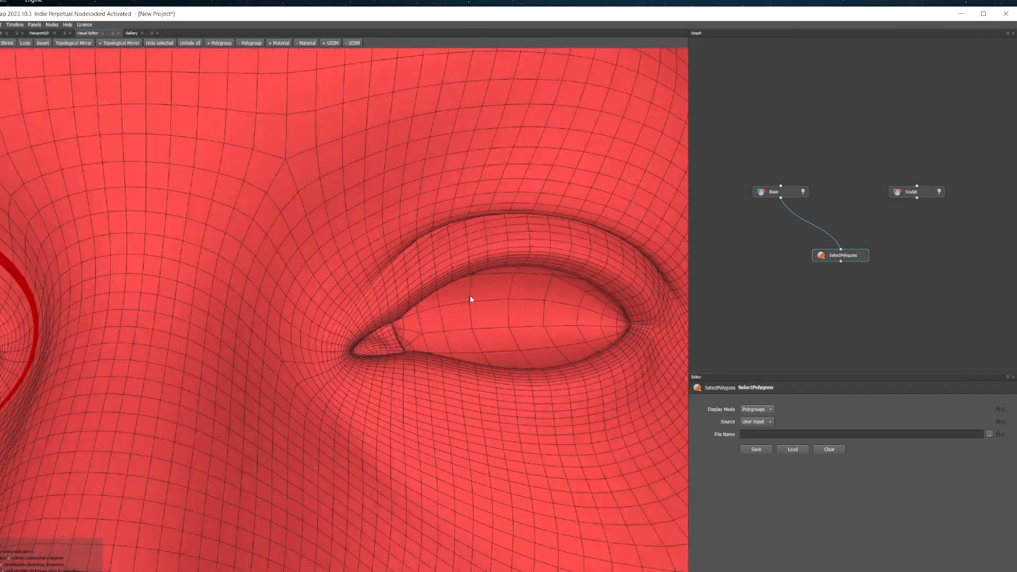
{"action": "double_click", "coordinate": [330, 297], "text": "shift"}
{"action": "scroll", "coordinate": [325, 297], "scroll_direction": "down", "scroll_amount": 6}
{"action": "scroll", "coordinate": [325, 297], "scroll_direction": "up", "scroll_amount": 2}
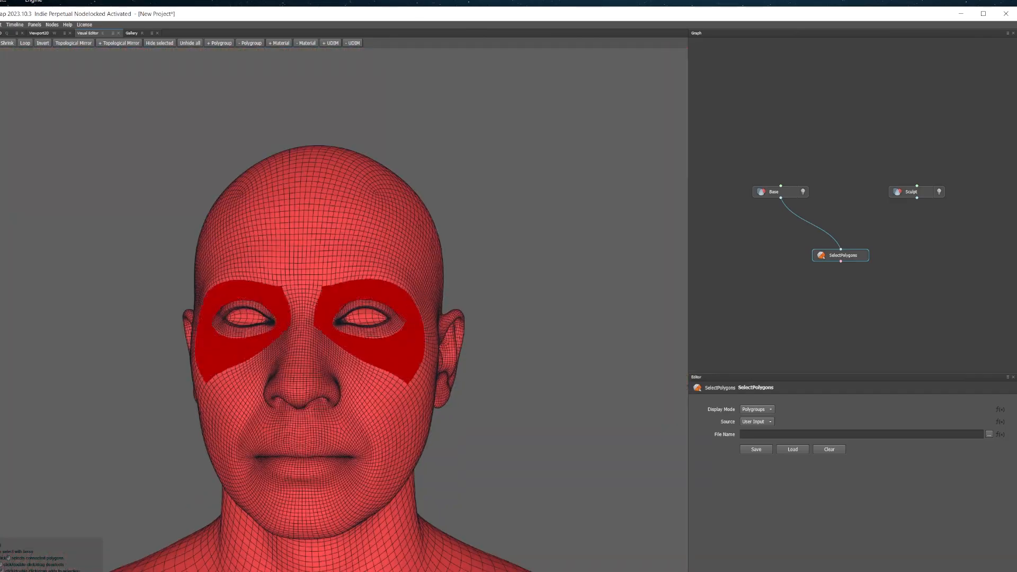
Grow the eye selection outward until both eye areas are completely filled in
{"action": "left_click", "coordinate": [1, 42]}
{"action": "left_click", "coordinate": [1, 43]}
{"action": "left_click", "coordinate": [1, 43]}
{"action": "left_click", "coordinate": [1, 43]}
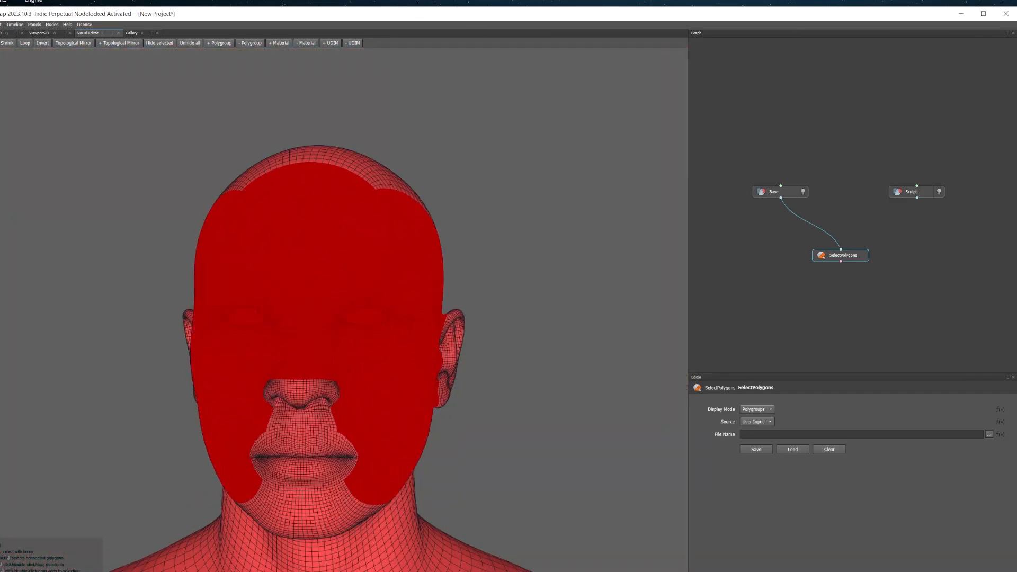
Shrink the filled selection until only the eyes between the lids remain selected
{"action": "left_click", "coordinate": [6, 43]}
{"action": "left_click", "coordinate": [5, 42]}
{"action": "left_click", "coordinate": [5, 43]}
{"action": "left_click", "coordinate": [6, 43]}
{"action": "left_click", "coordinate": [5, 43]}
{"action": "left_click", "coordinate": [5, 43]}
{"action": "left_click", "coordinate": [5, 42]}
{"action": "left_click", "coordinate": [5, 43]}
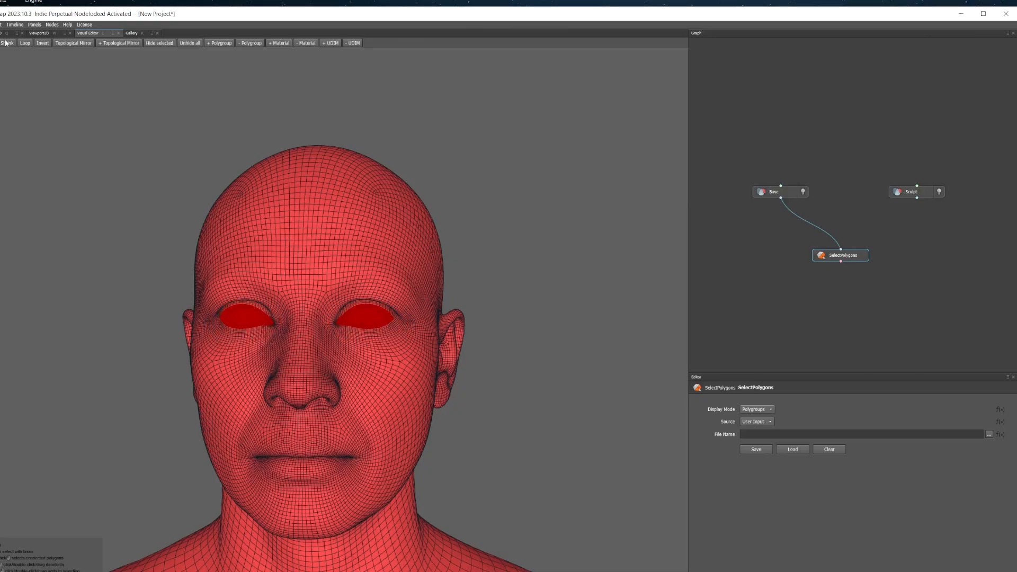
{"action": "left_click", "coordinate": [5, 42]}
Tighten the eye selection to the inner eyelid edges and hide the selected polygons
{"action": "left_click_drag", "start_coordinate": [381, 270], "coordinate": [284, 281], "text": "alt"}
{"action": "scroll", "coordinate": [225, 313], "scroll_direction": "up", "scroll_amount": 8}
{"action": "left_click", "coordinate": [8, 43]}
{"action": "left_click", "coordinate": [9, 43]}
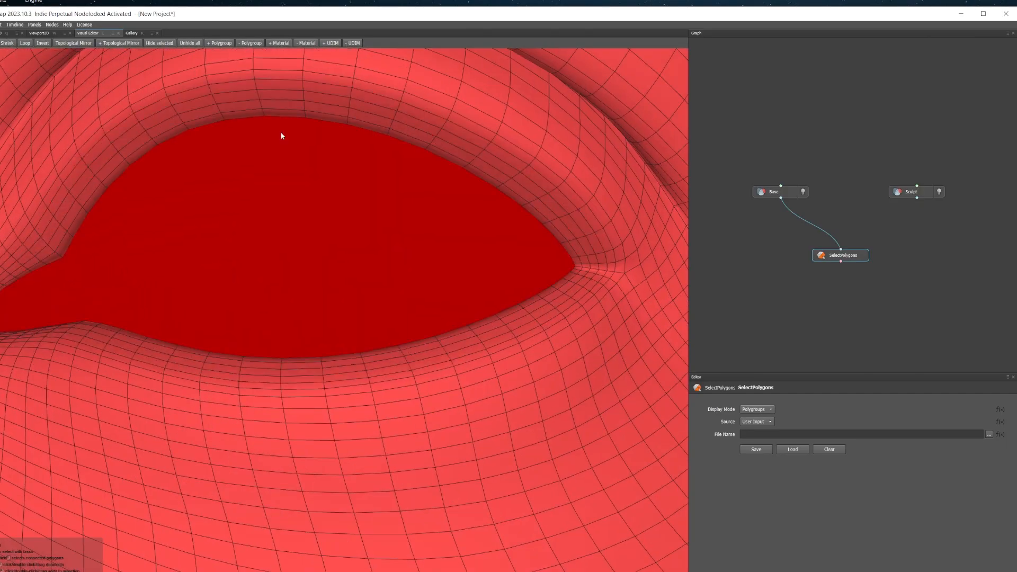
{"action": "scroll", "coordinate": [281, 136], "scroll_direction": "down", "scroll_amount": 6}
{"action": "left_click", "coordinate": [151, 44]}
Select the mouth cavity polygons from inside the head and grow the selection over the lips and lower face
{"action": "scroll", "coordinate": [364, 295], "scroll_direction": "down", "scroll_amount": 3}
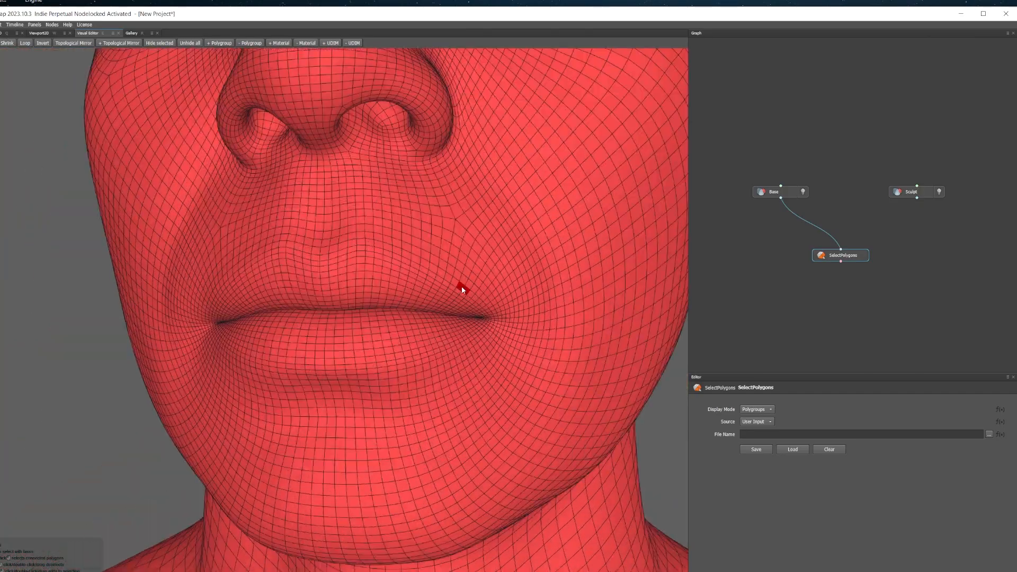
{"action": "key", "text": "l"}
{"action": "key", "text": "plus"}
{"action": "key", "text": "plus"}
{"action": "key", "text": "plus"}
{"action": "key", "text": "plus"}
{"action": "key", "text": "plus"}
{"action": "key", "text": "plus"}
{"action": "key", "text": "plus"}
{"action": "key", "text": "plus"}
{"action": "key", "text": "plus"}
{"action": "key", "text": "plus"}
{"action": "key", "text": "plus"}
{"action": "key", "text": "plus"}
{"action": "scroll", "coordinate": [462, 289], "scroll_direction": "down", "scroll_amount": 6}
{"action": "middle_click_drag", "start_coordinate": [397, 477], "coordinate": [364, 293], "text": "alt"}
{"action": "left_click_drag", "start_coordinate": [364, 293], "coordinate": [352, 275], "text": "alt"}
{"action": "scroll", "coordinate": [351, 275], "scroll_direction": "up", "scroll_amount": 2}
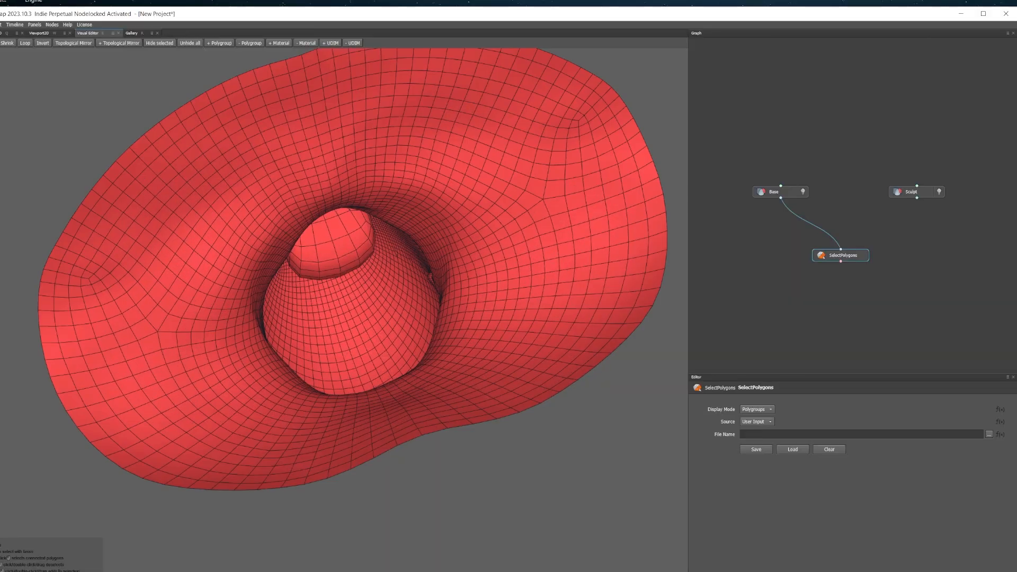
{"action": "double_click", "coordinate": [340, 231]}
{"action": "scroll", "coordinate": [341, 231], "scroll_direction": "down", "scroll_amount": 4}
Shrink the mouth selection until only the polygons inside the lips remain selected
{"action": "left_click", "coordinate": [11, 47]}
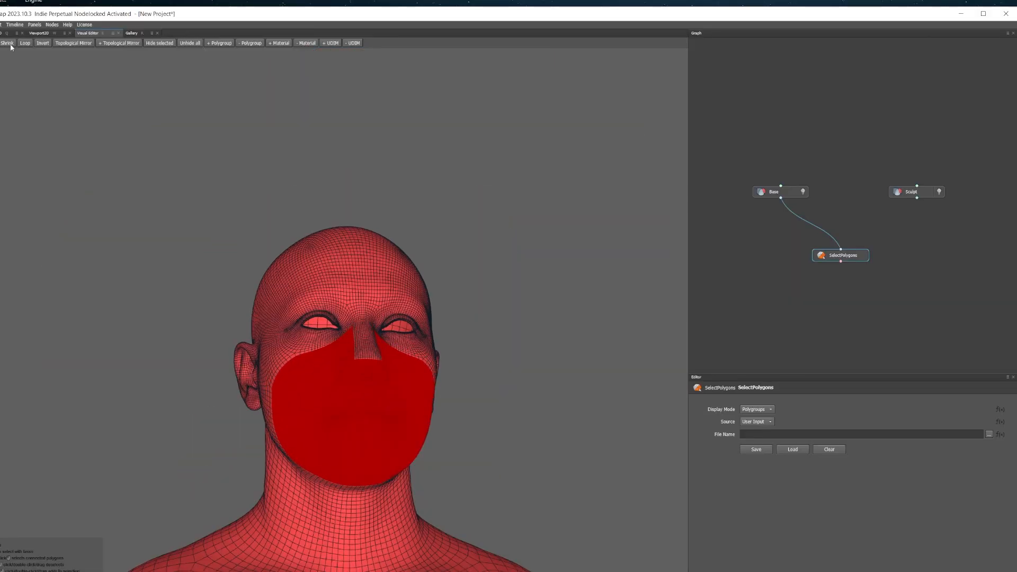
{"action": "left_click", "coordinate": [11, 47]}
{"action": "left_click", "coordinate": [11, 47]}
{"action": "left_click", "coordinate": [11, 47]}
{"action": "left_click", "coordinate": [11, 47]}
{"action": "left_click", "coordinate": [11, 47]}
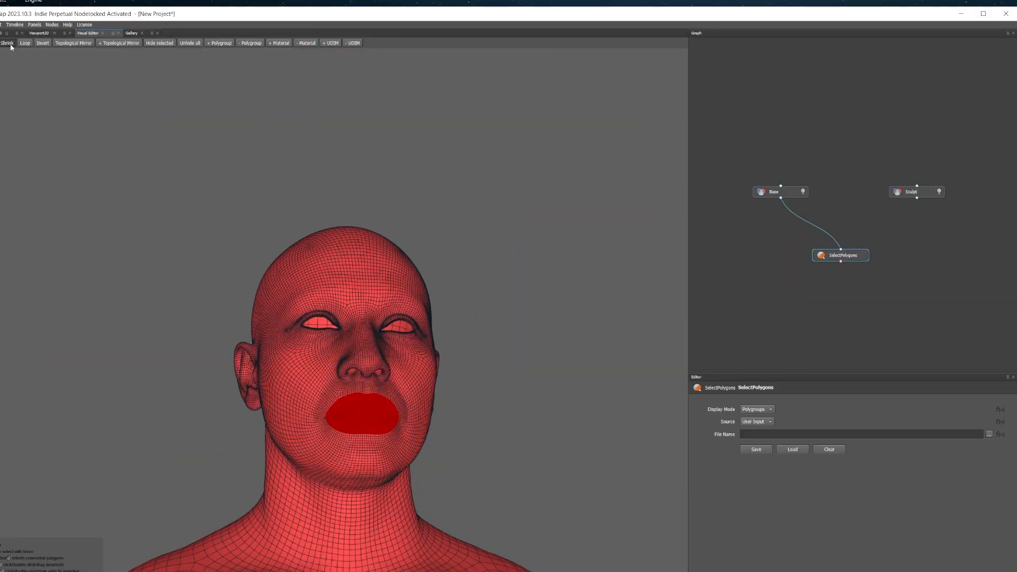
{"action": "left_click", "coordinate": [10, 47]}
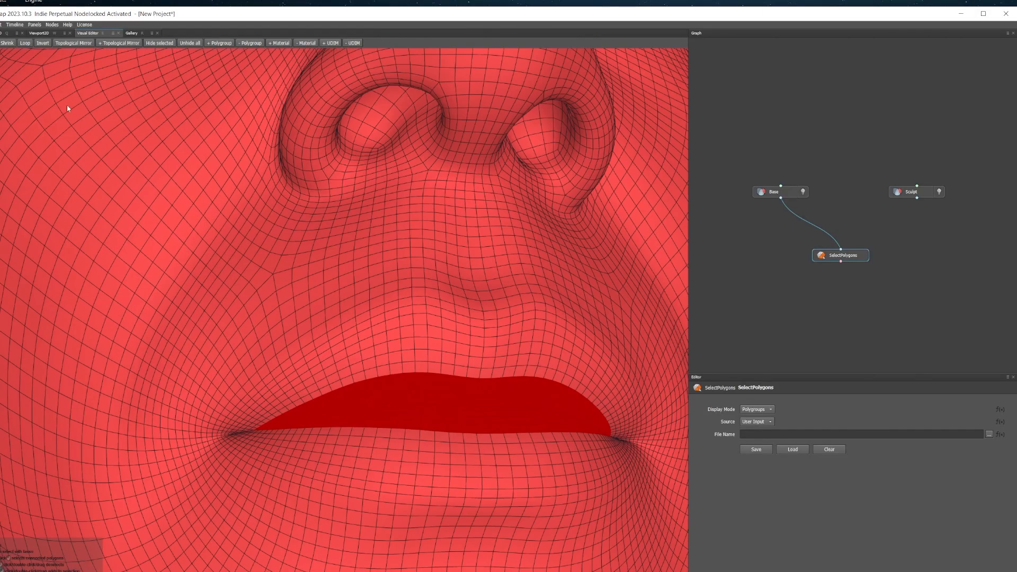
{"action": "left_click", "coordinate": [10, 46]}
{"action": "left_click", "coordinate": [10, 47]}
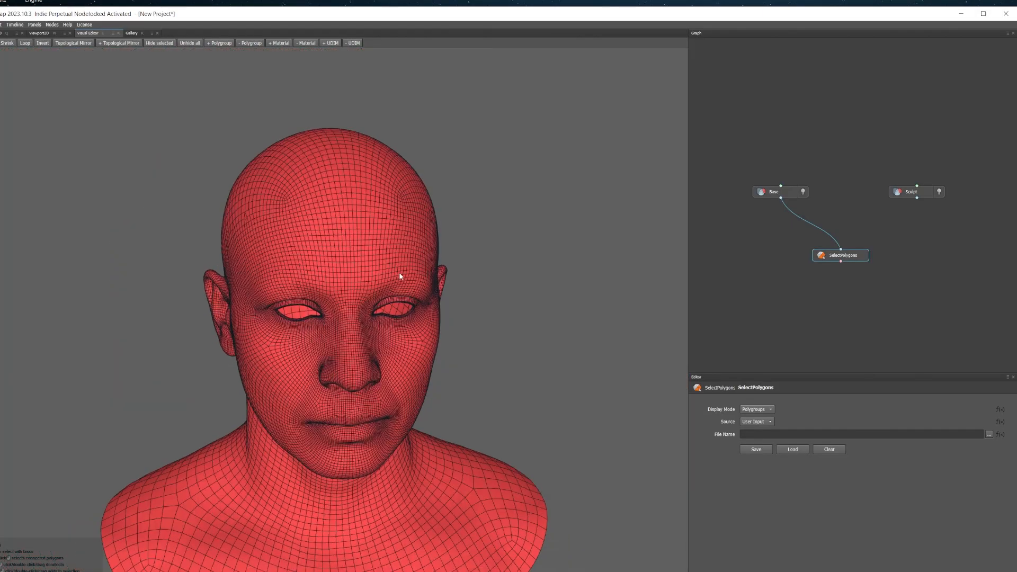
Add a SelectPointPairs node and connect the Base and Sculpt geometries to its two inputs
{"action": "left_click", "coordinate": [792, 286]}
{"action": "right_click", "coordinate": [790, 279]}
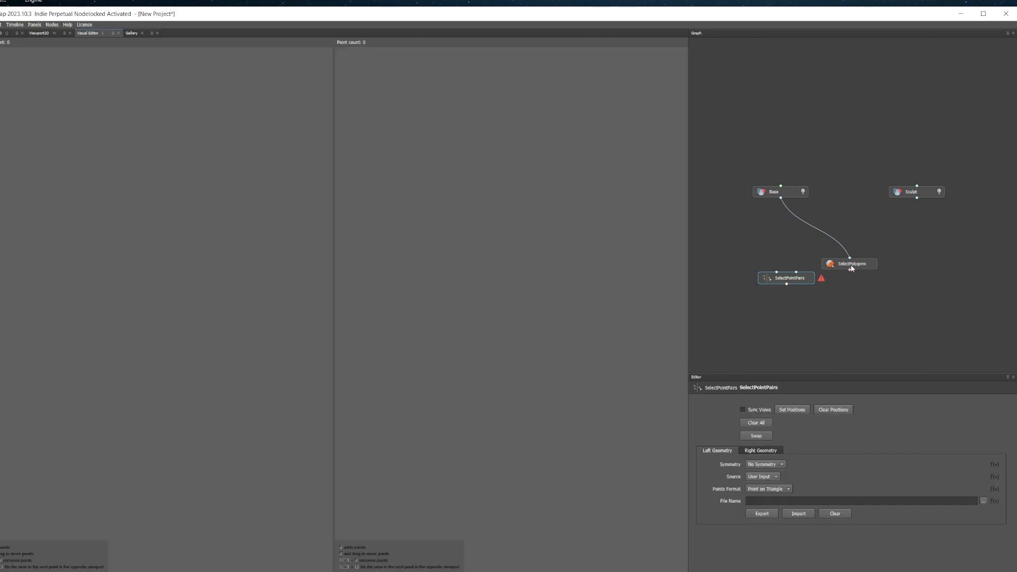
{"action": "left_click_drag", "start_coordinate": [851, 268], "coordinate": [876, 282]}
{"action": "mouse_move", "coordinate": [780, 194]}
{"action": "left_mouse_down"}
{"action": "mouse_move", "coordinate": [822, 212]}
{"action": "mouse_move", "coordinate": [785, 184]}
{"action": "left_mouse_up"}
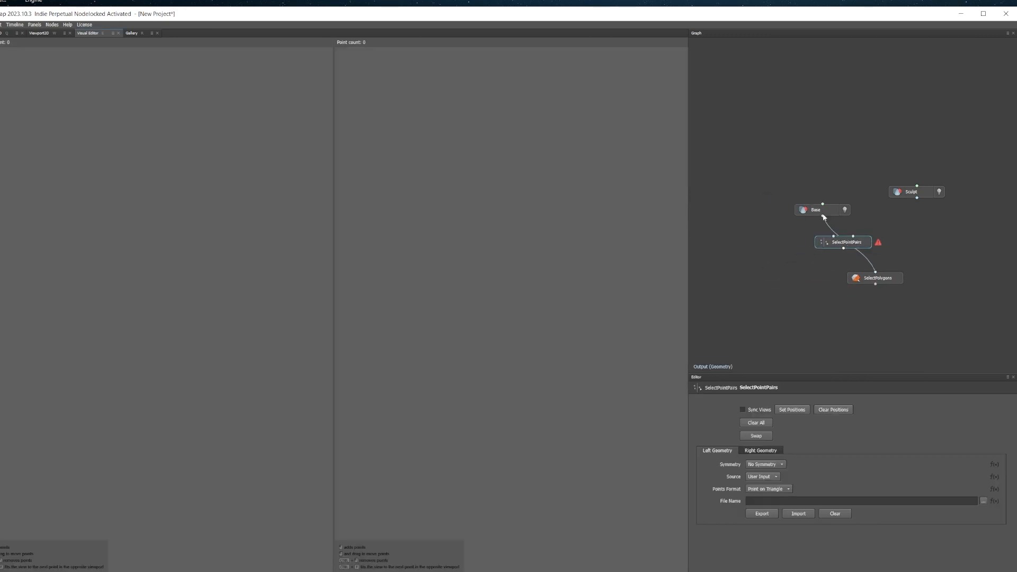
{"action": "left_click_drag", "start_coordinate": [784, 186], "coordinate": [833, 236]}
{"action": "left_click_drag", "start_coordinate": [916, 198], "coordinate": [852, 236]}
{"action": "left_click_drag", "start_coordinate": [860, 245], "coordinate": [809, 261]}
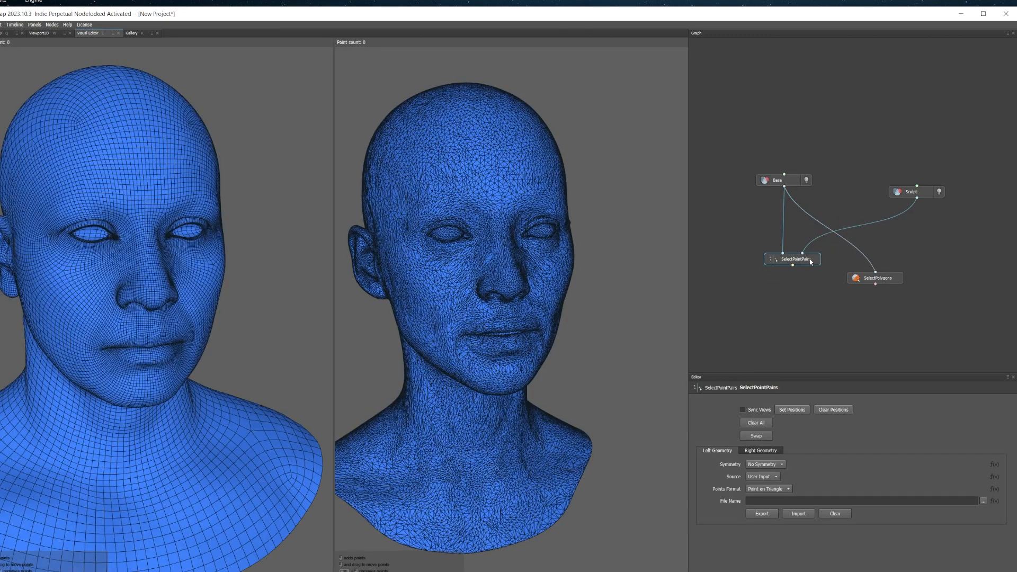
Synchronize the two views and place matching point pairs at the corners and lids of both eyes
{"action": "left_click", "coordinate": [752, 409]}
{"action": "scroll", "coordinate": [498, 249], "scroll_direction": "up", "scroll_amount": 10}
{"action": "left_click", "coordinate": [501, 296]}
{"action": "left_click", "coordinate": [597, 238]}
{"action": "middle_click_drag", "start_coordinate": [596, 237], "coordinate": [573, 231], "text": "alt"}
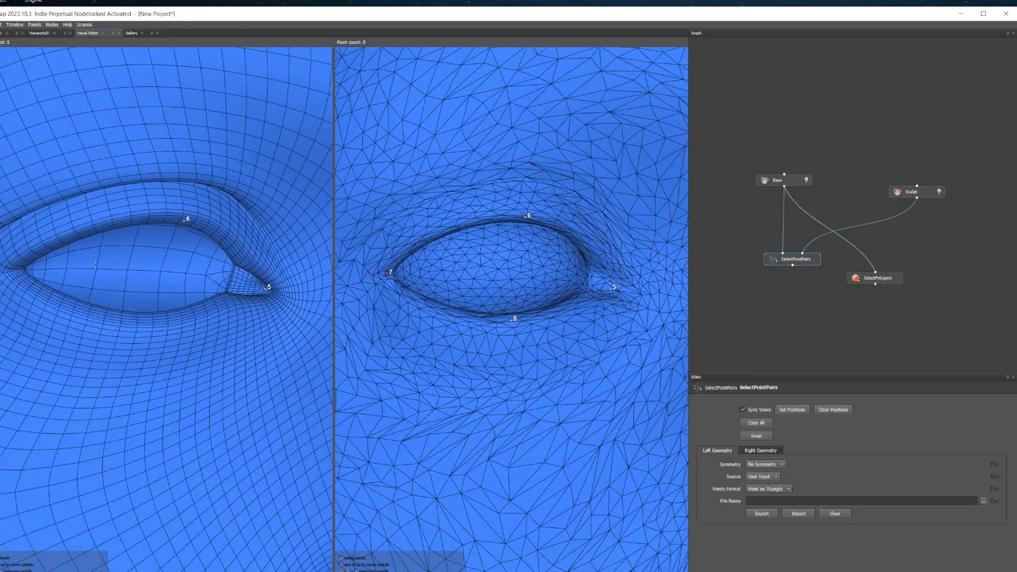
Place matching point pairs around the lips and along the outlines of both ears on the two heads
{"action": "scroll", "coordinate": [498, 309], "scroll_direction": "down", "scroll_amount": 4}
{"action": "middle_click_drag", "start_coordinate": [497, 450], "coordinate": [498, 169], "text": "alt"}
{"action": "scroll", "coordinate": [498, 309], "scroll_direction": "up", "scroll_amount": 2}
{"action": "left_click", "coordinate": [389, 308]}
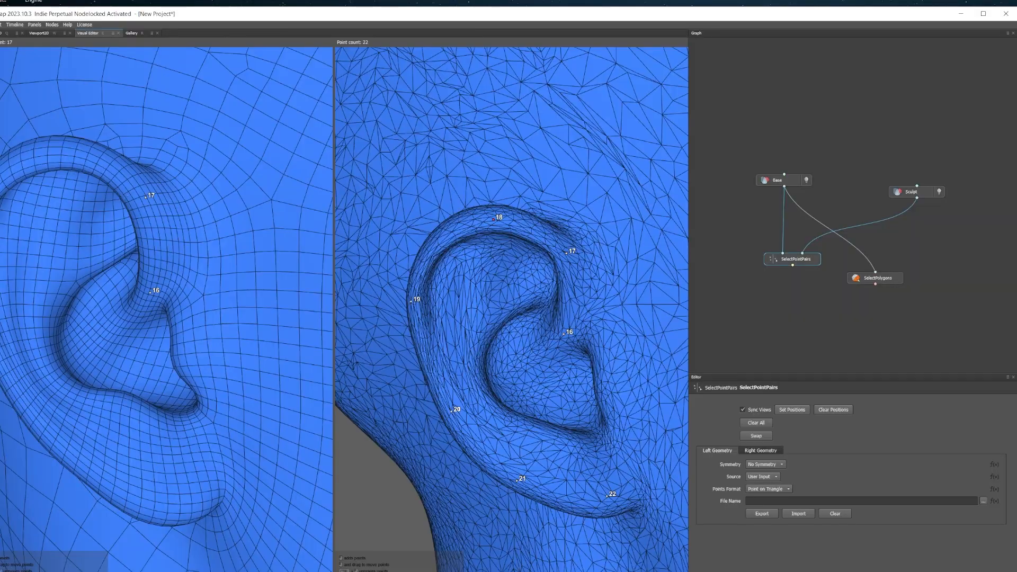
{"action": "left_click", "coordinate": [52, 150]}
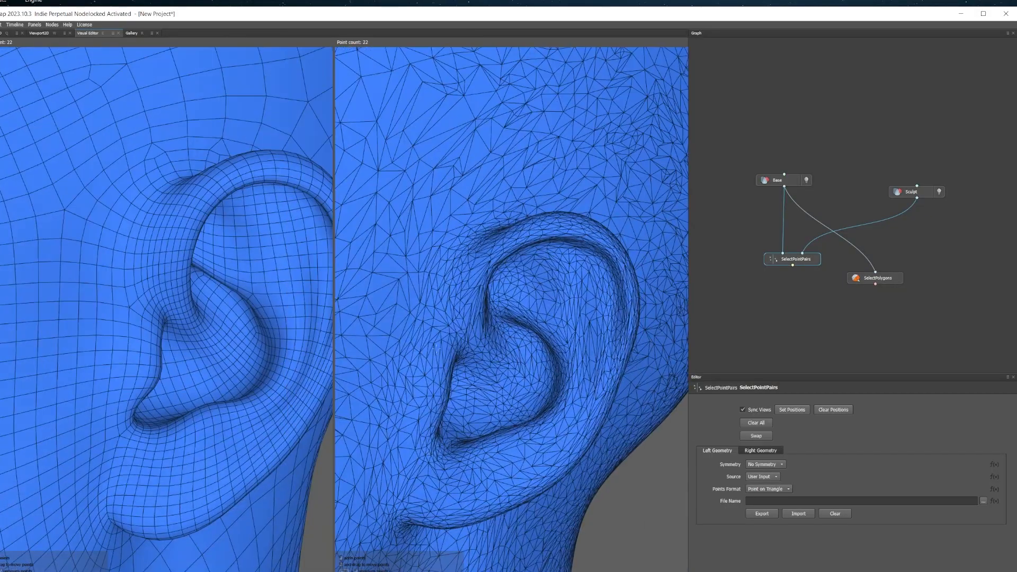
{"action": "left_click", "coordinate": [247, 168]}
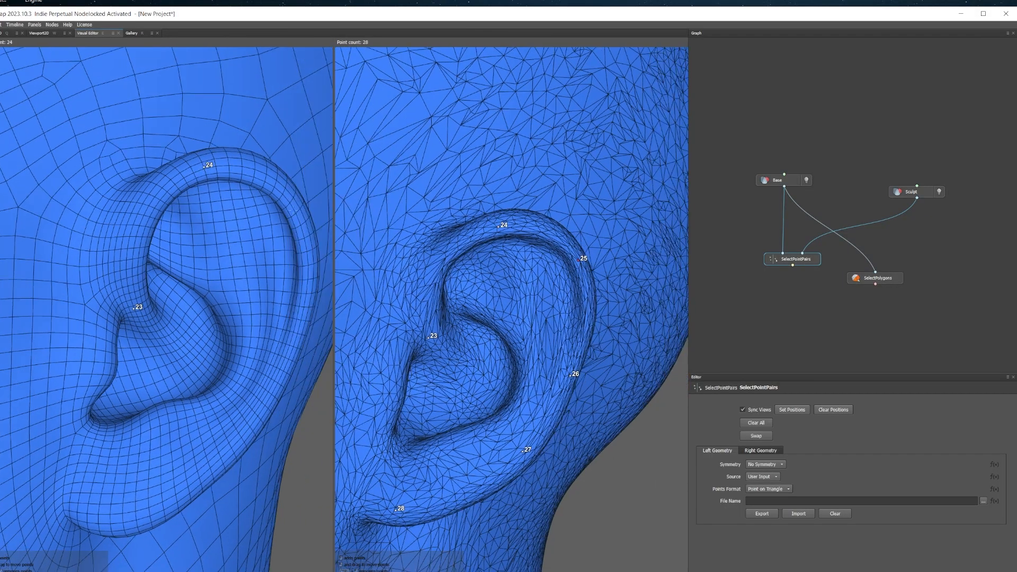
Examine the placement of the point pairs on both heads from several angles
{"action": "scroll", "coordinate": [164, 377], "scroll_direction": "down", "scroll_amount": 8}
{"action": "left_click_drag", "start_coordinate": [164, 378], "coordinate": [223, 403], "text": "alt"}
{"action": "middle_click_drag", "start_coordinate": [223, 403], "coordinate": [222, 318], "text": "alt"}
{"action": "mouse_move", "coordinate": [223, 318]}
{"action": "left_mouse_down", "text": "alt"}
{"action": "mouse_move", "coordinate": [159, 323]}
{"action": "mouse_move", "coordinate": [214, 328]}
{"action": "left_mouse_up", "text": "alt"}
{"action": "scroll", "coordinate": [398, 342], "scroll_direction": "down", "scroll_amount": 3}
{"action": "left_click_drag", "start_coordinate": [397, 342], "coordinate": [503, 342], "text": "alt"}
{"action": "scroll", "coordinate": [503, 342], "scroll_direction": "up", "scroll_amount": 3}
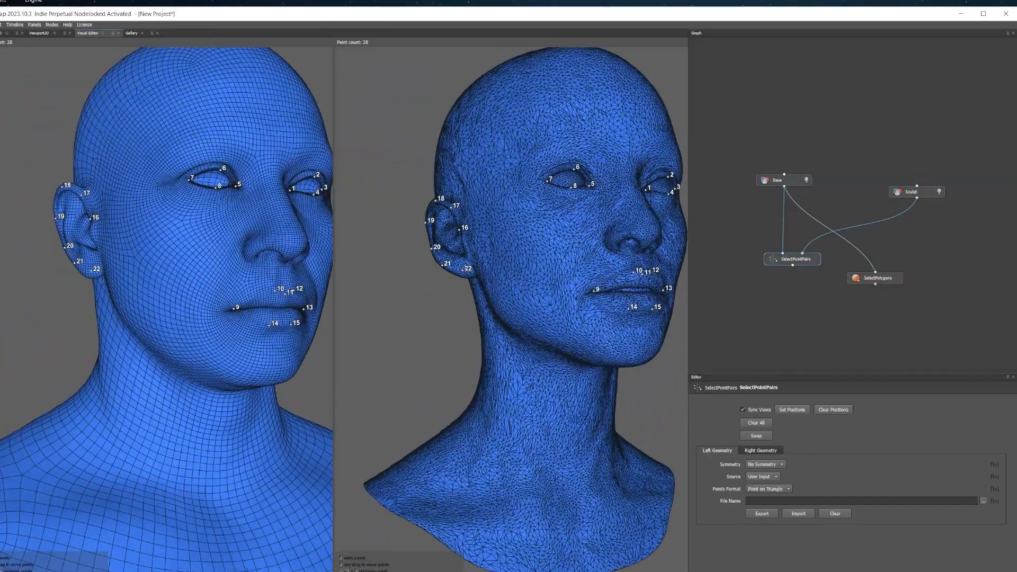
{"action": "middle_click_drag", "start_coordinate": [476, 296], "coordinate": [467, 339], "text": "alt"}
{"action": "left_click_drag", "start_coordinate": [397, 307], "coordinate": [256, 339], "text": "alt"}
{"action": "scroll", "coordinate": [256, 353], "scroll_direction": "down", "scroll_amount": 4}
{"action": "scroll", "coordinate": [256, 352], "scroll_direction": "up", "scroll_amount": 5}
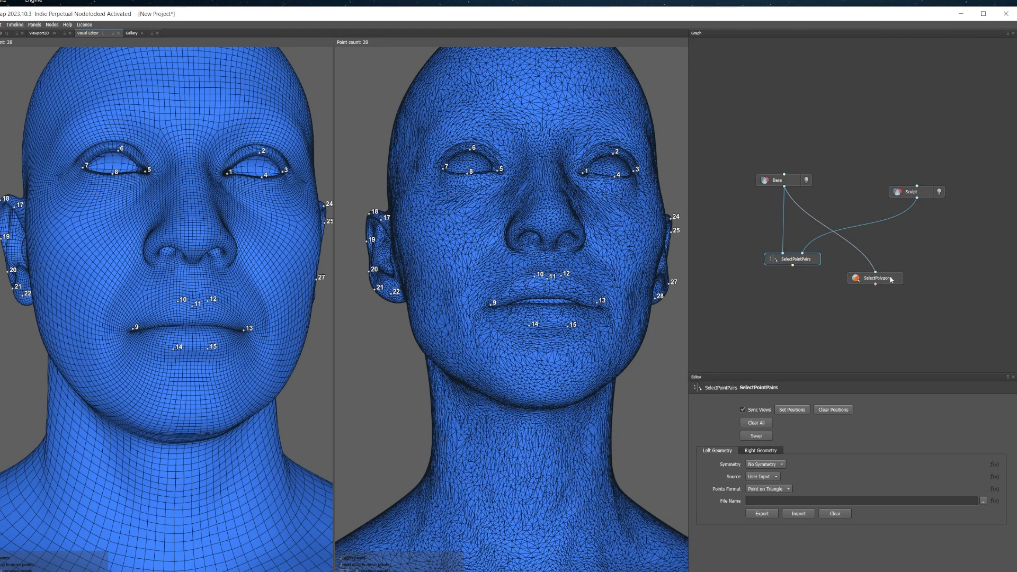
Add a Wrapping node and arrange it beneath the SelectPointPairs and SelectPolygons nodes
{"action": "left_click_drag", "start_coordinate": [891, 280], "coordinate": [896, 254]}
{"action": "right_click", "coordinate": [845, 292]}
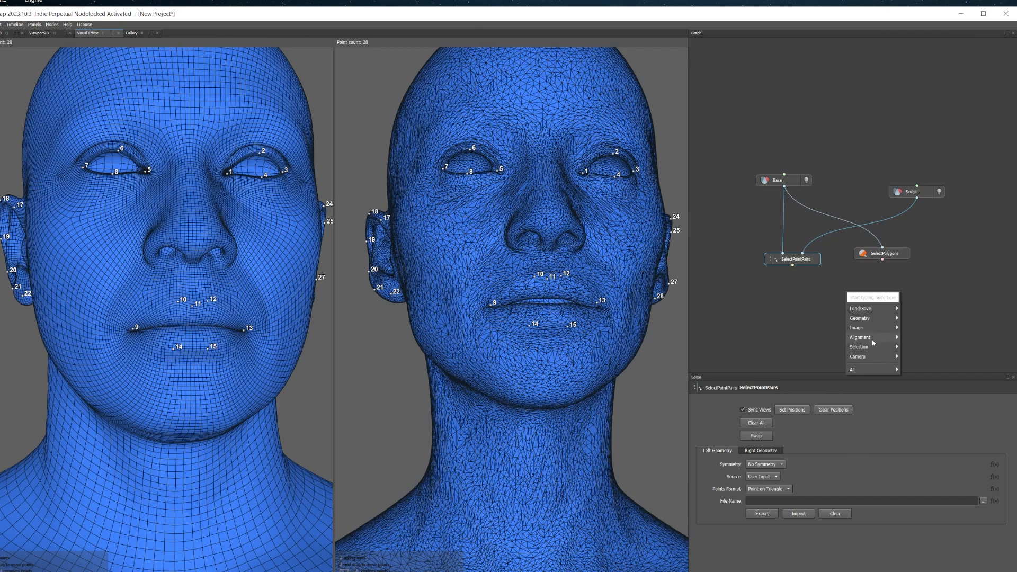
{"action": "mouse_move", "coordinate": [878, 349]}
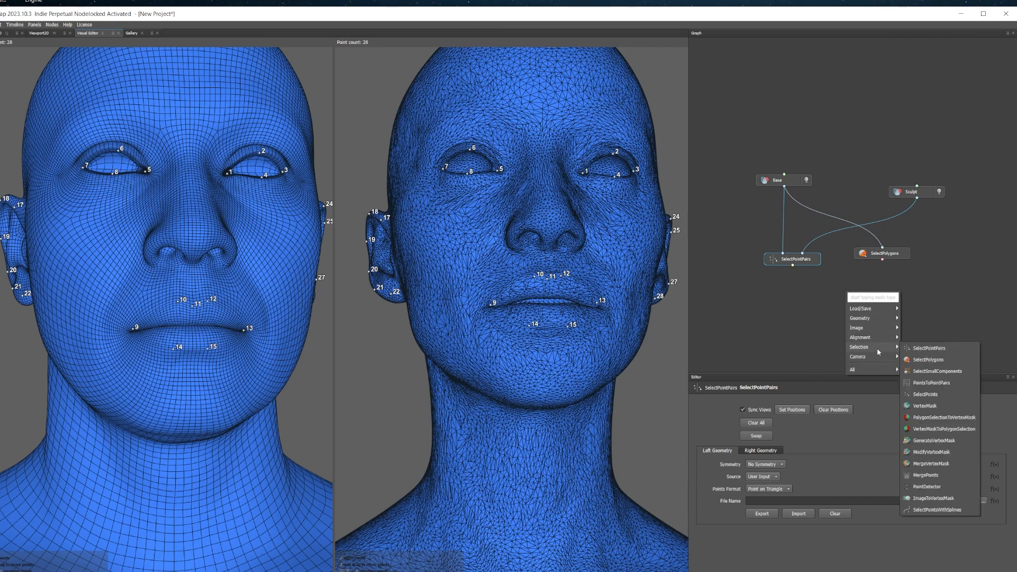
{"action": "left_click", "coordinate": [924, 361]}
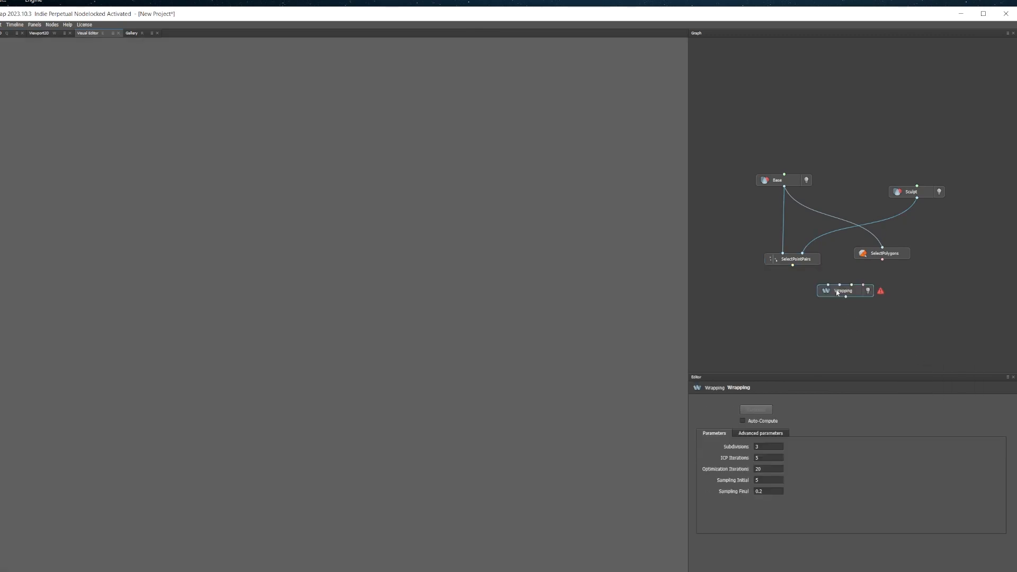
{"action": "left_click_drag", "start_coordinate": [837, 292], "coordinate": [834, 312]}
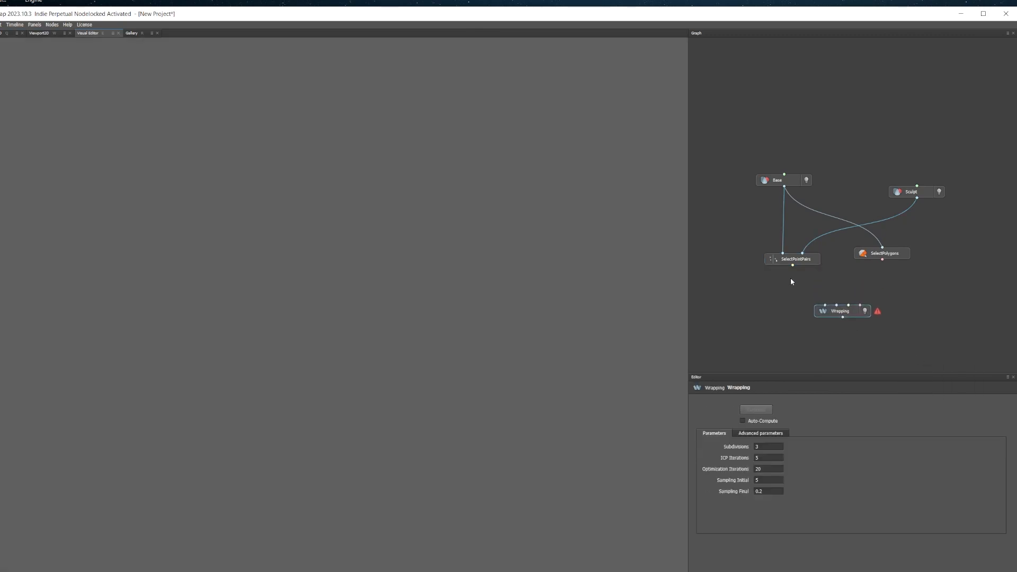
Connect Base, Sculpt, SelectPointPairs and SelectPolygons to the four inputs of the Wrapping node
{"action": "left_click", "coordinate": [824, 313]}
{"action": "left_click_drag", "start_coordinate": [843, 292], "coordinate": [836, 306]}
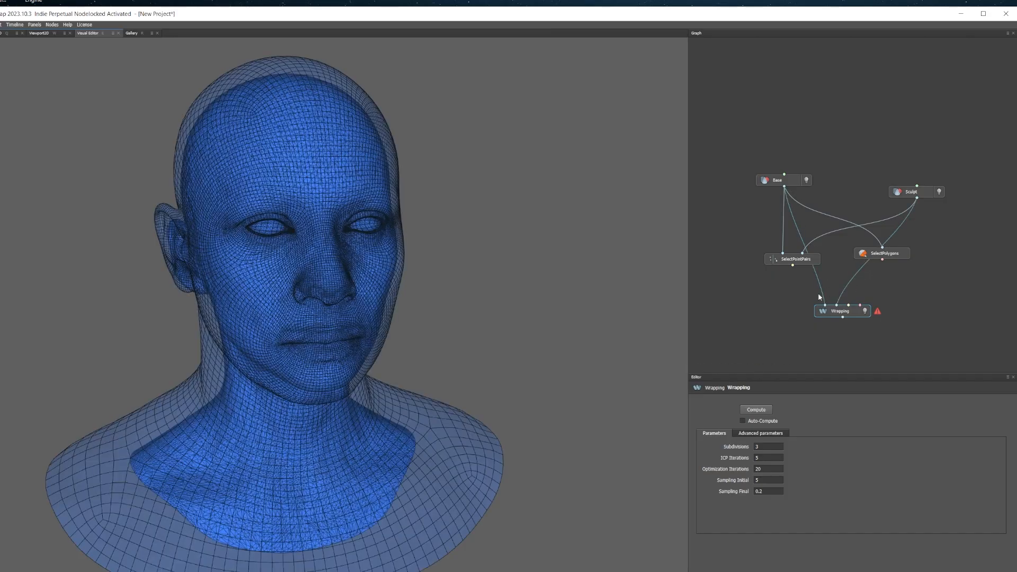
{"action": "left_click_drag", "start_coordinate": [794, 265], "coordinate": [854, 312]}
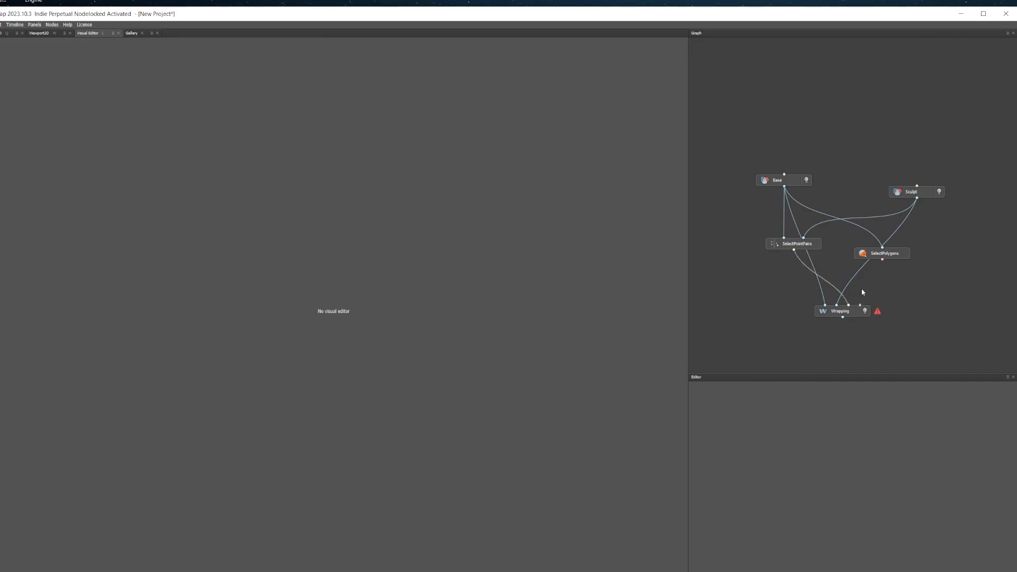
{"action": "left_click", "coordinate": [793, 183]}
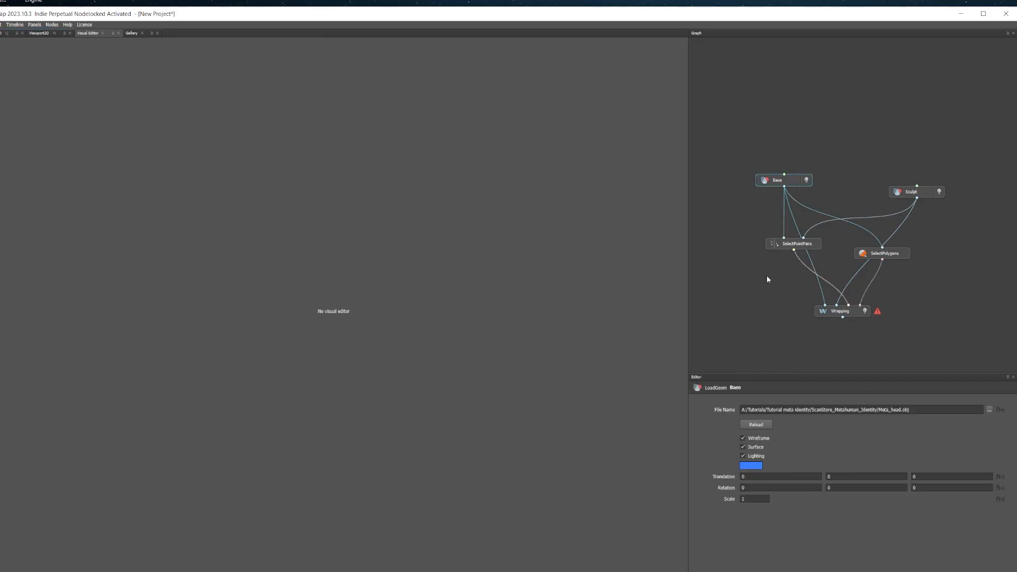
Check the overlaid heads and point pairs of the Wrapping node, and compute the wrap
{"action": "left_click", "coordinate": [827, 316]}
{"action": "left_click_drag", "start_coordinate": [335, 314], "coordinate": [390, 306]}
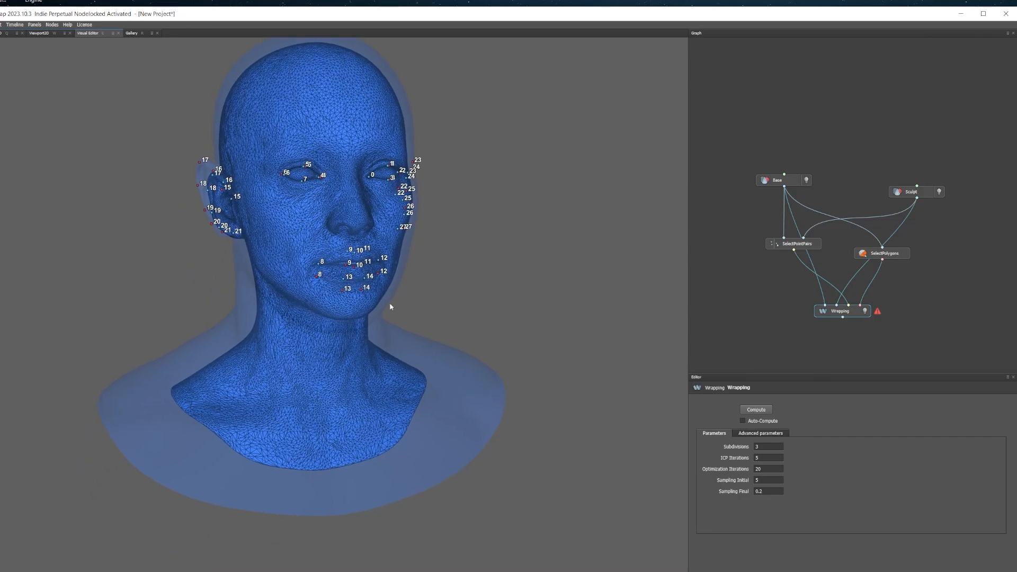
{"action": "right_click_drag", "start_coordinate": [390, 306], "coordinate": [434, 257]}
{"action": "left_click_drag", "start_coordinate": [433, 256], "coordinate": [456, 233]}
{"action": "middle_click_drag", "start_coordinate": [456, 233], "coordinate": [446, 304]}
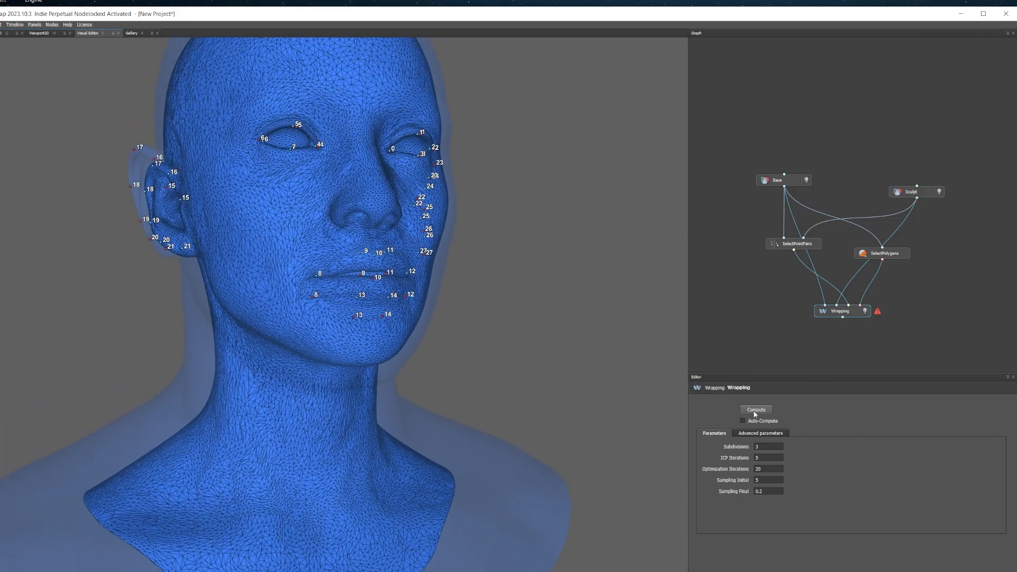
{"action": "left_click", "coordinate": [755, 410]}
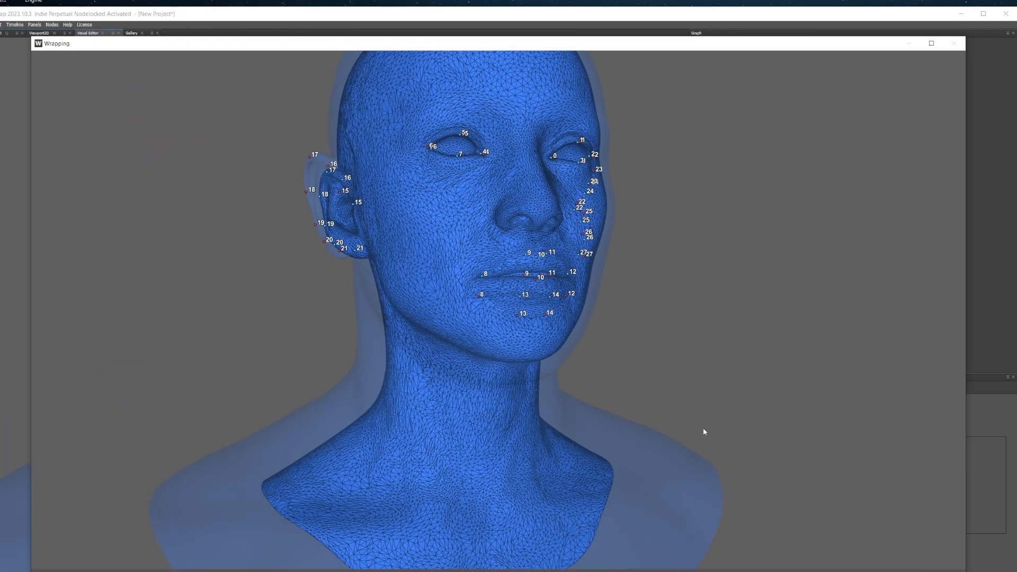
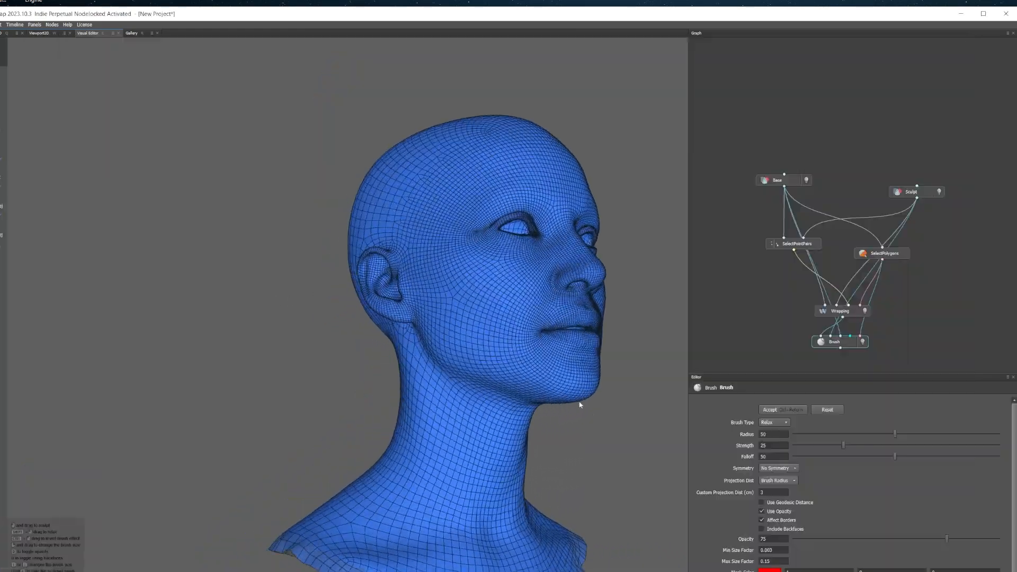
Examine the wrapped head mesh from the front, side and shoulders, and the face up close
{"action": "left_click_drag", "start_coordinate": [583, 405], "coordinate": [513, 420], "text": "alt"}
{"action": "scroll", "coordinate": [511, 429], "scroll_direction": "down", "scroll_amount": 3}
{"action": "middle_click_drag", "start_coordinate": [511, 438], "coordinate": [476, 352], "text": "alt"}
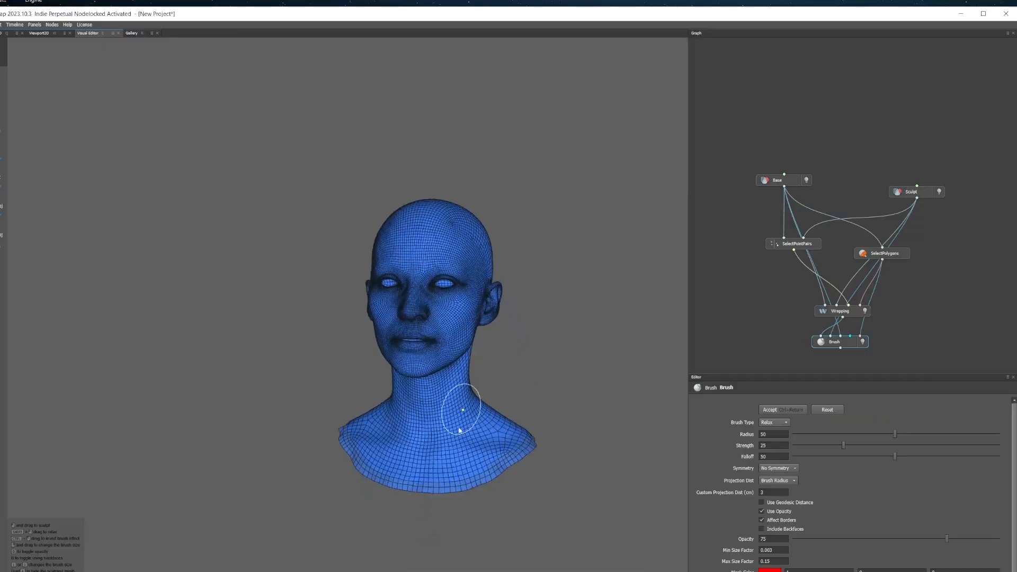
{"action": "scroll", "coordinate": [463, 409], "scroll_direction": "up", "scroll_amount": 3}
{"action": "mouse_move", "coordinate": [452, 502]}
{"action": "left_mouse_down", "text": "alt"}
{"action": "mouse_move", "coordinate": [551, 482]}
{"action": "mouse_move", "coordinate": [527, 495]}
{"action": "left_mouse_up", "text": "alt"}
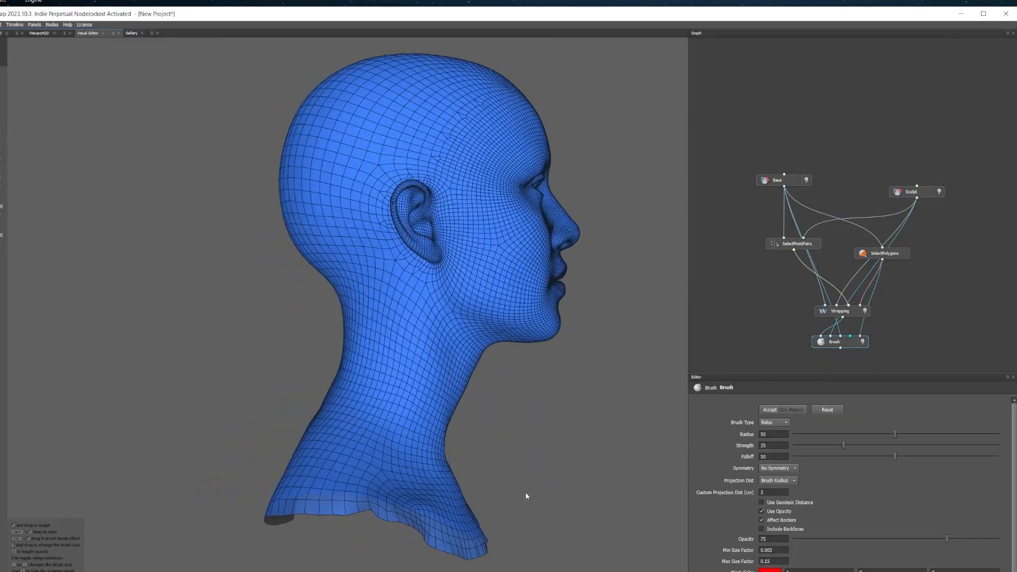
{"action": "mouse_move", "coordinate": [436, 415]}
{"action": "left_mouse_down", "text": "alt"}
{"action": "mouse_move", "coordinate": [320, 420]}
{"action": "mouse_move", "coordinate": [311, 433]}
{"action": "mouse_move", "coordinate": [350, 423]}
{"action": "left_mouse_up", "text": "alt"}
{"action": "scroll", "coordinate": [440, 303], "scroll_direction": "up", "scroll_amount": 3}
{"action": "middle_click_drag", "start_coordinate": [454, 332], "coordinate": [425, 413], "text": "alt"}
{"action": "scroll", "coordinate": [424, 413], "scroll_direction": "down", "scroll_amount": 3}
{"action": "mouse_move", "coordinate": [515, 419]}
{"action": "left_mouse_down", "text": "alt"}
{"action": "mouse_move", "coordinate": [441, 411]}
{"action": "mouse_move", "coordinate": [465, 431]}
{"action": "mouse_move", "coordinate": [521, 411]}
{"action": "left_mouse_up", "text": "alt"}
{"action": "middle_click_drag", "start_coordinate": [578, 386], "coordinate": [388, 449], "text": "alt"}
{"action": "scroll", "coordinate": [388, 450], "scroll_direction": "up", "scroll_amount": 3}
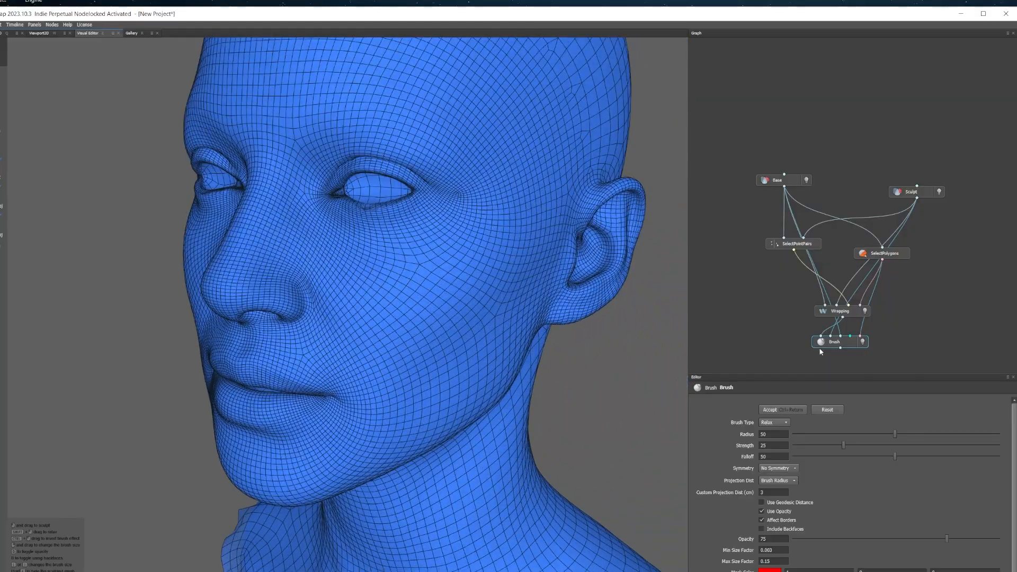
Separate the Brush node from beneath the Wrapping node and reduce the brush radius to 17 over the eye
{"action": "left_click_drag", "start_coordinate": [834, 346], "coordinate": [884, 347]}
{"action": "scroll", "coordinate": [415, 211], "scroll_direction": "up", "scroll_amount": 5}
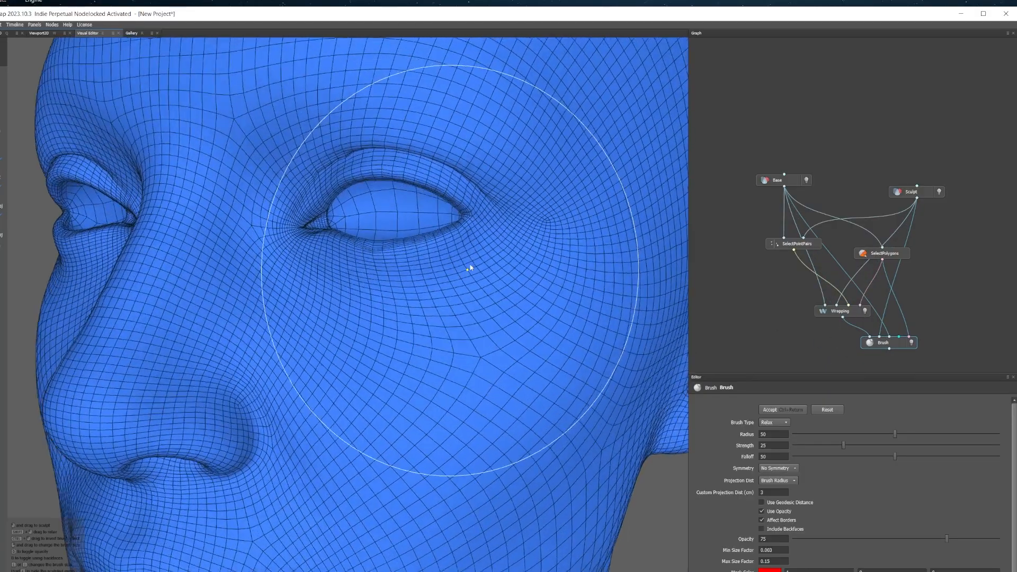
{"action": "left_click_drag", "start_coordinate": [470, 267], "coordinate": [474, 240], "text": "alt"}
{"action": "scroll", "coordinate": [412, 229], "scroll_direction": "up", "scroll_amount": 2}
{"action": "key", "text": "bracketleft"}
{"action": "key", "text": "bracketleft"}
{"action": "key", "text": "bracketleft"}
{"action": "key", "text": "bracketleft"}
{"action": "key", "text": "bracketleft"}
{"action": "key", "text": "bracketleft"}
{"action": "key", "text": "bracketleft"}
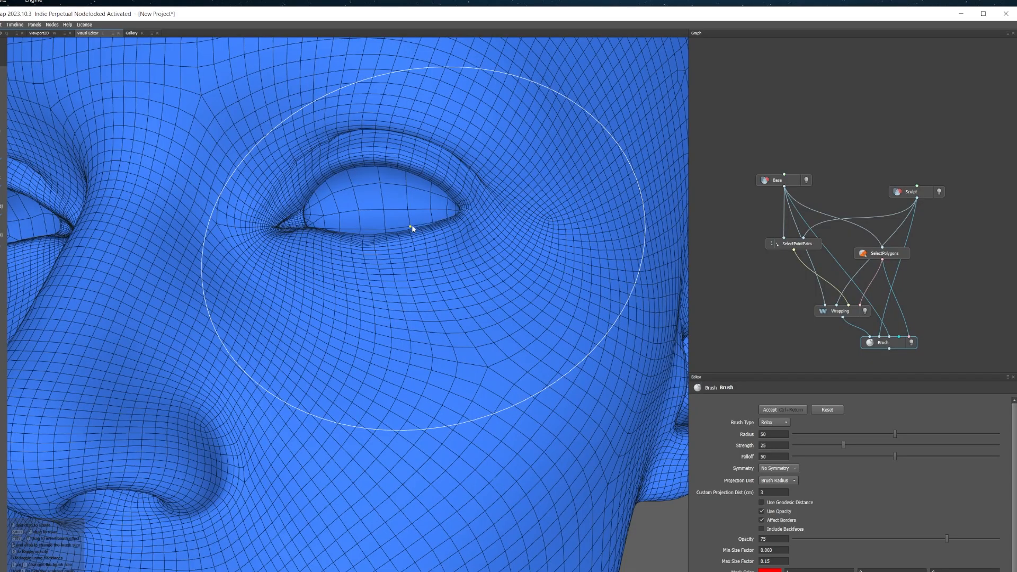
{"action": "key", "text": "bracketleft"}
{"action": "key", "text": "bracketleft"}
{"action": "key", "text": "bracketleft"}
{"action": "key", "text": "bracketleft"}
{"action": "key", "text": "bracketleft"}
{"action": "key", "text": "bracketleft"}
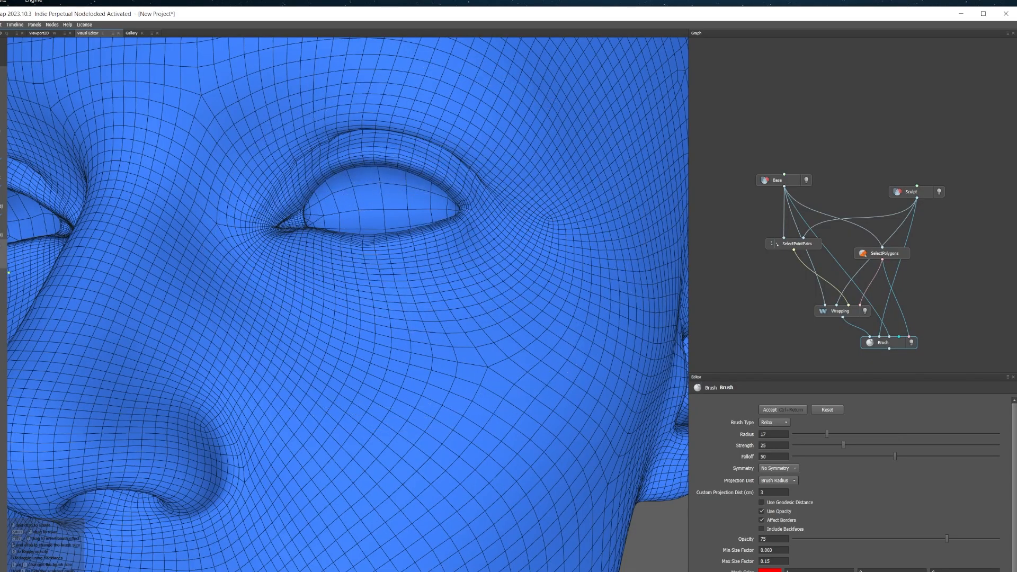
Switch the brush type to Clone and reduce its radius to 8
{"action": "left_click", "coordinate": [3, 254]}
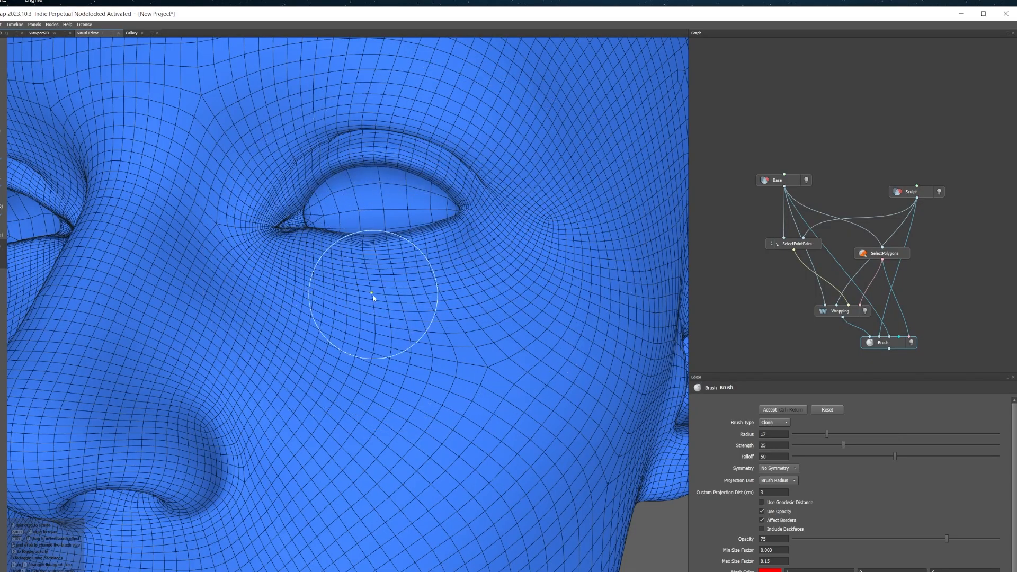
{"action": "key", "text": "bracketleft"}
{"action": "key", "text": "bracketleft"}
{"action": "key", "text": "bracketleft"}
{"action": "key", "text": "bracketleft"}
{"action": "key", "text": "bracketleft"}
{"action": "key", "text": "bracketleft"}
{"action": "key", "text": "bracketleft"}
{"action": "key", "text": "bracketleft"}
{"action": "key", "text": "bracketleft"}
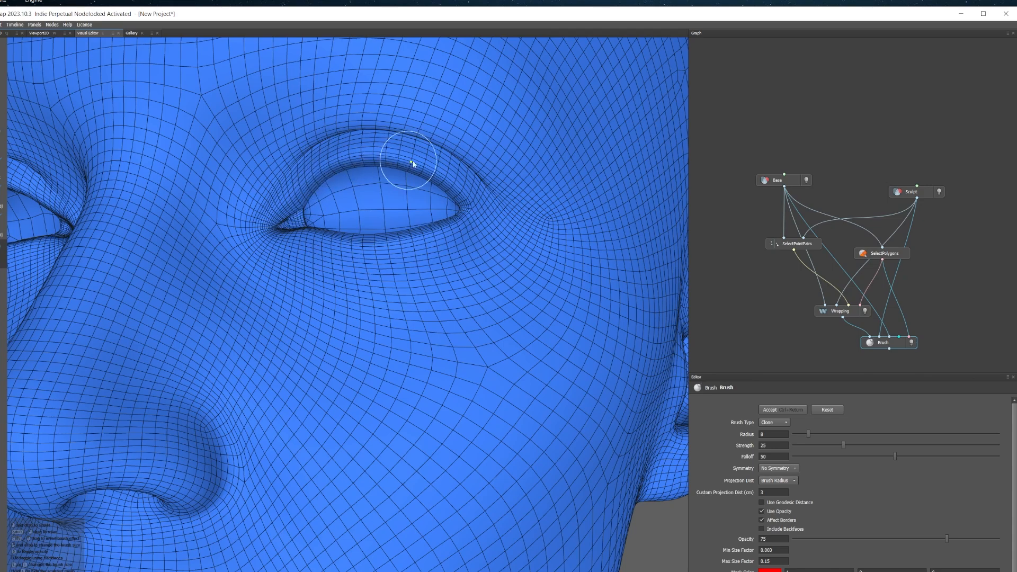
Touch up the face mesh with the Clone brush and check the lids and corners of the eyes
{"action": "scroll", "coordinate": [310, 375], "scroll_direction": "down", "scroll_amount": 5}
{"action": "middle_click_drag", "start_coordinate": [238, 466], "coordinate": [350, 324]}
{"action": "scroll", "coordinate": [350, 324], "scroll_direction": "up", "scroll_amount": 8}
{"action": "mouse_move", "coordinate": [539, 436]}
{"action": "left_mouse_down"}
{"action": "mouse_move", "coordinate": [514, 370]}
{"action": "mouse_move", "coordinate": [526, 375]}
{"action": "mouse_move", "coordinate": [462, 372]}
{"action": "left_mouse_up"}
{"action": "scroll", "coordinate": [222, 341], "scroll_direction": "down", "scroll_amount": 3}
{"action": "left_click_drag", "start_coordinate": [106, 365], "coordinate": [471, 243], "text": "alt"}
{"action": "scroll", "coordinate": [471, 243], "scroll_direction": "down", "scroll_amount": 5}
{"action": "middle_click_drag", "start_coordinate": [250, 119], "coordinate": [349, 270], "text": "alt"}
{"action": "scroll", "coordinate": [349, 270], "scroll_direction": "up", "scroll_amount": 4}
{"action": "left_click_drag", "start_coordinate": [441, 215], "coordinate": [482, 332], "text": "alt"}
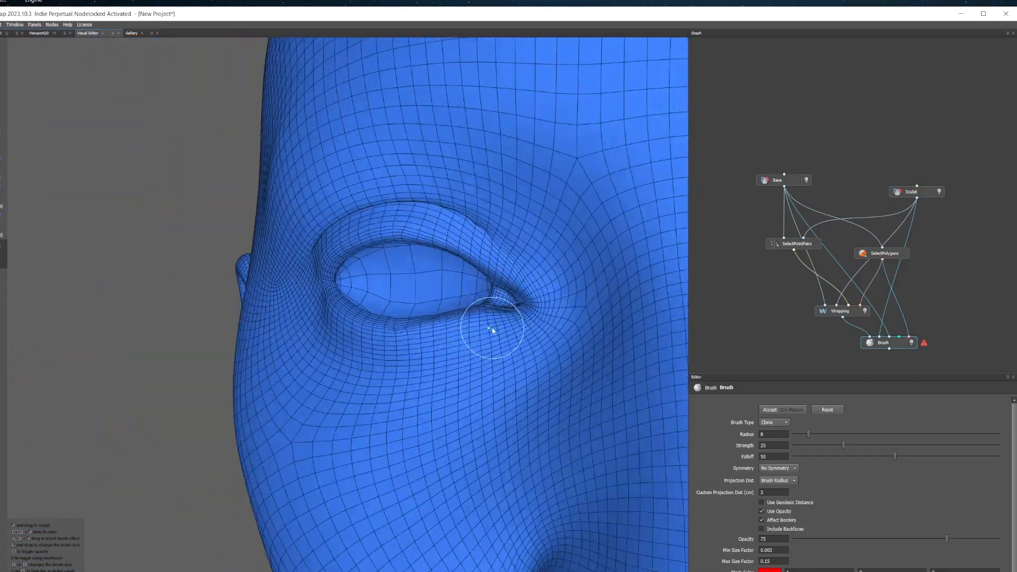
{"action": "scroll", "coordinate": [413, 323], "scroll_direction": "up", "scroll_amount": 2}
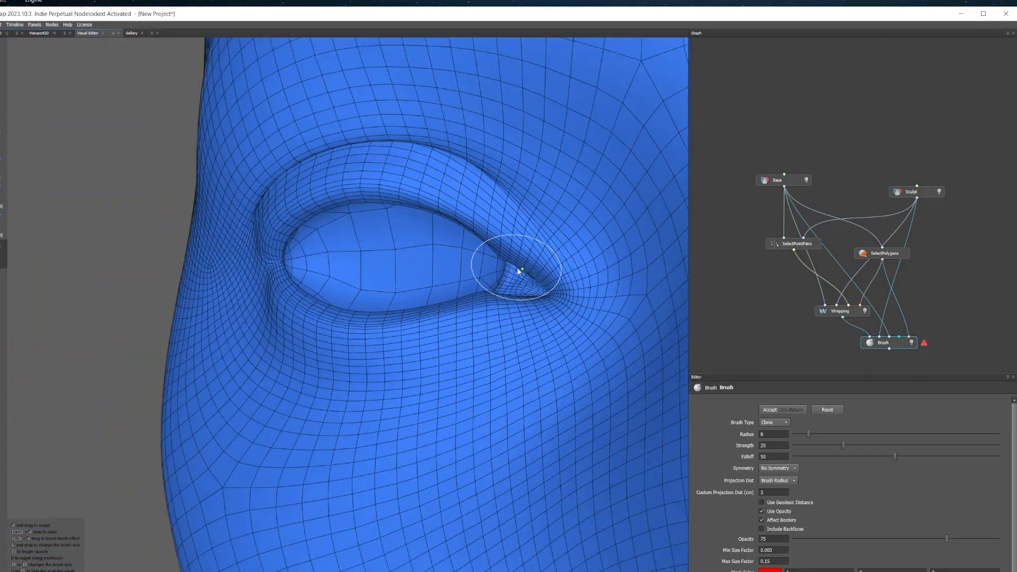
Enlarge the brush radius to 20 and inspect the nostrils, lips and mouth corners from below and the side
{"action": "scroll", "coordinate": [465, 296], "scroll_direction": "down", "scroll_amount": 2}
{"action": "left_click_drag", "start_coordinate": [300, 297], "coordinate": [588, 275], "text": "alt"}
{"action": "scroll", "coordinate": [363, 252], "scroll_direction": "down", "scroll_amount": 5}
{"action": "middle_click_drag", "start_coordinate": [588, 275], "coordinate": [511, 275], "text": "alt"}
{"action": "middle_click_drag", "start_coordinate": [379, 350], "coordinate": [402, 377], "text": "alt"}
{"action": "right_click_drag", "start_coordinate": [403, 377], "coordinate": [445, 343]}
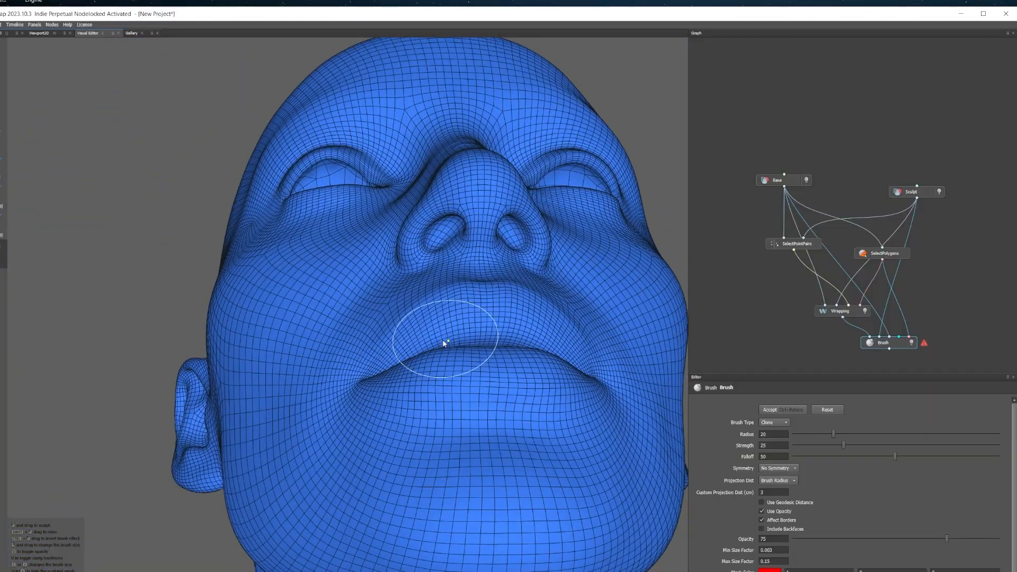
{"action": "mouse_move", "coordinate": [445, 342]}
{"action": "left_mouse_down", "text": "alt"}
{"action": "mouse_move", "coordinate": [535, 351]}
{"action": "mouse_move", "coordinate": [478, 364]}
{"action": "mouse_move", "coordinate": [513, 349]}
{"action": "mouse_move", "coordinate": [567, 363]}
{"action": "mouse_move", "coordinate": [442, 352]}
{"action": "left_mouse_up", "text": "alt"}
{"action": "scroll", "coordinate": [442, 352], "scroll_direction": "down", "scroll_amount": 2}
{"action": "scroll", "coordinate": [403, 351], "scroll_direction": "up", "scroll_amount": 4}
{"action": "middle_click_drag", "start_coordinate": [402, 352], "coordinate": [317, 303], "text": "alt"}
{"action": "scroll", "coordinate": [317, 301], "scroll_direction": "down", "scroll_amount": 2}
{"action": "left_click_drag", "start_coordinate": [317, 301], "coordinate": [562, 328], "text": "alt"}
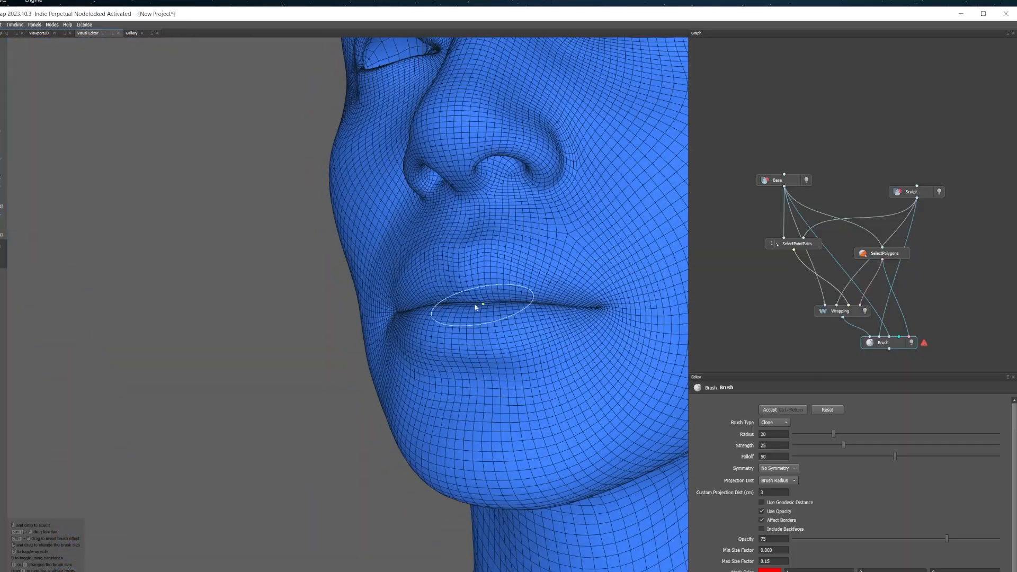
Enlarge the brush radius to 43 and inspect the neck, shoulders and back of the head
{"action": "scroll", "coordinate": [456, 315], "scroll_direction": "down", "scroll_amount": 3}
{"action": "left_click_drag", "start_coordinate": [425, 333], "coordinate": [350, 467], "text": "alt"}
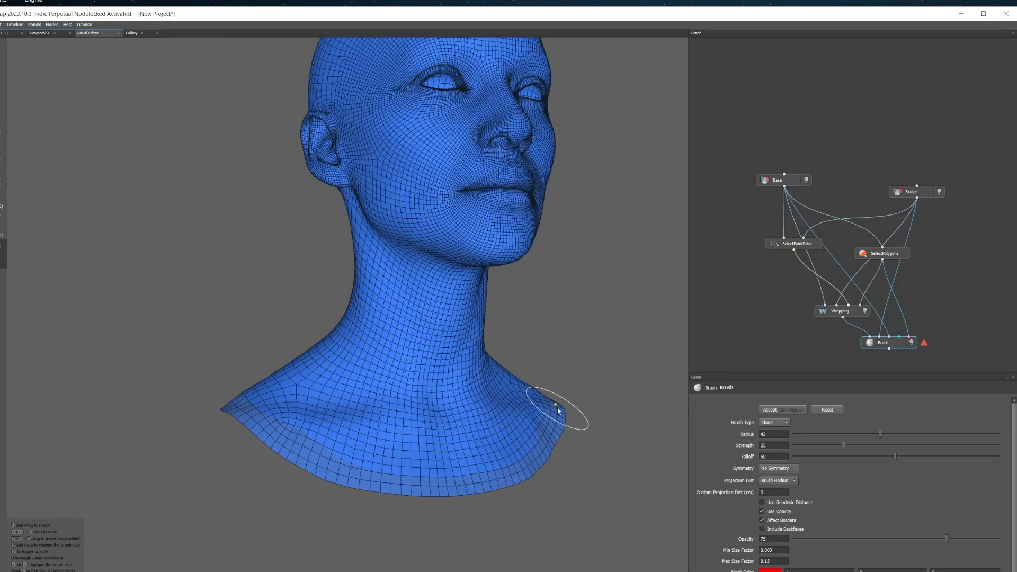
{"action": "left_click_drag", "start_coordinate": [556, 408], "coordinate": [439, 481], "text": "alt"}
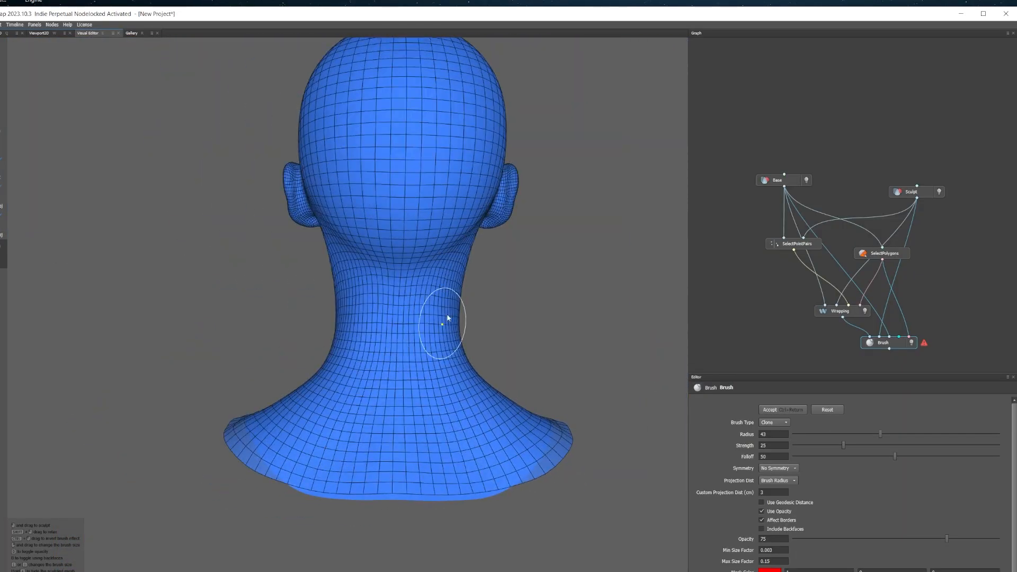
{"action": "left_click_drag", "start_coordinate": [448, 318], "coordinate": [404, 363], "text": "alt"}
{"action": "scroll", "coordinate": [454, 272], "scroll_direction": "up", "scroll_amount": 3}
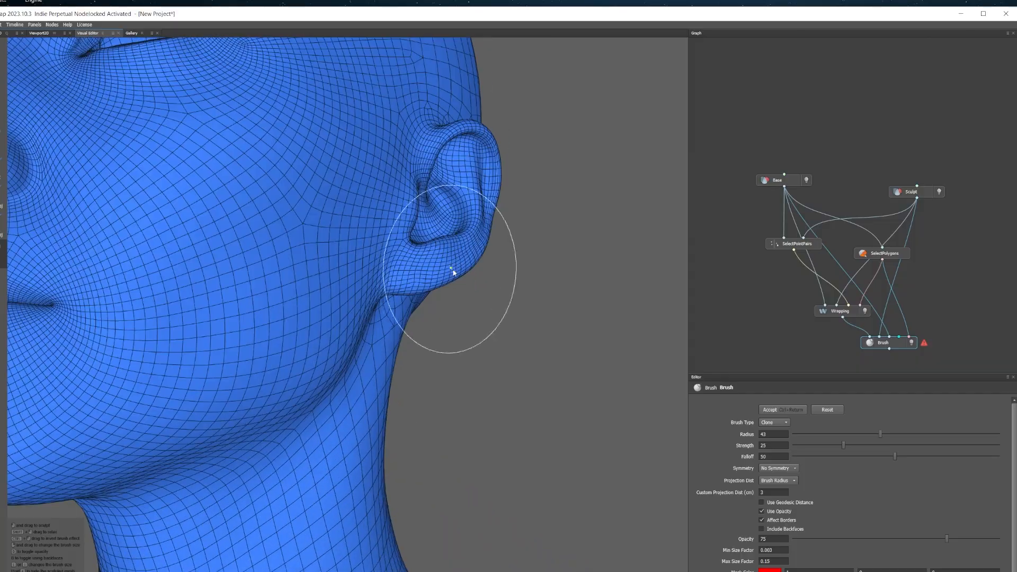
Reduce the brush radius to 9 and inspect the mesh flow in and around both ears
{"action": "right_click_drag", "start_coordinate": [453, 273], "coordinate": [424, 275]}
{"action": "scroll", "coordinate": [424, 318], "scroll_direction": "up", "scroll_amount": 3}
{"action": "left_click_drag", "start_coordinate": [424, 366], "coordinate": [295, 156], "text": "alt"}
{"action": "middle_click_drag", "start_coordinate": [410, 118], "coordinate": [377, 361], "text": "alt"}
{"action": "scroll", "coordinate": [376, 360], "scroll_direction": "down", "scroll_amount": 4}
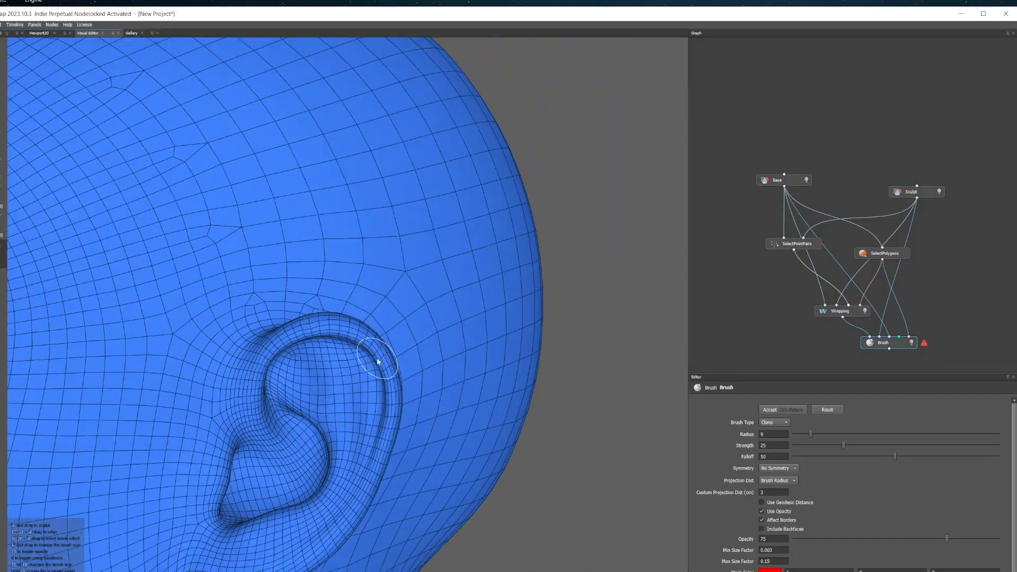
{"action": "left_click_drag", "start_coordinate": [268, 395], "coordinate": [367, 388], "text": "alt"}
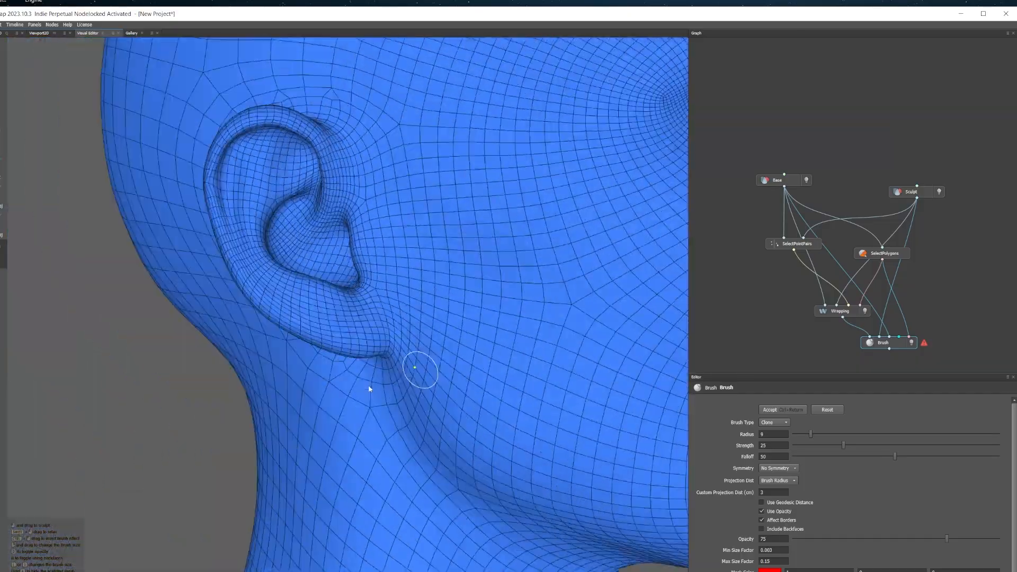
{"action": "scroll", "coordinate": [325, 189], "scroll_direction": "up", "scroll_amount": 3}
{"action": "left_click_drag", "start_coordinate": [369, 314], "coordinate": [451, 261], "text": "alt"}
{"action": "scroll", "coordinate": [349, 399], "scroll_direction": "down", "scroll_amount": 5}
{"action": "scroll", "coordinate": [464, 256], "scroll_direction": "up", "scroll_amount": 4}
{"action": "scroll", "coordinate": [543, 175], "scroll_direction": "down", "scroll_amount": 3}
Accept the brush edits and check the whole wrapped head
{"action": "left_click_drag", "start_coordinate": [483, 317], "coordinate": [381, 317], "text": "alt"}
{"action": "scroll", "coordinate": [608, 238], "scroll_direction": "up", "scroll_amount": 4}
{"action": "middle_click_drag", "start_coordinate": [608, 239], "coordinate": [328, 348], "text": "alt"}
{"action": "scroll", "coordinate": [371, 413], "scroll_direction": "down", "scroll_amount": 3}
{"action": "scroll", "coordinate": [350, 428], "scroll_direction": "down", "scroll_amount": 5}
{"action": "mouse_move", "coordinate": [349, 428]}
{"action": "left_mouse_down", "text": "alt"}
{"action": "mouse_move", "coordinate": [259, 411]}
{"action": "mouse_move", "coordinate": [474, 339]}
{"action": "mouse_move", "coordinate": [418, 389]}
{"action": "mouse_move", "coordinate": [365, 383]}
{"action": "mouse_move", "coordinate": [420, 388]}
{"action": "mouse_move", "coordinate": [403, 353]}
{"action": "left_mouse_up", "text": "alt"}
{"action": "key", "text": "ctrl+Return"}
{"action": "scroll", "coordinate": [403, 360], "scroll_direction": "up", "scroll_amount": 3}
{"action": "left_click_drag", "start_coordinate": [572, 322], "coordinate": [440, 353], "text": "alt"}
{"action": "scroll", "coordinate": [524, 320], "scroll_direction": "down", "scroll_amount": 5}
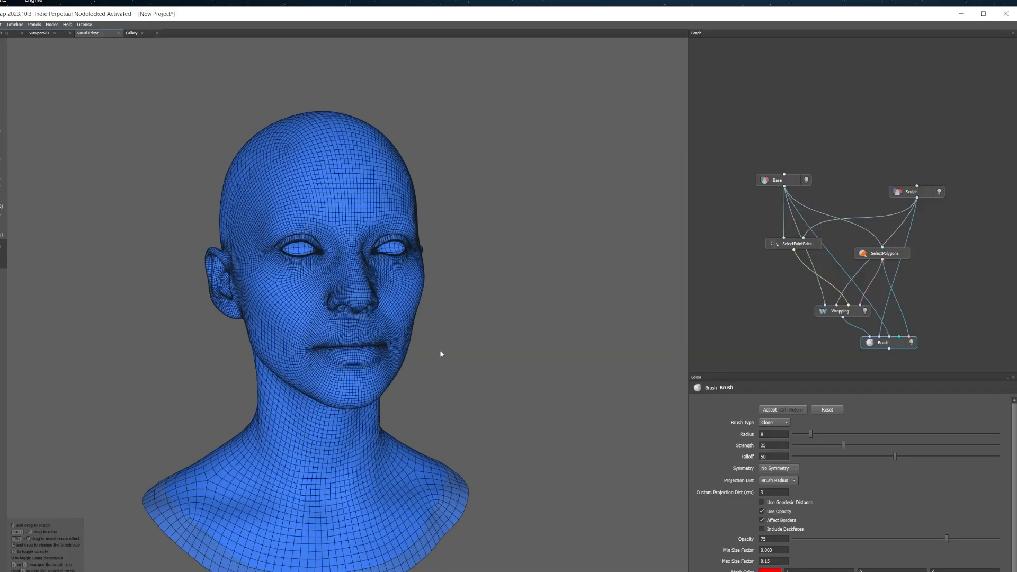
Spread out the graph by moving the Sculpt node up and the Brush node further to the side
{"action": "scroll", "coordinate": [372, 266], "scroll_direction": "up", "scroll_amount": 3}
{"action": "left_click_drag", "start_coordinate": [910, 192], "coordinate": [916, 172]}
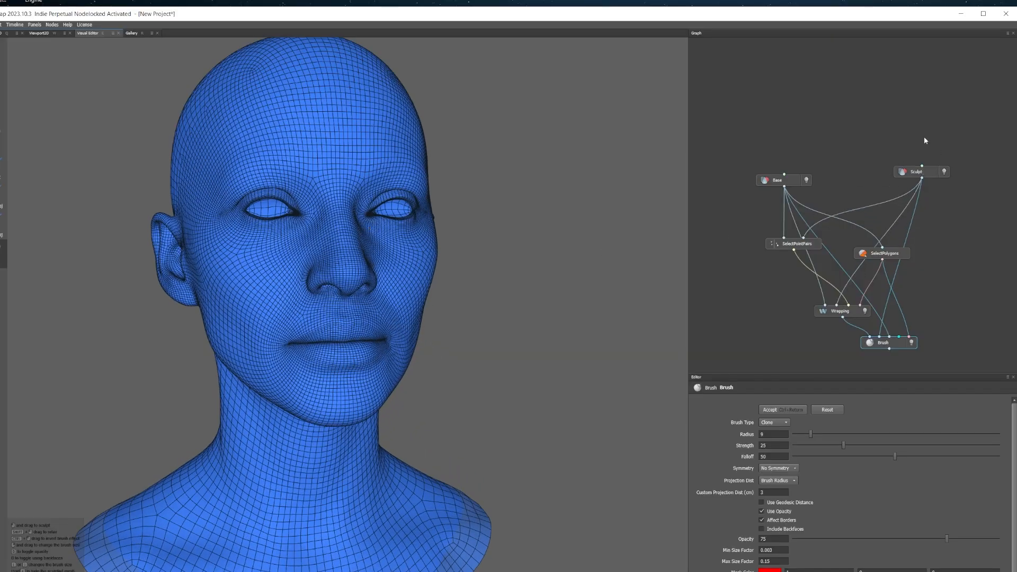
{"action": "scroll", "coordinate": [320, 318], "scroll_direction": "down", "scroll_amount": 3}
{"action": "left_click_drag", "start_coordinate": [356, 351], "coordinate": [379, 354], "text": "alt"}
{"action": "scroll", "coordinate": [341, 283], "scroll_direction": "up", "scroll_amount": 4}
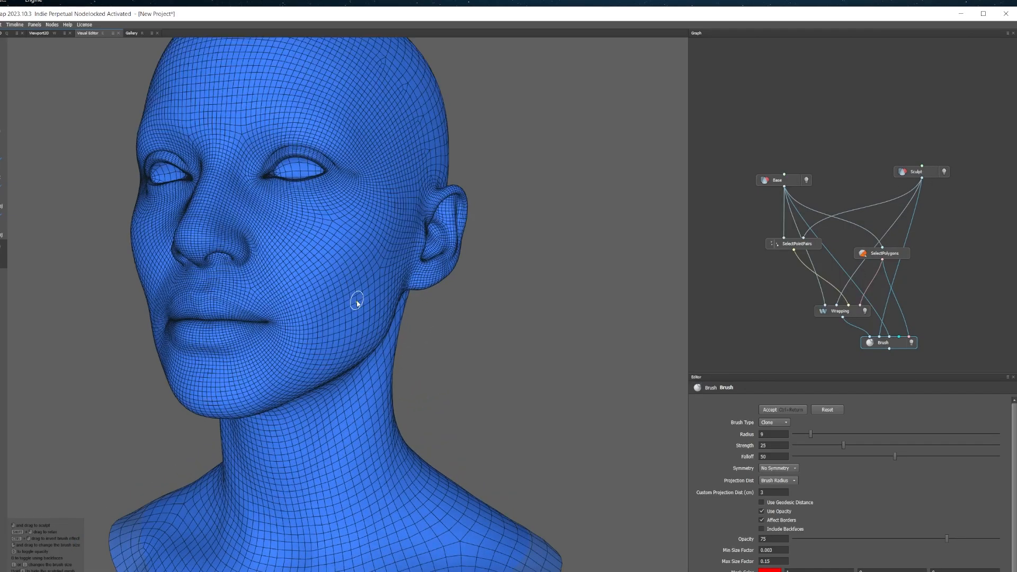
{"action": "middle_click_drag", "start_coordinate": [359, 301], "coordinate": [416, 336], "text": "alt"}
{"action": "left_click_drag", "start_coordinate": [883, 346], "coordinate": [908, 340]}
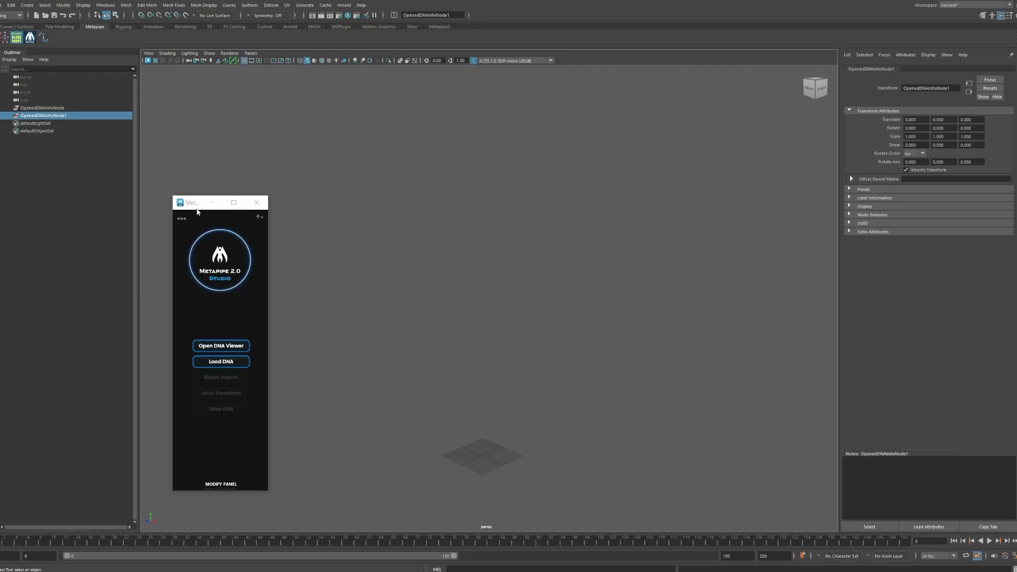
In Maya, open the DNA Viewer from Metapipe and load the Nilrem_NC.dna file by its pasted path
{"action": "left_click_drag", "start_coordinate": [197, 211], "coordinate": [165, 158]}
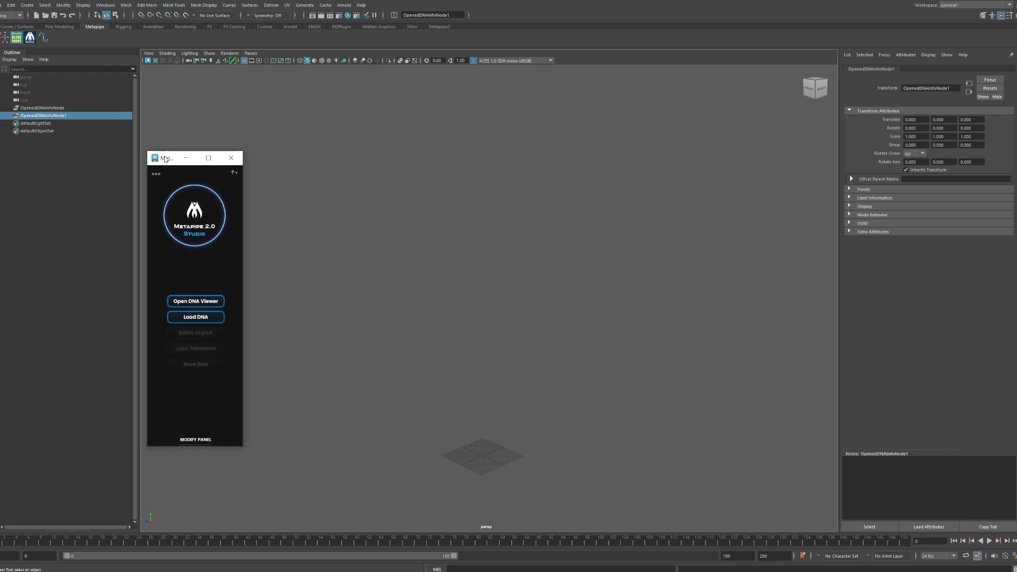
{"action": "left_click", "coordinate": [208, 301]}
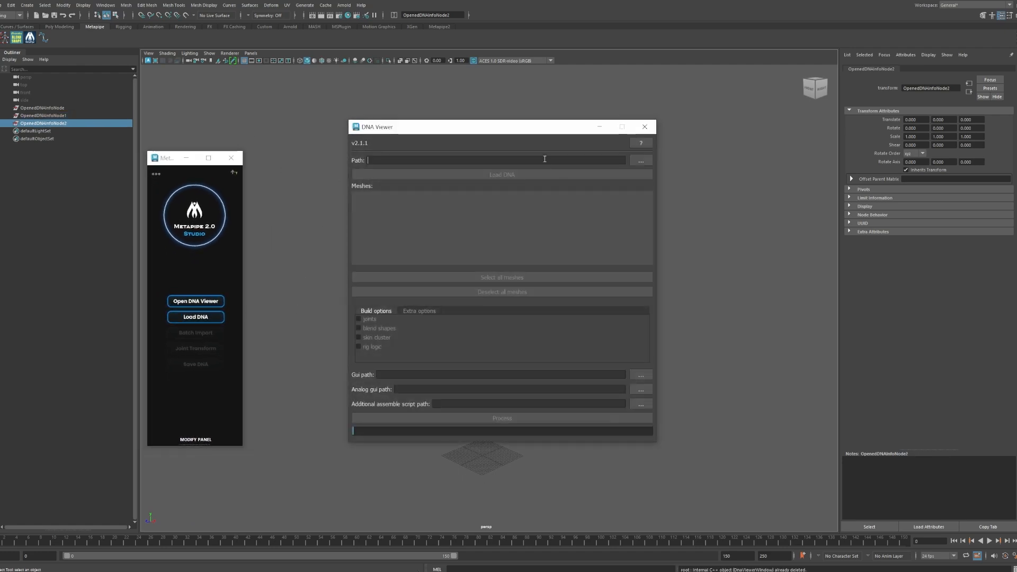
{"action": "left_click", "coordinate": [544, 159]}
{"action": "key", "text": "ctrl+v"}
{"action": "left_click", "coordinate": [545, 177]}
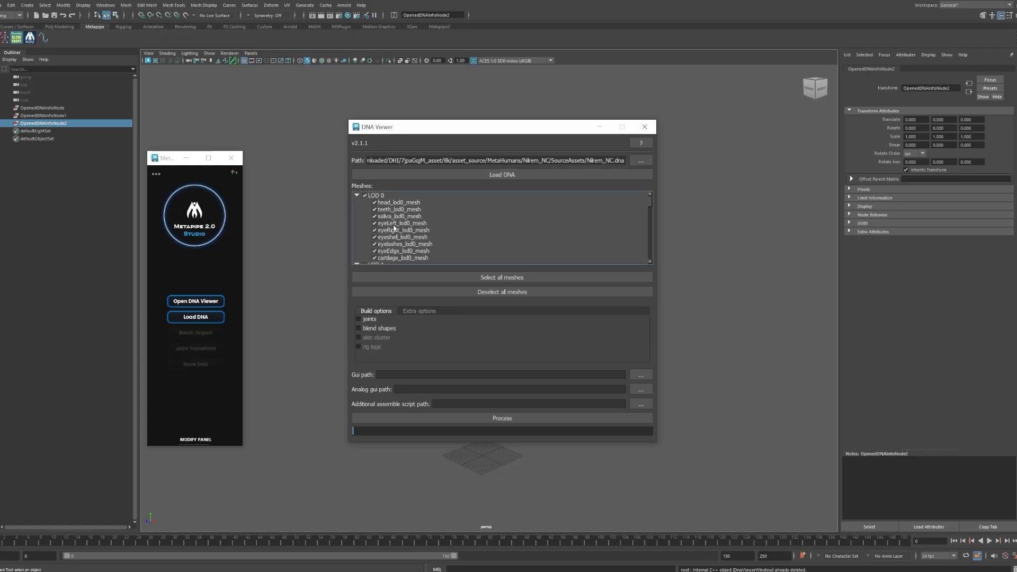
Assign gui.ma, analog_gui.ma and additional_assemble_script.py from C:/dna_calibration/data, enable joints, blend shapes and skin cluster, and process the LOD 0 meshes
{"action": "left_click", "coordinate": [641, 374]}
{"action": "left_click", "coordinate": [451, 242]}
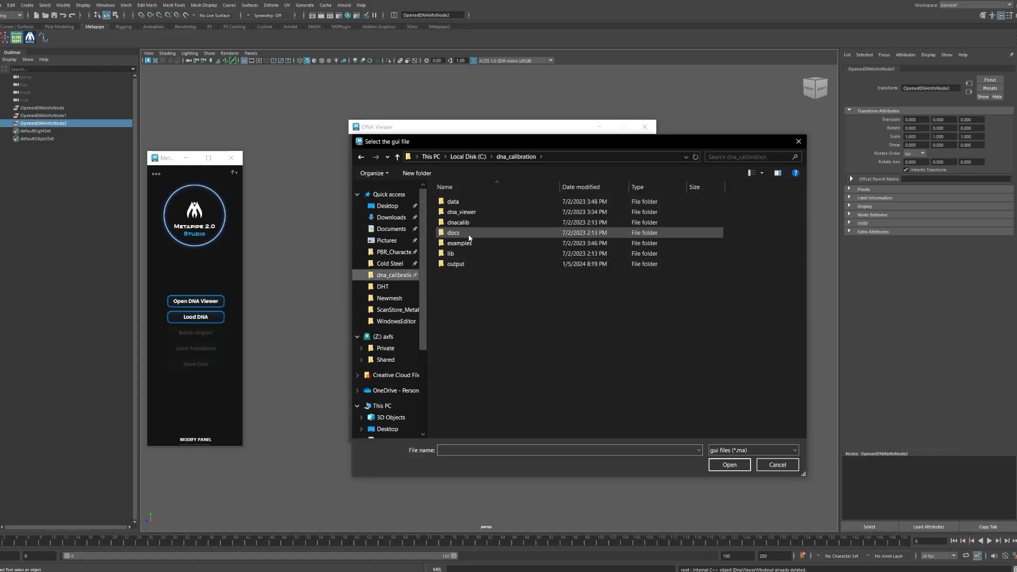
{"action": "left_click", "coordinate": [729, 464]}
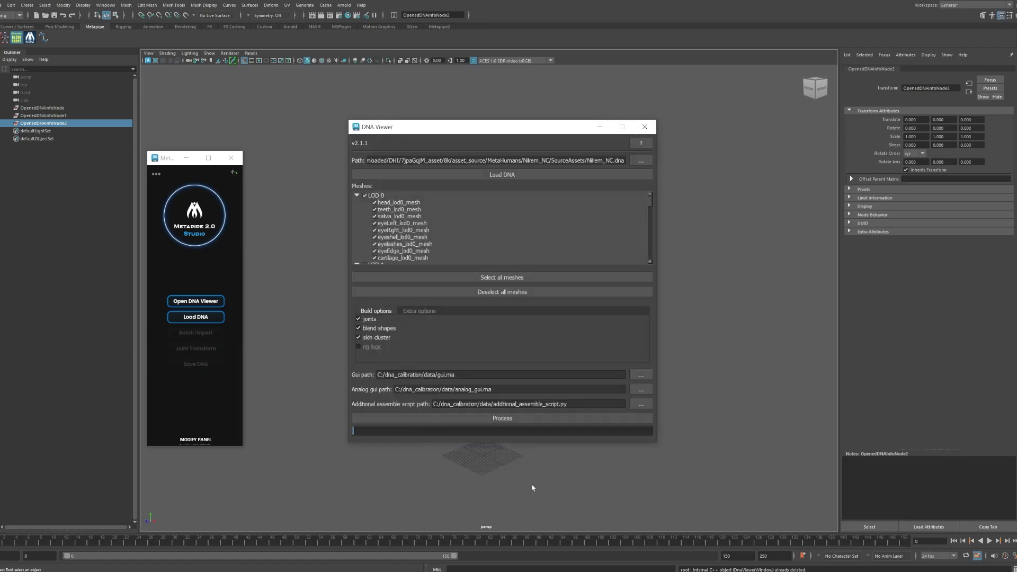
{"action": "left_click", "coordinate": [600, 127]}
Check the generated head rig with its facial controls and load the DNA into Metapipe
{"action": "left_click_drag", "start_coordinate": [542, 360], "coordinate": [583, 232], "text": "alt"}
{"action": "middle_click_drag", "start_coordinate": [583, 231], "coordinate": [573, 377], "text": "alt"}
{"action": "scroll", "coordinate": [504, 221], "scroll_direction": "up", "scroll_amount": 7}
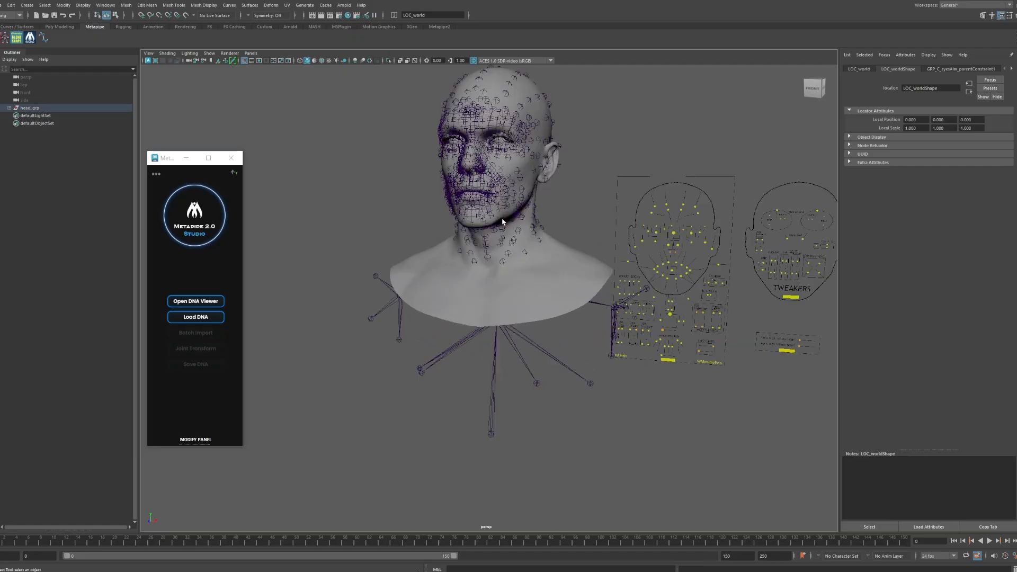
{"action": "middle_click_drag", "start_coordinate": [639, 167], "coordinate": [617, 217], "text": "alt"}
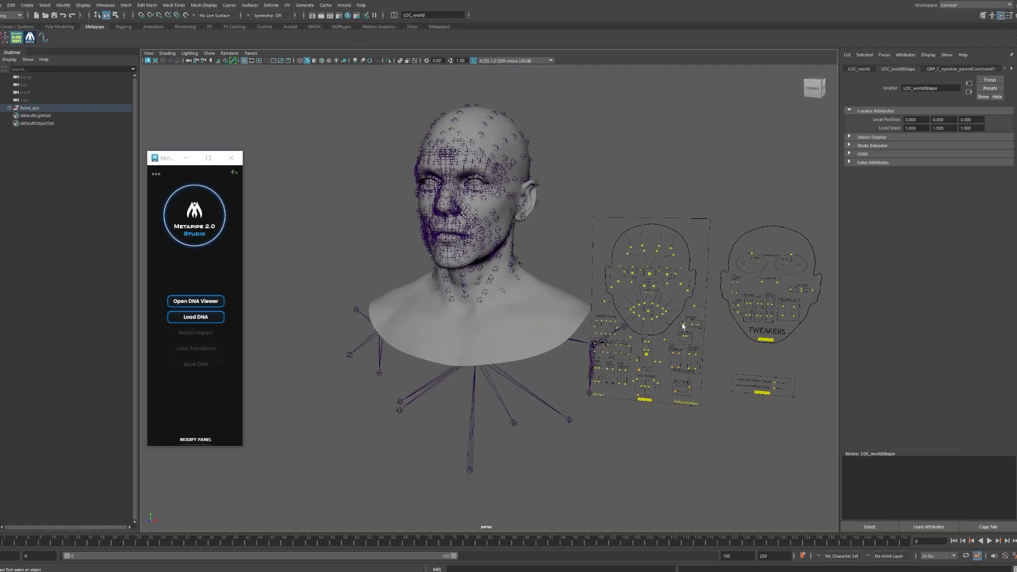
{"action": "left_click", "coordinate": [208, 317]}
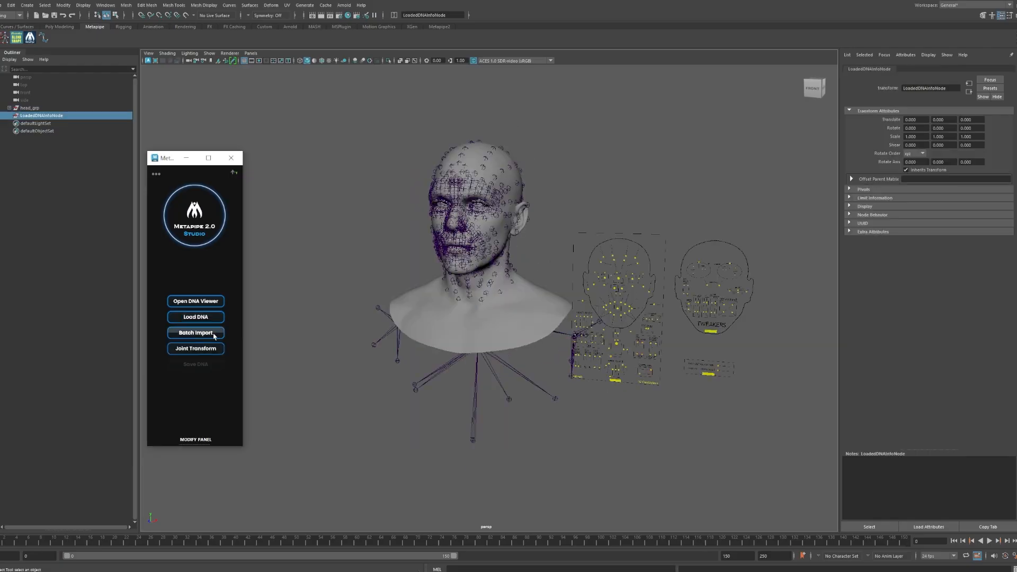
Batch import Eye_R_F.obj, Eye_L_F.obj, Geo_Metapipetest.obj and Meta_body.obj, and check the imported meshes around the head rig
{"action": "left_click", "coordinate": [211, 332]}
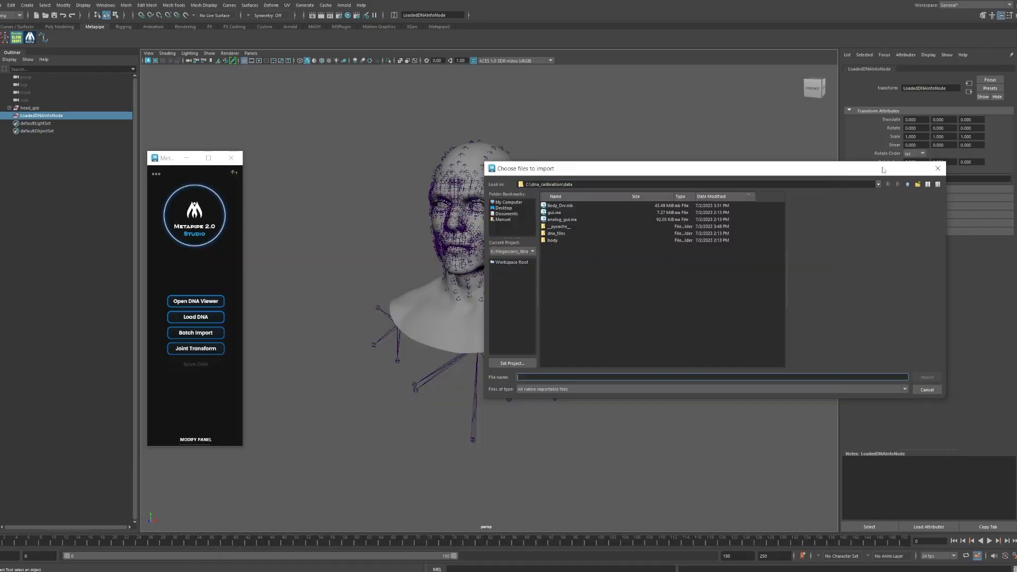
{"action": "left_click_drag", "start_coordinate": [603, 205], "coordinate": [608, 221]}
{"action": "left_click", "coordinate": [613, 233], "text": "ctrl"}
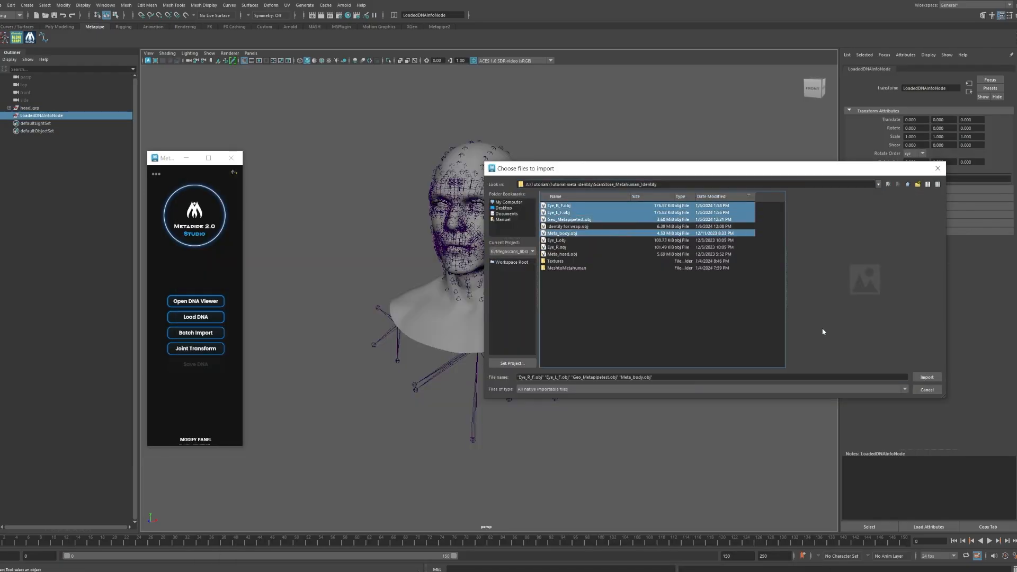
{"action": "left_click", "coordinate": [927, 377]}
{"action": "scroll", "coordinate": [522, 270], "scroll_direction": "down", "scroll_amount": 6}
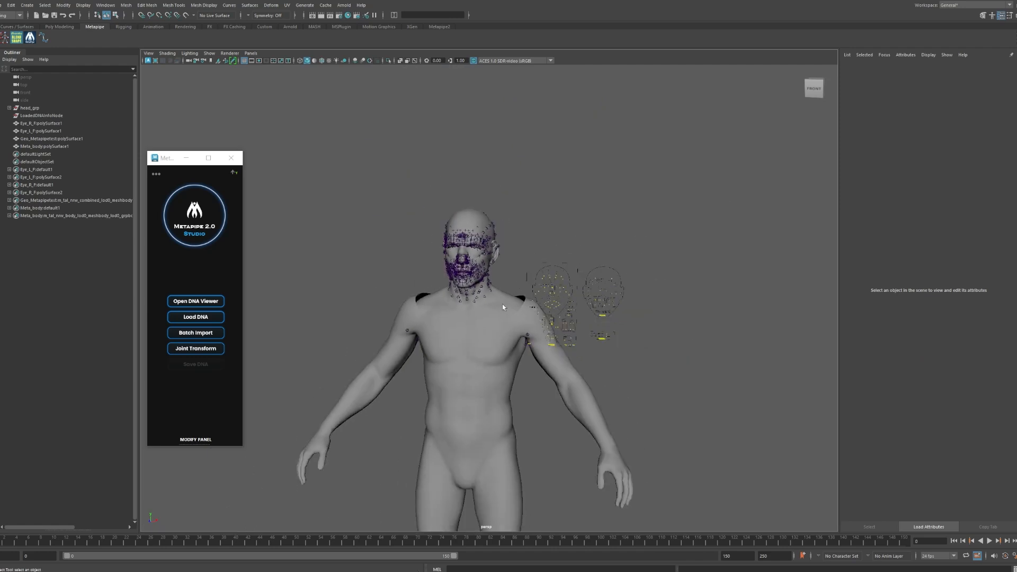
{"action": "scroll", "coordinate": [479, 349], "scroll_direction": "up", "scroll_amount": 3}
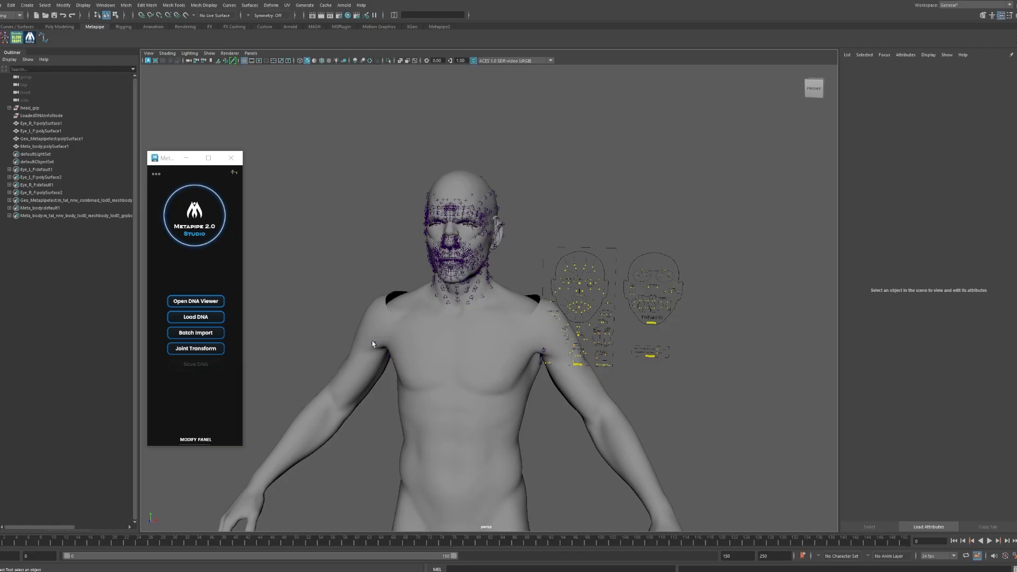
{"action": "left_click_drag", "start_coordinate": [160, 161], "coordinate": [153, 156]}
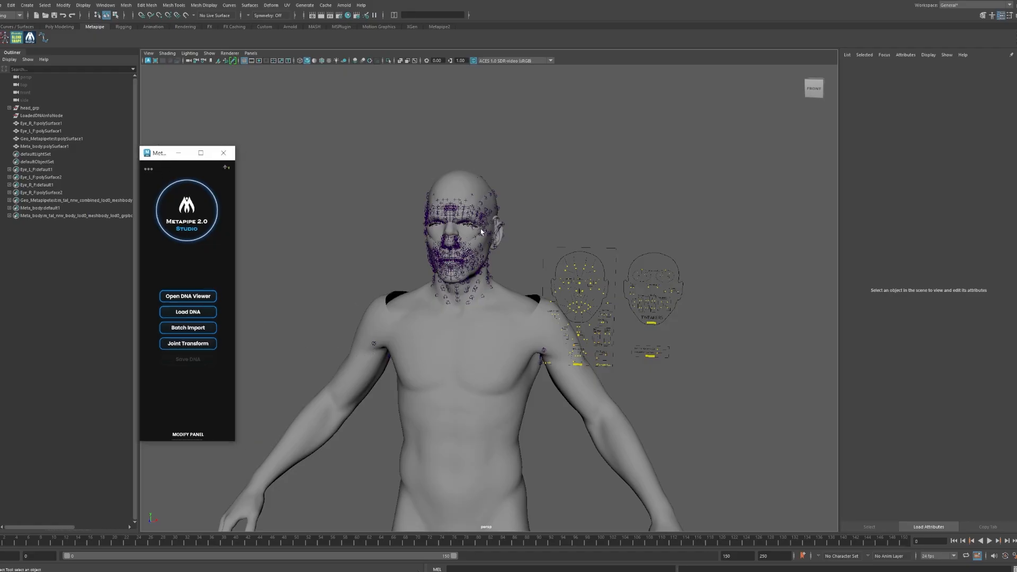
{"action": "scroll", "coordinate": [479, 268], "scroll_direction": "up", "scroll_amount": 3}
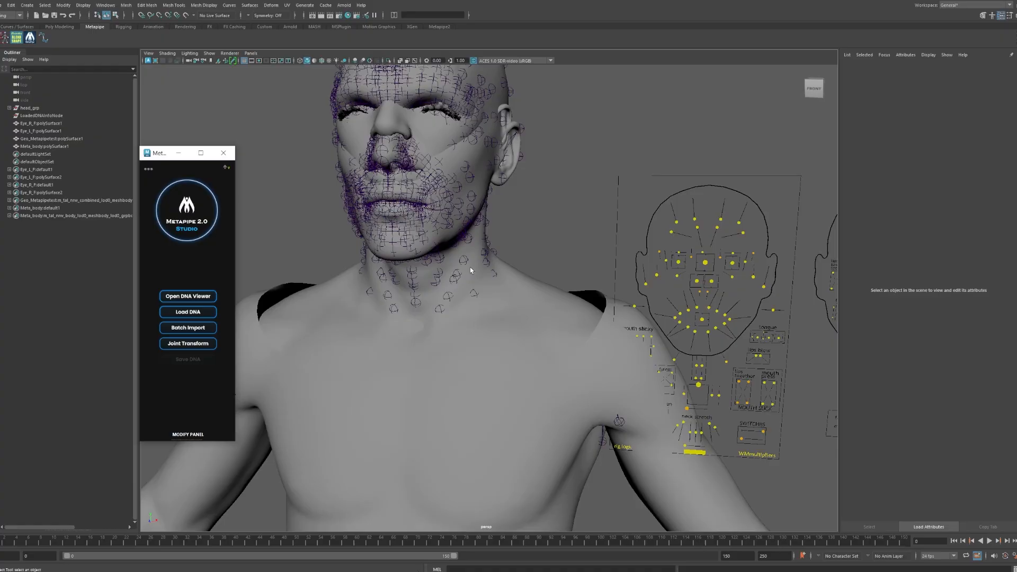
Select the four imported eye, head and body meshes and run Metapipe's Joint Transform on them
{"action": "scroll", "coordinate": [470, 270], "scroll_direction": "down", "scroll_amount": 7}
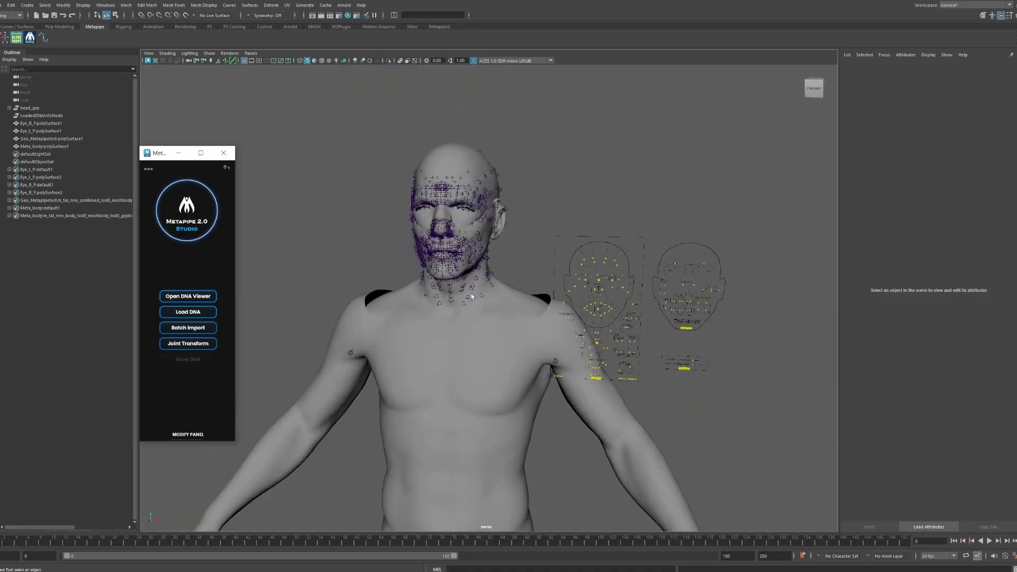
{"action": "scroll", "coordinate": [485, 314], "scroll_direction": "up", "scroll_amount": 3}
{"action": "scroll", "coordinate": [487, 300], "scroll_direction": "down", "scroll_amount": 5}
{"action": "scroll", "coordinate": [501, 336], "scroll_direction": "up", "scroll_amount": 3}
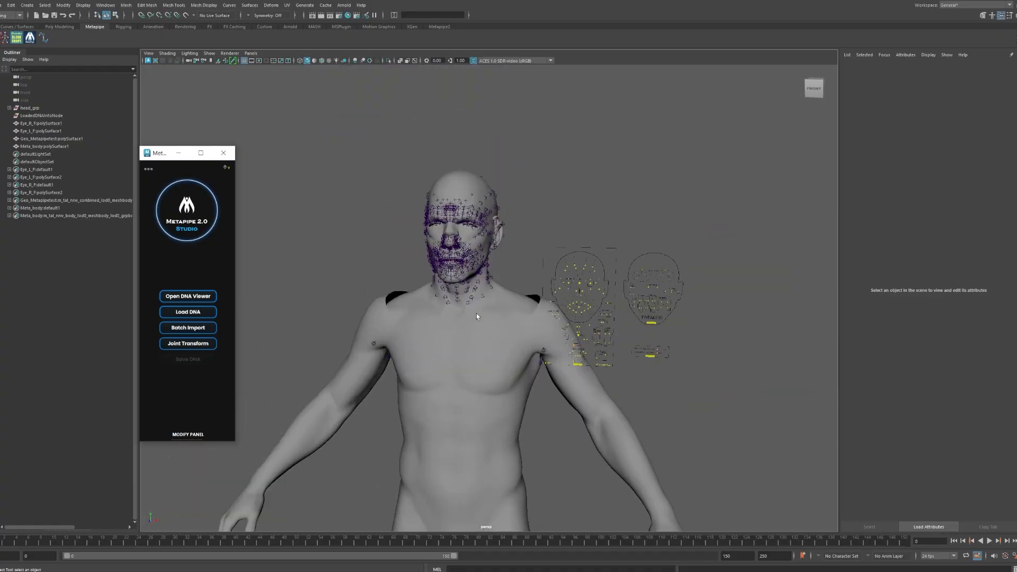
{"action": "left_click_drag", "start_coordinate": [476, 313], "coordinate": [546, 288], "text": "alt"}
{"action": "middle_click_drag", "start_coordinate": [545, 289], "coordinate": [511, 305], "text": "alt"}
{"action": "scroll", "coordinate": [511, 305], "scroll_direction": "up", "scroll_amount": 6}
{"action": "left_click", "coordinate": [43, 123]}
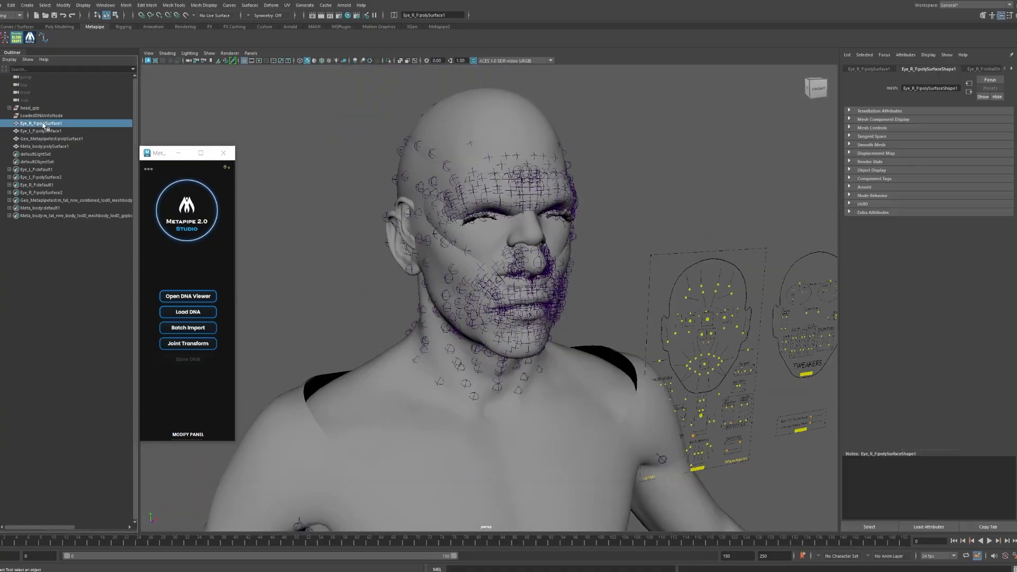
{"action": "left_click", "coordinate": [62, 146], "text": "shift"}
{"action": "left_click", "coordinate": [188, 343]}
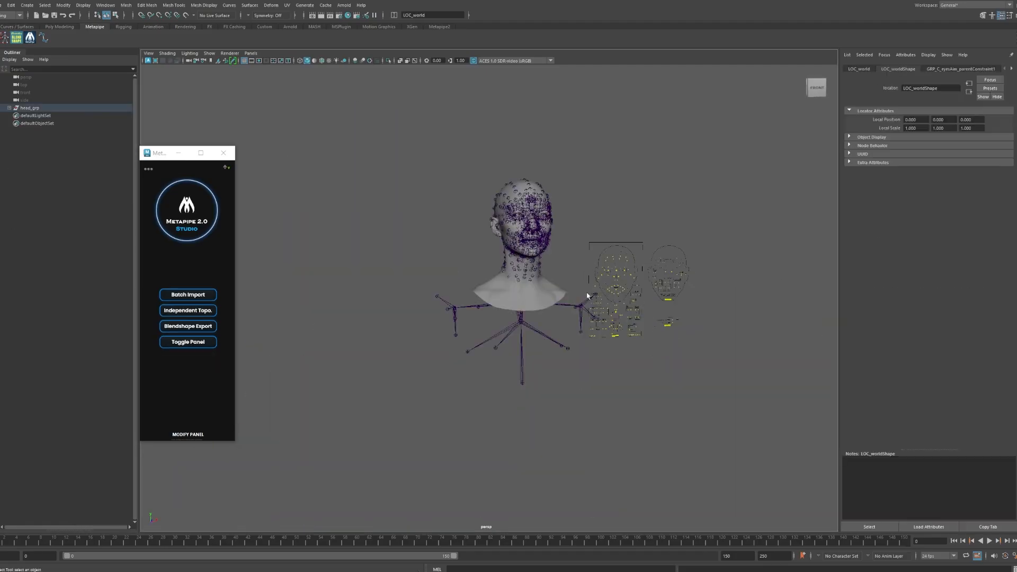
Hide the joints in the viewport to leave the head mesh and its facial control boards clear
{"action": "scroll", "coordinate": [579, 209], "scroll_direction": "up", "scroll_amount": 5}
{"action": "middle_click_drag", "start_coordinate": [642, 193], "coordinate": [610, 238], "text": "alt"}
{"action": "scroll", "coordinate": [516, 212], "scroll_direction": "down", "scroll_amount": 3}
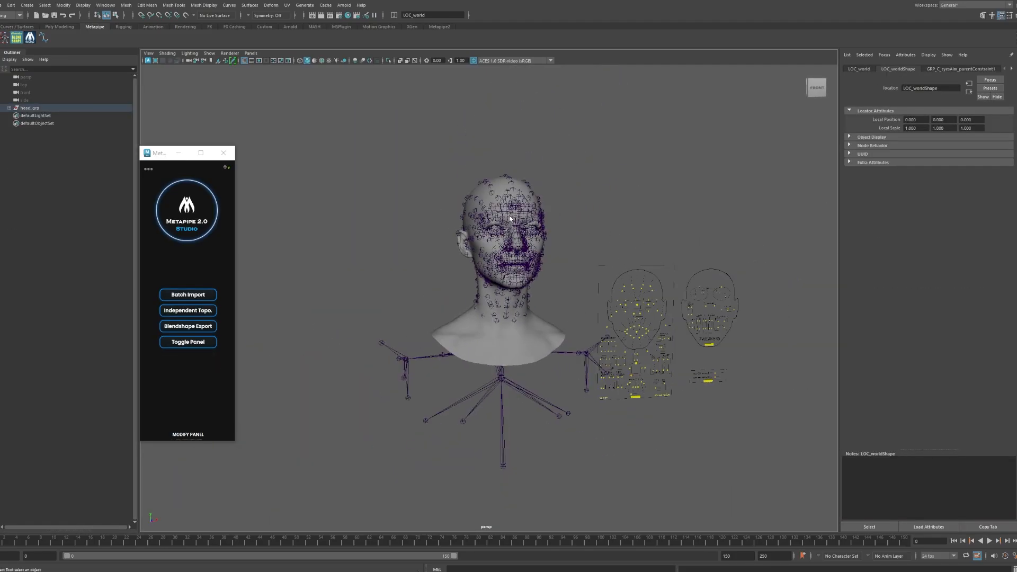
{"action": "scroll", "coordinate": [646, 313], "scroll_direction": "up", "scroll_amount": 4}
{"action": "middle_click_drag", "start_coordinate": [722, 306], "coordinate": [597, 298], "text": "alt"}
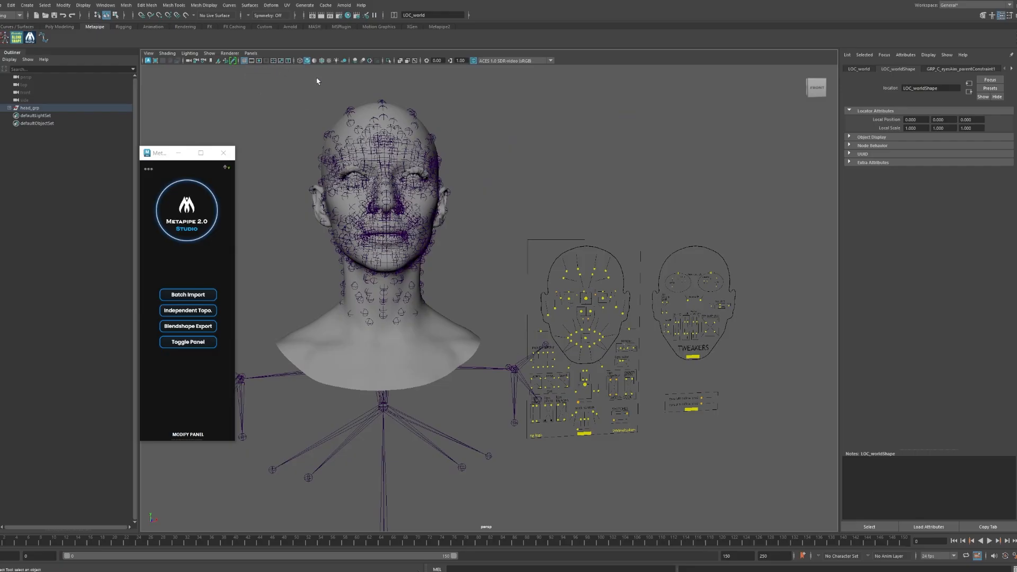
{"action": "left_click", "coordinate": [415, 61]}
{"action": "left_click", "coordinate": [414, 60]}
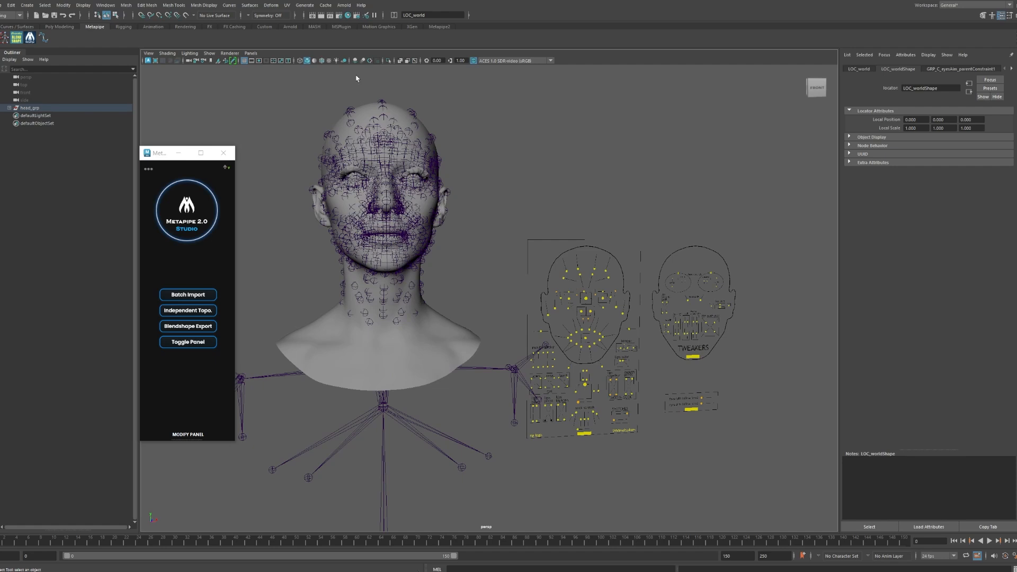
{"action": "left_click", "coordinate": [200, 55]}
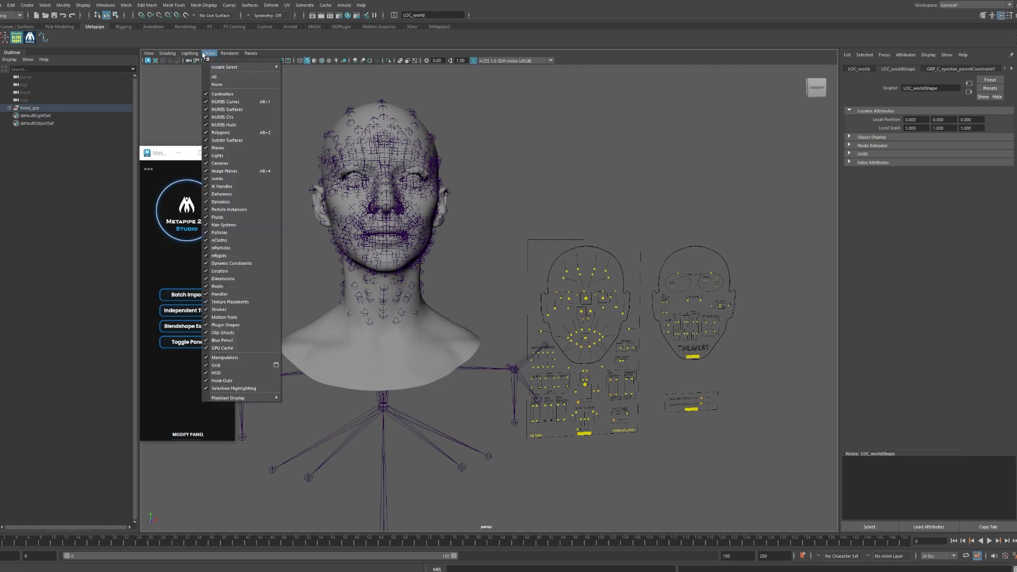
{"action": "left_click", "coordinate": [220, 182]}
{"action": "scroll", "coordinate": [581, 355], "scroll_direction": "up", "scroll_amount": 4}
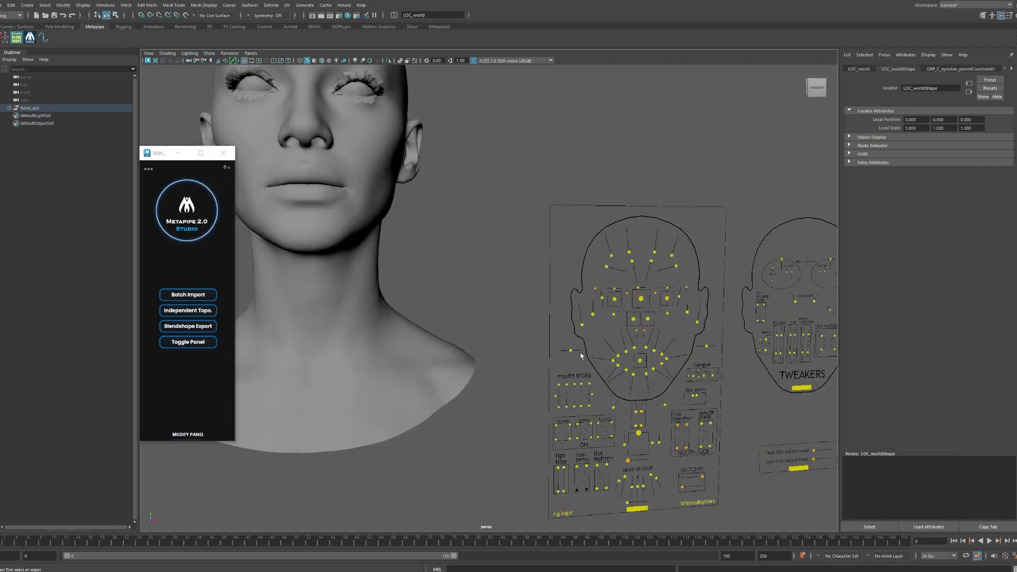
Test the facial rig by moving the central eye, jaw and mouth controls, undoing each move
{"action": "scroll", "coordinate": [636, 323], "scroll_direction": "down", "scroll_amount": 3}
{"action": "left_click", "coordinate": [610, 300]}
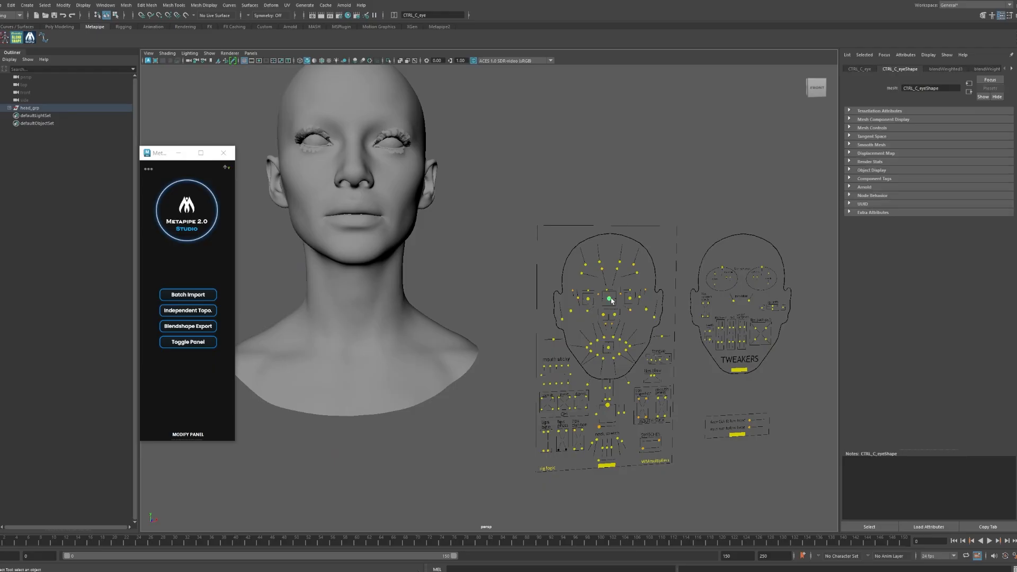
{"action": "left_click_drag", "start_coordinate": [633, 272], "coordinate": [634, 294]}
{"action": "key", "text": "ctrl+z"}
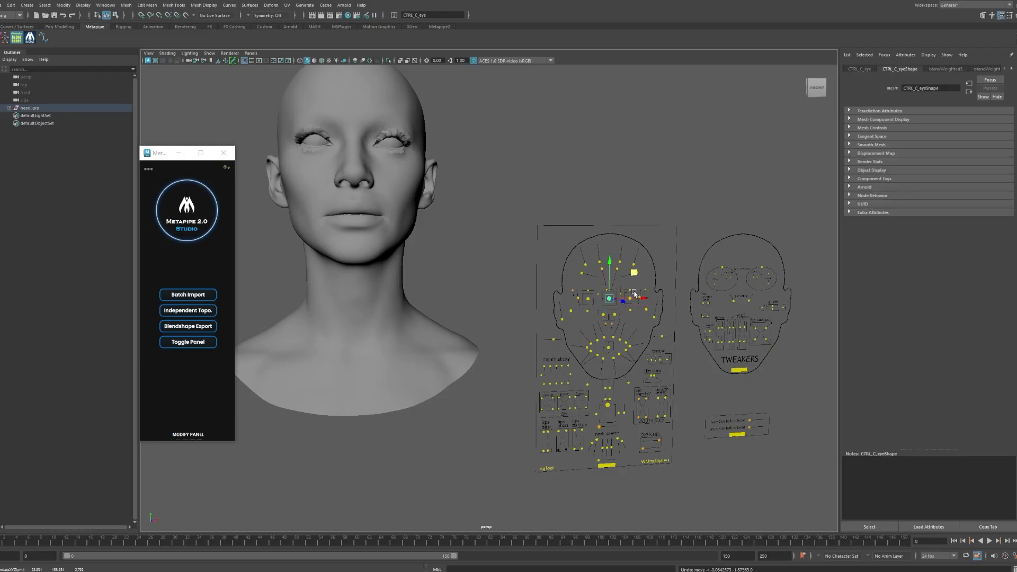
{"action": "left_click", "coordinate": [608, 405]}
{"action": "left_click_drag", "start_coordinate": [610, 388], "coordinate": [612, 415]}
{"action": "key", "text": "ctrl+z"}
{"action": "left_click", "coordinate": [610, 347]}
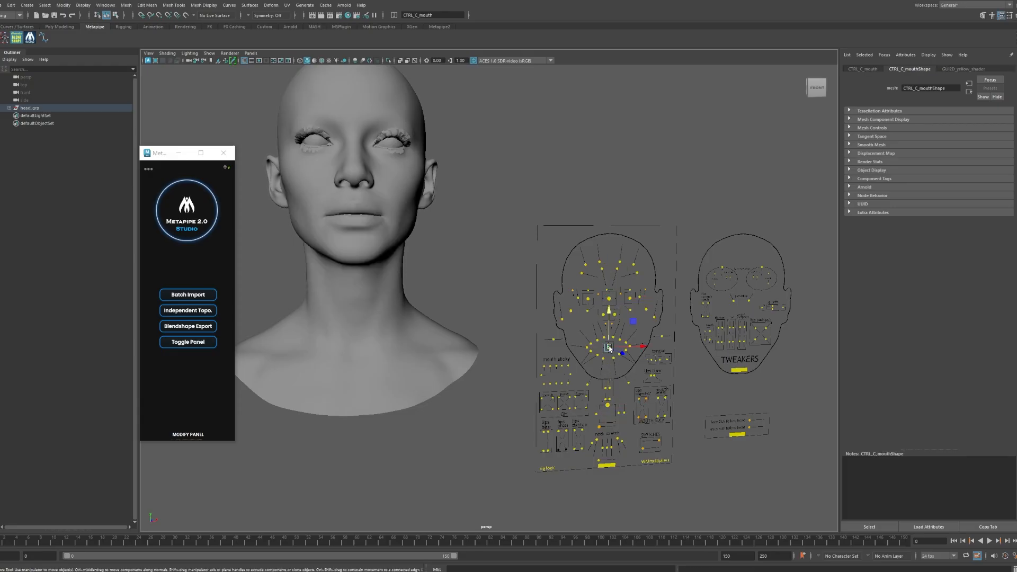
{"action": "left_click_drag", "start_coordinate": [634, 321], "coordinate": [641, 331]}
{"action": "key", "text": "ctrl+z"}
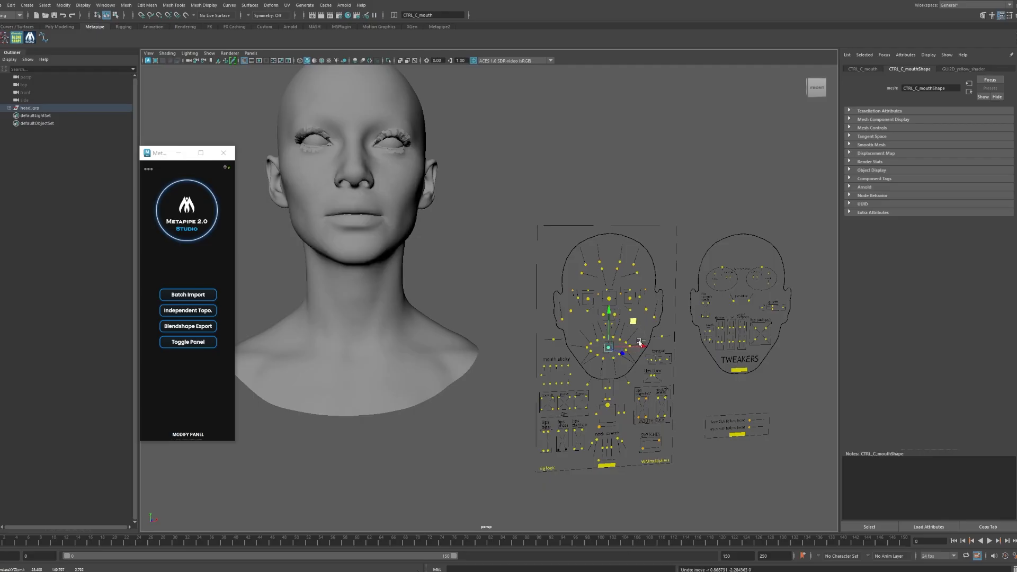
Switch to Metapipe's body-building panel and build the body from the head rig and the imported Meta_body mesh
{"action": "scroll", "coordinate": [417, 259], "scroll_direction": "down", "scroll_amount": 4}
{"action": "left_click_drag", "start_coordinate": [417, 259], "coordinate": [469, 281], "text": "alt"}
{"action": "scroll", "coordinate": [513, 237], "scroll_direction": "up", "scroll_amount": 5}
{"action": "left_click_drag", "start_coordinate": [513, 237], "coordinate": [538, 269], "text": "alt"}
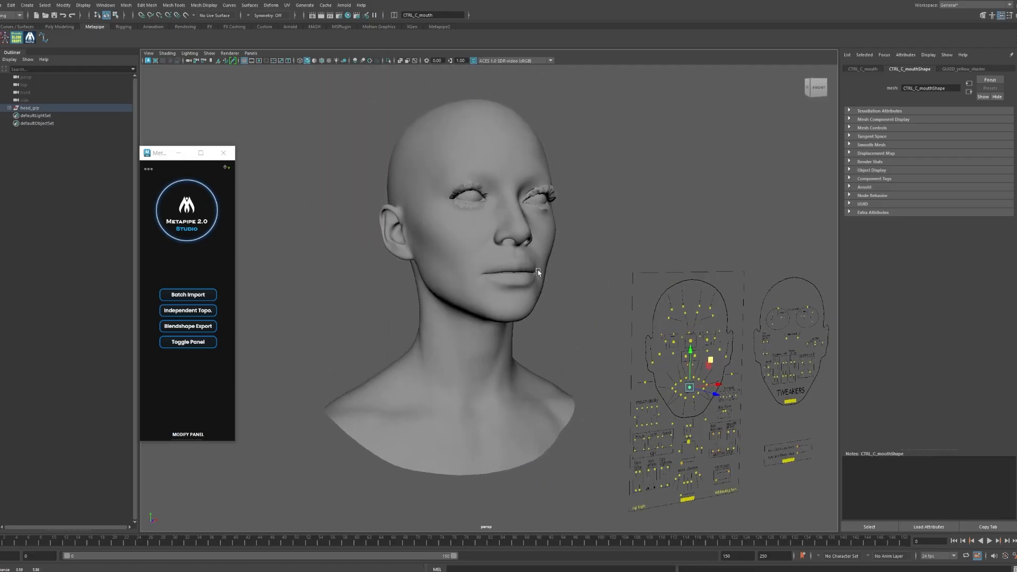
{"action": "scroll", "coordinate": [538, 269], "scroll_direction": "down", "scroll_amount": 4}
{"action": "left_click", "coordinate": [187, 430]}
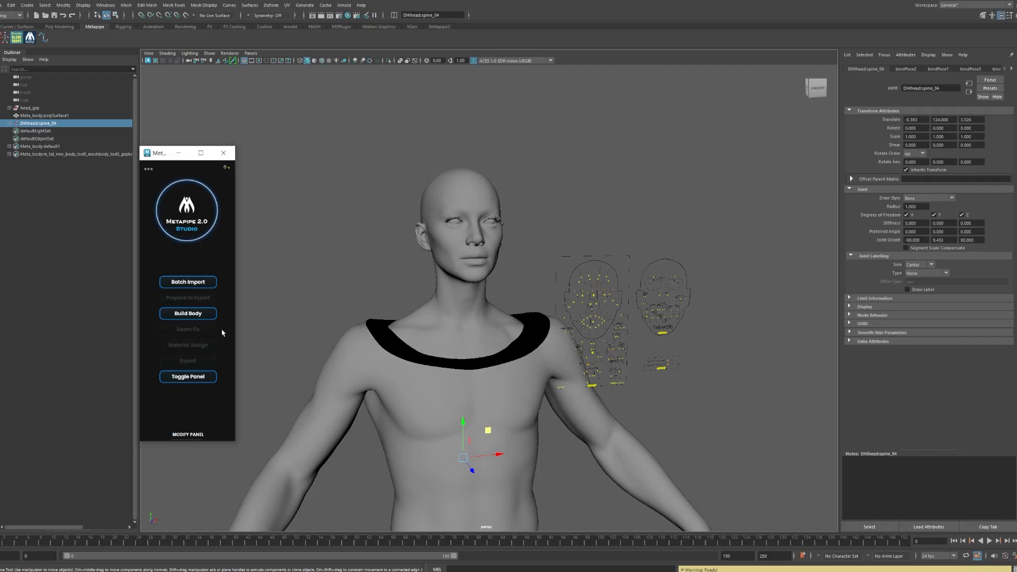
{"action": "left_click", "coordinate": [188, 313]}
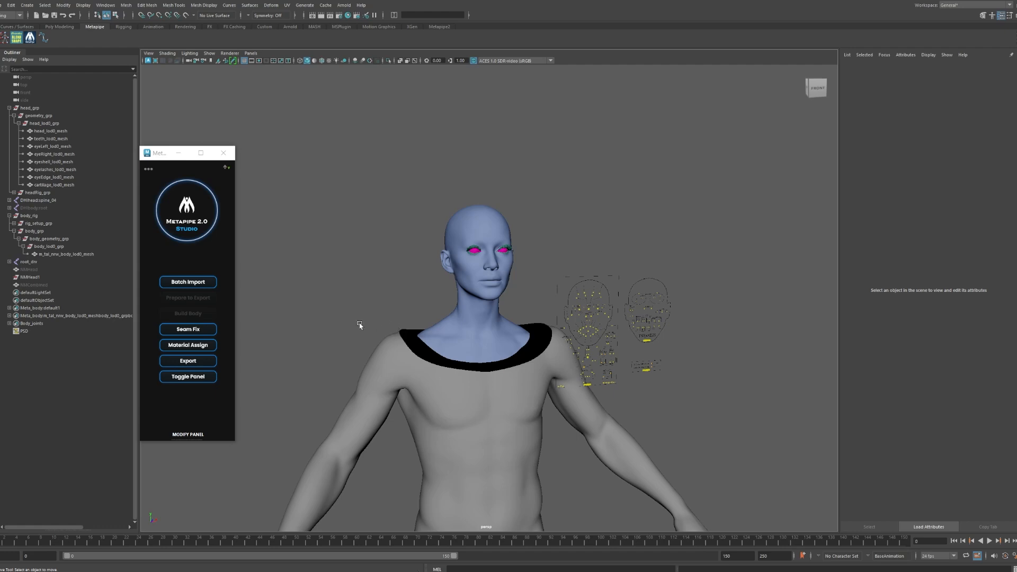
{"action": "middle_click_drag", "start_coordinate": [359, 325], "coordinate": [352, 280], "text": "alt"}
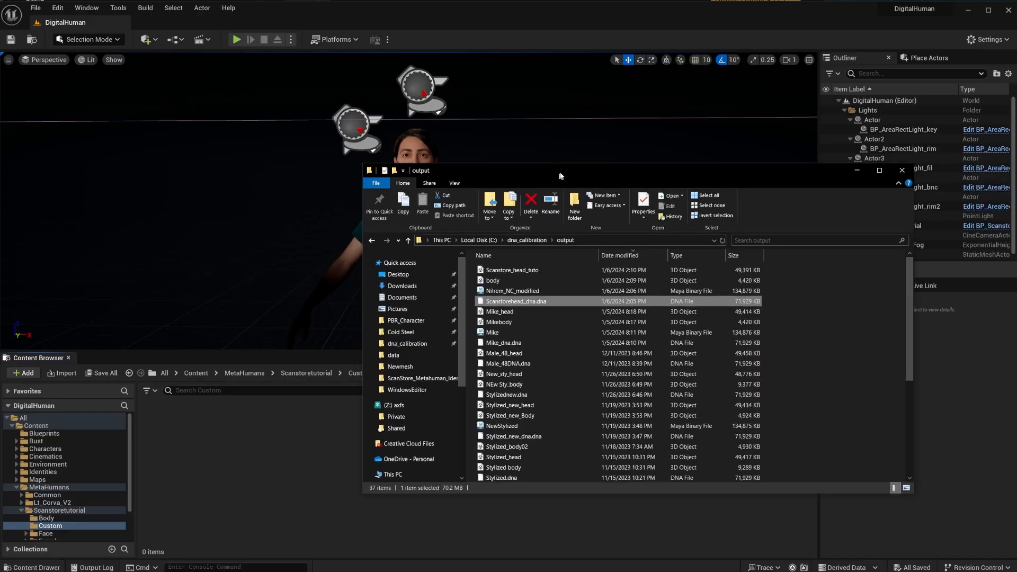
Switch to Unreal Engine and bring Scanstore_head_tuto from C:/dna_calibration/output into the Scanstoretutorial Custom folder
{"action": "left_click_drag", "start_coordinate": [530, 156], "coordinate": [587, 151]}
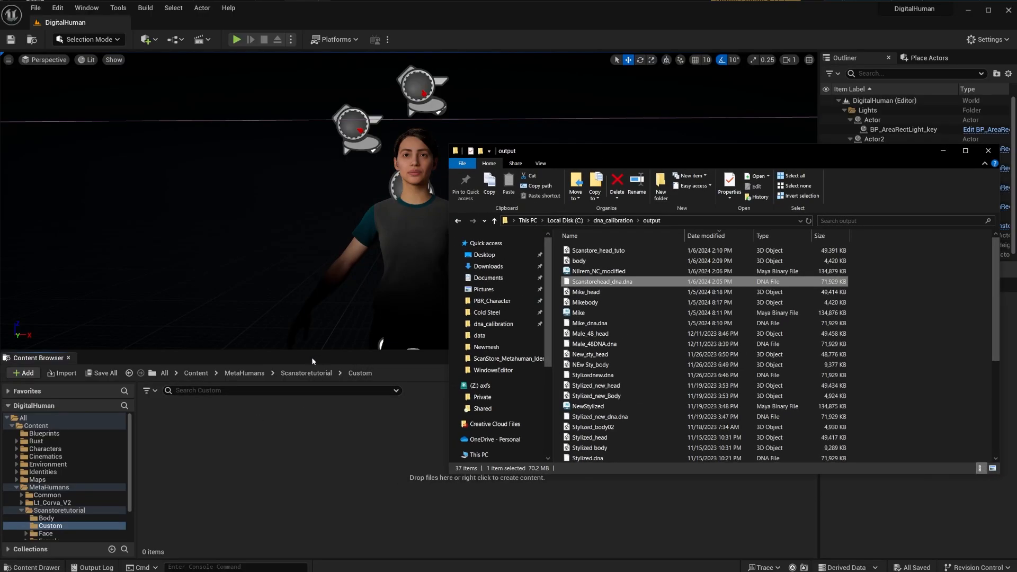
{"action": "mouse_move", "coordinate": [587, 285]}
{"action": "left_mouse_down"}
{"action": "mouse_move", "coordinate": [591, 299]}
{"action": "mouse_move", "coordinate": [216, 526]}
{"action": "mouse_move", "coordinate": [598, 282]}
{"action": "left_mouse_up"}
{"action": "left_click", "coordinate": [609, 253]}
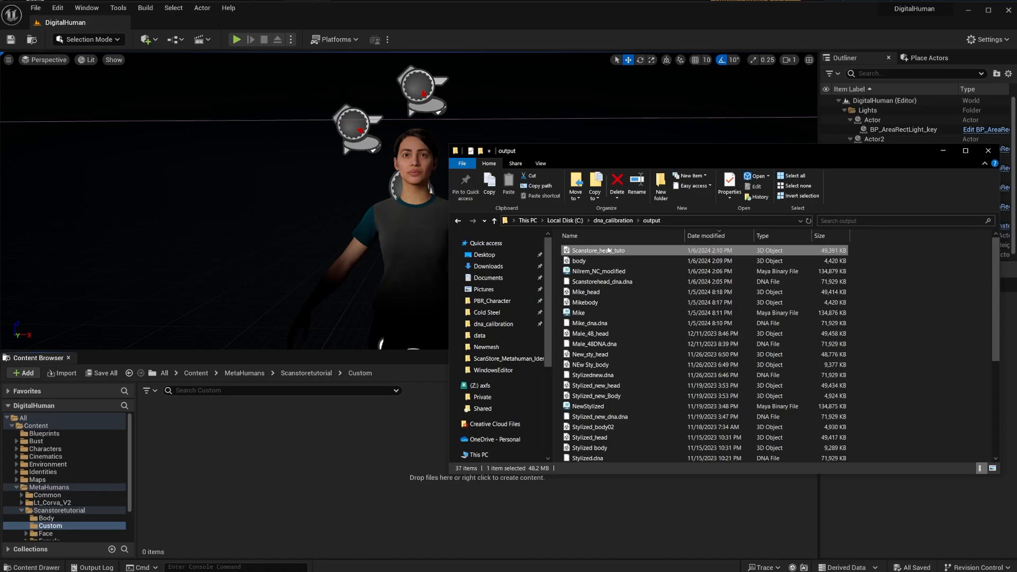
{"action": "left_click_drag", "start_coordinate": [251, 444], "coordinate": [251, 445]}
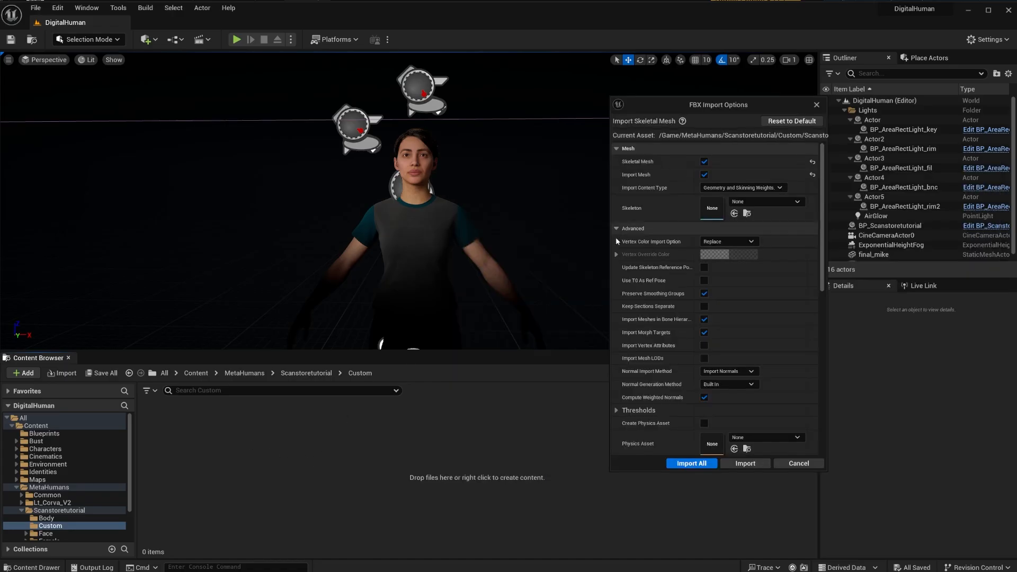
Assign Face_Archetype_Skeleton and Face_Archetype_Physics in the FBX import options and import the head as a skeletal mesh
{"action": "left_click", "coordinate": [753, 203]}
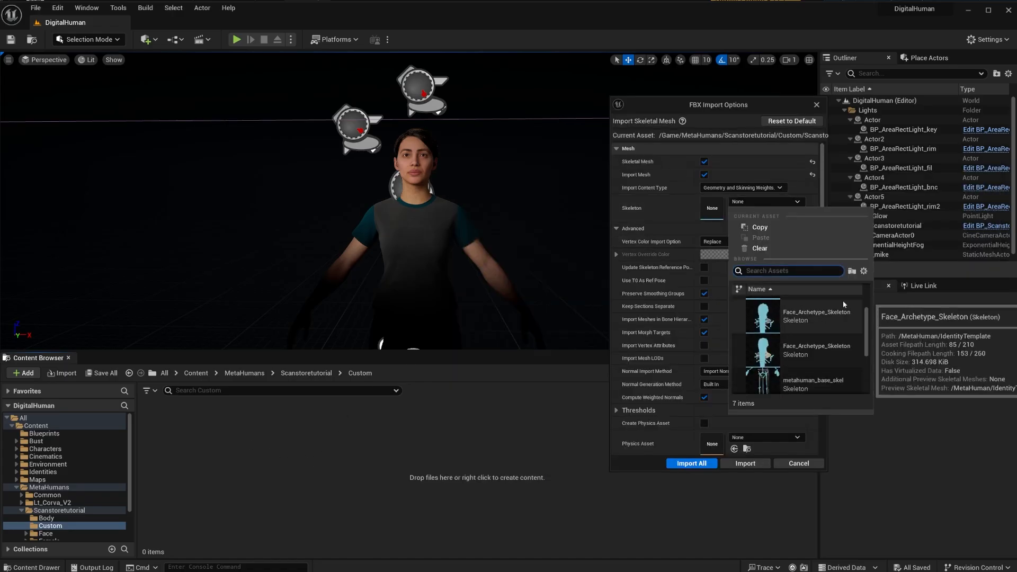
{"action": "left_click", "coordinate": [818, 329]}
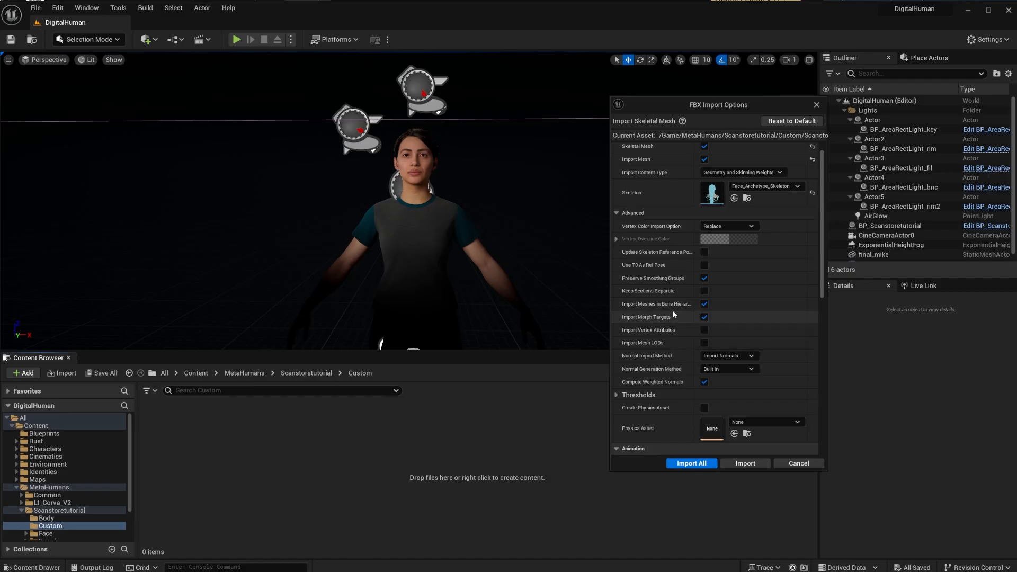
{"action": "scroll", "coordinate": [672, 310], "scroll_direction": "down", "scroll_amount": 3}
{"action": "left_click", "coordinate": [766, 301]}
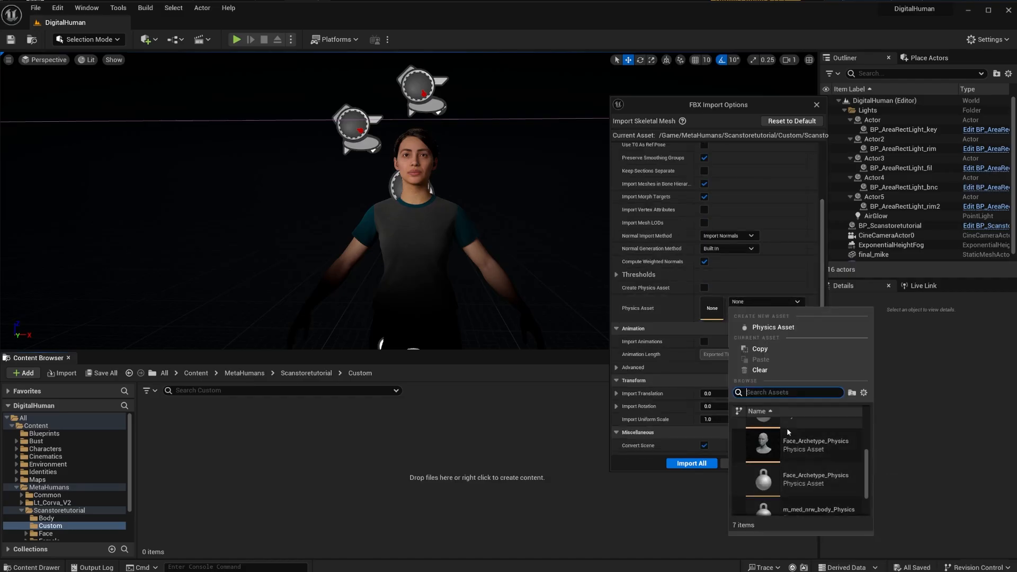
{"action": "left_click", "coordinate": [815, 479]}
{"action": "scroll", "coordinate": [689, 286], "scroll_direction": "up", "scroll_amount": 1}
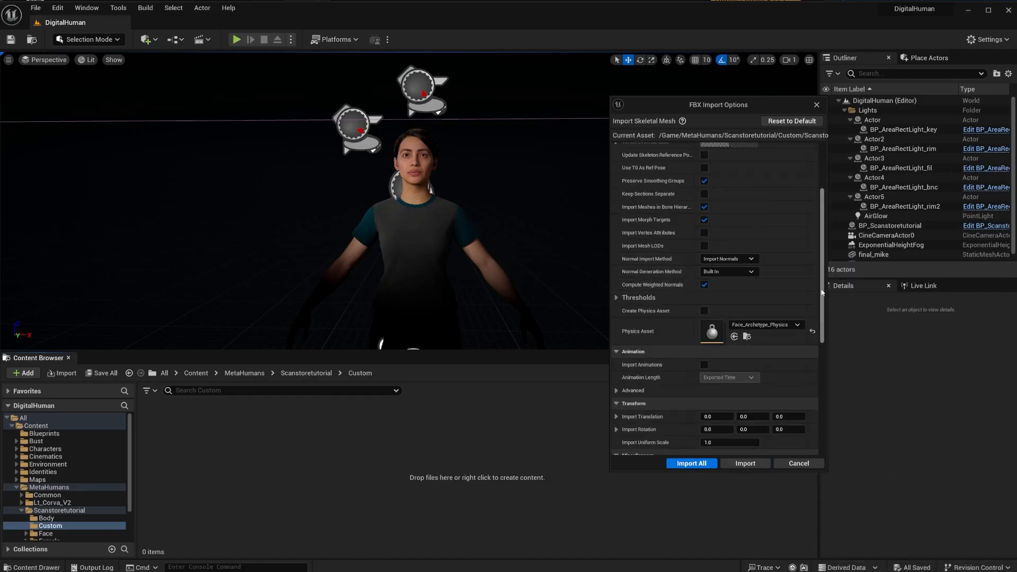
{"action": "scroll", "coordinate": [678, 424], "scroll_direction": "up", "scroll_amount": 4}
{"action": "left_click", "coordinate": [689, 462]}
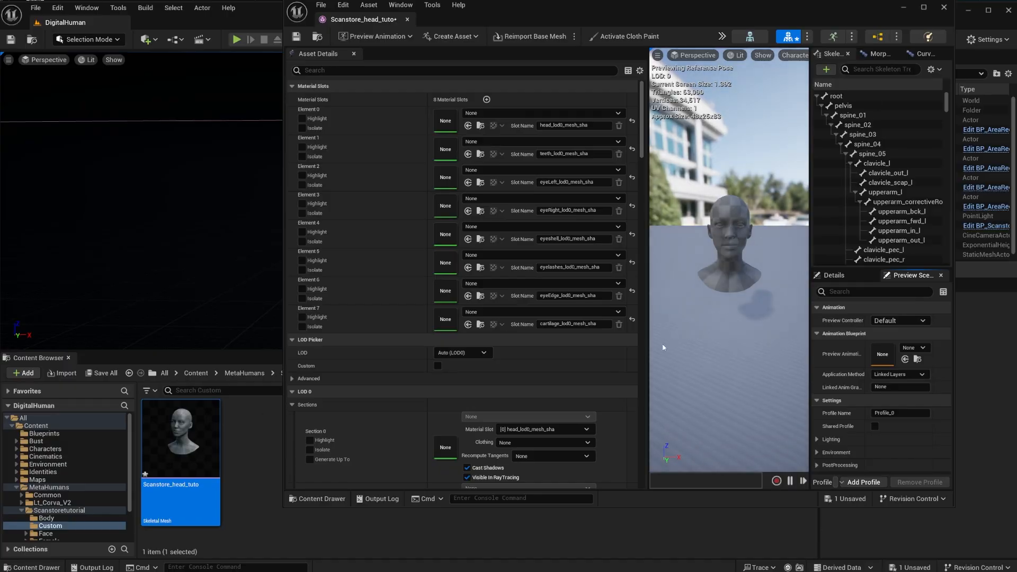
Enable the head mesh's skin cache, full precision UVs and UE4 compatible UVs, recompute tangents for All, and assign Face_PostProcess_AnimBP as post-process blueprint
{"action": "scroll", "coordinate": [551, 223], "scroll_direction": "down", "scroll_amount": 8}
{"action": "scroll", "coordinate": [530, 222], "scroll_direction": "down", "scroll_amount": 10}
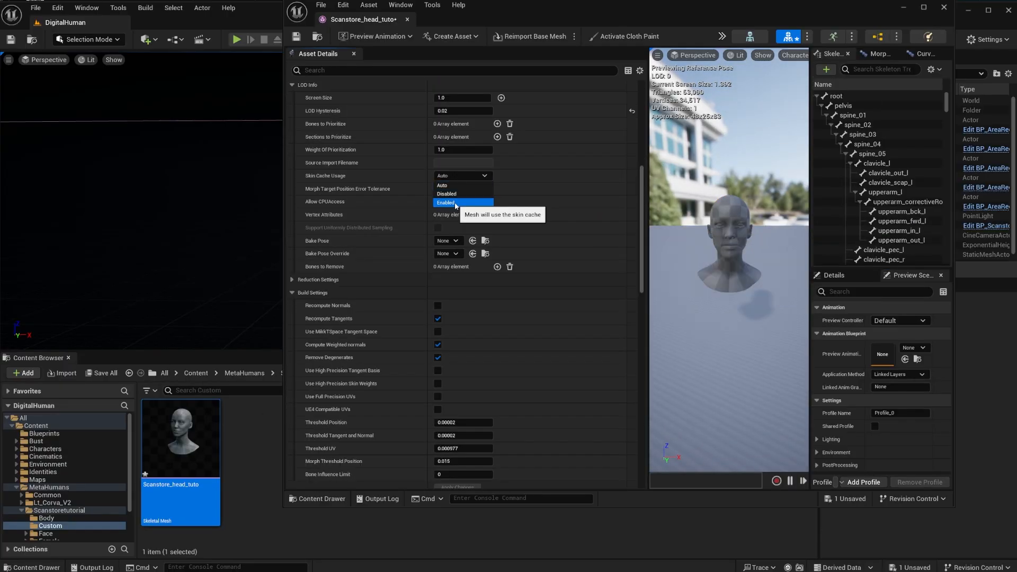
{"action": "scroll", "coordinate": [403, 387], "scroll_direction": "down", "scroll_amount": 1}
{"action": "left_click_drag", "start_coordinate": [640, 312], "coordinate": [638, 365]}
{"action": "left_click", "coordinate": [488, 293]}
{"action": "left_click", "coordinate": [515, 380]}
{"action": "scroll", "coordinate": [500, 304], "scroll_direction": "up", "scroll_amount": 10}
{"action": "left_click_drag", "start_coordinate": [641, 266], "coordinate": [646, 364]}
{"action": "left_click", "coordinate": [484, 120]}
{"action": "left_click", "coordinate": [484, 185]}
{"action": "left_click", "coordinate": [507, 261]}
{"action": "left_click", "coordinate": [540, 424]}
{"action": "left_click", "coordinate": [448, 167]}
{"action": "left_click", "coordinate": [521, 319]}
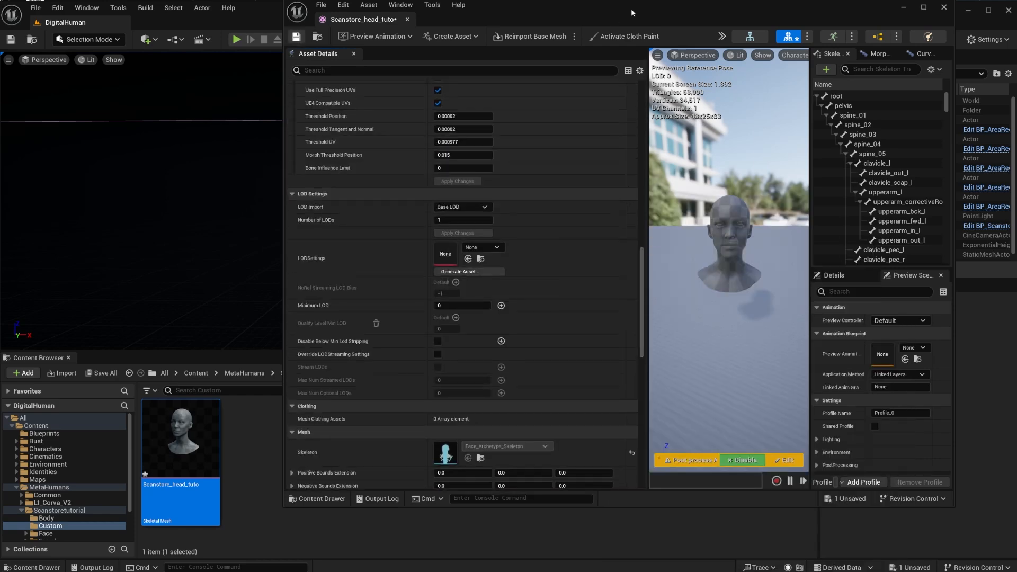
Preview the mh_arkit_mapping_anim animation on the imported head and close the asset editor
{"action": "left_click", "coordinate": [832, 36]}
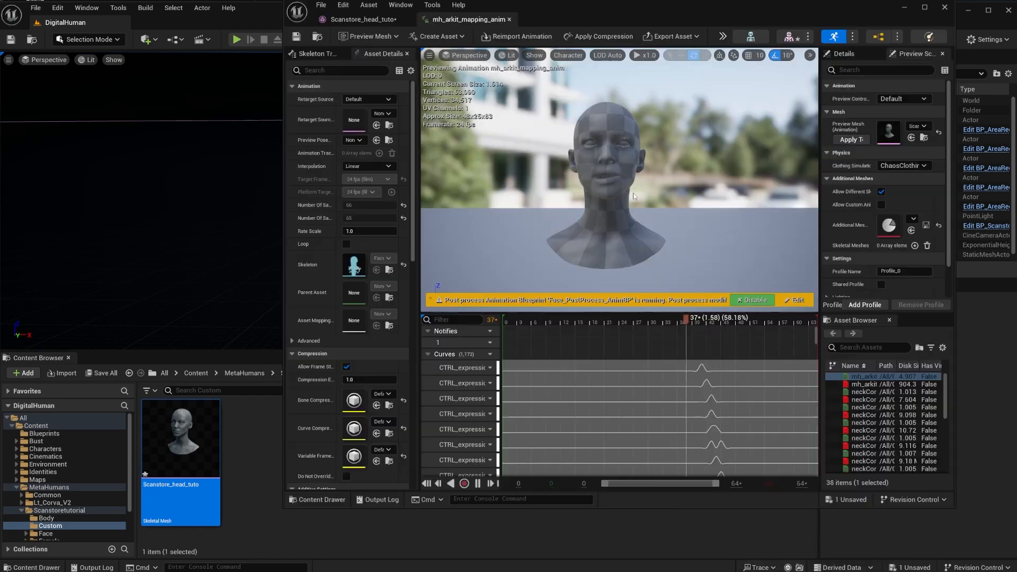
{"action": "left_click", "coordinate": [944, 7]}
{"action": "left_click", "coordinate": [379, 448]}
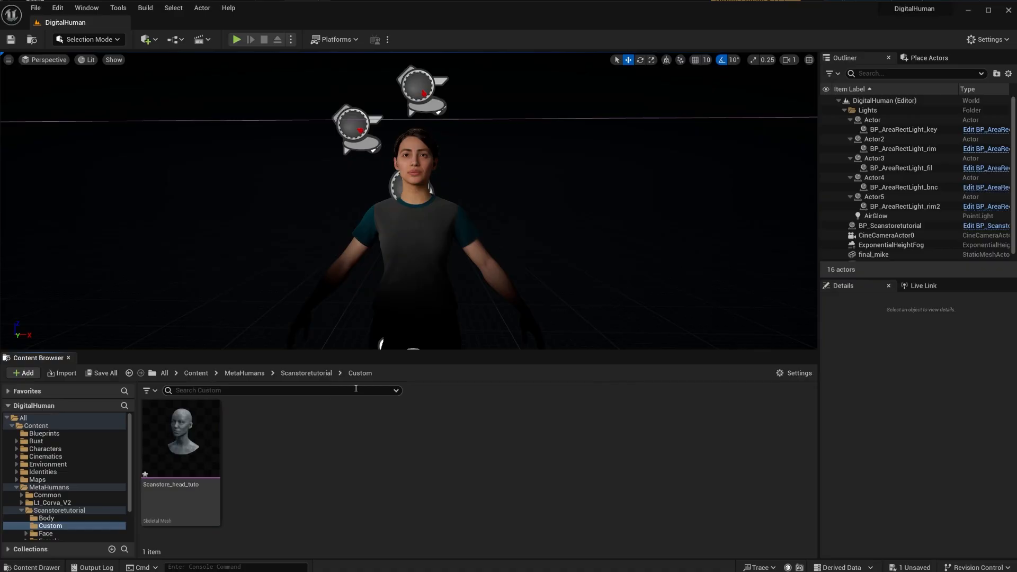
Reopen the Scanstore_head_tuto mesh, locate and open BP_Scanstoretutorial from the level's character, and bring up its Face component's materials
{"action": "left_click", "coordinate": [184, 441]}
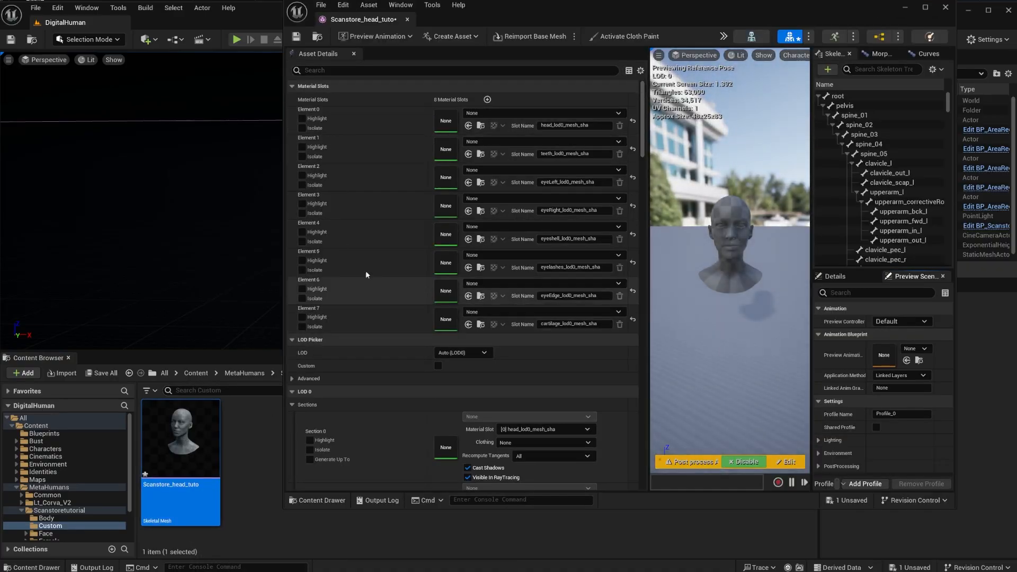
{"action": "left_click", "coordinate": [902, 8]}
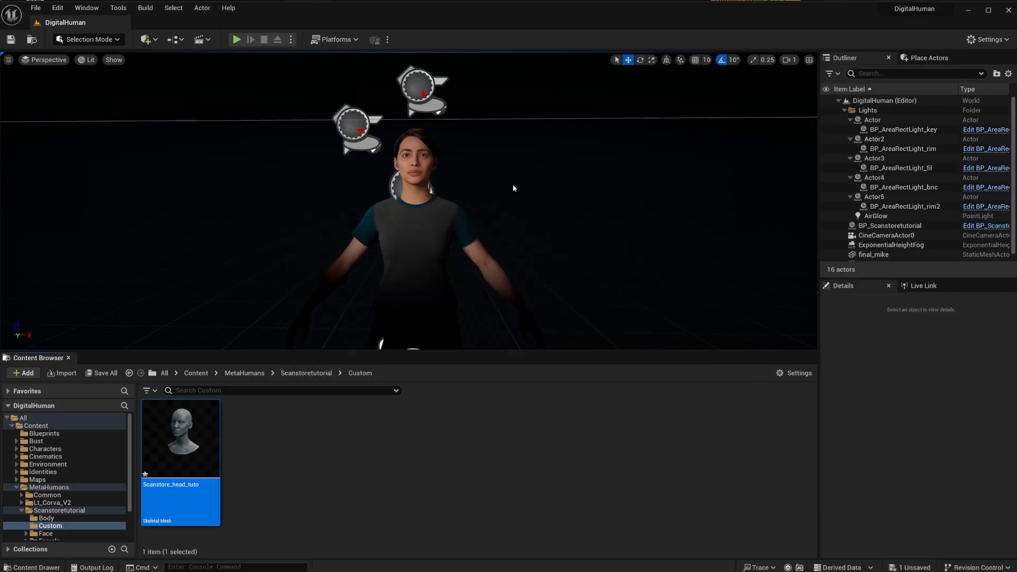
{"action": "left_click", "coordinate": [416, 216]}
{"action": "right_click", "coordinate": [882, 226]}
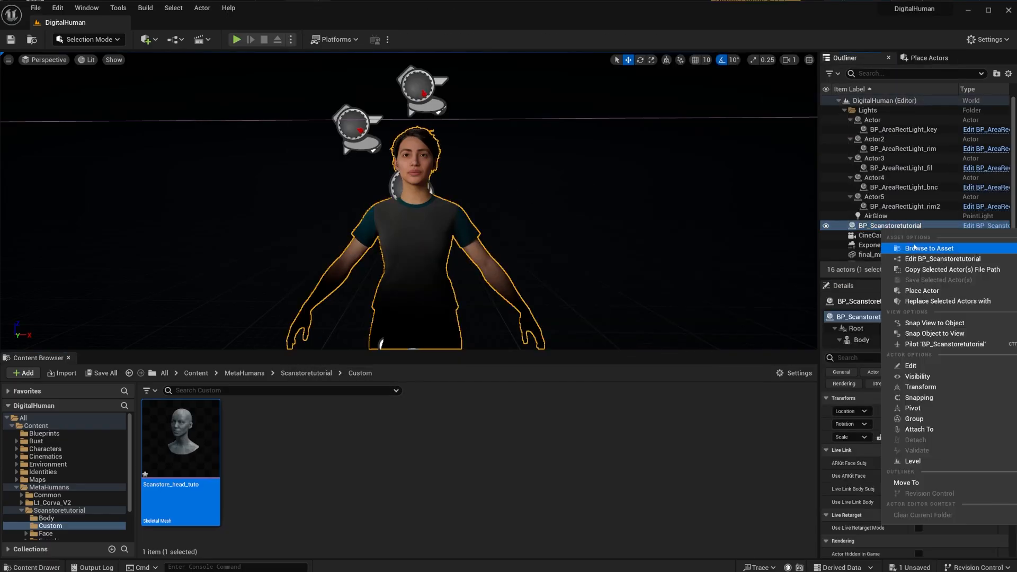
{"action": "left_click", "coordinate": [911, 248]}
{"action": "scroll", "coordinate": [424, 496], "scroll_direction": "down", "scroll_amount": 3}
{"action": "key", "text": "alt+Tab"}
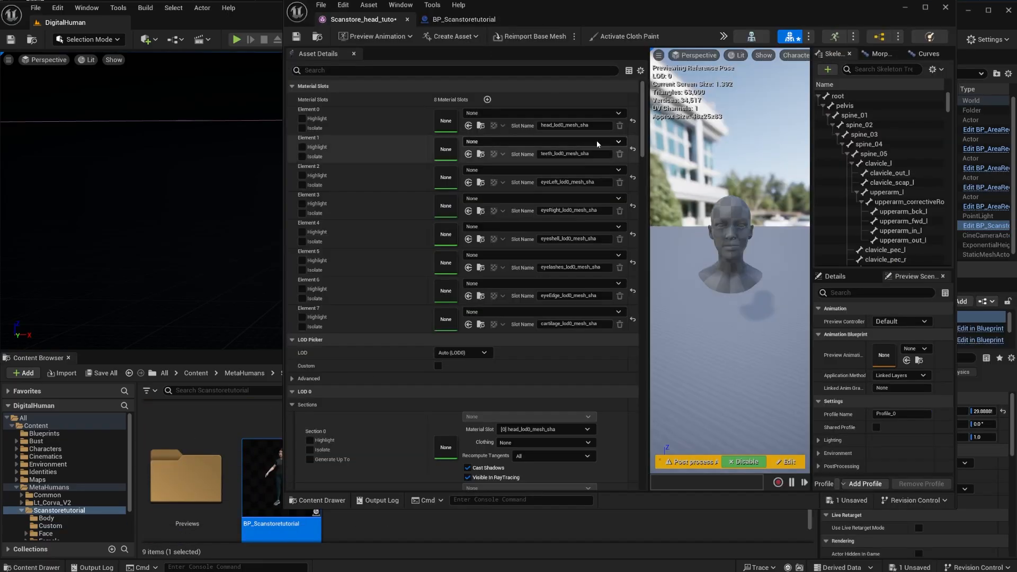
{"action": "left_click", "coordinate": [461, 19]}
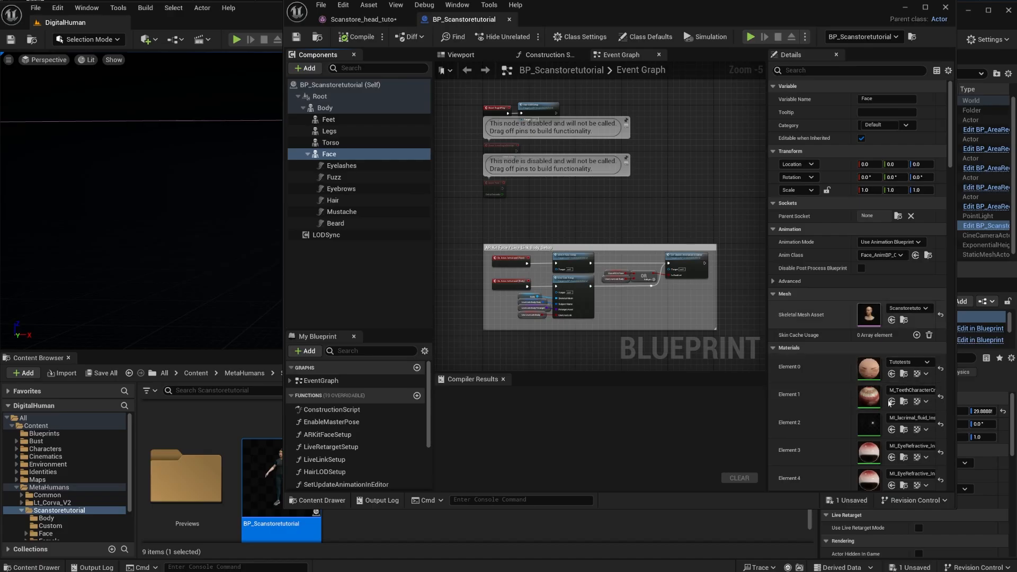
{"action": "scroll", "coordinate": [879, 340], "scroll_direction": "down", "scroll_amount": 2}
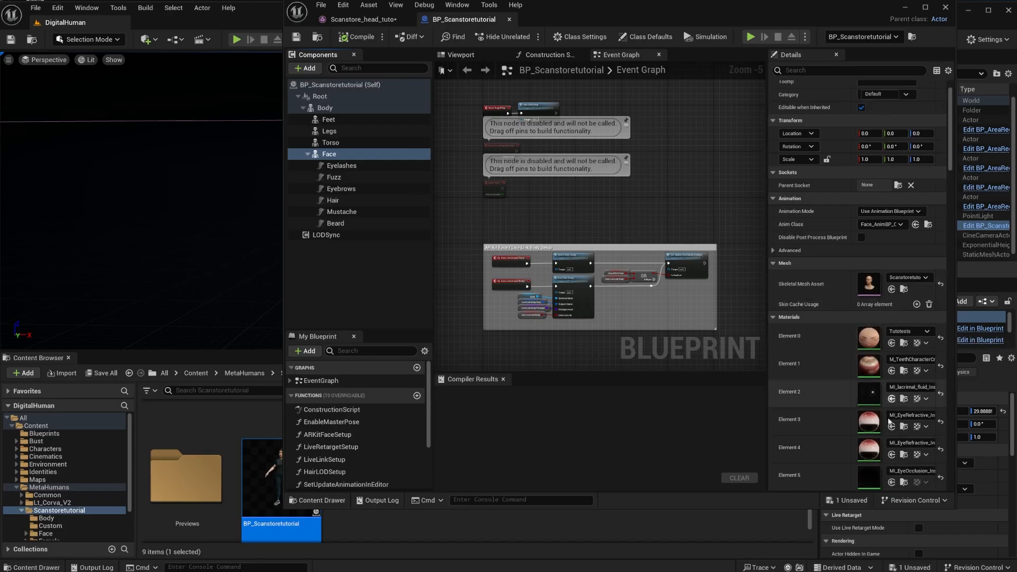
Assign the M_TeethCharacterCreator_Inst material used by the blueprint's Face to the teeth material slot of Scanstore_head_tuto
{"action": "scroll", "coordinate": [879, 340], "scroll_direction": "down", "scroll_amount": 12}
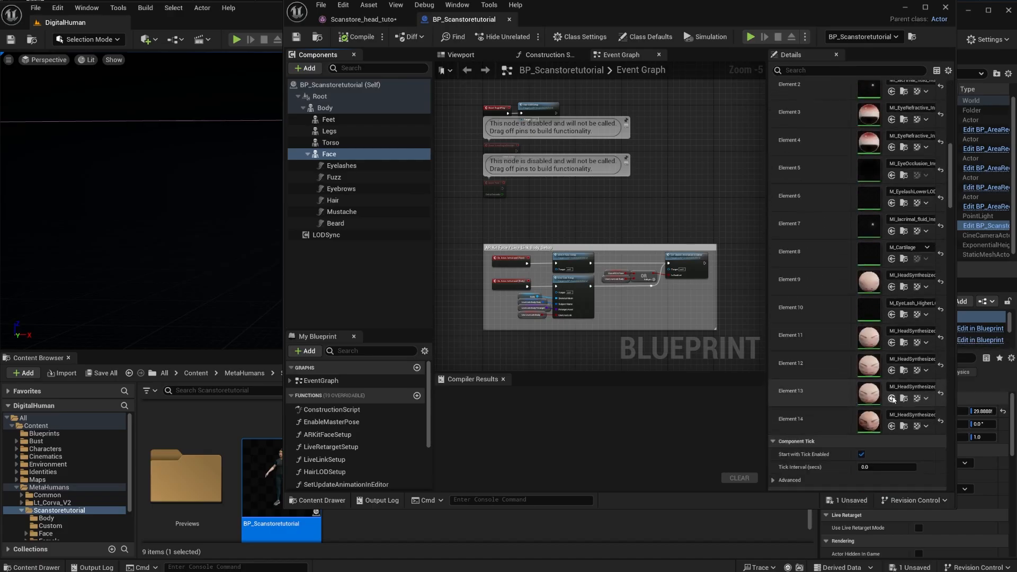
{"action": "scroll", "coordinate": [893, 399], "scroll_direction": "up", "scroll_amount": 20}
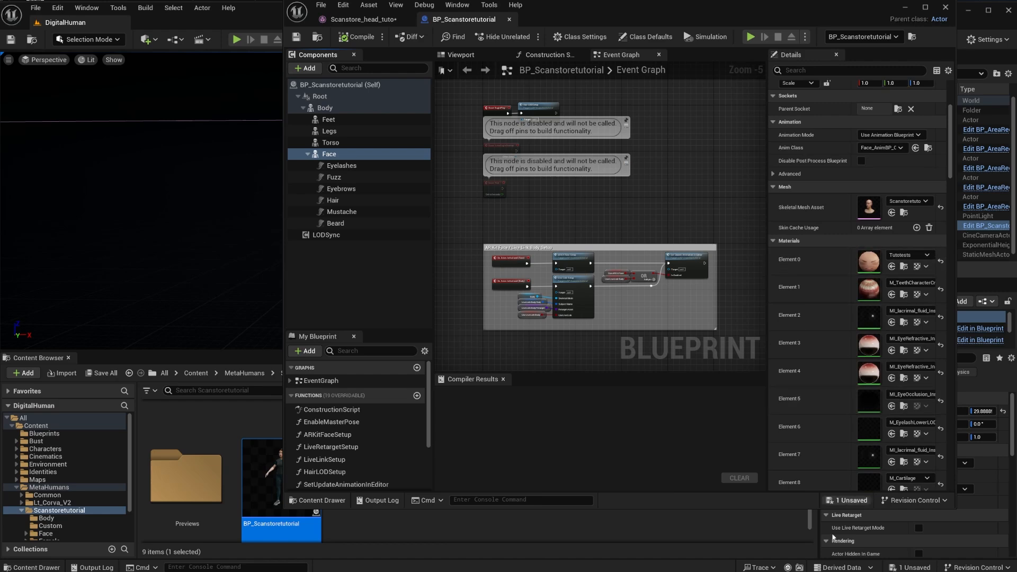
{"action": "left_click", "coordinate": [904, 345]}
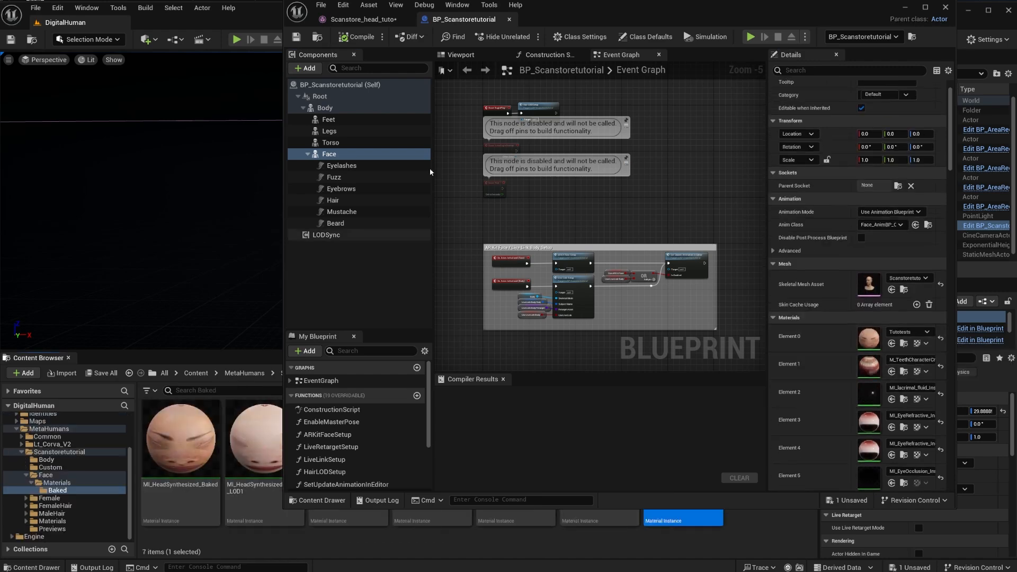
{"action": "left_click", "coordinate": [363, 19]}
{"action": "left_click", "coordinate": [303, 147]}
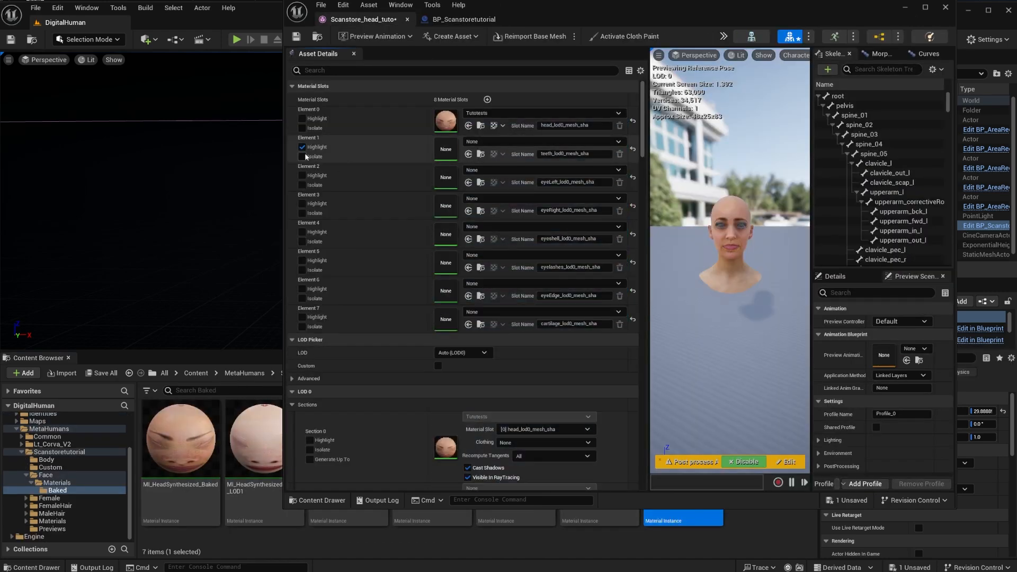
{"action": "left_click", "coordinate": [463, 19]}
{"action": "left_click", "coordinate": [903, 371]}
{"action": "scroll", "coordinate": [212, 456], "scroll_direction": "down", "scroll_amount": 1}
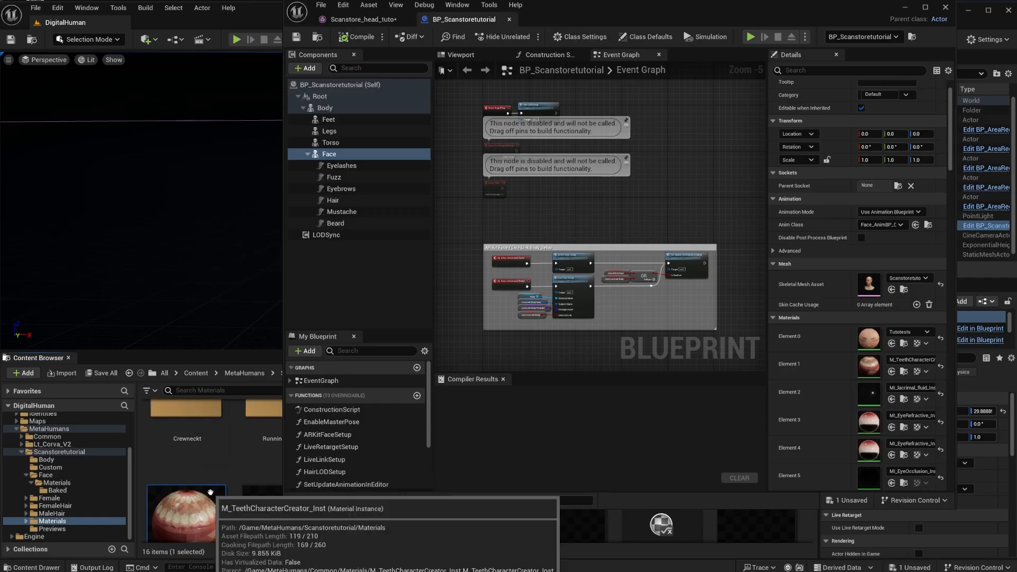
{"action": "left_click", "coordinate": [363, 19]}
{"action": "left_click_drag", "start_coordinate": [210, 503], "coordinate": [461, 150]}
Locate the Face's eye materials and assign MI_EyeRefractive_Inst_L to the mesh's eyeLeft slot and MI_EyeRefractive_Inst_R to its eyeRight slot
{"action": "left_click", "coordinate": [463, 19]}
{"action": "left_click", "coordinate": [363, 19]}
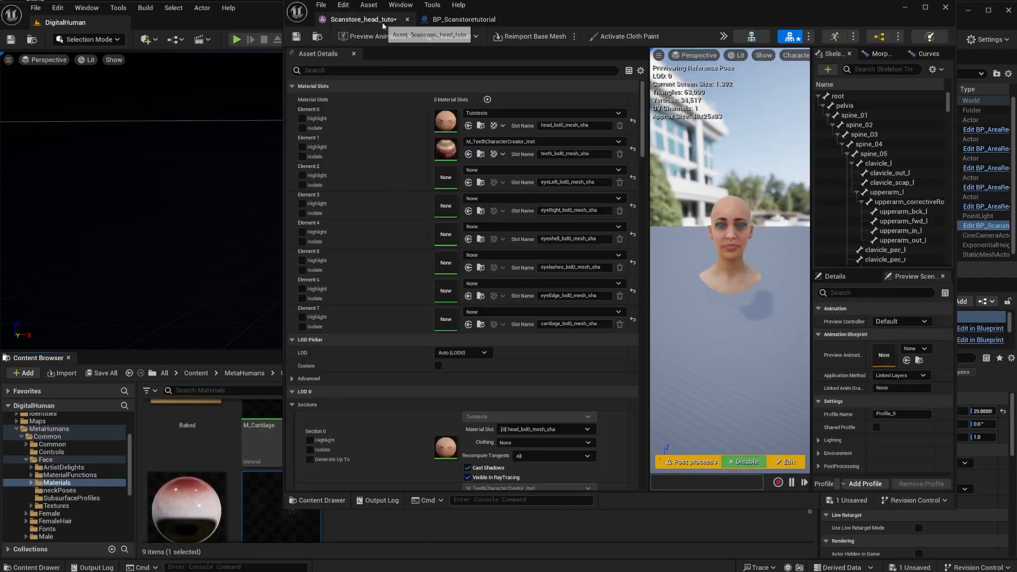
{"action": "left_click", "coordinate": [463, 19]}
{"action": "left_click", "coordinate": [903, 398]}
{"action": "left_click", "coordinate": [363, 19]}
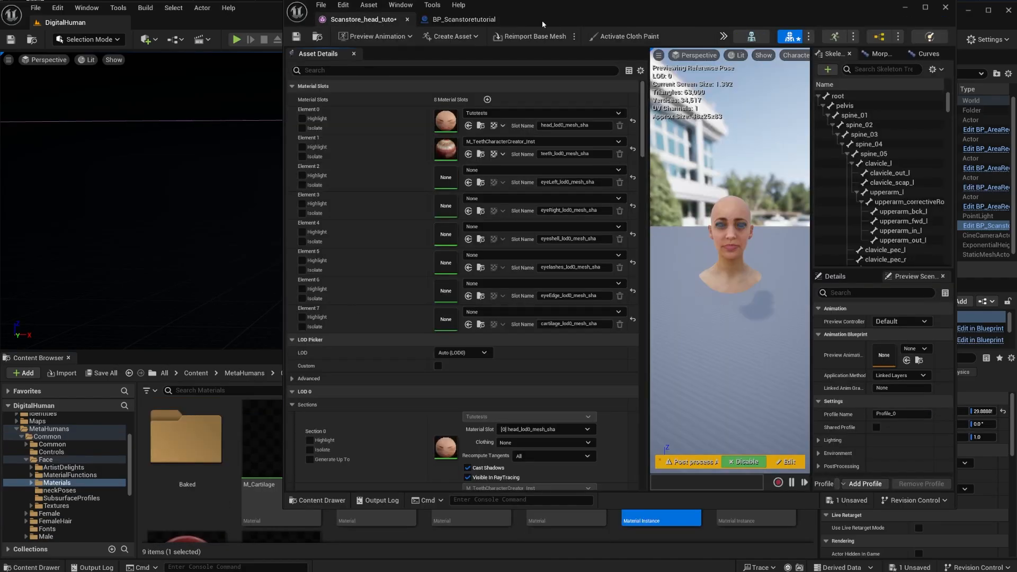
{"action": "left_click", "coordinate": [462, 19]}
{"action": "left_click", "coordinate": [900, 350]}
{"action": "left_click_drag", "start_coordinate": [285, 434], "coordinate": [424, 371]}
{"action": "left_click", "coordinate": [503, 19]}
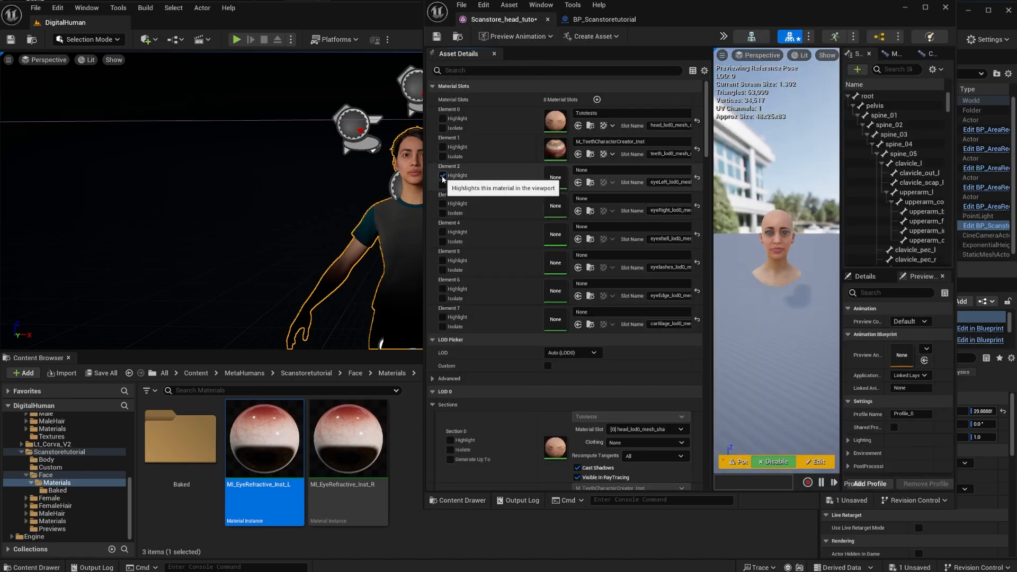
{"action": "left_click_drag", "start_coordinate": [263, 439], "coordinate": [556, 177]}
{"action": "left_click_drag", "start_coordinate": [347, 439], "coordinate": [556, 206]}
Assign the blueprint Face's eye occlusion material to the mesh's eyeshell slot and its eyelash material to the eyelashes slot
{"action": "left_click", "coordinate": [603, 19]}
{"action": "left_click", "coordinate": [924, 406]}
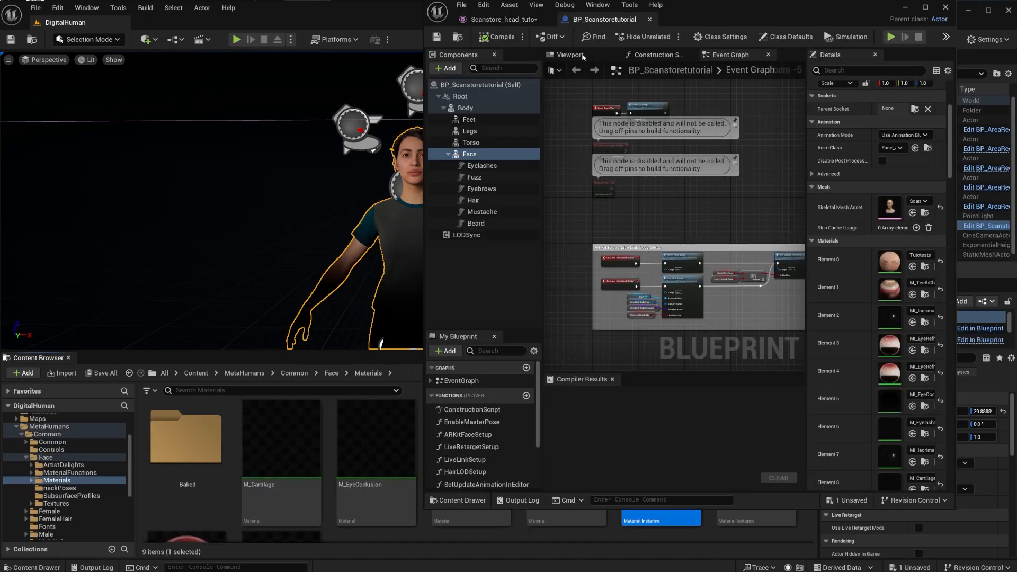
{"action": "left_click", "coordinate": [503, 19]}
{"action": "left_click", "coordinate": [612, 21]}
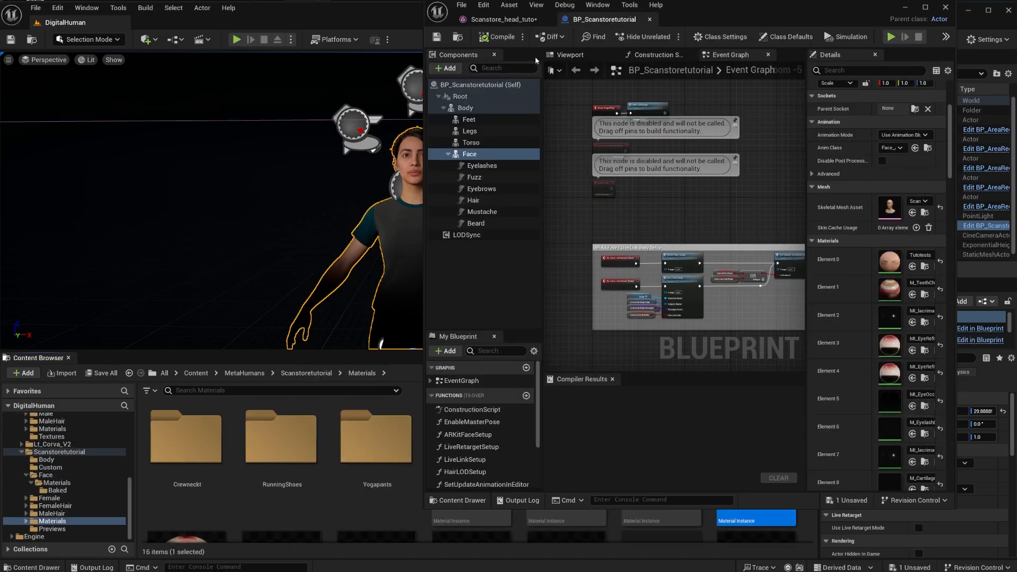
{"action": "left_click", "coordinate": [503, 19]}
{"action": "left_click_drag", "start_coordinate": [776, 365], "coordinate": [752, 366]}
Assign the Face's lacrimal fluid material to the mesh's eyeEdge slot and M_Cartilage to its cartilage slot, and save the mesh
{"action": "left_click", "coordinate": [604, 19]}
{"action": "scroll", "coordinate": [945, 492], "scroll_direction": "down", "scroll_amount": 1}
{"action": "left_click", "coordinate": [924, 446]}
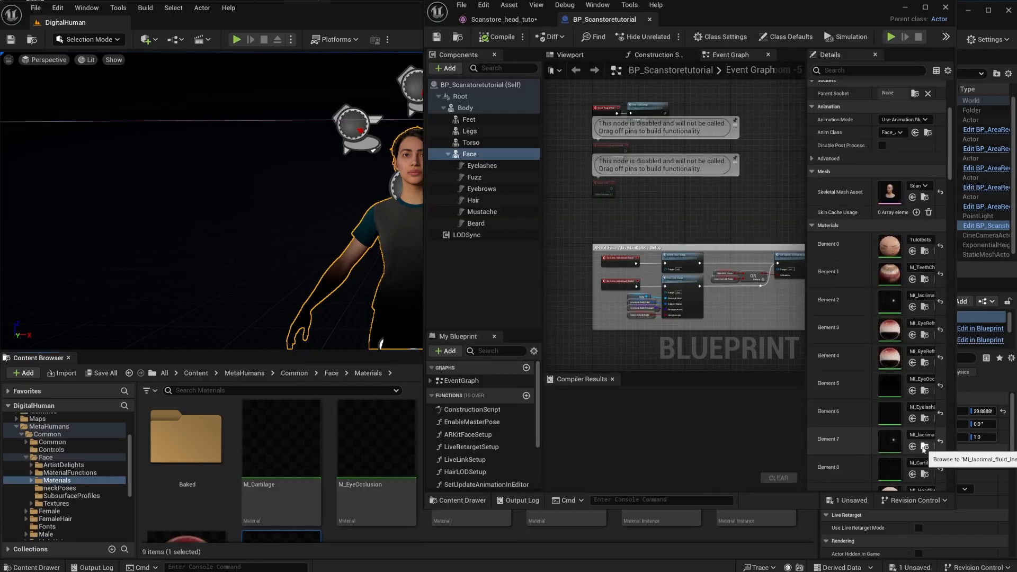
{"action": "left_click", "coordinate": [503, 19]}
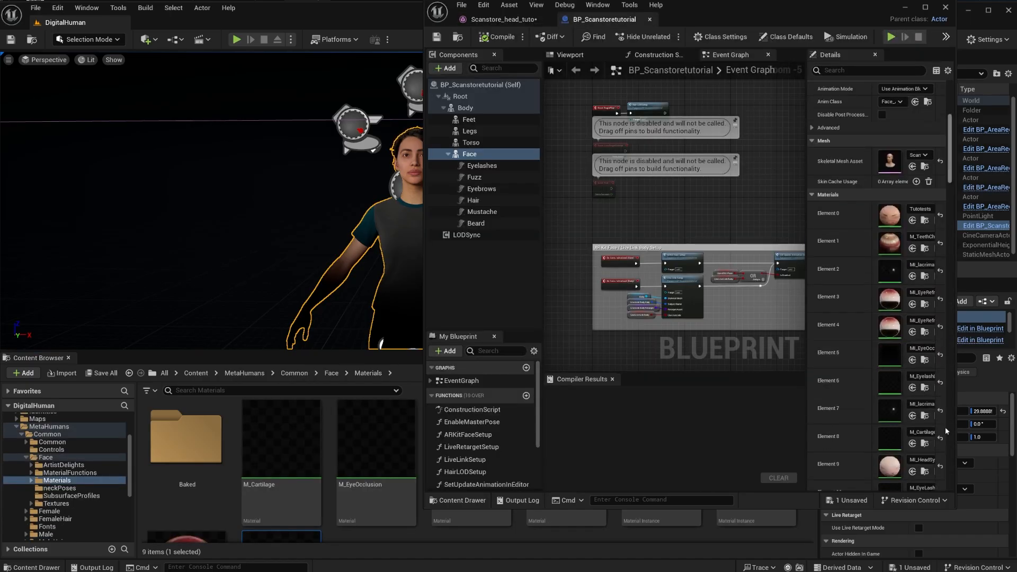
{"action": "left_click", "coordinate": [281, 450]}
{"action": "left_click", "coordinate": [578, 324]}
{"action": "left_click", "coordinate": [440, 40]}
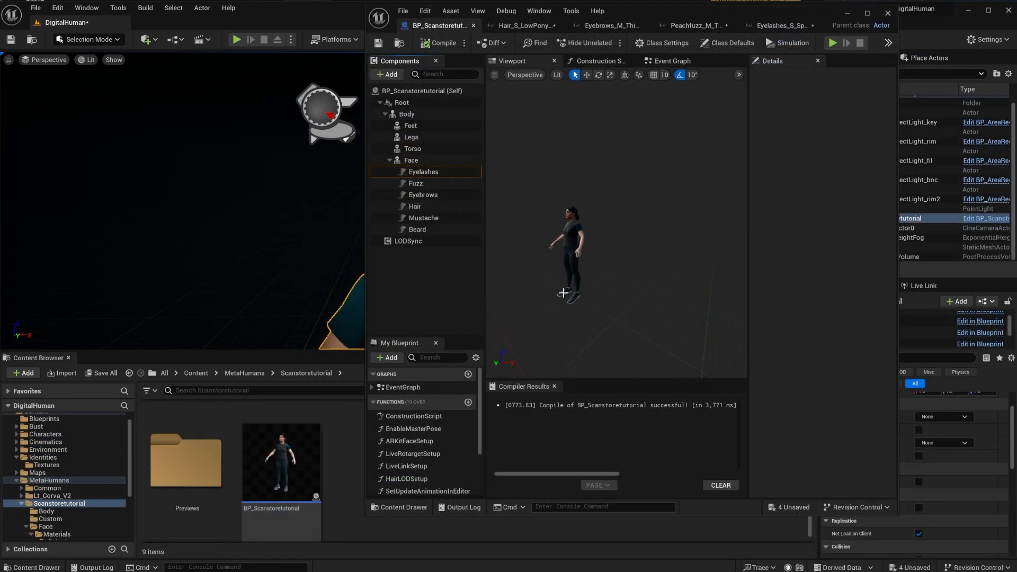
Create a new Actor blueprint class named MEtahuman_custom in the Scanstoretutorial folder
{"action": "left_click_drag", "start_coordinate": [364, 446], "coordinate": [403, 447]}
{"action": "left_click_drag", "start_coordinate": [685, 11], "coordinate": [784, 14]}
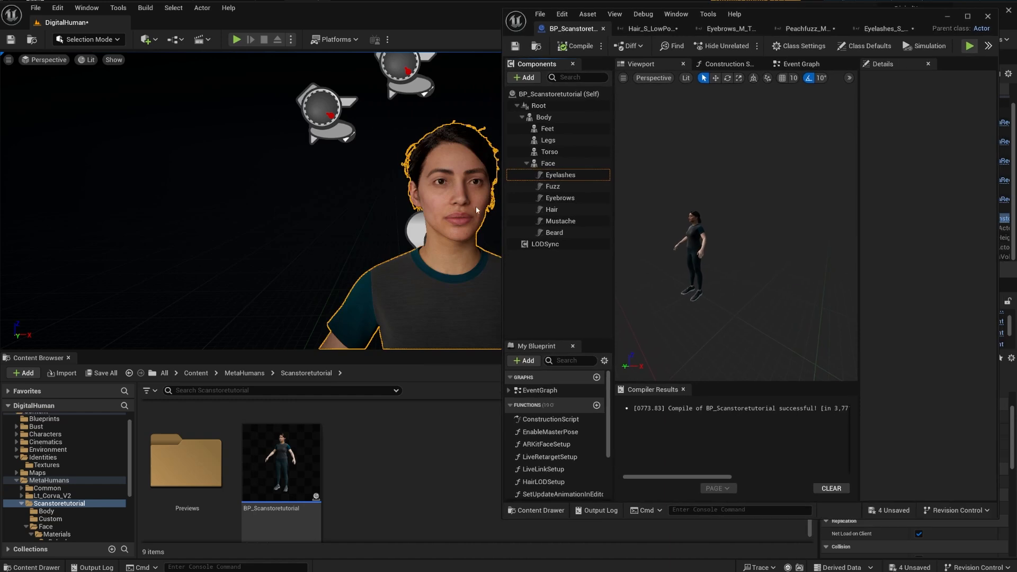
{"action": "right_click", "coordinate": [408, 477]}
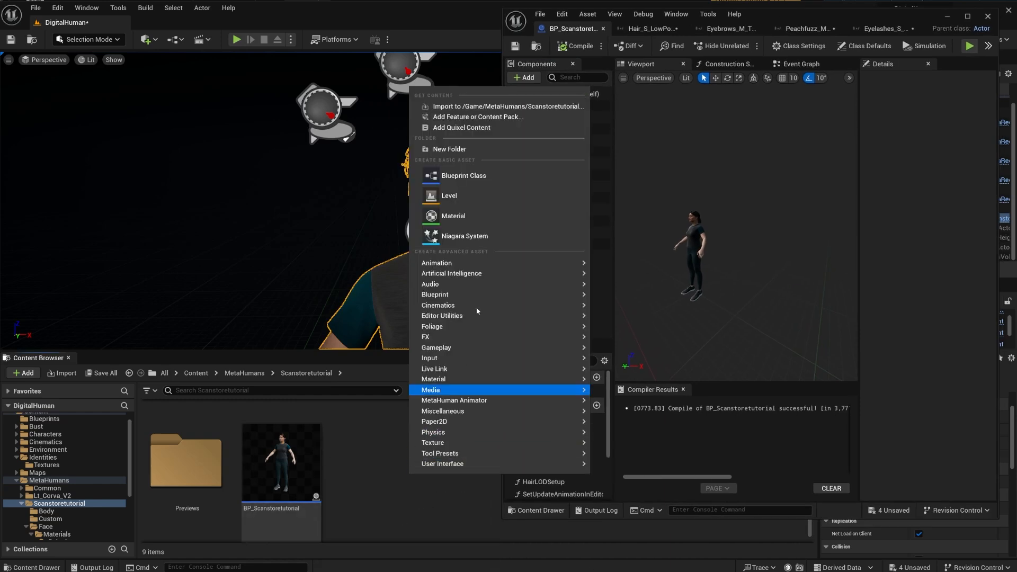
{"action": "left_click", "coordinate": [477, 175]}
{"action": "left_click", "coordinate": [634, 213]}
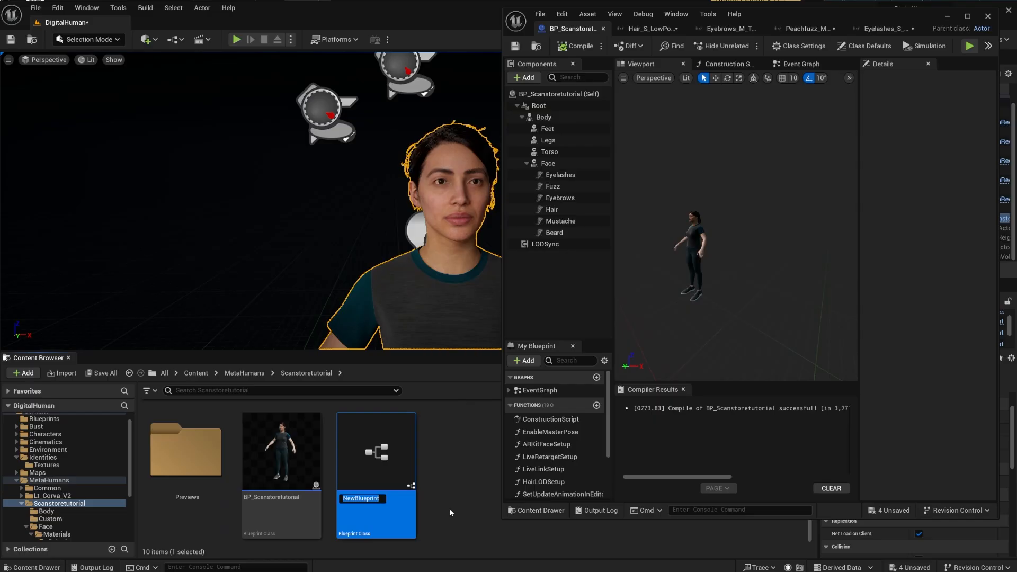
{"action": "type", "text": "MEtahuman cu"}
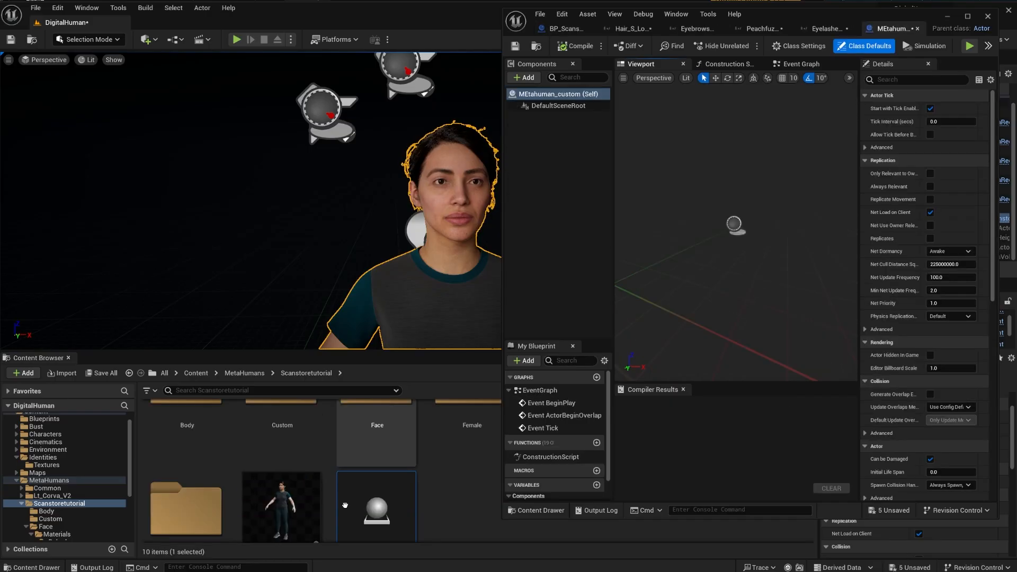
Add the Scanstore_head_tuto skeletal mesh from the Custom folder under MEtahuman_custom's DefaultSceneRoot and compile the blueprint
{"action": "scroll", "coordinate": [345, 505], "scroll_direction": "up", "scroll_amount": 2}
{"action": "double_click", "coordinate": [292, 462]}
{"action": "left_click", "coordinate": [180, 439]}
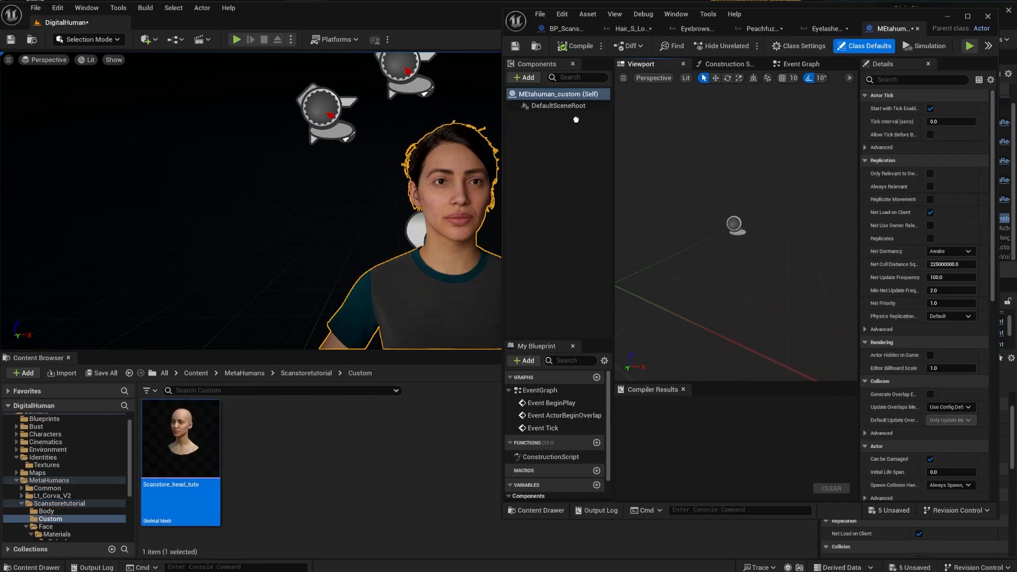
{"action": "left_click_drag", "start_coordinate": [576, 120], "coordinate": [574, 106]}
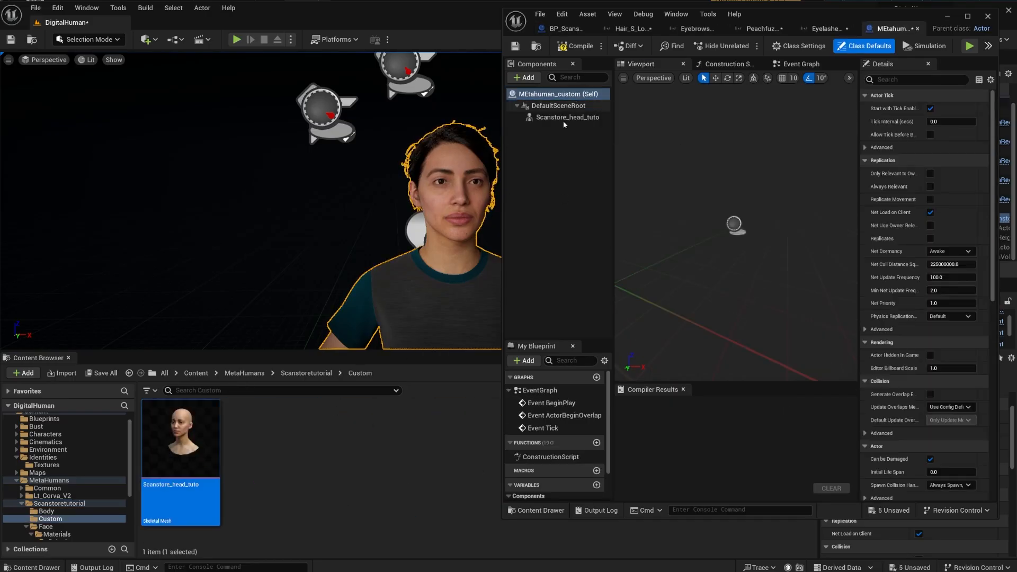
{"action": "left_click", "coordinate": [580, 45]}
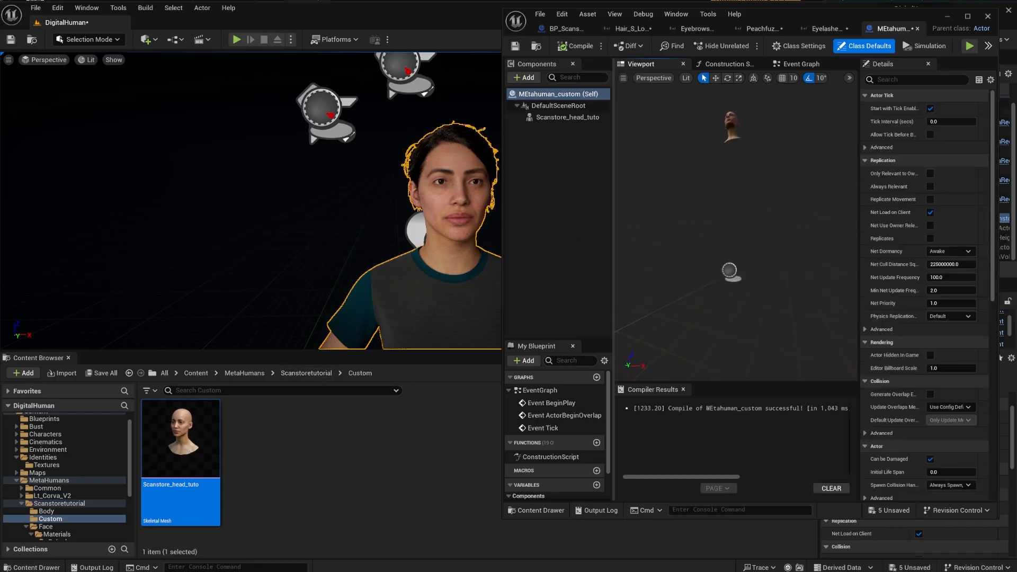
{"action": "right_click_drag", "start_coordinate": [736, 220], "coordinate": [715, 166]}
{"action": "mouse_move", "coordinate": [707, 263]}
{"action": "right_mouse_down"}
{"action": "mouse_move", "coordinate": [694, 255]}
{"action": "mouse_move", "coordinate": [733, 259]}
{"action": "mouse_move", "coordinate": [707, 263]}
{"action": "right_mouse_up"}
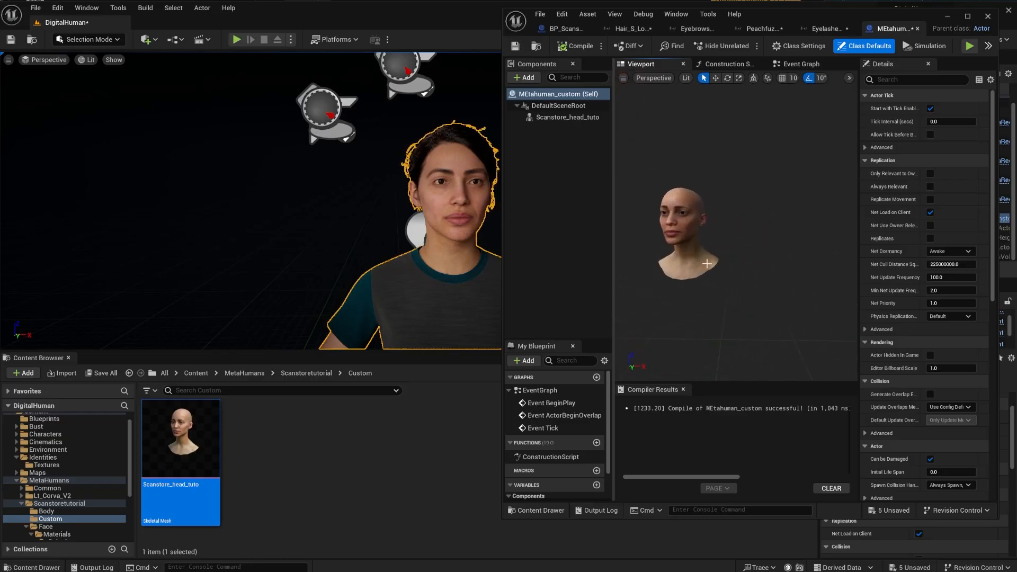
Copy the components from Eyelashes through LODSync in BP_Scanstoretutorial and paste them into the MEtahuman_custom blueprint
{"action": "left_click", "coordinate": [564, 28]}
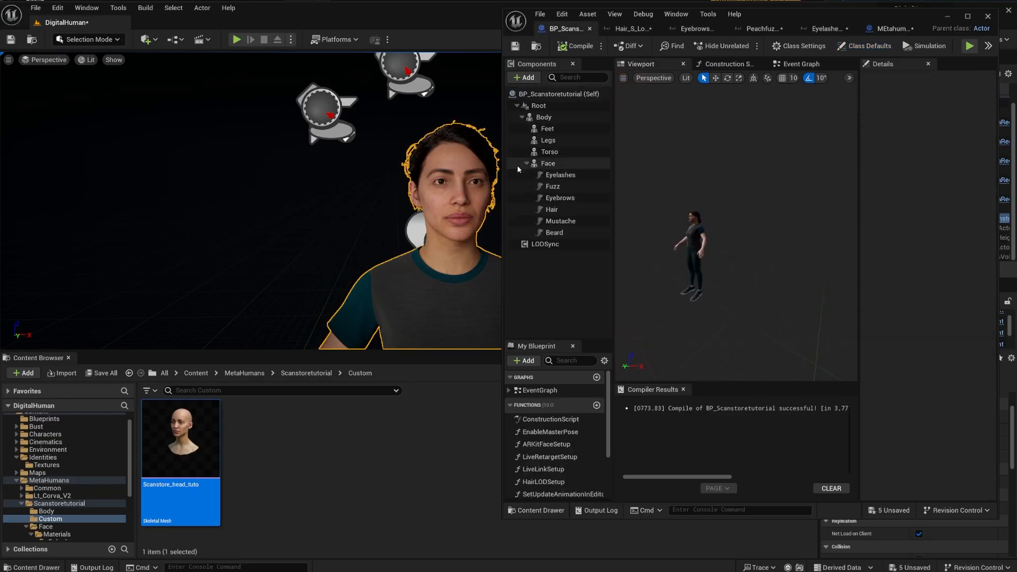
{"action": "left_click", "coordinate": [554, 175]}
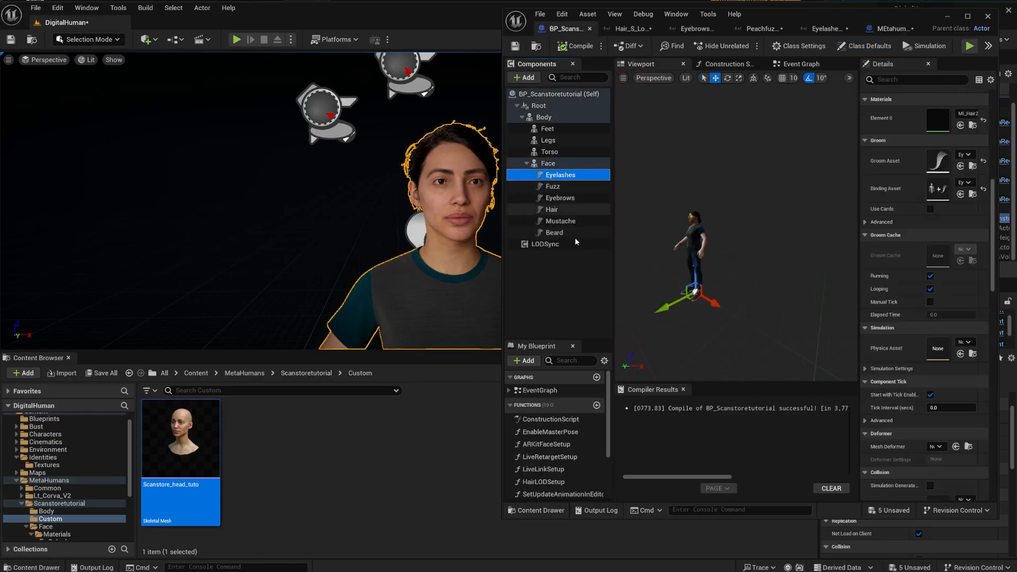
{"action": "left_click", "coordinate": [545, 245], "text": "shift"}
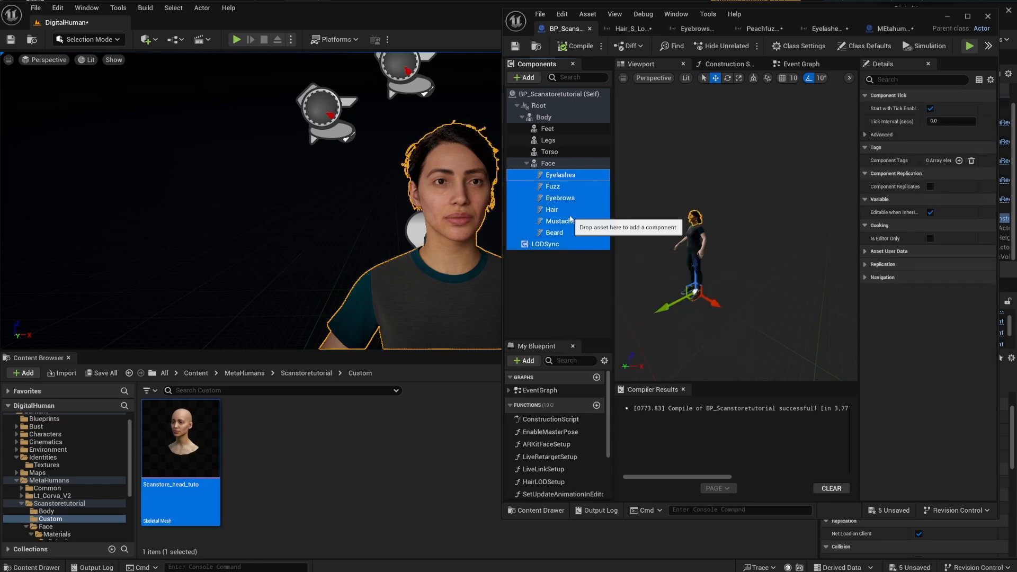
{"action": "right_click", "coordinate": [563, 176]}
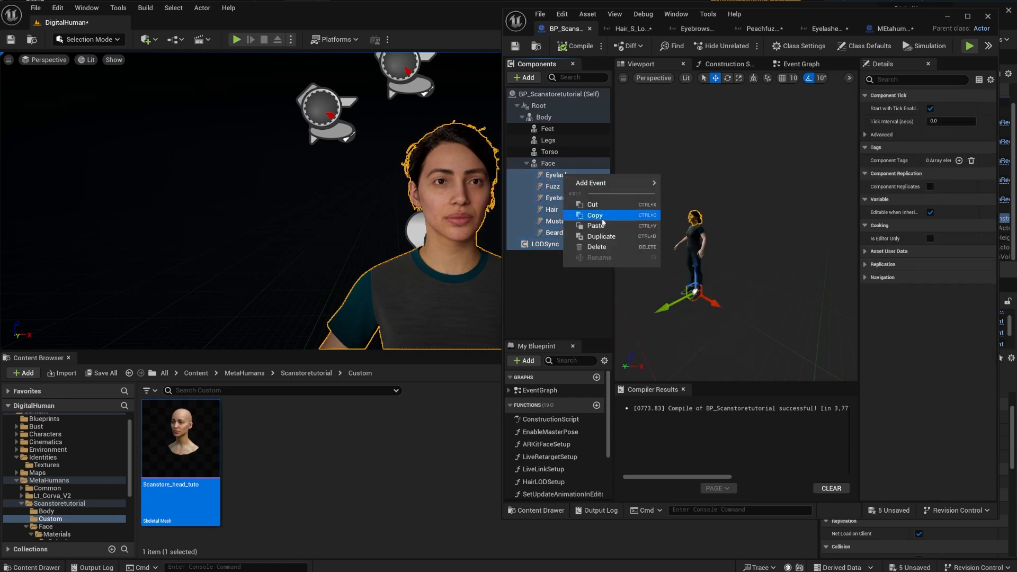
{"action": "left_click", "coordinate": [887, 29]}
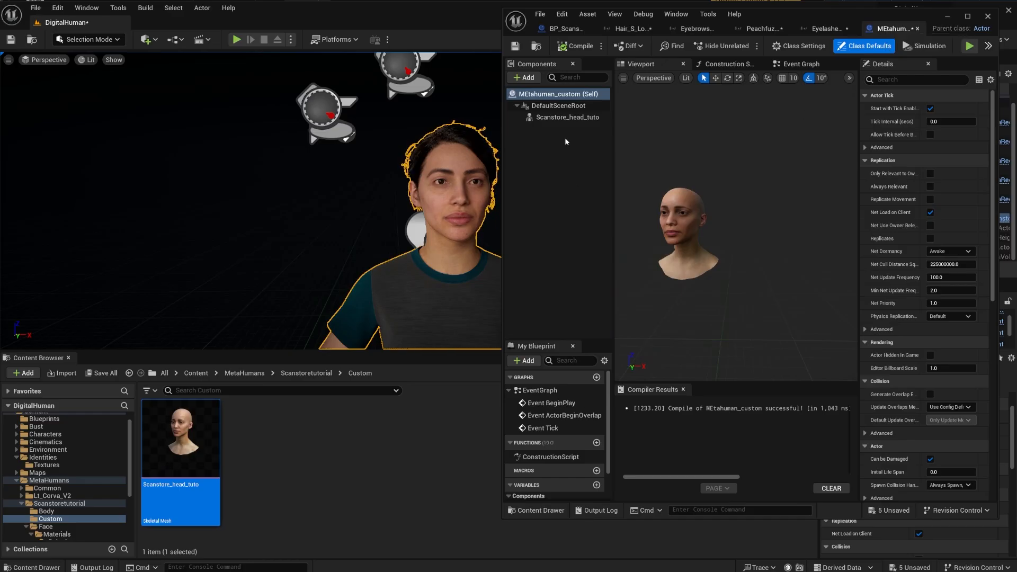
{"action": "left_click", "coordinate": [562, 120]}
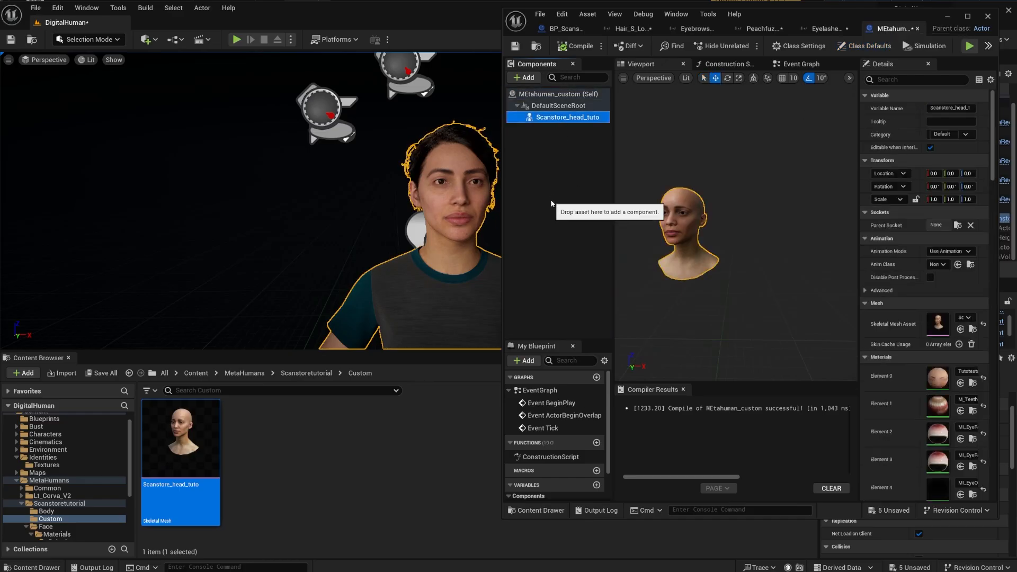
{"action": "key", "text": "ctrl+v"}
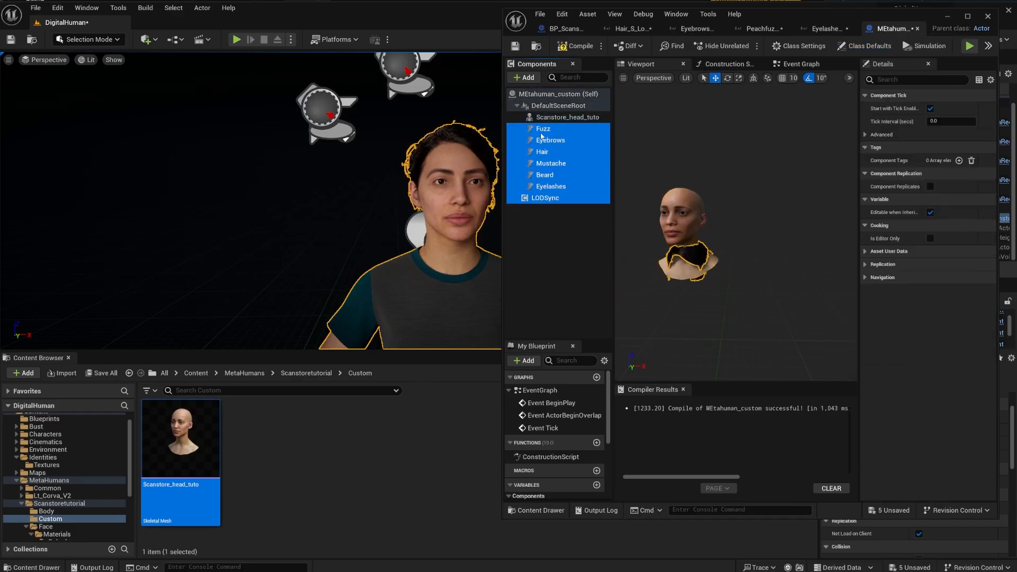
Parent the Fuzz, Eyebrows, Hair, Mustache, Beard and Eyelashes components to the Scanstore_head_tuto component
{"action": "left_click", "coordinate": [542, 129]}
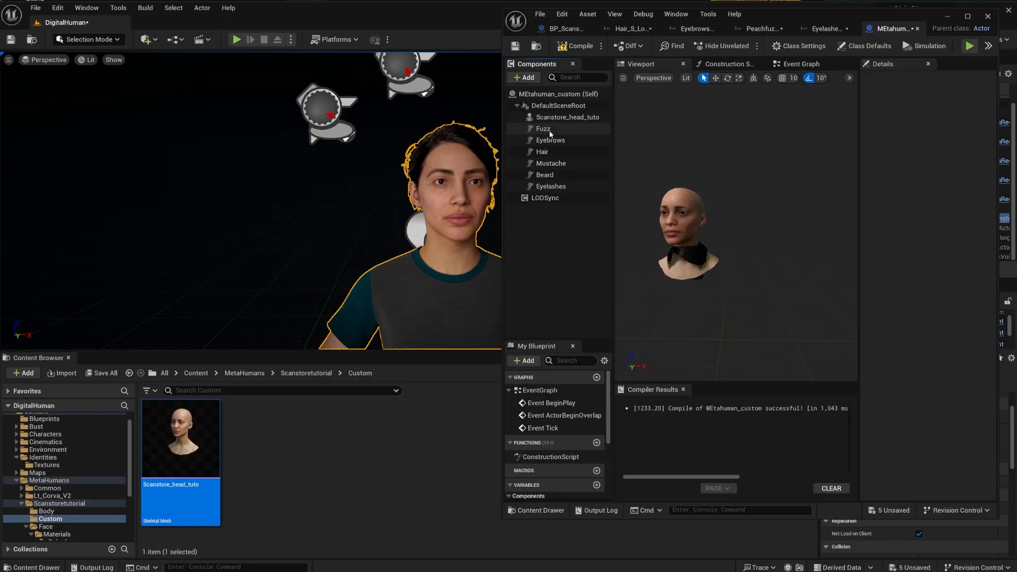
{"action": "left_click", "coordinate": [560, 186], "text": "shift"}
{"action": "left_click_drag", "start_coordinate": [554, 129], "coordinate": [560, 117]}
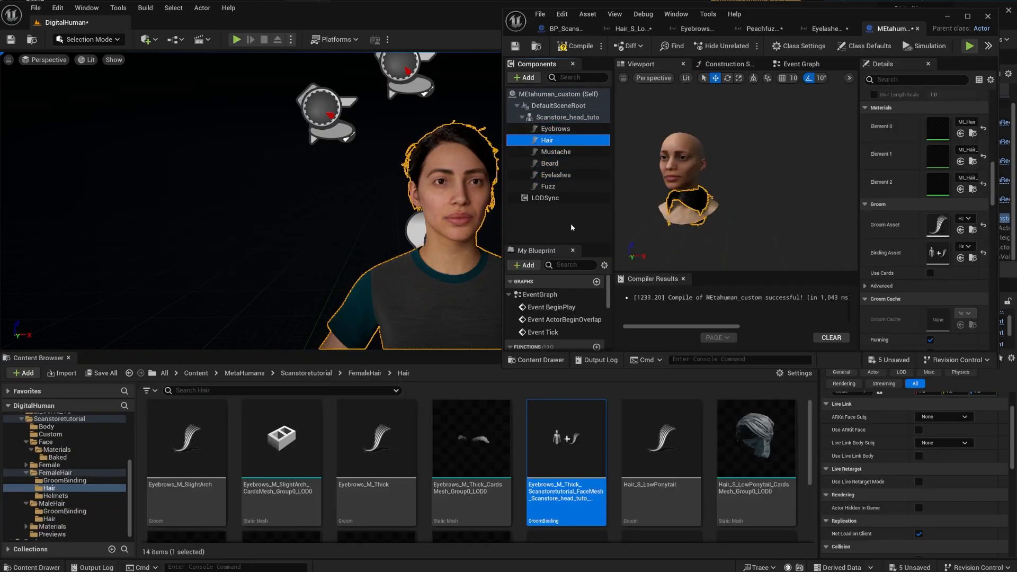
Set the Hair component's binding asset to the Hair_S_LowPonytail groom binding made for Scanstore_head_tuto
{"action": "left_click", "coordinate": [572, 225]}
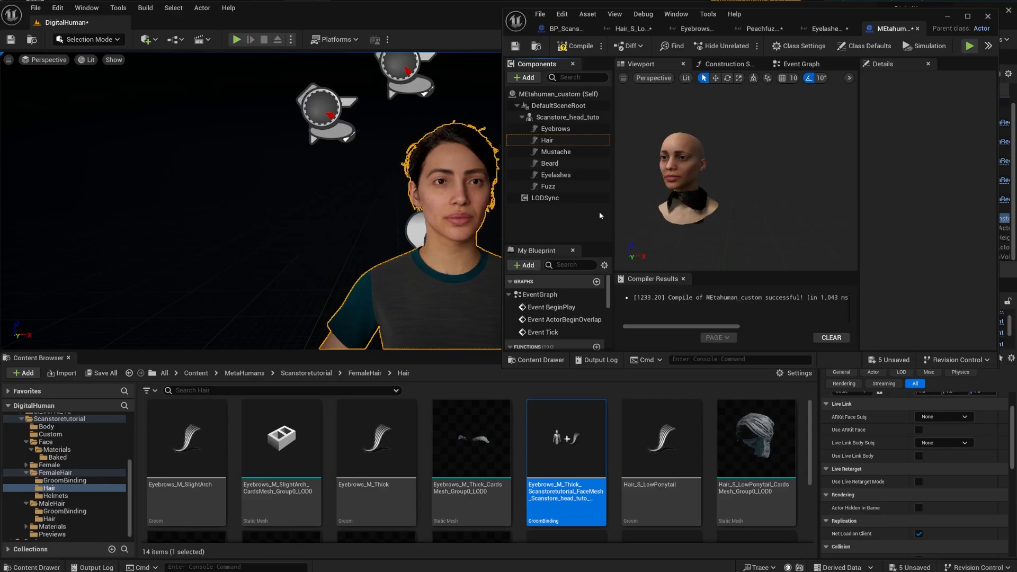
{"action": "left_click", "coordinate": [553, 140]}
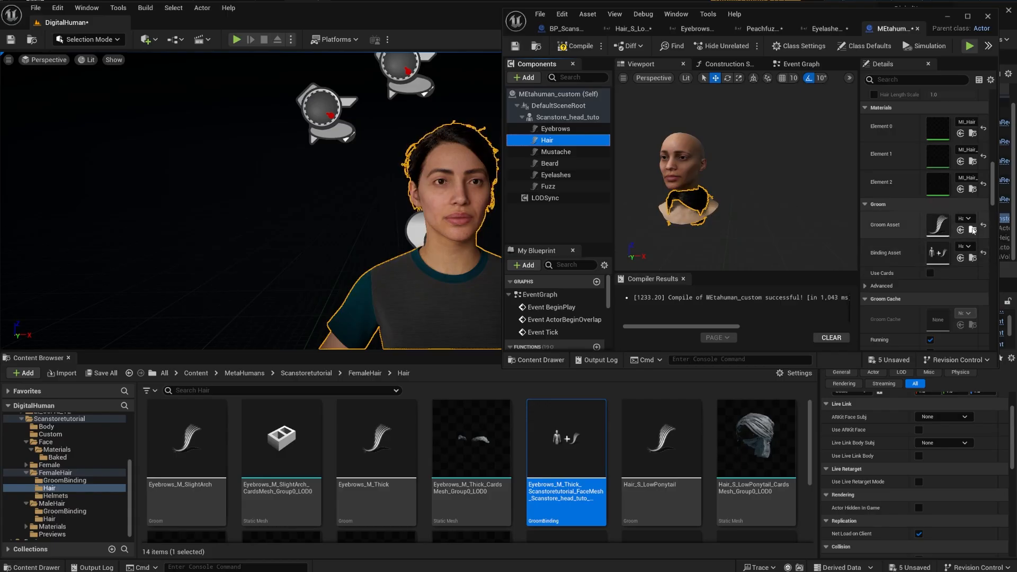
{"action": "left_click", "coordinate": [668, 484]}
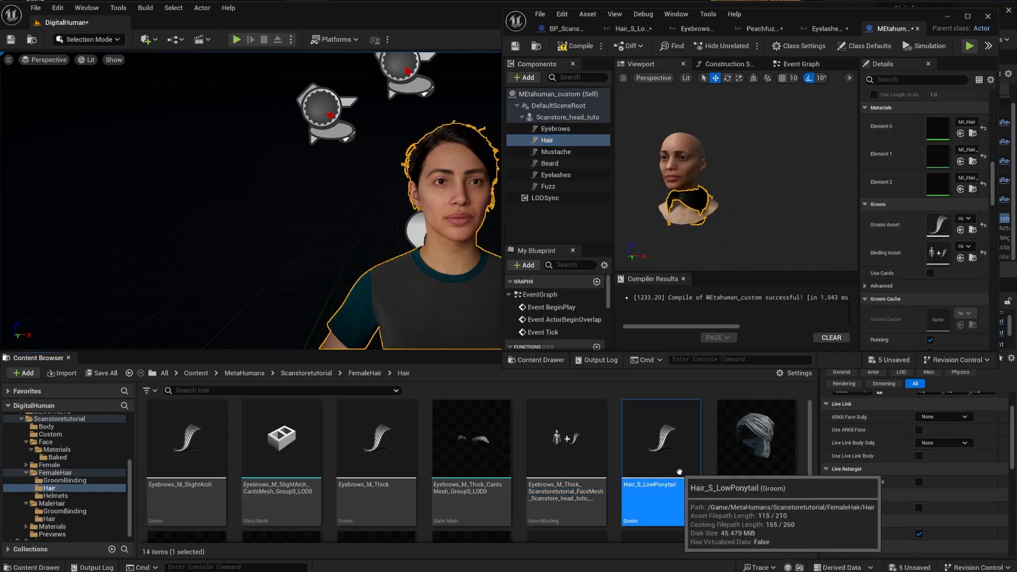
{"action": "scroll", "coordinate": [668, 484], "scroll_direction": "down", "scroll_amount": 2}
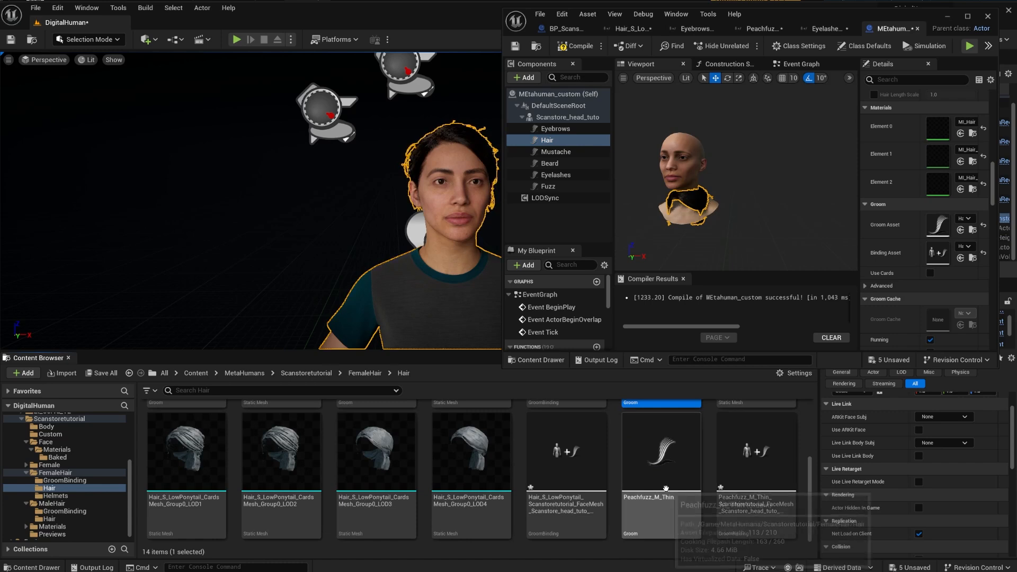
{"action": "left_click_drag", "start_coordinate": [576, 480], "coordinate": [941, 251]}
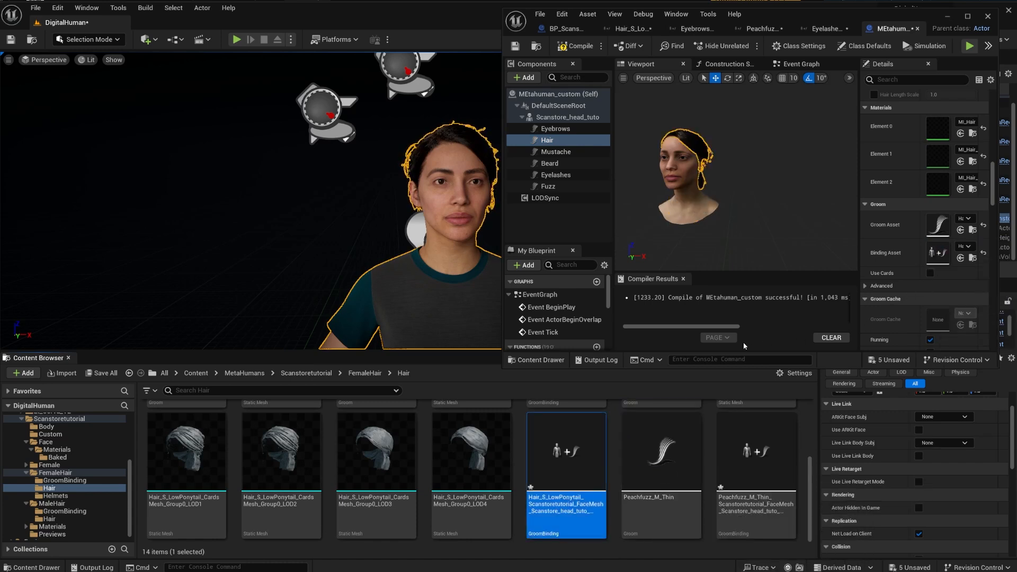
Delete the Mustache and Beard components from the MEtahuman_custom blueprint
{"action": "left_click", "coordinate": [549, 224]}
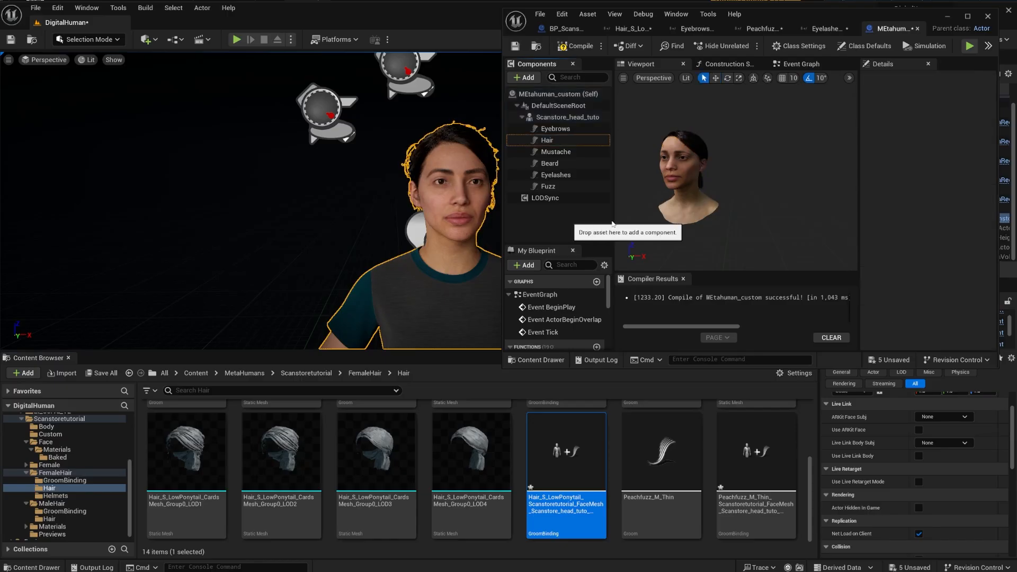
{"action": "left_click", "coordinate": [562, 153]}
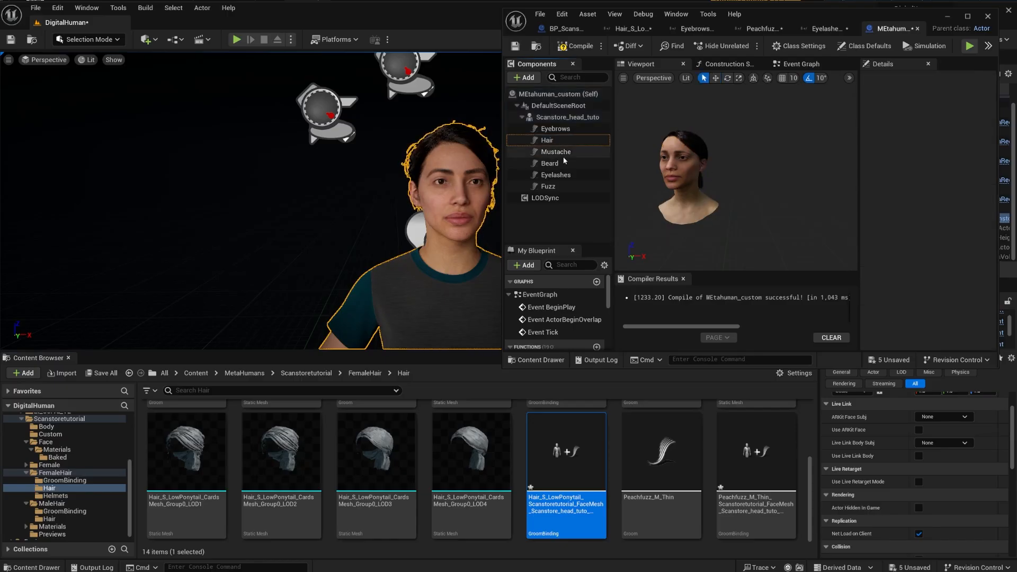
{"action": "left_click", "coordinate": [571, 164], "text": "ctrl"}
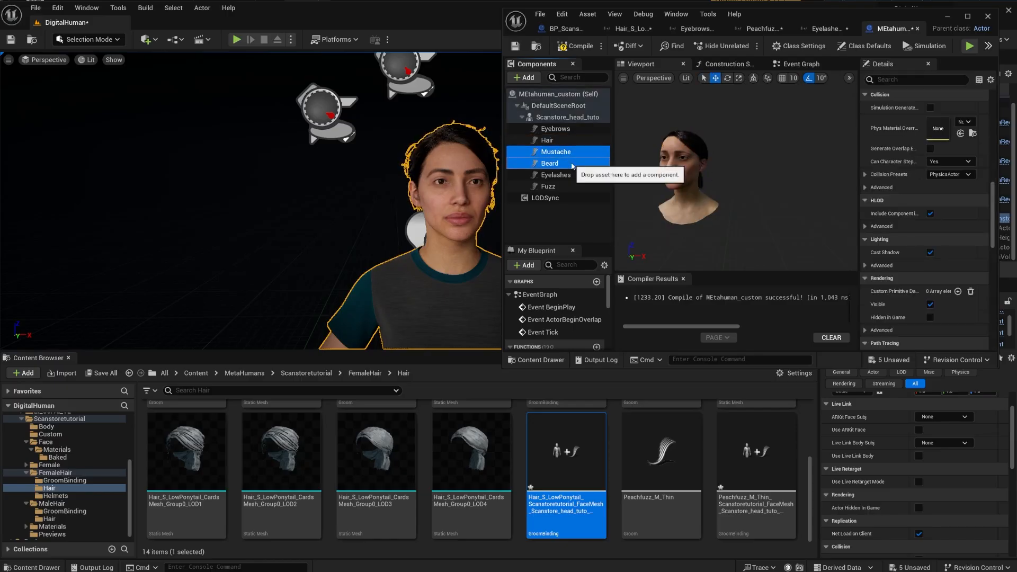
{"action": "key", "text": "Delete"}
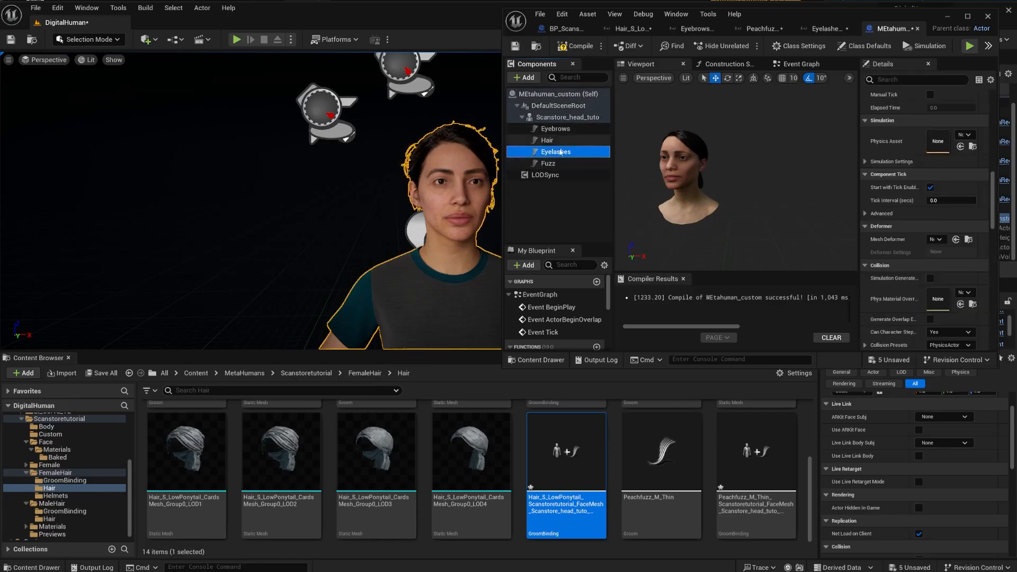
Set the Eyelashes component's binding asset to the Eyelashes_S_Sparse groom binding made for Scanstore_head_tuto, and inspect the face up close
{"action": "scroll", "coordinate": [946, 239], "scroll_direction": "down", "scroll_amount": 10}
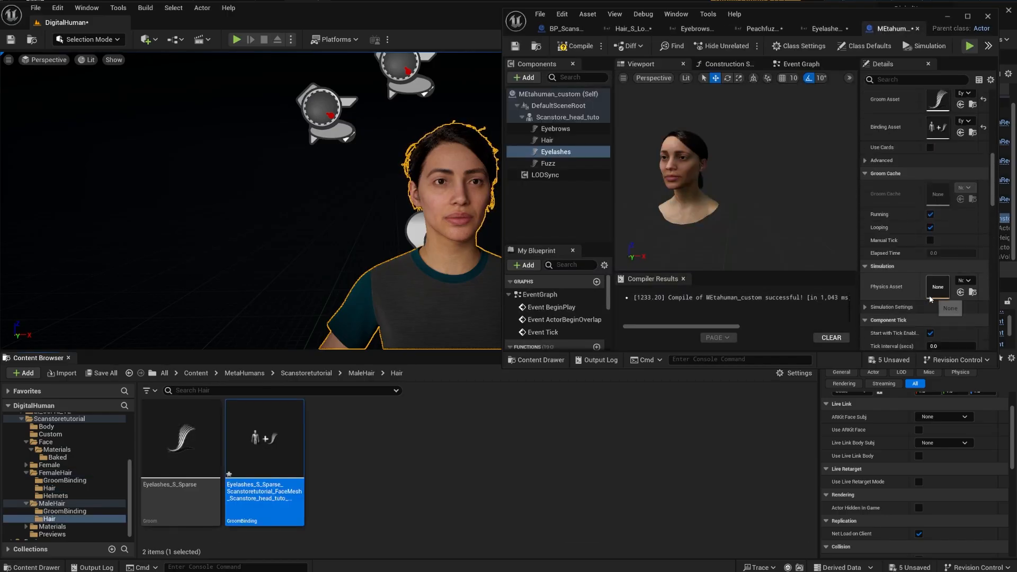
{"action": "left_click_drag", "start_coordinate": [264, 451], "coordinate": [939, 187]}
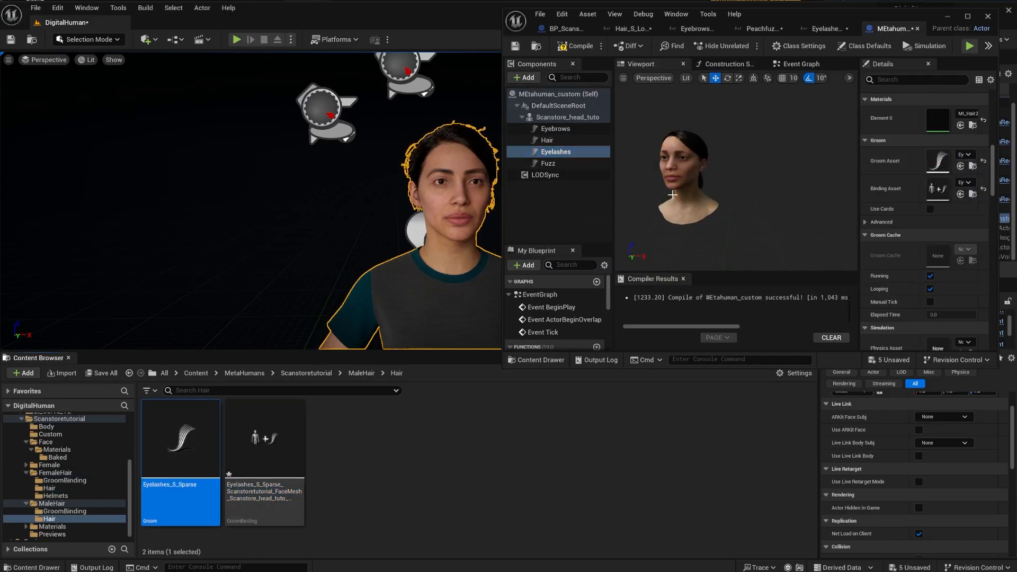
{"action": "left_click_drag", "start_coordinate": [672, 195], "coordinate": [735, 169], "text": "alt"}
{"action": "left_click", "coordinate": [550, 163]}
{"action": "left_click", "coordinate": [553, 152]}
{"action": "left_click", "coordinate": [556, 129]}
{"action": "left_click", "coordinate": [555, 151]}
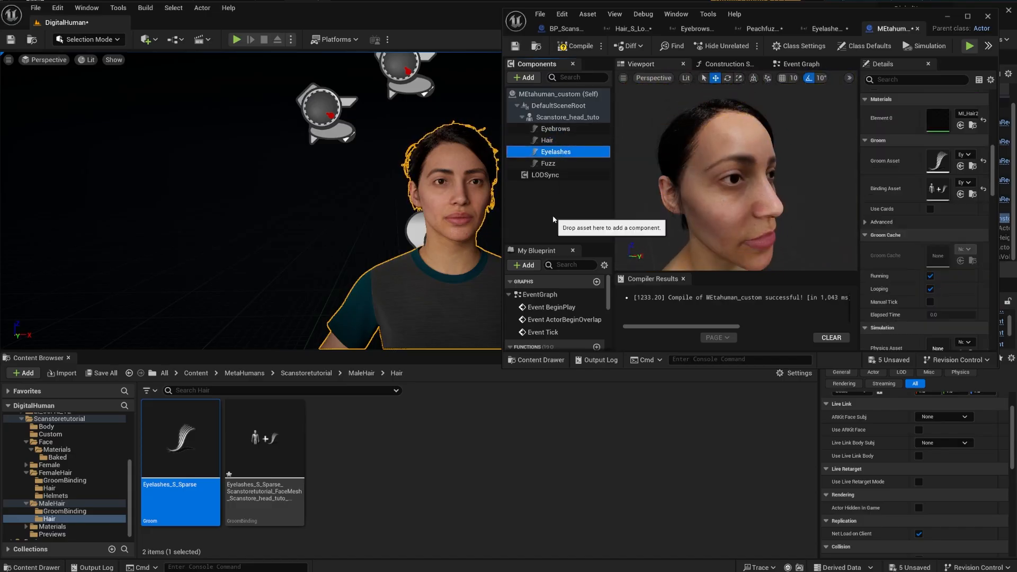
Set the Fuzz component's binding asset to the Peachfuzz_M_Thin groom binding made for Scanstore_head_tuto
{"action": "left_click", "coordinate": [551, 163]}
{"action": "left_click_drag", "start_coordinate": [826, 211], "coordinate": [741, 212], "text": "alt"}
{"action": "left_click", "coordinate": [761, 28]}
{"action": "left_click", "coordinate": [536, 45]}
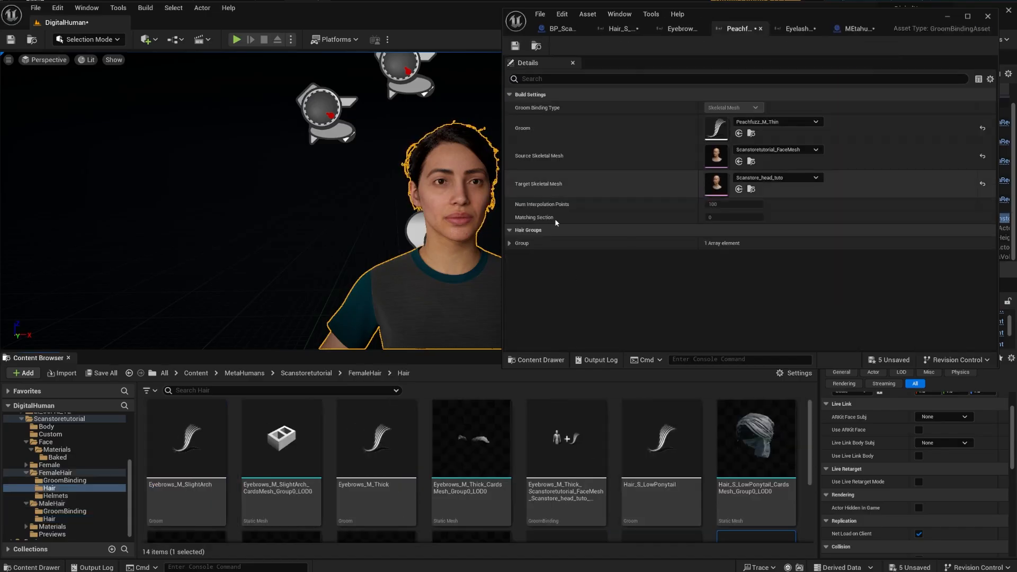
{"action": "left_click", "coordinate": [859, 28]}
{"action": "left_click", "coordinate": [556, 151]}
{"action": "left_click", "coordinate": [563, 129]}
{"action": "left_click", "coordinate": [556, 163]}
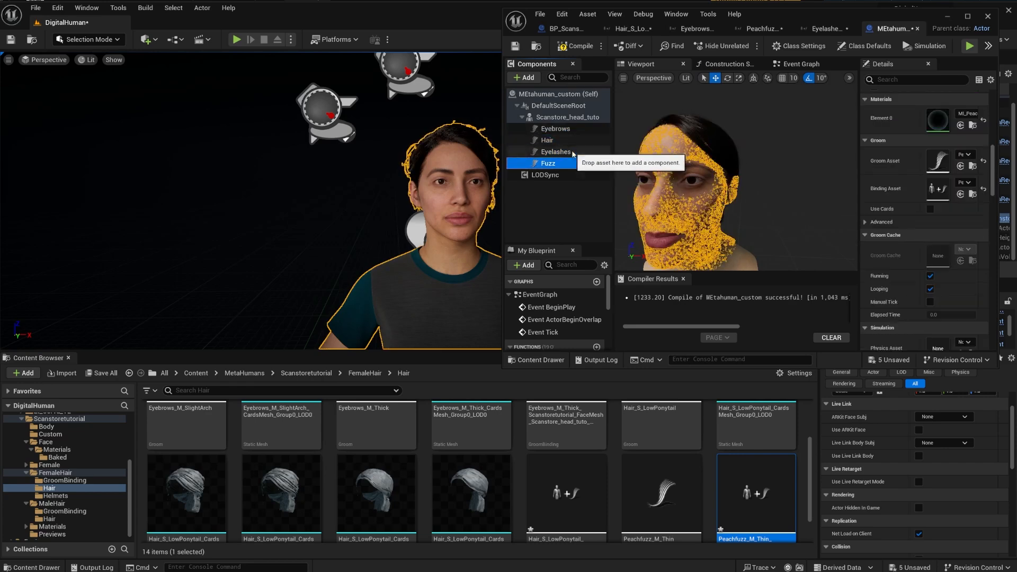
Delete the Eyebrows and Eyelashes components from the MEtahuman_custom blueprint
{"action": "left_click", "coordinate": [571, 140]}
{"action": "left_click", "coordinate": [567, 130]}
{"action": "key", "text": "Delete"}
{"action": "left_click", "coordinate": [558, 140]}
{"action": "key", "text": "Delete"}
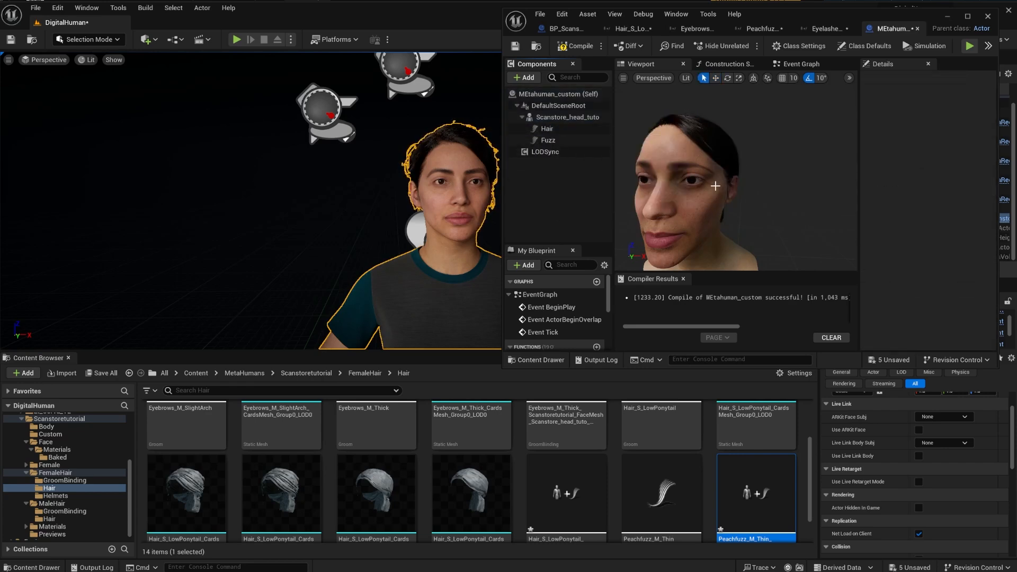
{"action": "left_click_drag", "start_coordinate": [719, 200], "coordinate": [757, 197], "text": "alt"}
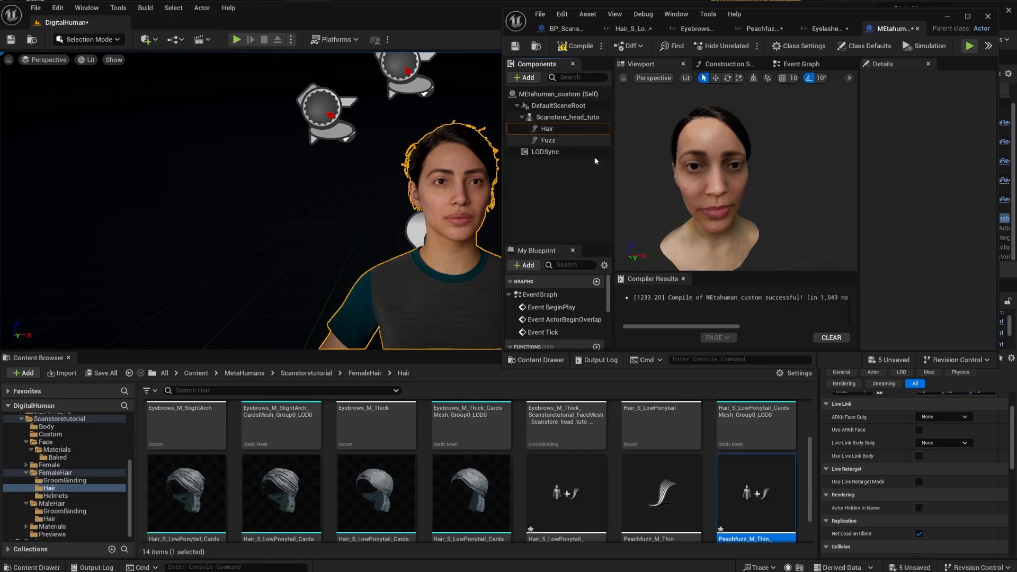
Add a Groom component under Scanstore_head_tuto and name it eyelash
{"action": "left_click", "coordinate": [595, 117]}
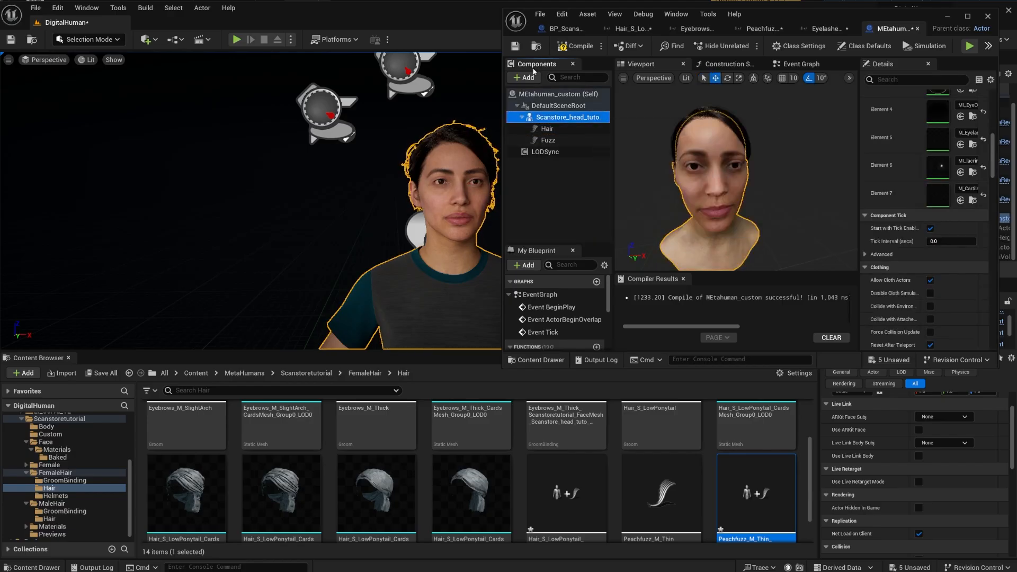
{"action": "left_click", "coordinate": [524, 77]}
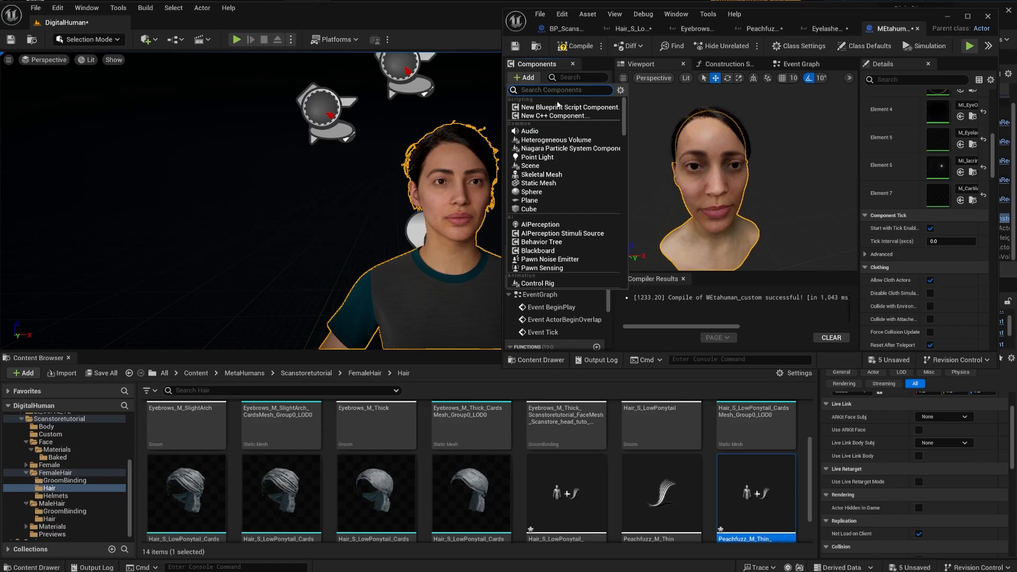
{"action": "type", "text": "grom"}
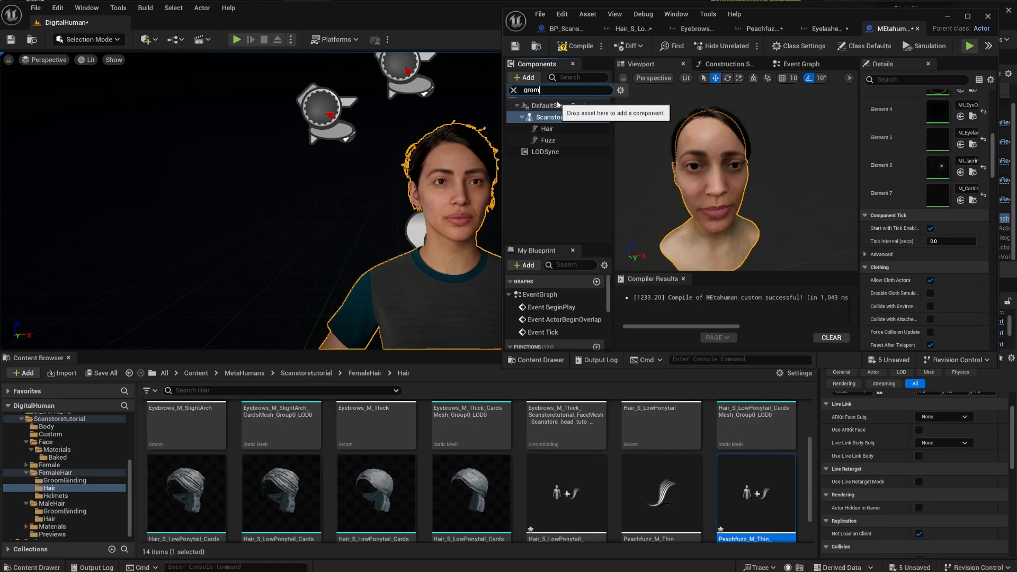
{"action": "left_click", "coordinate": [581, 123]}
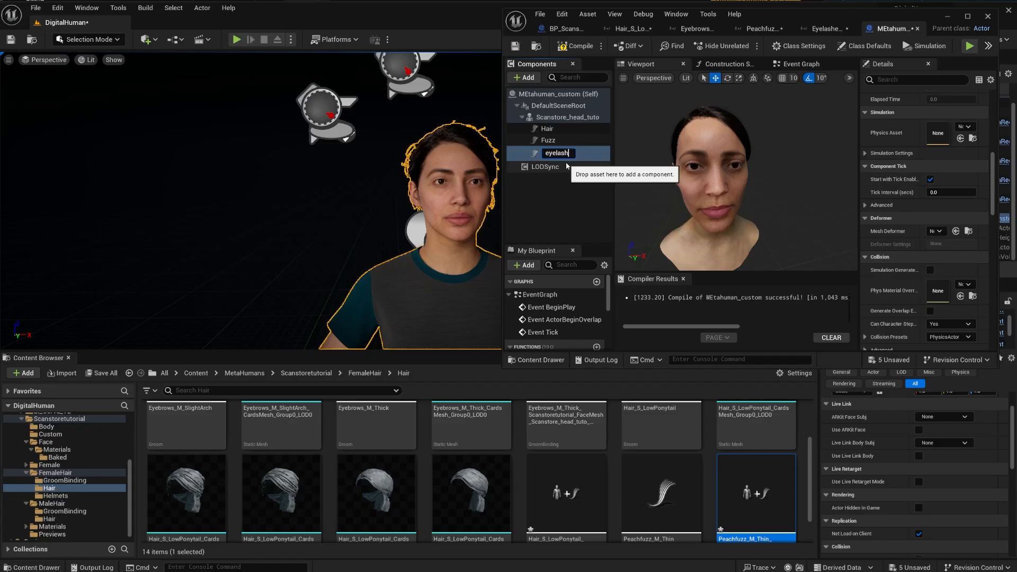
{"action": "key", "text": "Return"}
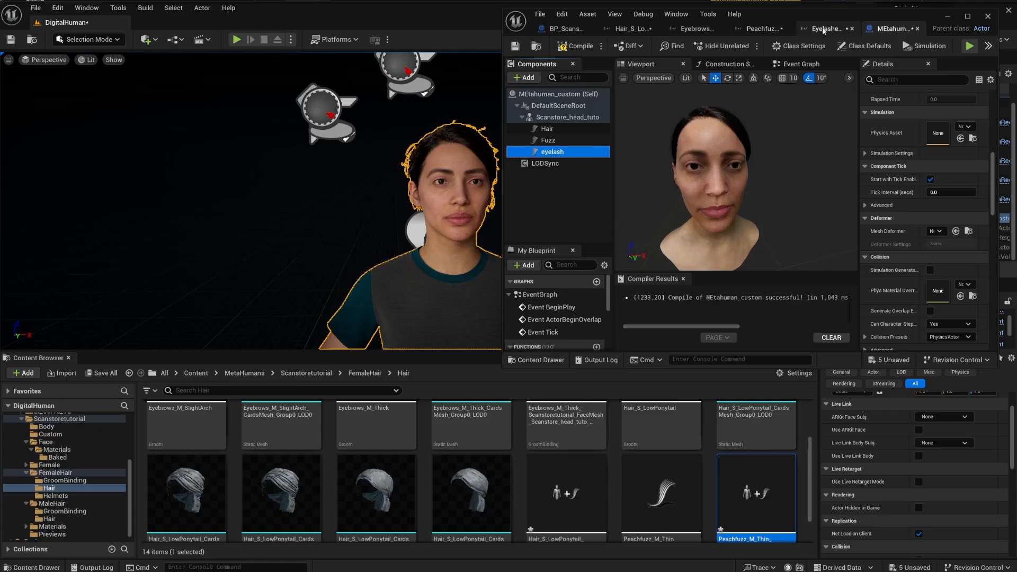
Set the eyelash component's groom asset to Eyelashes_S_Sparse and its binding asset to the Eyelashes_S_Sparse binding made for Scanstore_head_tuto
{"action": "scroll", "coordinate": [902, 245], "scroll_direction": "down", "scroll_amount": 10}
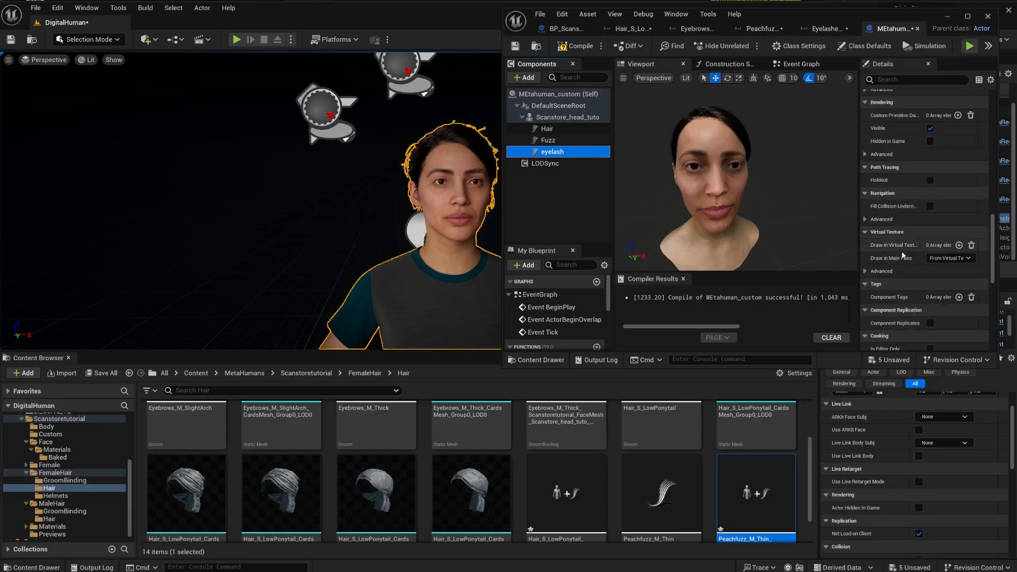
{"action": "scroll", "coordinate": [903, 254], "scroll_direction": "up", "scroll_amount": 8}
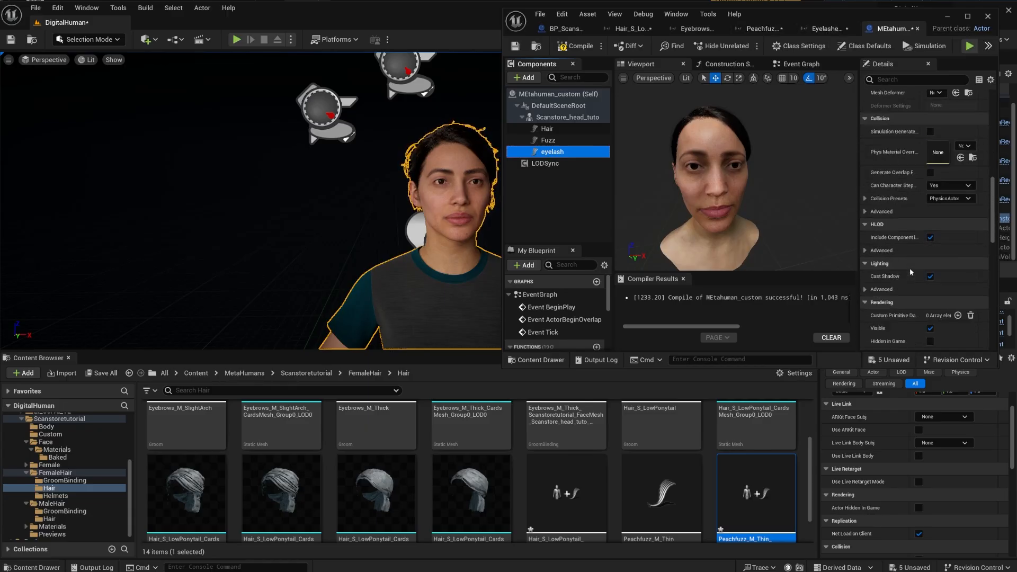
{"action": "scroll", "coordinate": [910, 268], "scroll_direction": "up", "scroll_amount": 6}
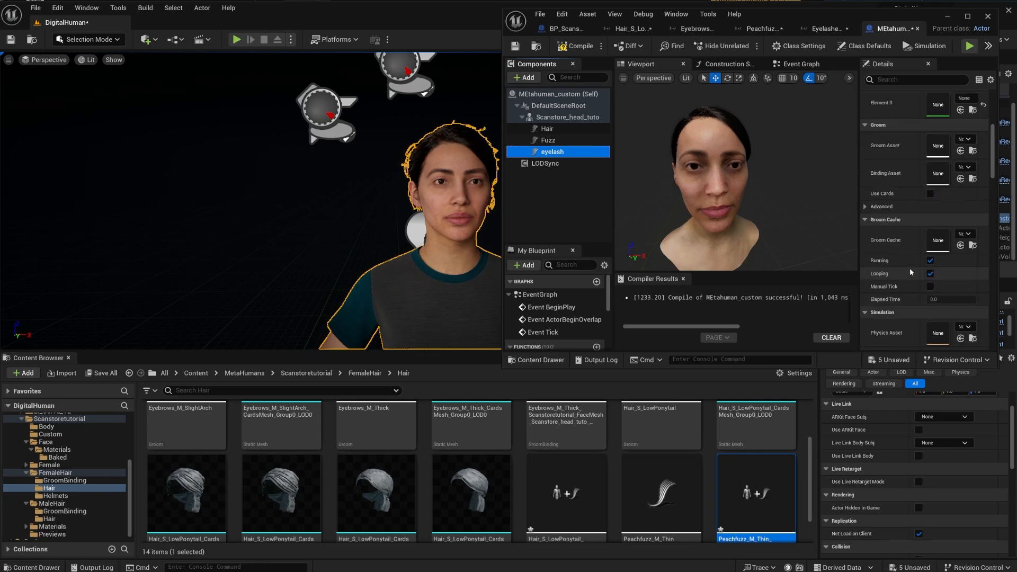
{"action": "left_click", "coordinate": [824, 28]}
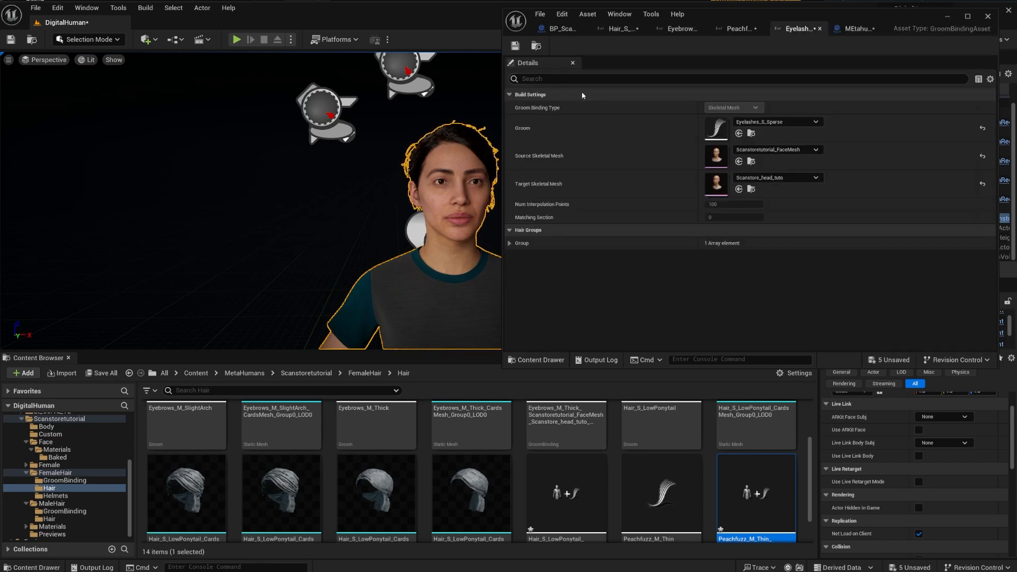
{"action": "left_click", "coordinate": [751, 133]}
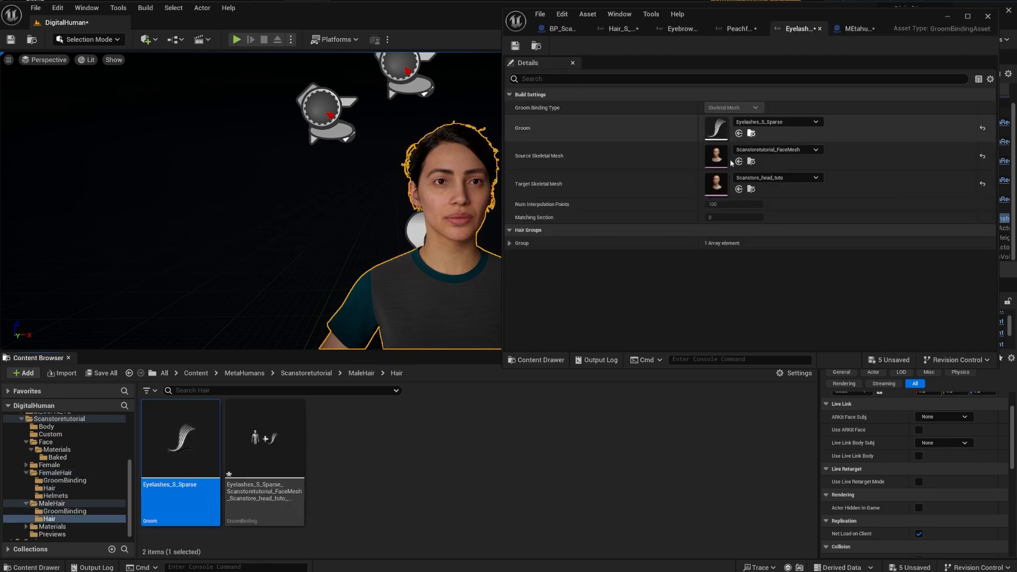
{"action": "left_click", "coordinate": [852, 29]}
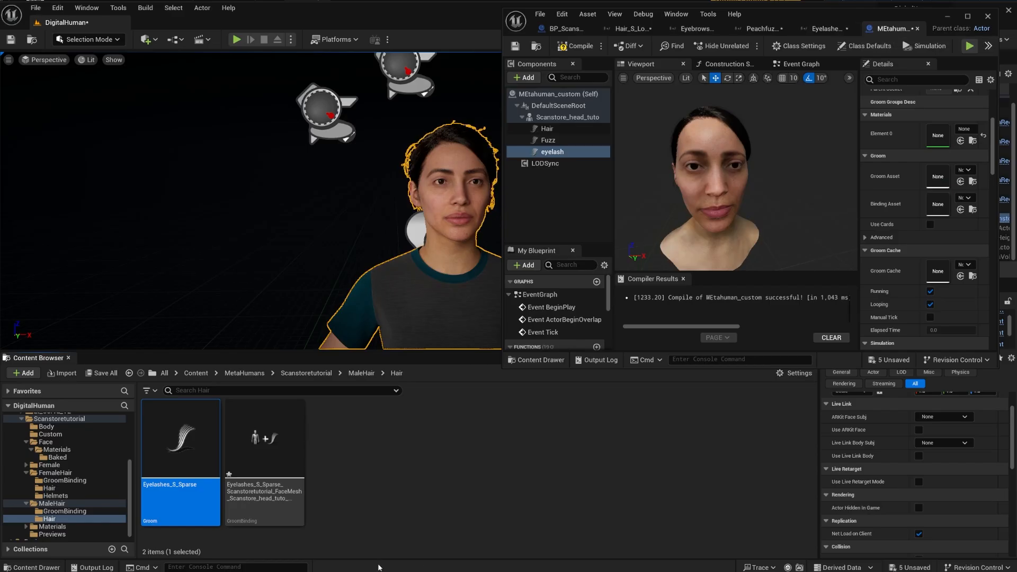
{"action": "left_click_drag", "start_coordinate": [180, 498], "coordinate": [933, 186]}
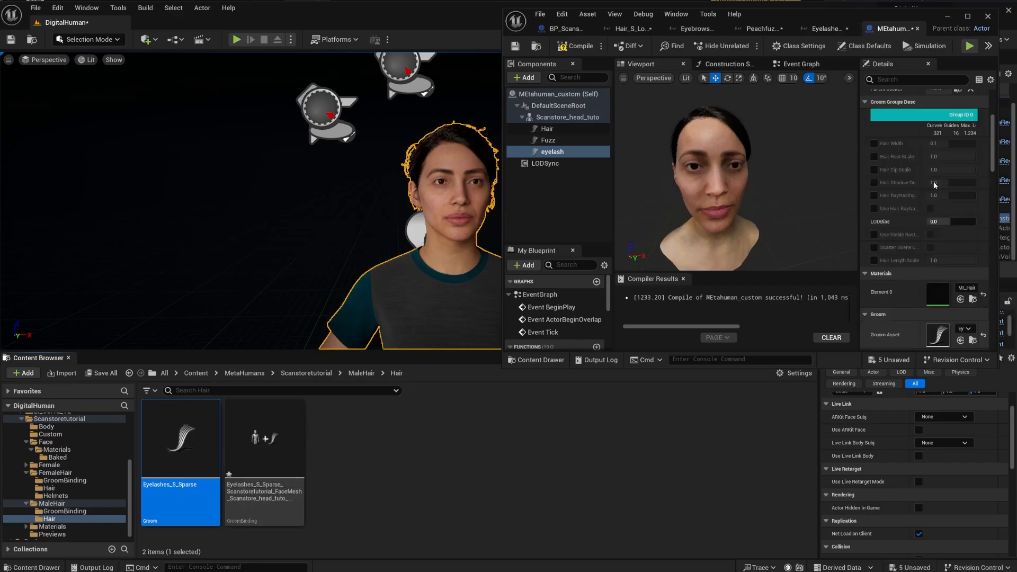
{"action": "scroll", "coordinate": [879, 297], "scroll_direction": "down", "scroll_amount": 5}
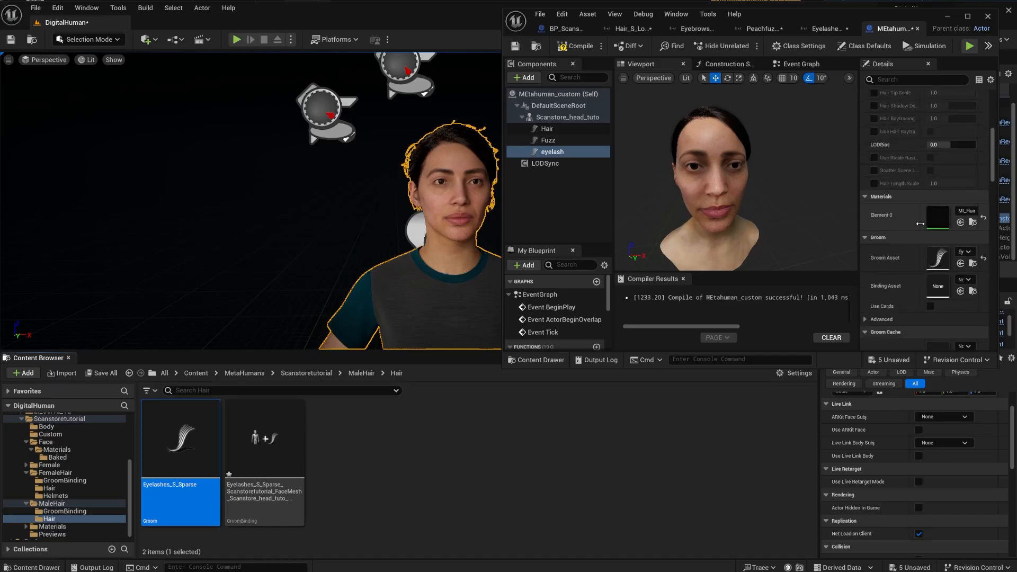
{"action": "left_click_drag", "start_coordinate": [264, 440], "coordinate": [938, 208]}
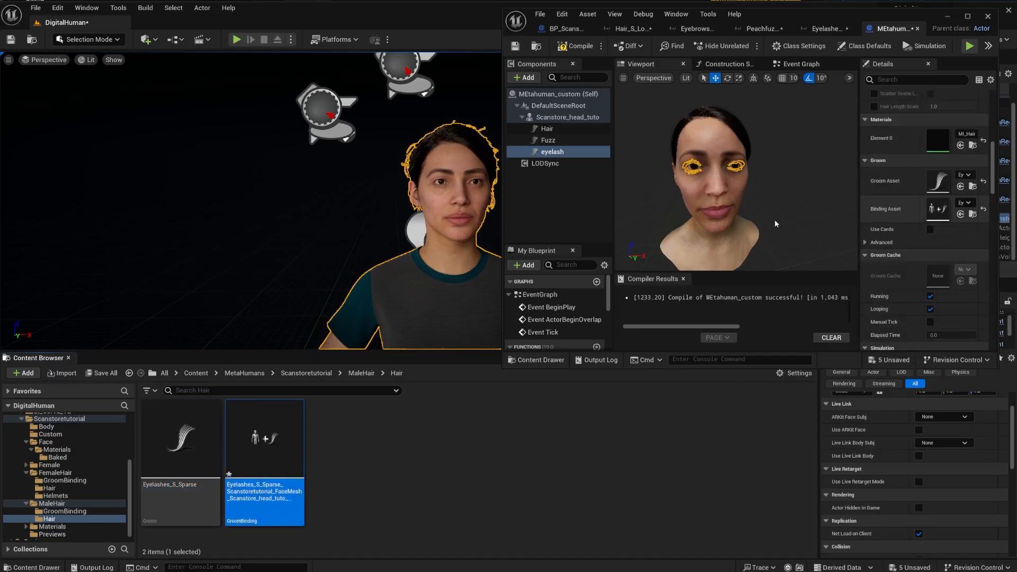
{"action": "left_click", "coordinate": [514, 226]}
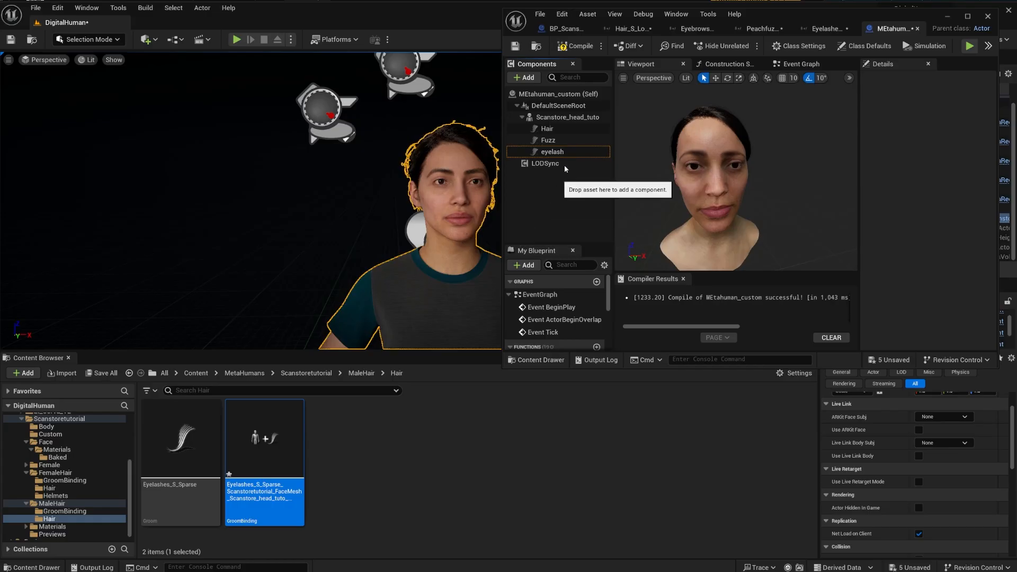
Add another Groom component under Scanstore_head_tuto and name it eyebrows
{"action": "left_click", "coordinate": [564, 117]}
{"action": "left_click", "coordinate": [524, 77]}
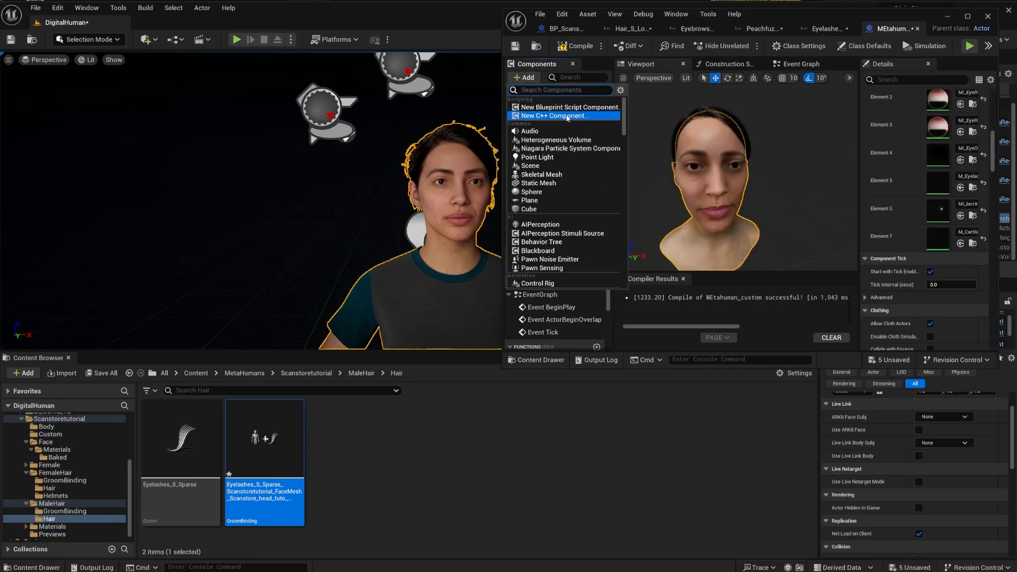
{"action": "type", "text": "gro"}
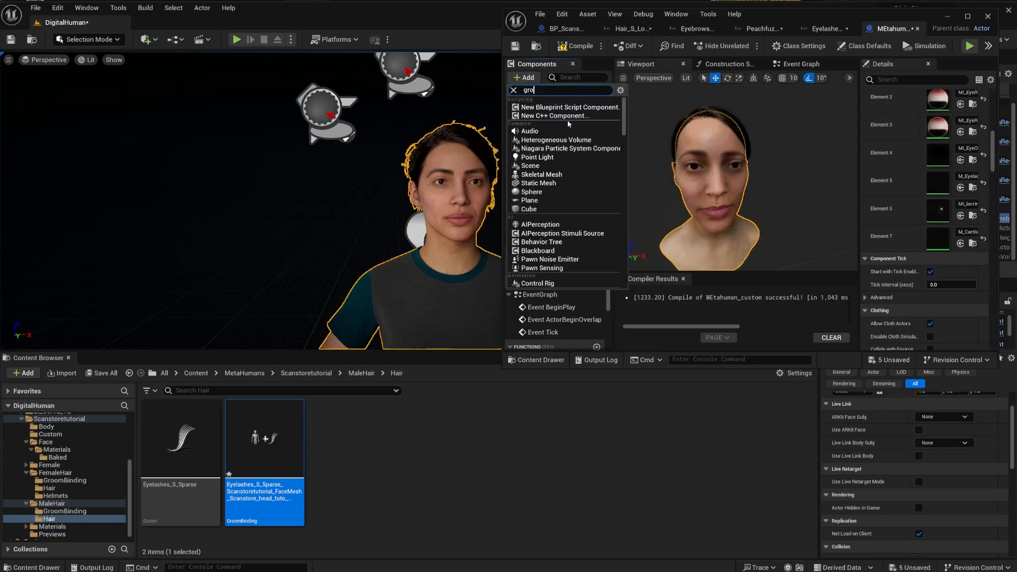
{"action": "type", "text": "o"}
{"action": "left_click", "coordinate": [565, 109]}
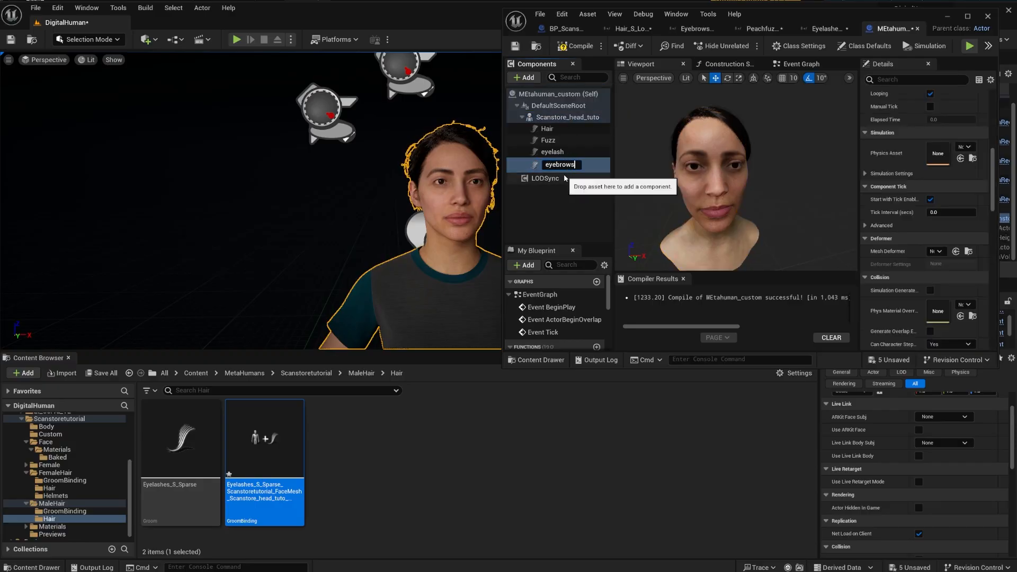
{"action": "key", "text": "Return"}
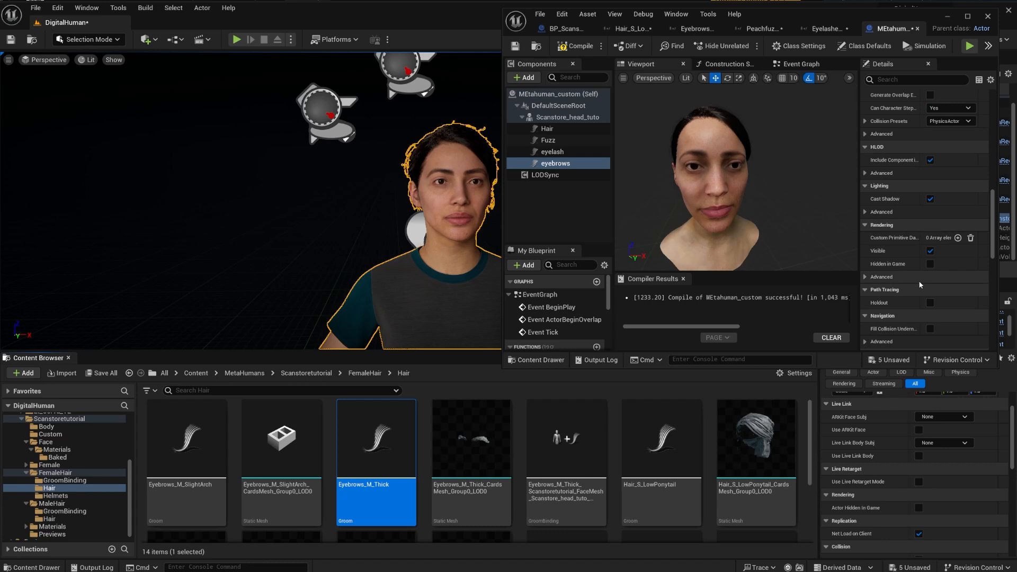
Set the eyebrows component's groom asset to Eyebrows_M_Thick and its binding asset to the Eyebrows_M_Thick binding made for Scanstore_head_tuto
{"action": "scroll", "coordinate": [919, 303], "scroll_direction": "up", "scroll_amount": 8}
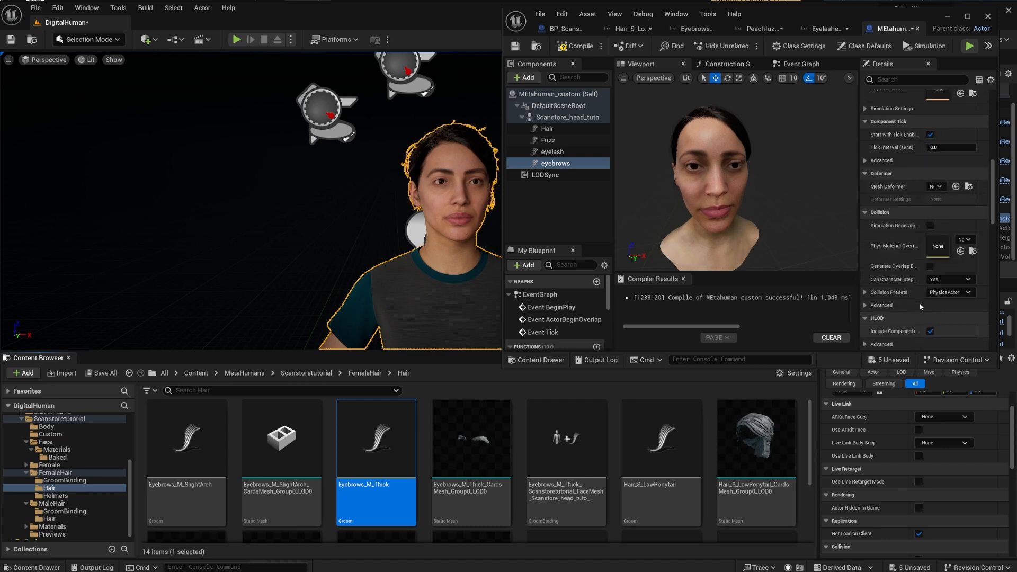
{"action": "scroll", "coordinate": [919, 303], "scroll_direction": "up", "scroll_amount": 5}
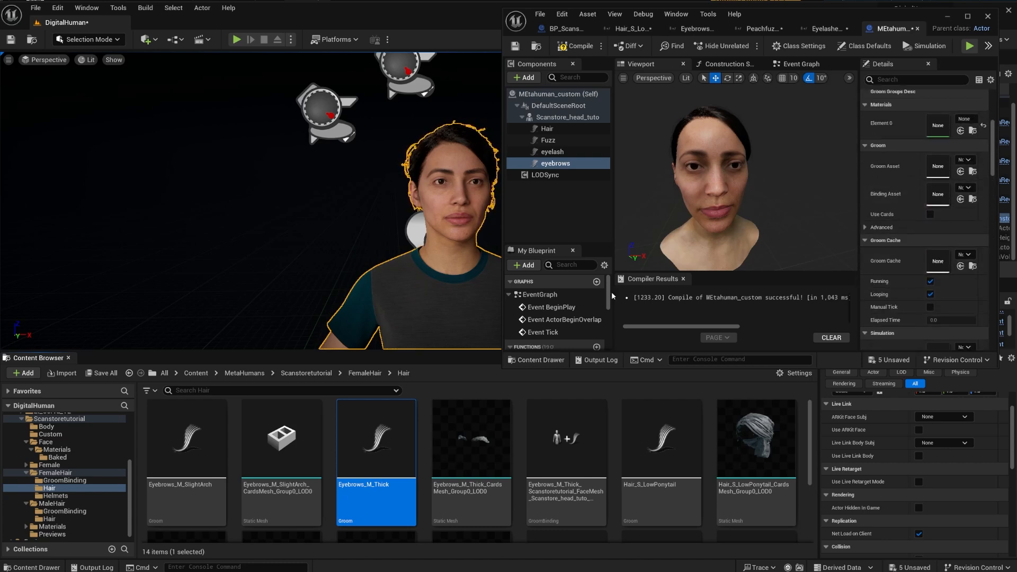
{"action": "left_click_drag", "start_coordinate": [389, 438], "coordinate": [941, 161]}
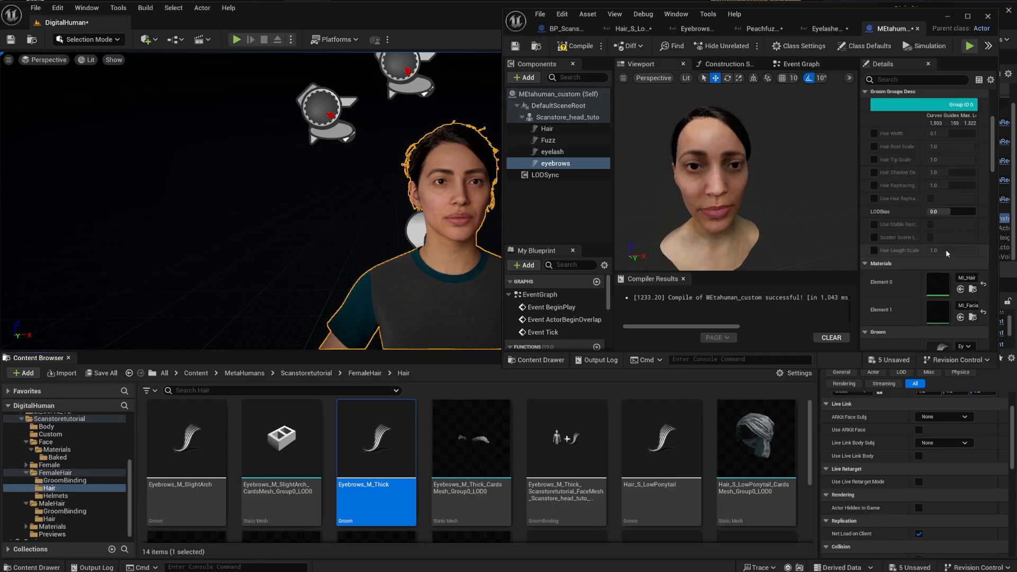
{"action": "scroll", "coordinate": [947, 258], "scroll_direction": "down", "scroll_amount": 5}
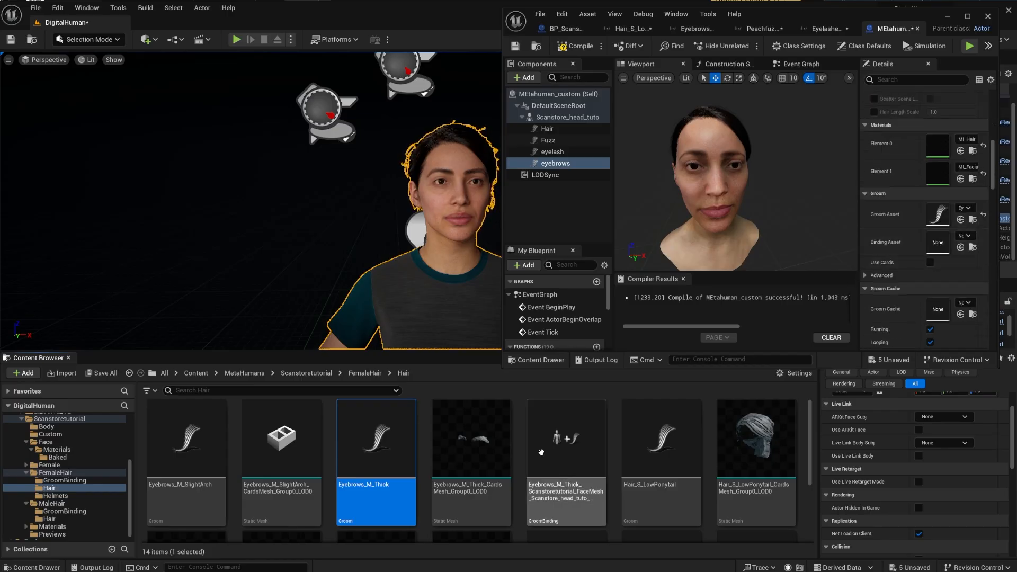
{"action": "left_click", "coordinate": [697, 29]}
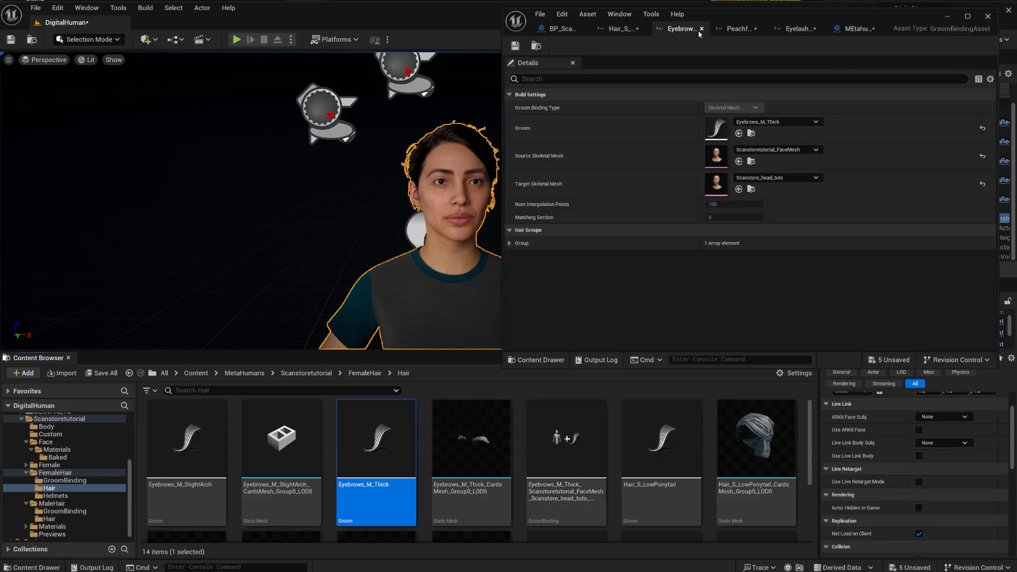
{"action": "left_click", "coordinate": [536, 46]}
{"action": "left_click", "coordinate": [855, 29]}
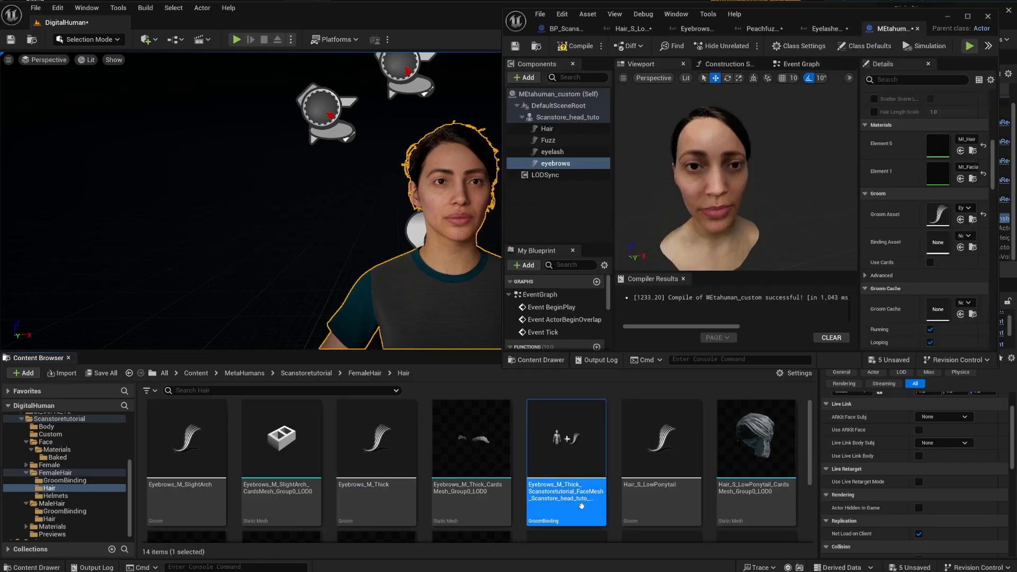
{"action": "left_click_drag", "start_coordinate": [565, 450], "coordinate": [943, 239]}
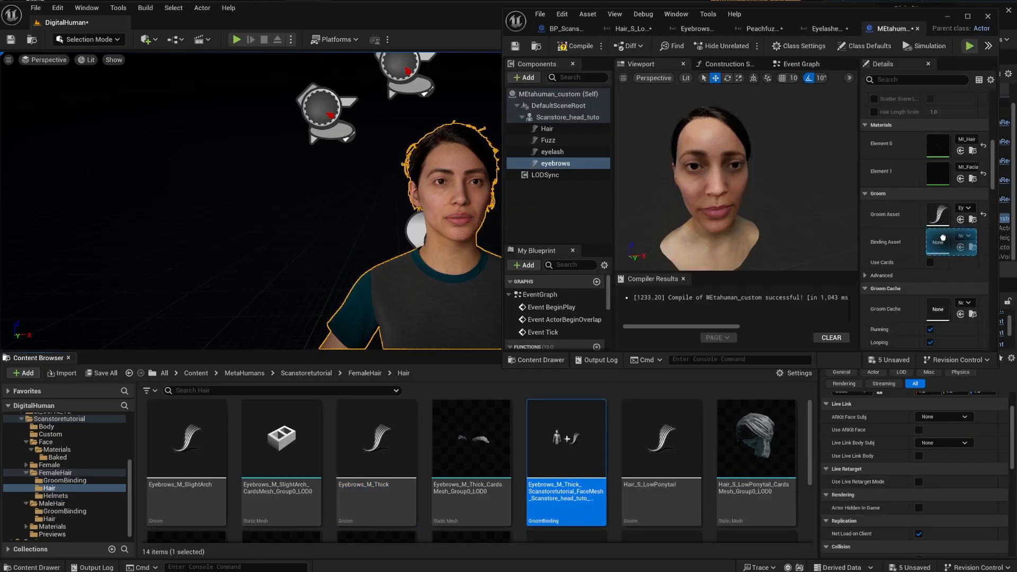
{"action": "left_click", "coordinate": [557, 216]}
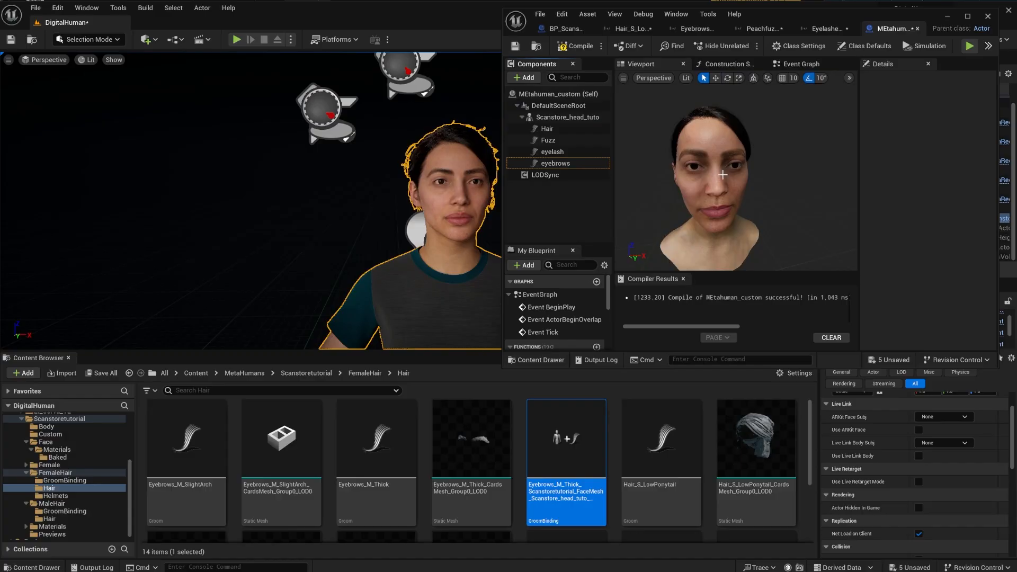
{"action": "left_click", "coordinate": [555, 163]}
{"action": "left_click", "coordinate": [547, 128]}
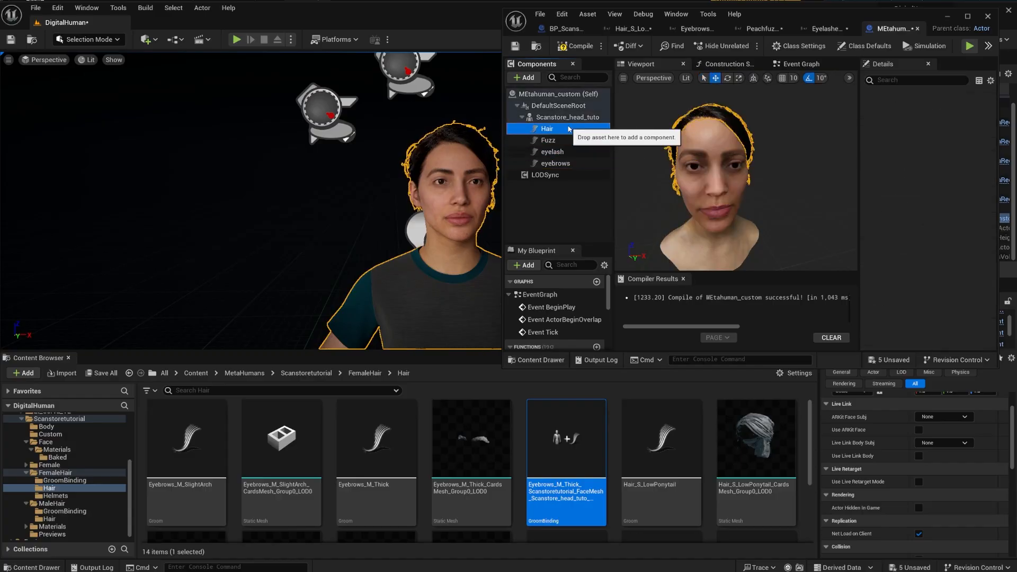
{"action": "left_click", "coordinate": [548, 140]}
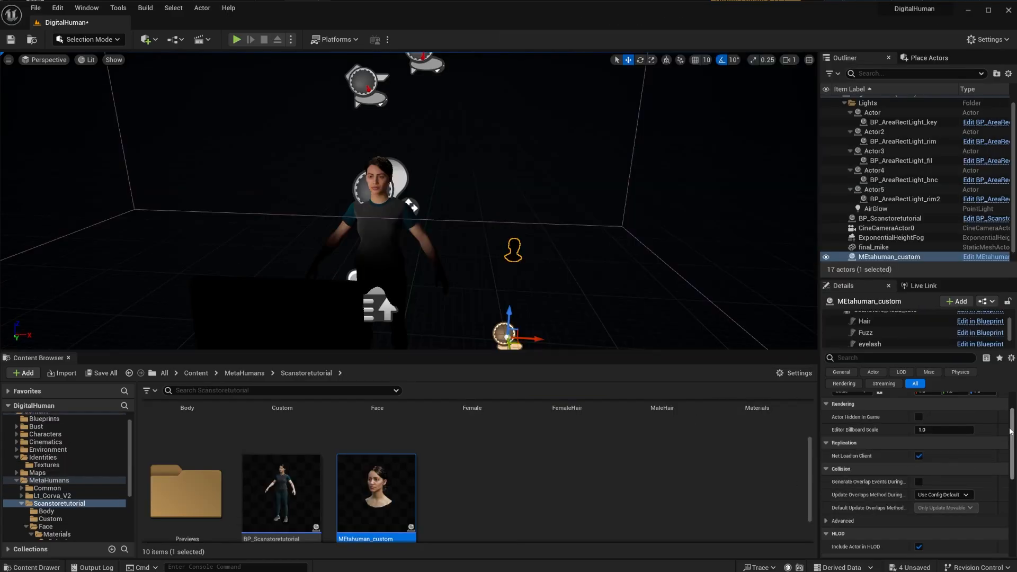
Reset the placed MEtahuman_custom actor's location to 0, 0, 0 and raise it about 4 units towards the BP_Scanstoretutorial head
{"action": "scroll", "coordinate": [1009, 416], "scroll_direction": "up", "scroll_amount": 2}
{"action": "left_click", "coordinate": [1002, 411]}
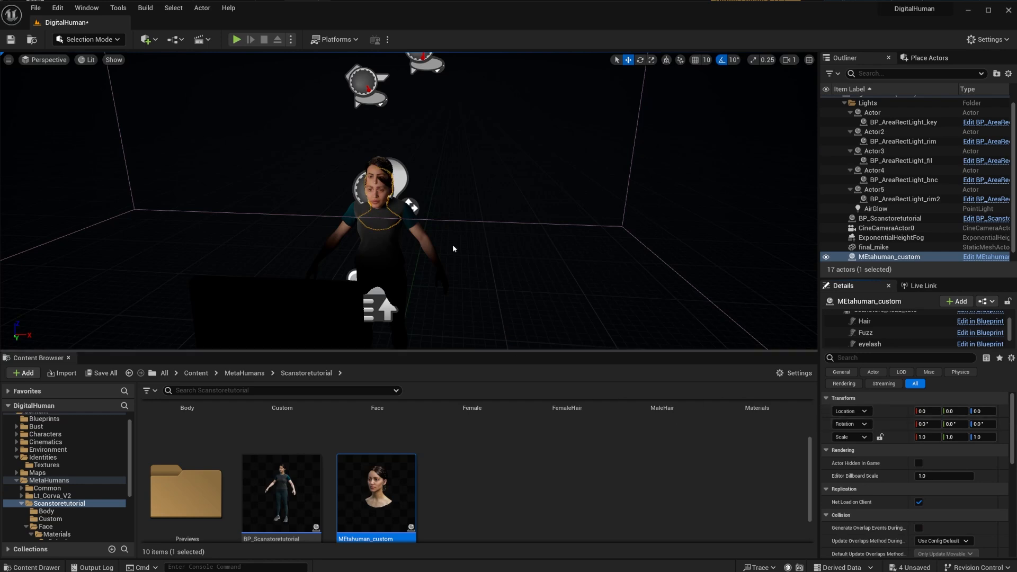
{"action": "right_click_drag", "start_coordinate": [402, 212], "coordinate": [397, 323]}
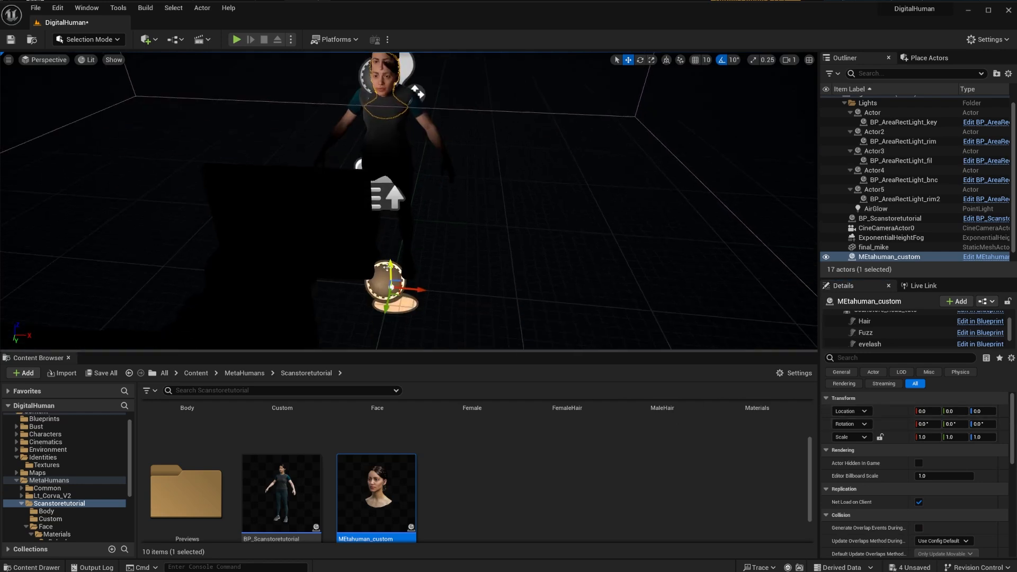
{"action": "left_click_drag", "start_coordinate": [389, 265], "coordinate": [390, 260]}
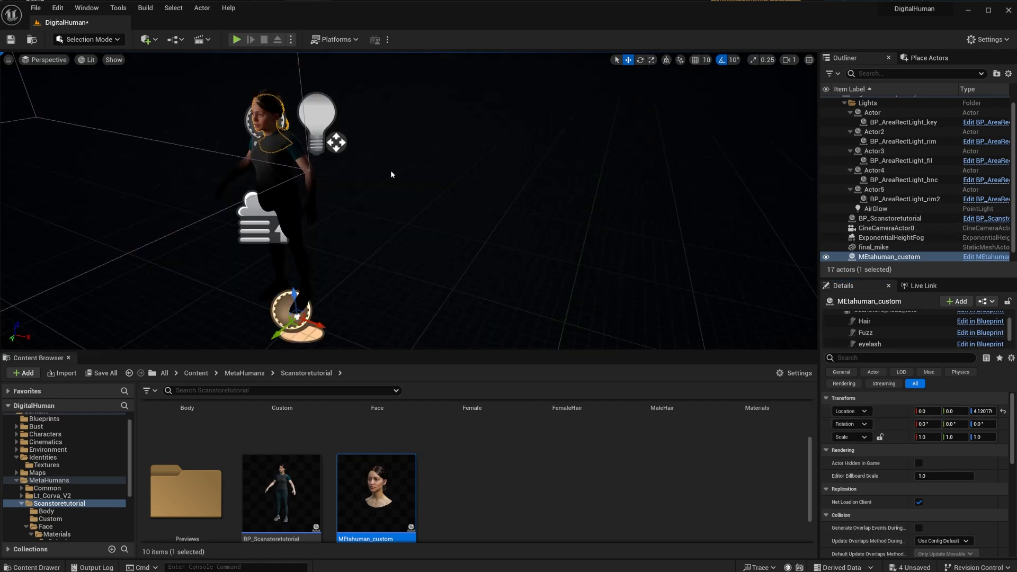
Hide BP_Scanstoretutorial in the level and view the custom head through CineCameraActor0
{"action": "left_click", "coordinate": [873, 218]}
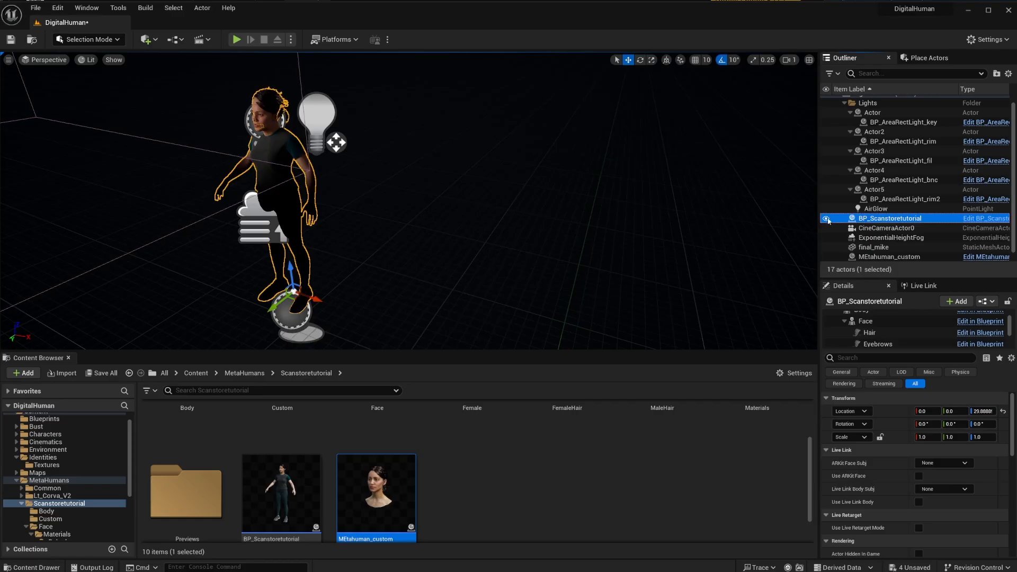
{"action": "left_click", "coordinate": [826, 218]}
{"action": "right_click_drag", "start_coordinate": [282, 207], "coordinate": [289, 203]}
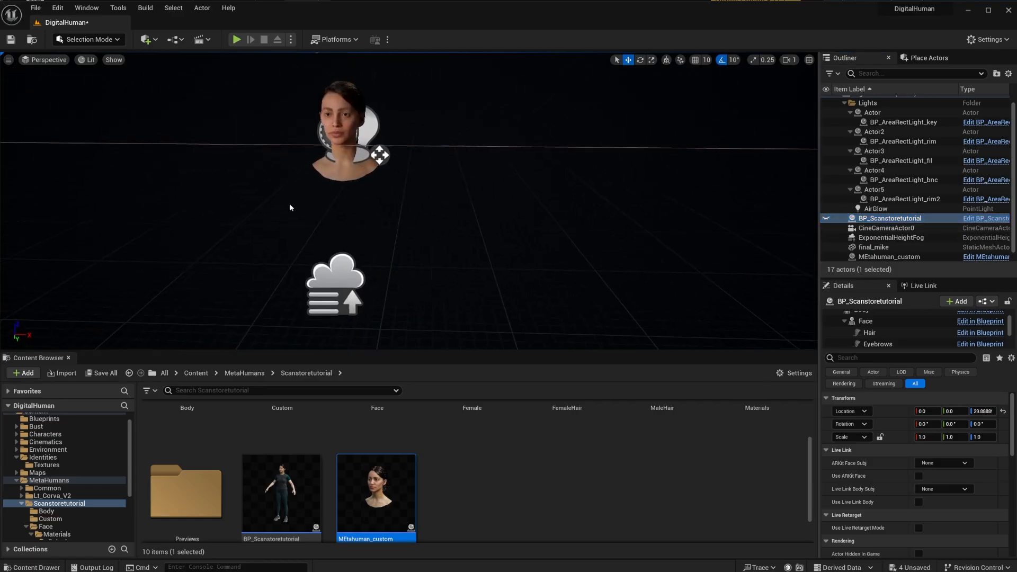
{"action": "left_click", "coordinate": [31, 59]}
{"action": "left_click", "coordinate": [69, 172]}
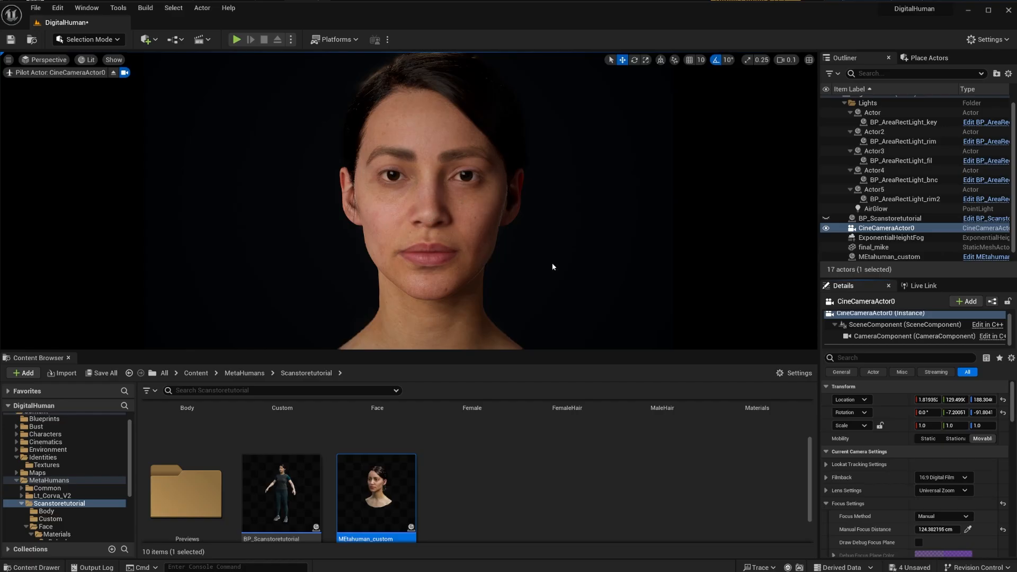
Show BP_Scanstoretutorial again and move MEtahuman_custom beside it, to about X -15 and Z 8.8
{"action": "left_click", "coordinate": [882, 218]}
{"action": "left_click", "coordinate": [826, 218]}
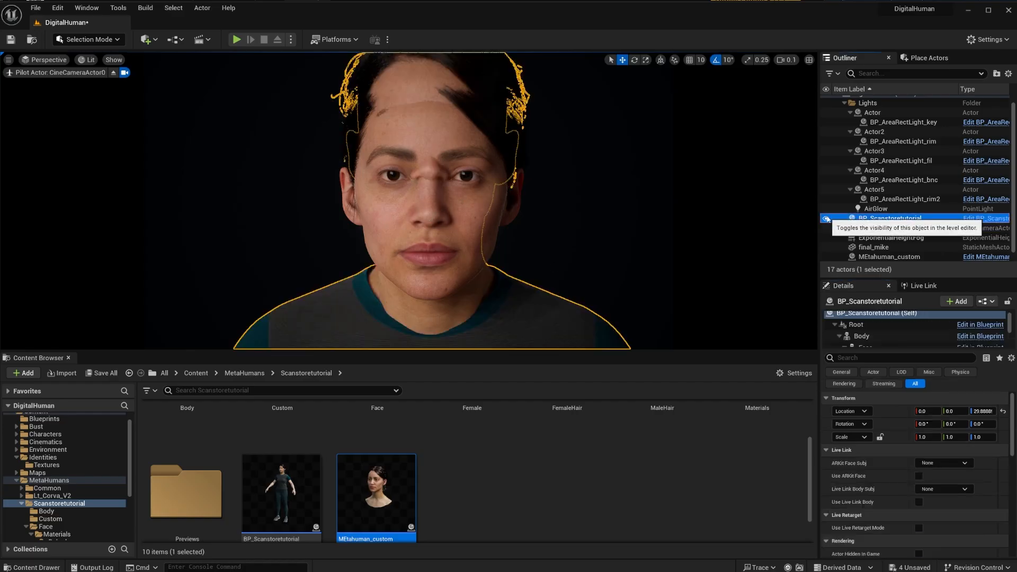
{"action": "left_click", "coordinate": [433, 217]}
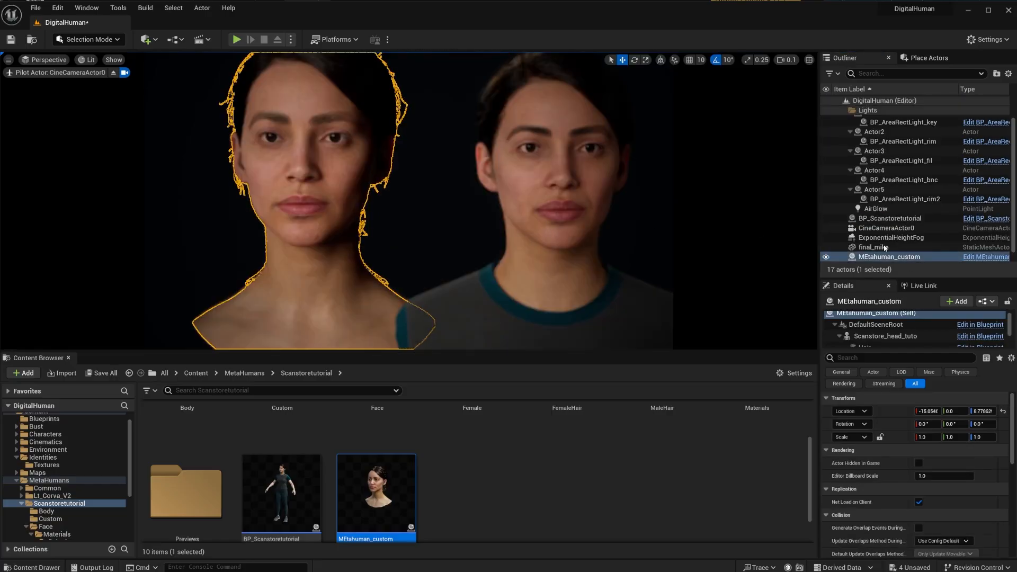
Set CineCameraActor0's current focal length to 50
{"action": "left_click", "coordinate": [885, 228]}
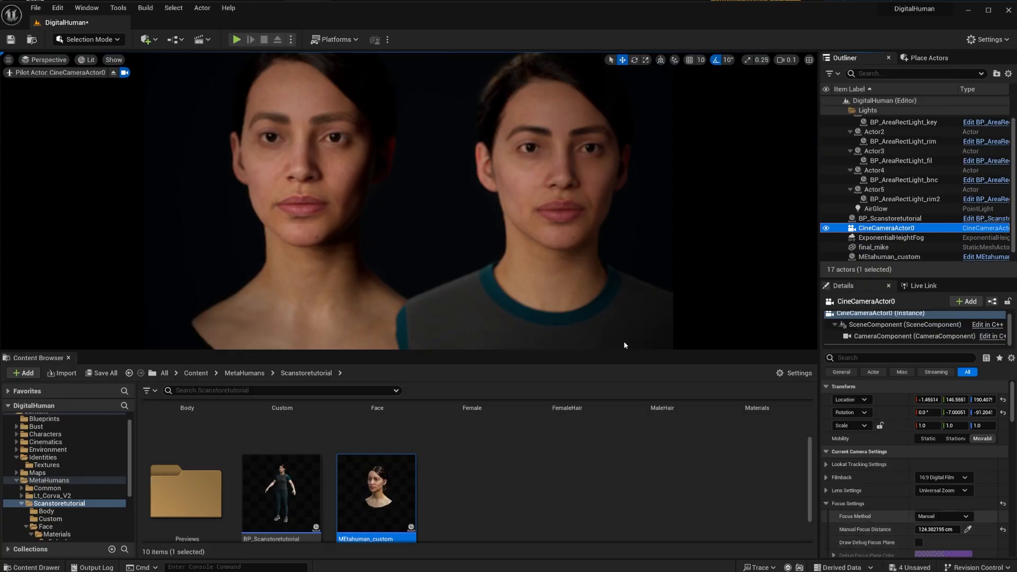
{"action": "scroll", "coordinate": [921, 466], "scroll_direction": "down", "scroll_amount": 5}
{"action": "left_click", "coordinate": [925, 482]}
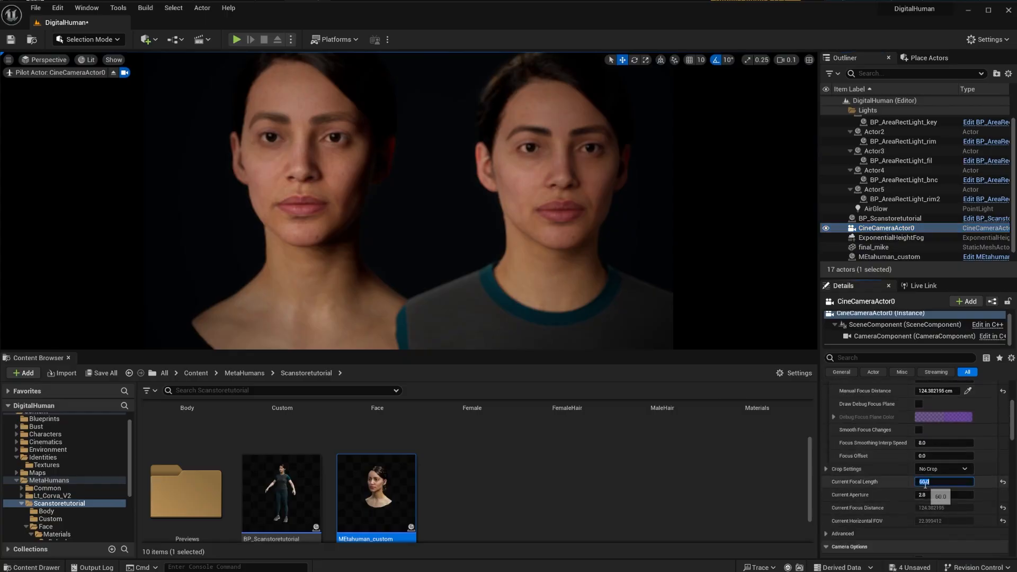
{"action": "type", "text": "50"}
{"action": "key", "text": "Return"}
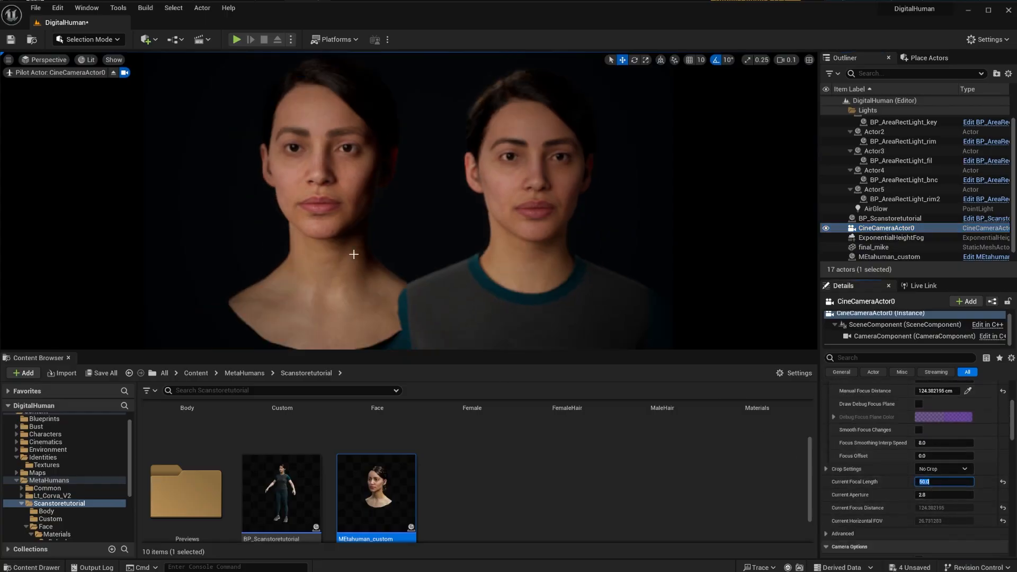
Set CineCameraActor0's manual focus distance to about 144.2 cm on the faces, using the debug focus plane temporarily as a guide
{"action": "left_click", "coordinate": [919, 404]}
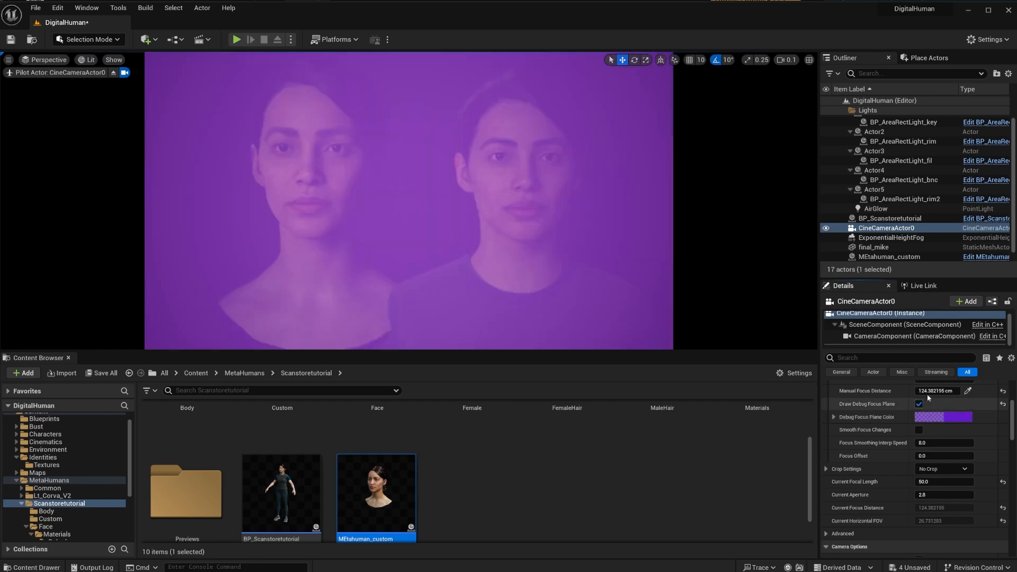
{"action": "left_click_drag", "start_coordinate": [926, 391], "coordinate": [948, 392]}
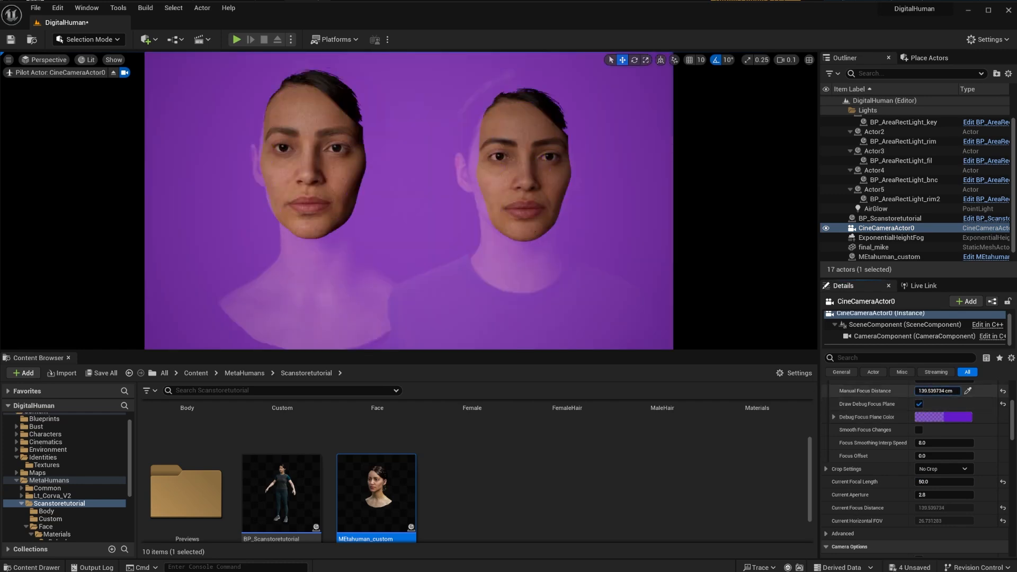
{"action": "left_click", "coordinate": [918, 404]}
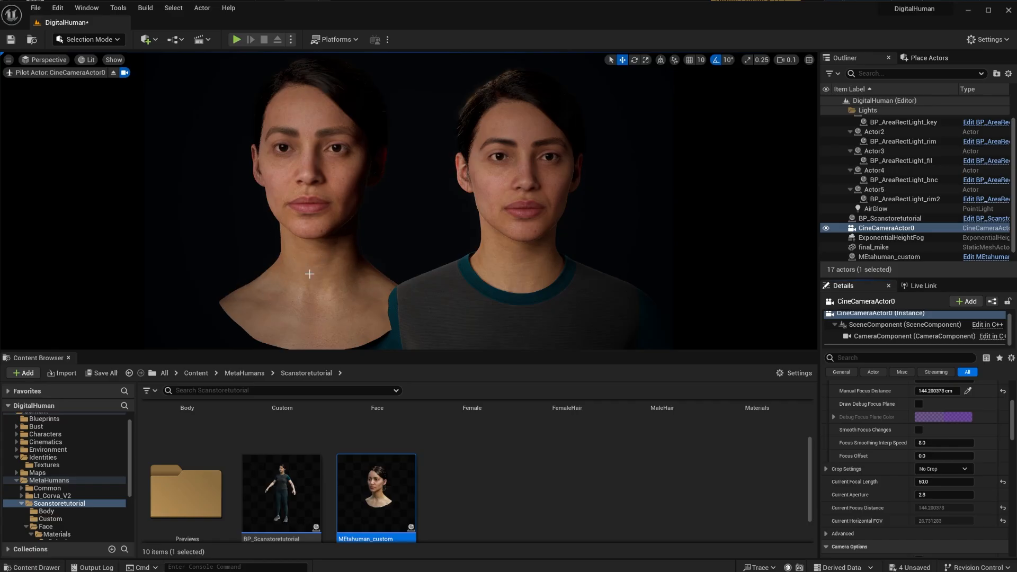
Stop piloting CineCameraActor0 and compare the custom head with the BP_Scanstoretutorial character from several angles
{"action": "left_click_drag", "start_coordinate": [331, 220], "coordinate": [334, 226], "text": "alt"}
{"action": "left_click", "coordinate": [113, 72]}
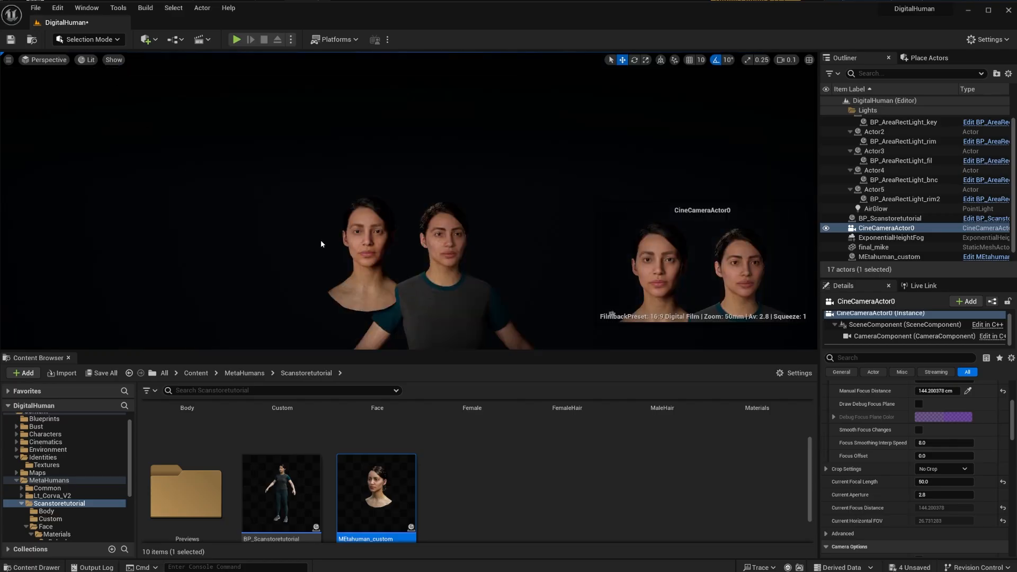
{"action": "right_click_drag", "start_coordinate": [408, 200], "coordinate": [404, 224]}
{"action": "key", "text": "w"}
{"action": "key", "text": "w"}
{"action": "right_click_drag", "start_coordinate": [316, 267], "coordinate": [315, 267]}
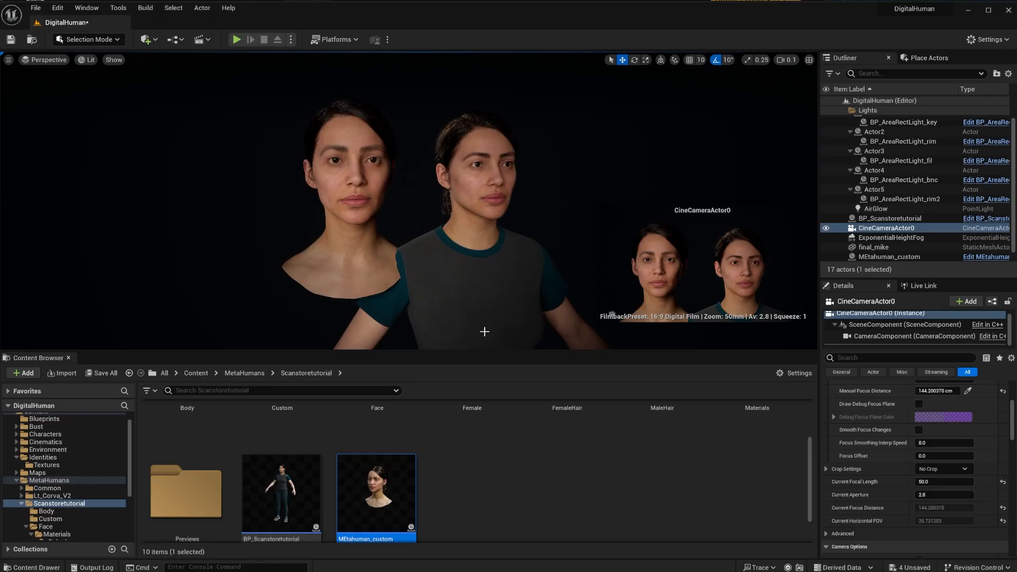
{"action": "left_click", "coordinate": [597, 157]}
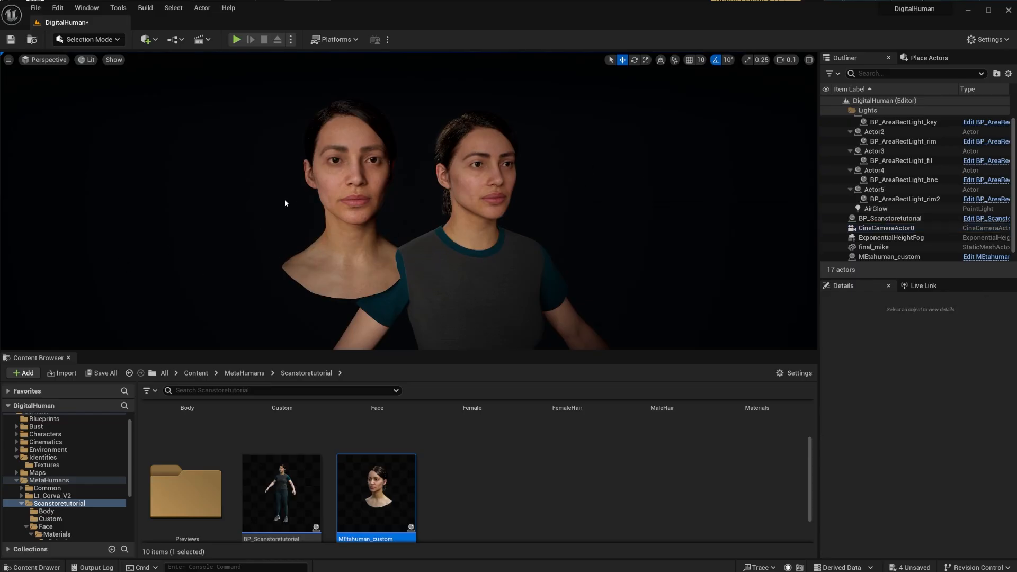
{"action": "right_click_drag", "start_coordinate": [386, 212], "coordinate": [349, 216]}
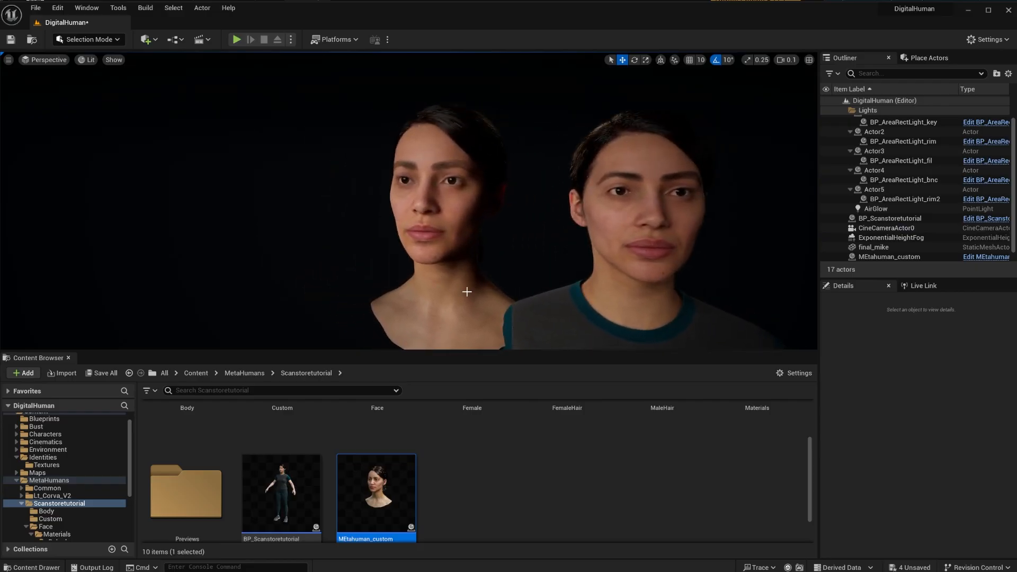
{"action": "right_click_drag", "start_coordinate": [526, 194], "coordinate": [601, 193]}
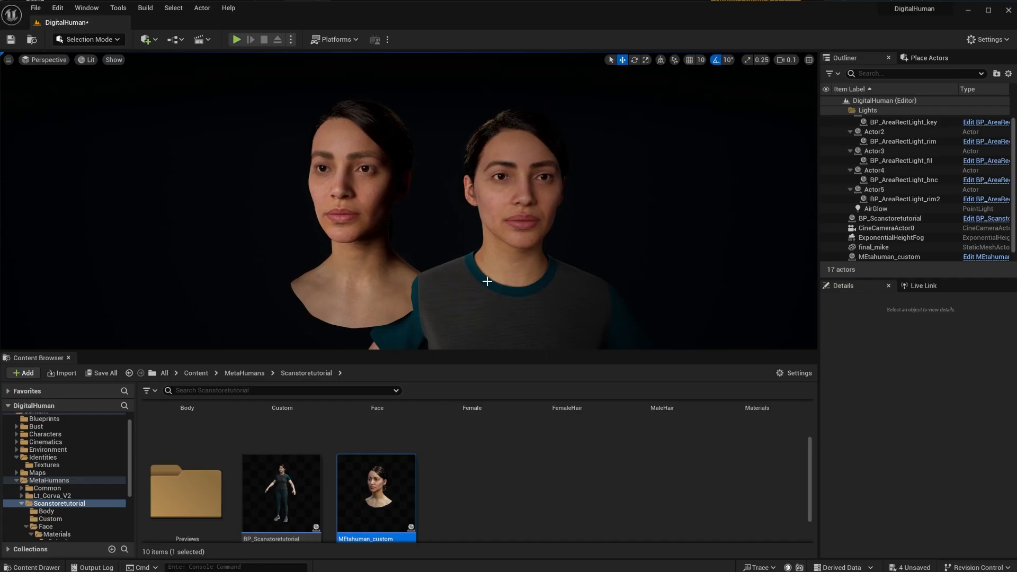
{"action": "right_click_drag", "start_coordinate": [487, 281], "coordinate": [601, 282]}
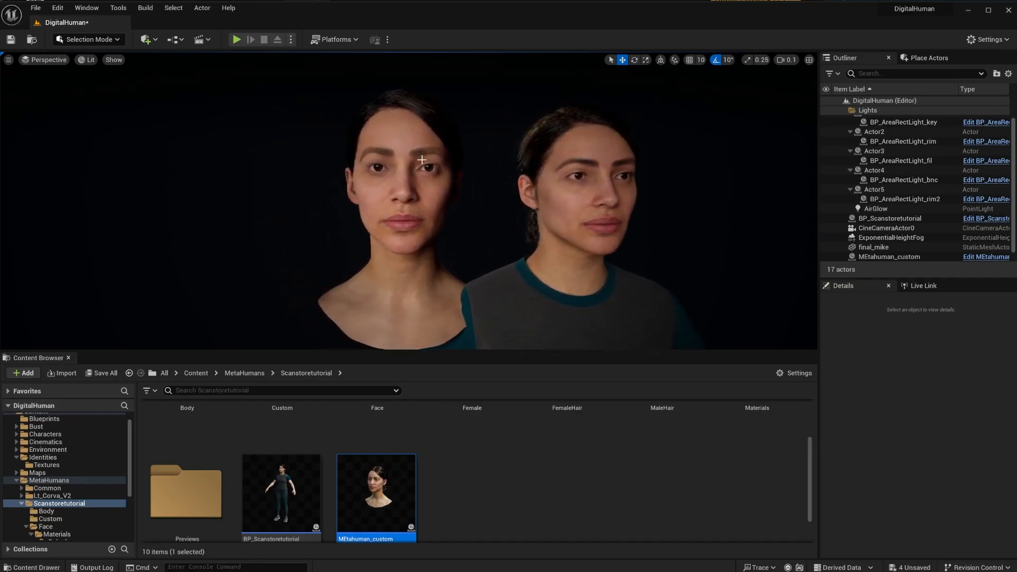
{"action": "left_click_drag", "start_coordinate": [413, 229], "coordinate": [493, 229], "text": "alt"}
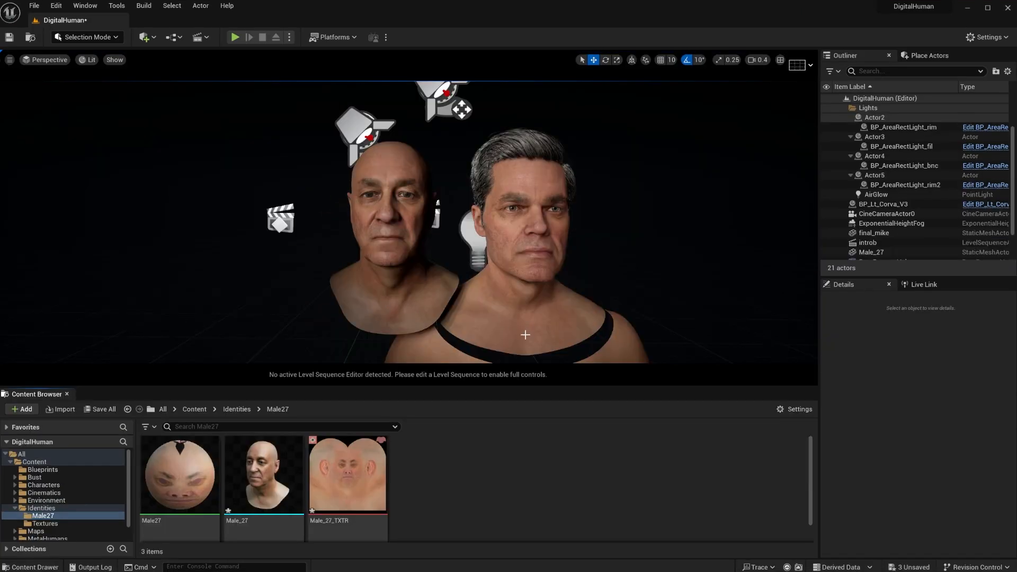
Examine the Male_27 scanned head beside the BP_Lt_Corva_V3 character from several angles
{"action": "left_click_drag", "start_coordinate": [500, 324], "coordinate": [530, 324], "text": "alt"}
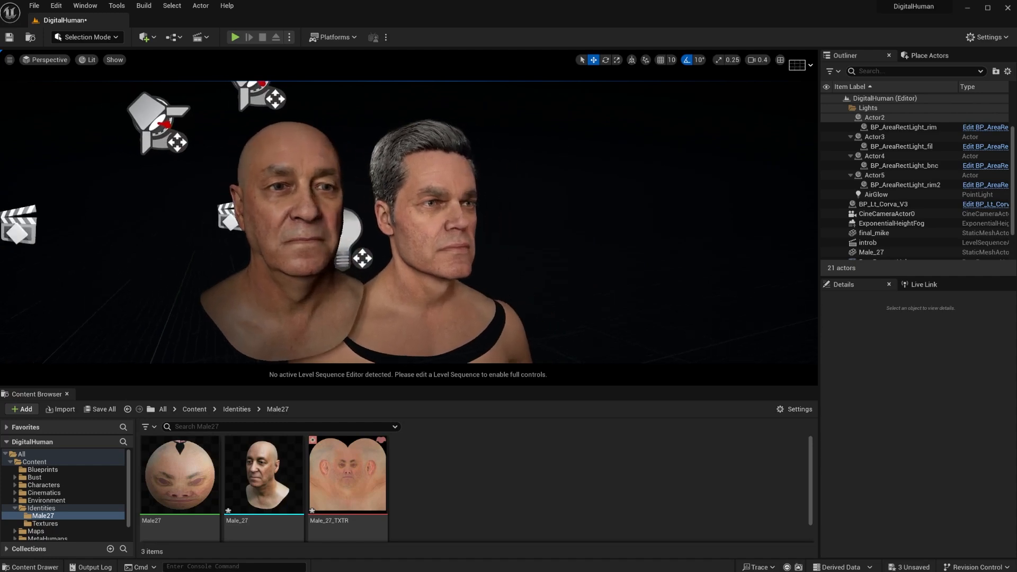
{"action": "left_click", "coordinate": [443, 329]}
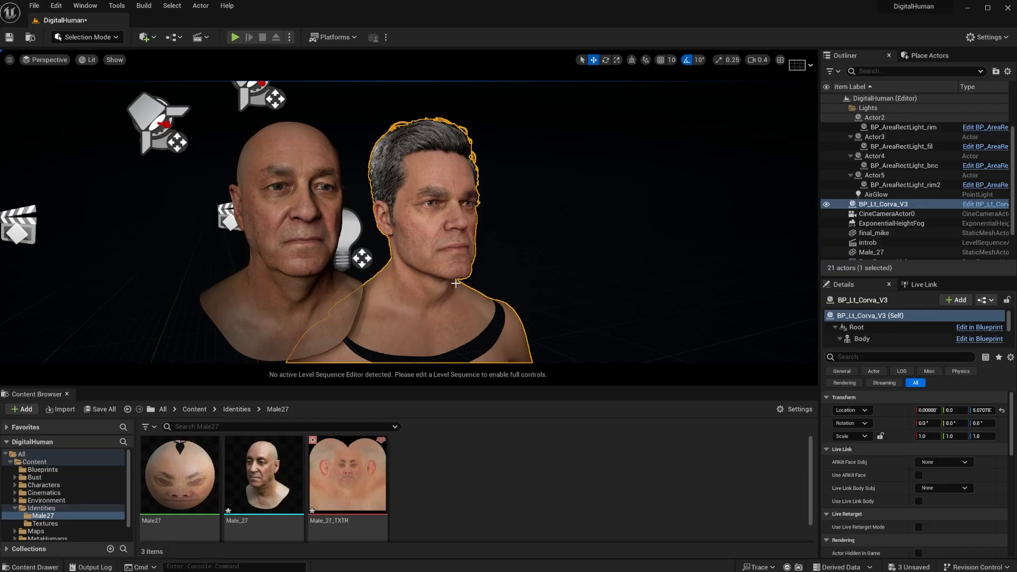
{"action": "middle_click_drag", "start_coordinate": [455, 273], "coordinate": [374, 288]}
{"action": "left_click", "coordinate": [349, 286]}
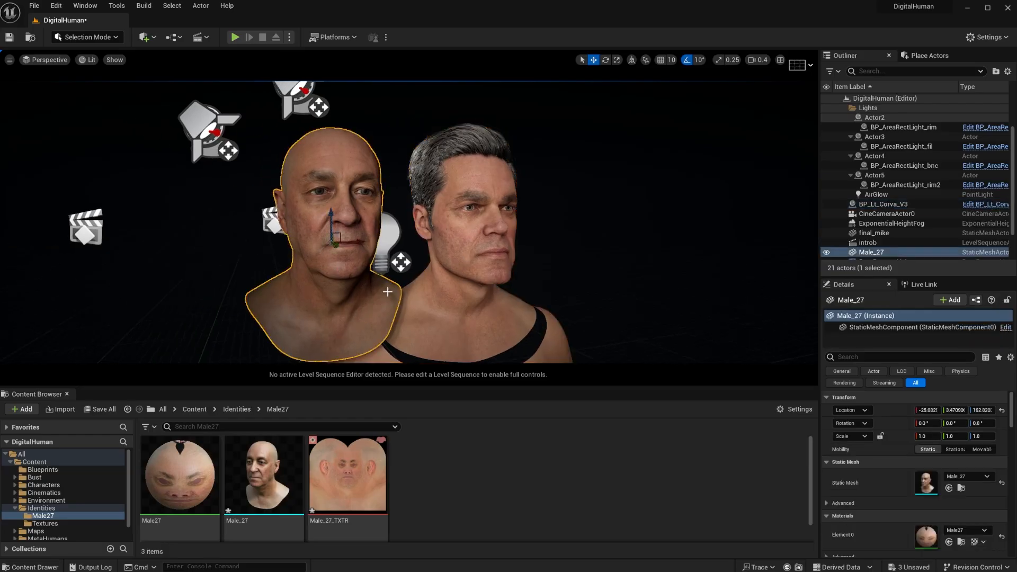
{"action": "key", "text": "f"}
{"action": "left_click_drag", "start_coordinate": [342, 254], "coordinate": [262, 283], "text": "alt"}
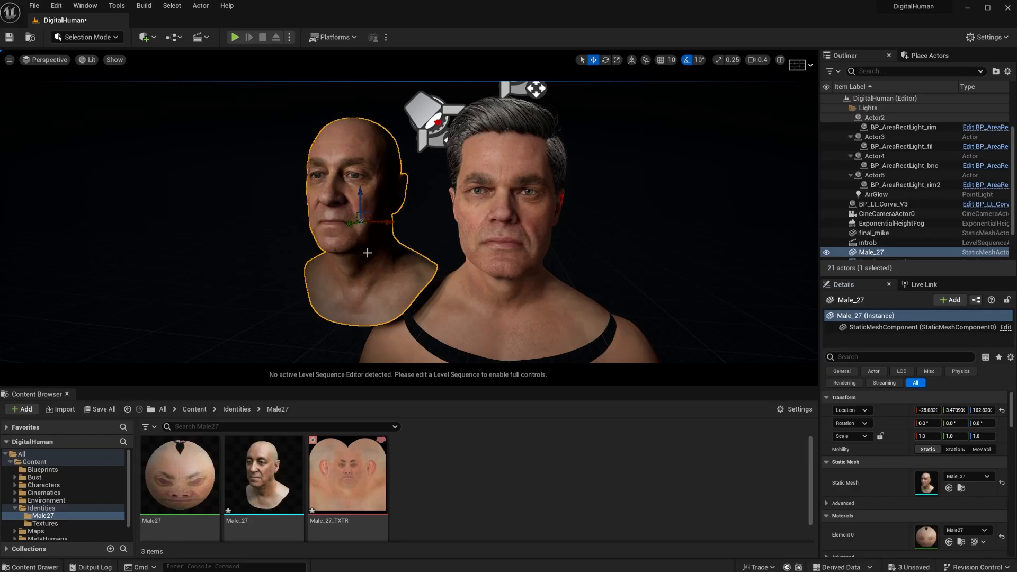
Shift the Male_27 head slightly away from the BP_Lt_Corva_V3 character along X to about -26.2, and select the character for comparison
{"action": "left_click_drag", "start_coordinate": [368, 253], "coordinate": [560, 221], "text": "alt"}
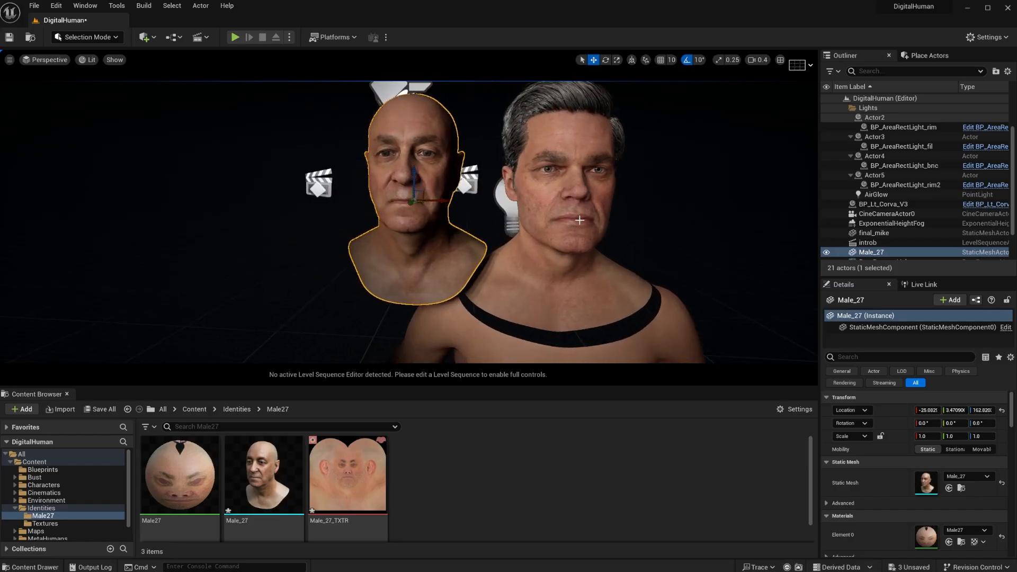
{"action": "left_click_drag", "start_coordinate": [445, 202], "coordinate": [437, 199]}
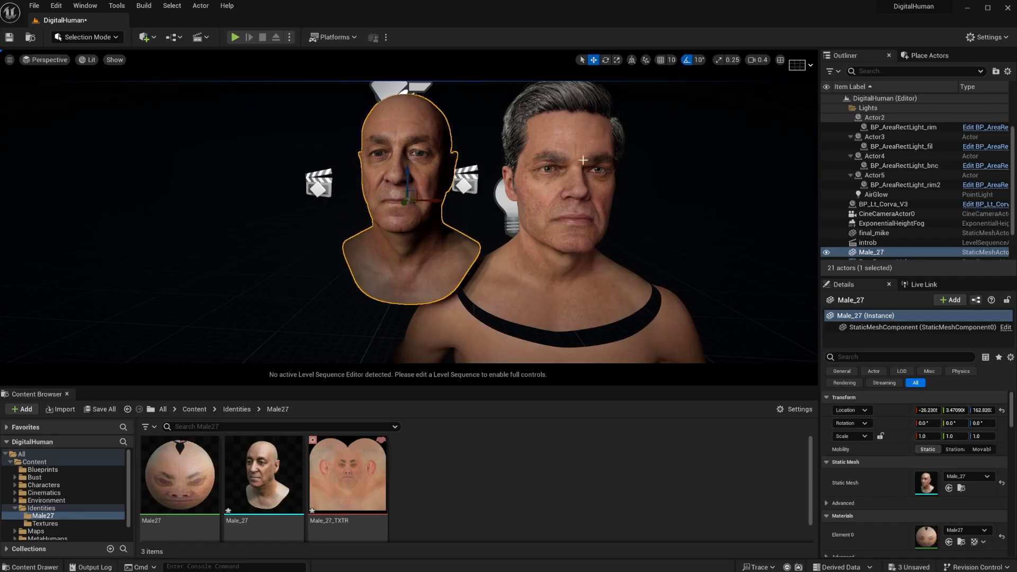
{"action": "left_click", "coordinate": [554, 301]}
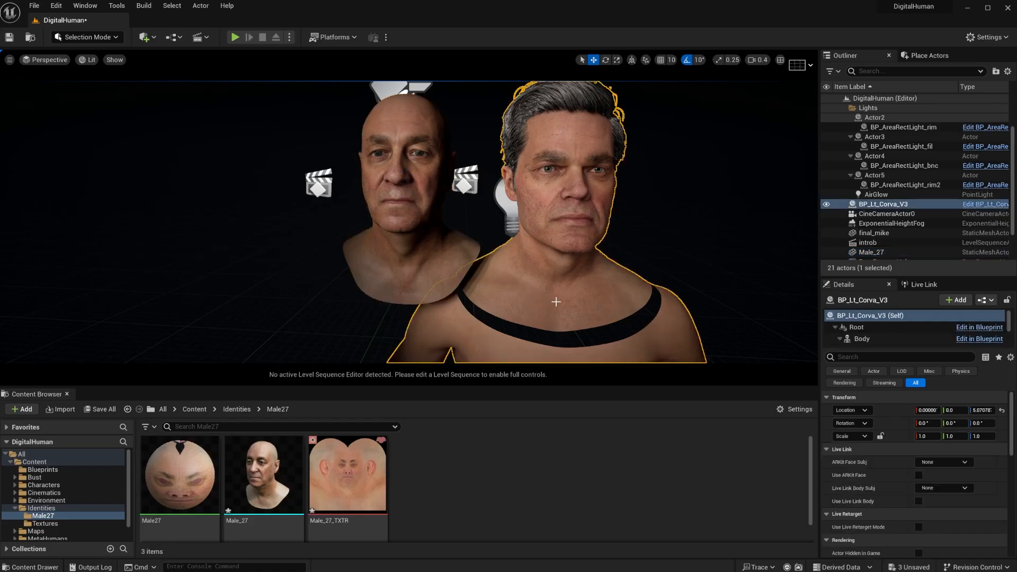
{"action": "right_click_drag", "start_coordinate": [554, 301], "coordinate": [472, 213]}
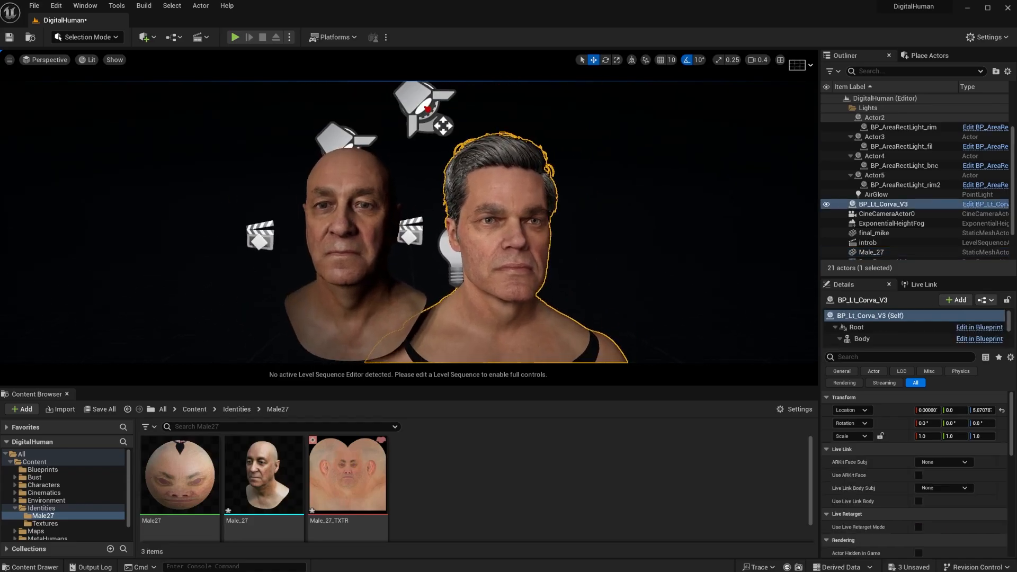
Move the Male_27 head farther from BP_Lt_Corva_V3 and slightly lower, to about X -28.2 and Z 162.5
{"action": "left_click", "coordinate": [331, 225]}
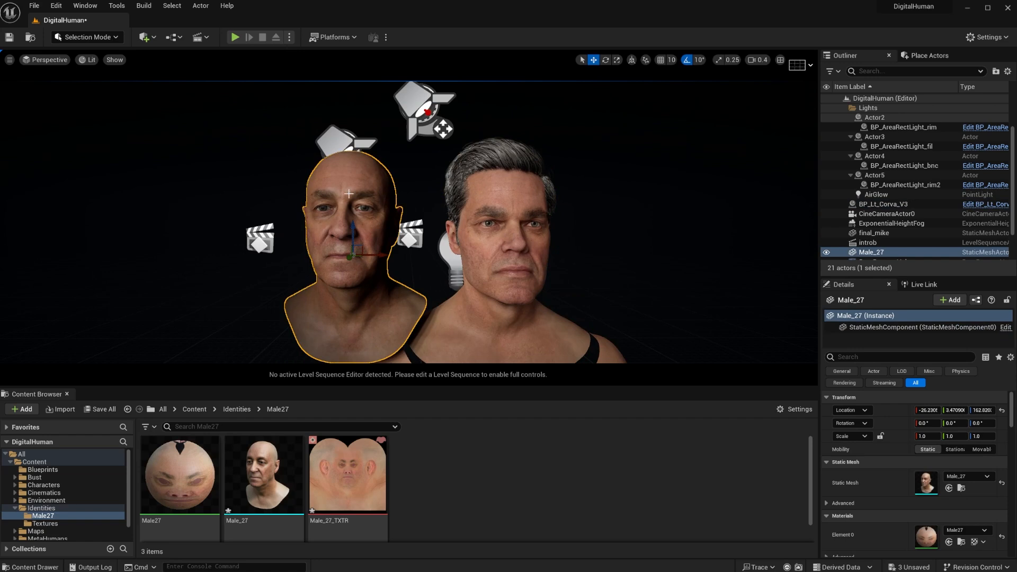
{"action": "right_click_drag", "start_coordinate": [347, 175], "coordinate": [326, 185]}
{"action": "left_click_drag", "start_coordinate": [405, 217], "coordinate": [349, 217], "text": "alt"}
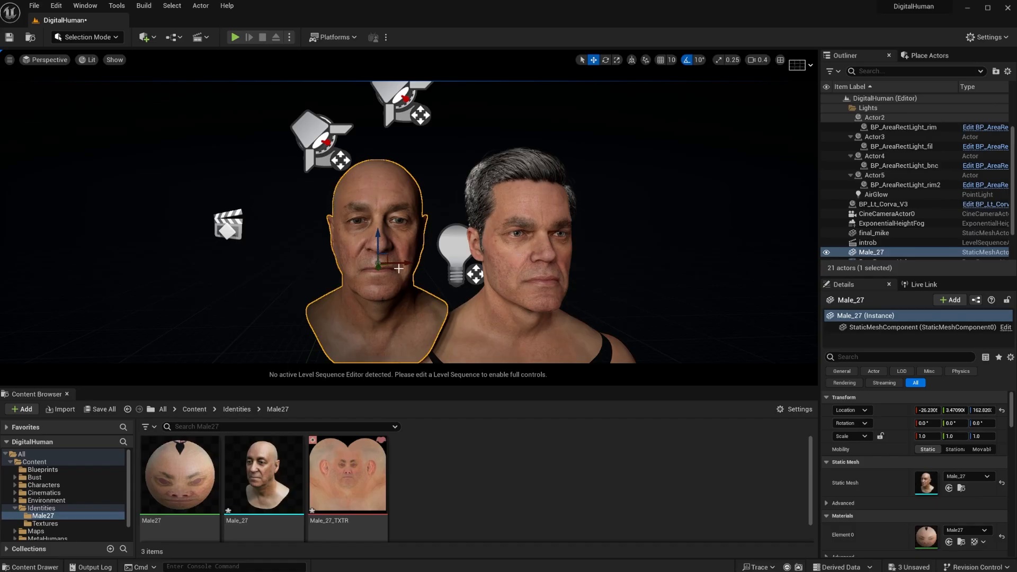
{"action": "left_click_drag", "start_coordinate": [405, 262], "coordinate": [399, 262]}
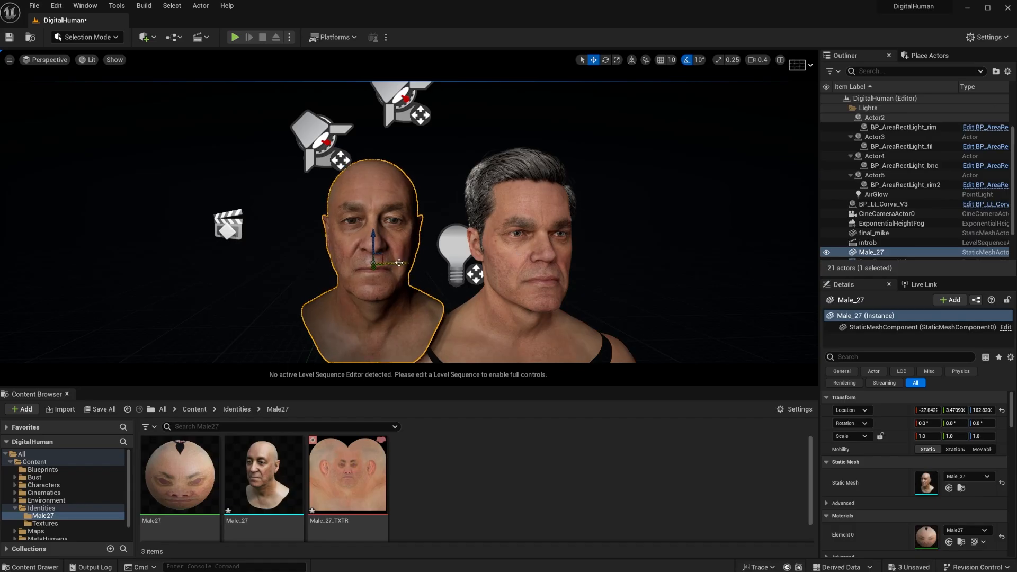
{"action": "left_click_drag", "start_coordinate": [385, 254], "coordinate": [380, 255]}
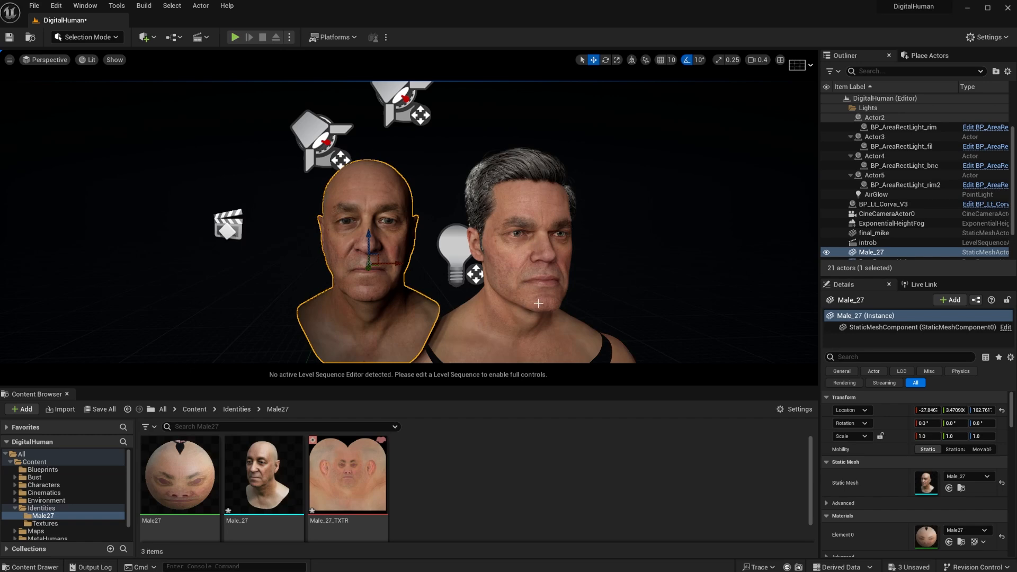
{"action": "right_click_drag", "start_coordinate": [524, 261], "coordinate": [526, 276]}
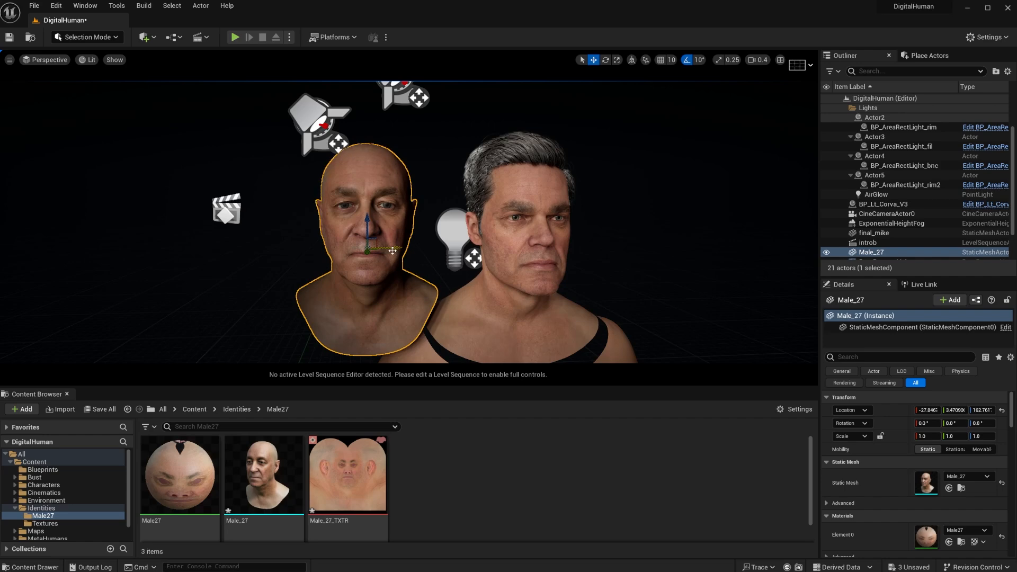
{"action": "left_click_drag", "start_coordinate": [374, 240], "coordinate": [373, 241]}
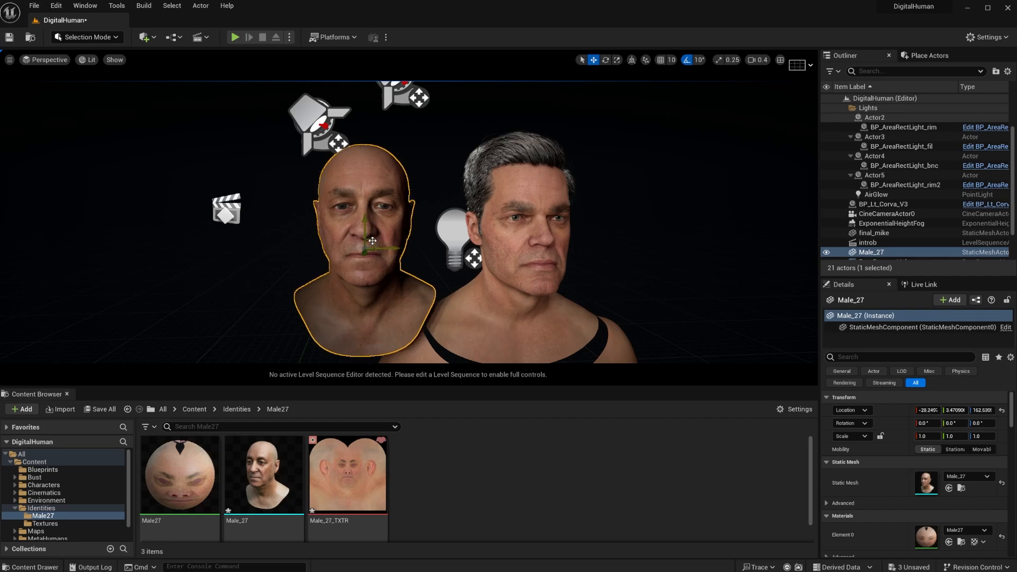